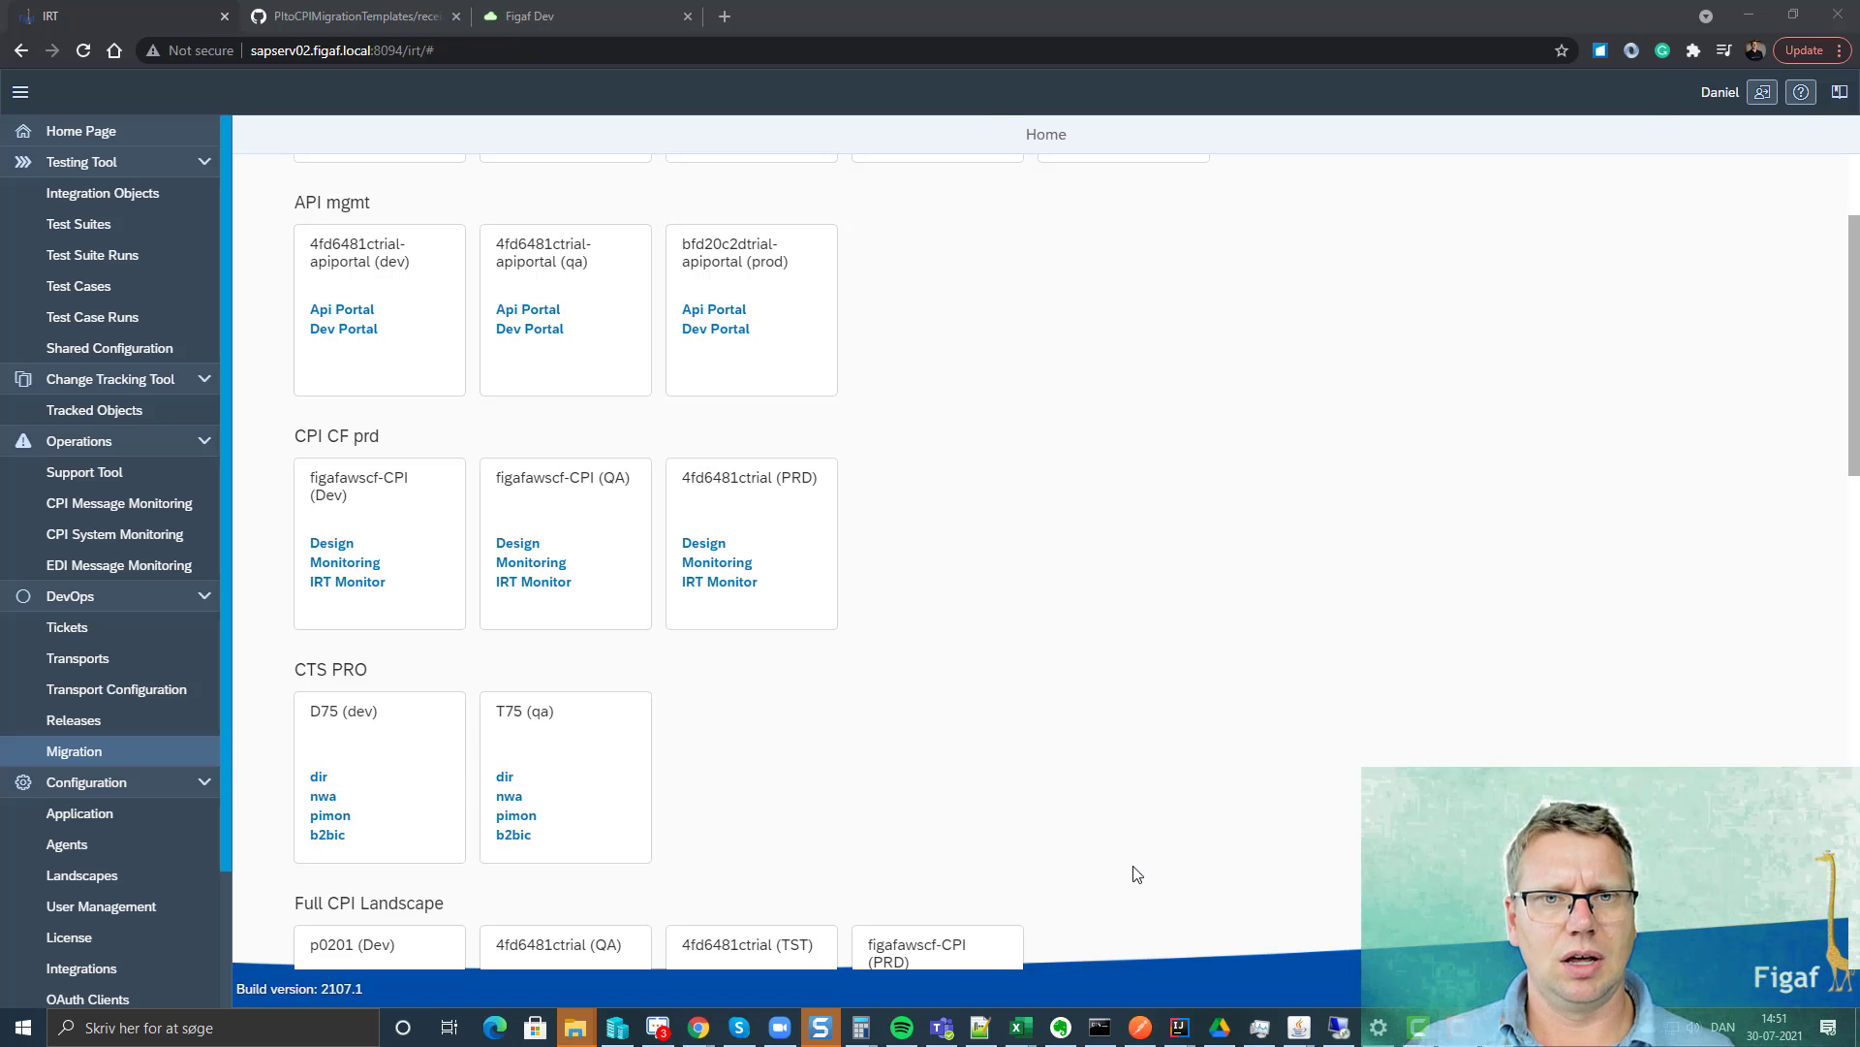
# Switch to the Integration Builder and review the receiver conditions, receiver interfaces and outbound processing of the SAPERP Invoice3_In integrated configuration.
pyautogui.hotkey('alt', 'Tab')
pyautogui.hotkey('alt', 'Tab')
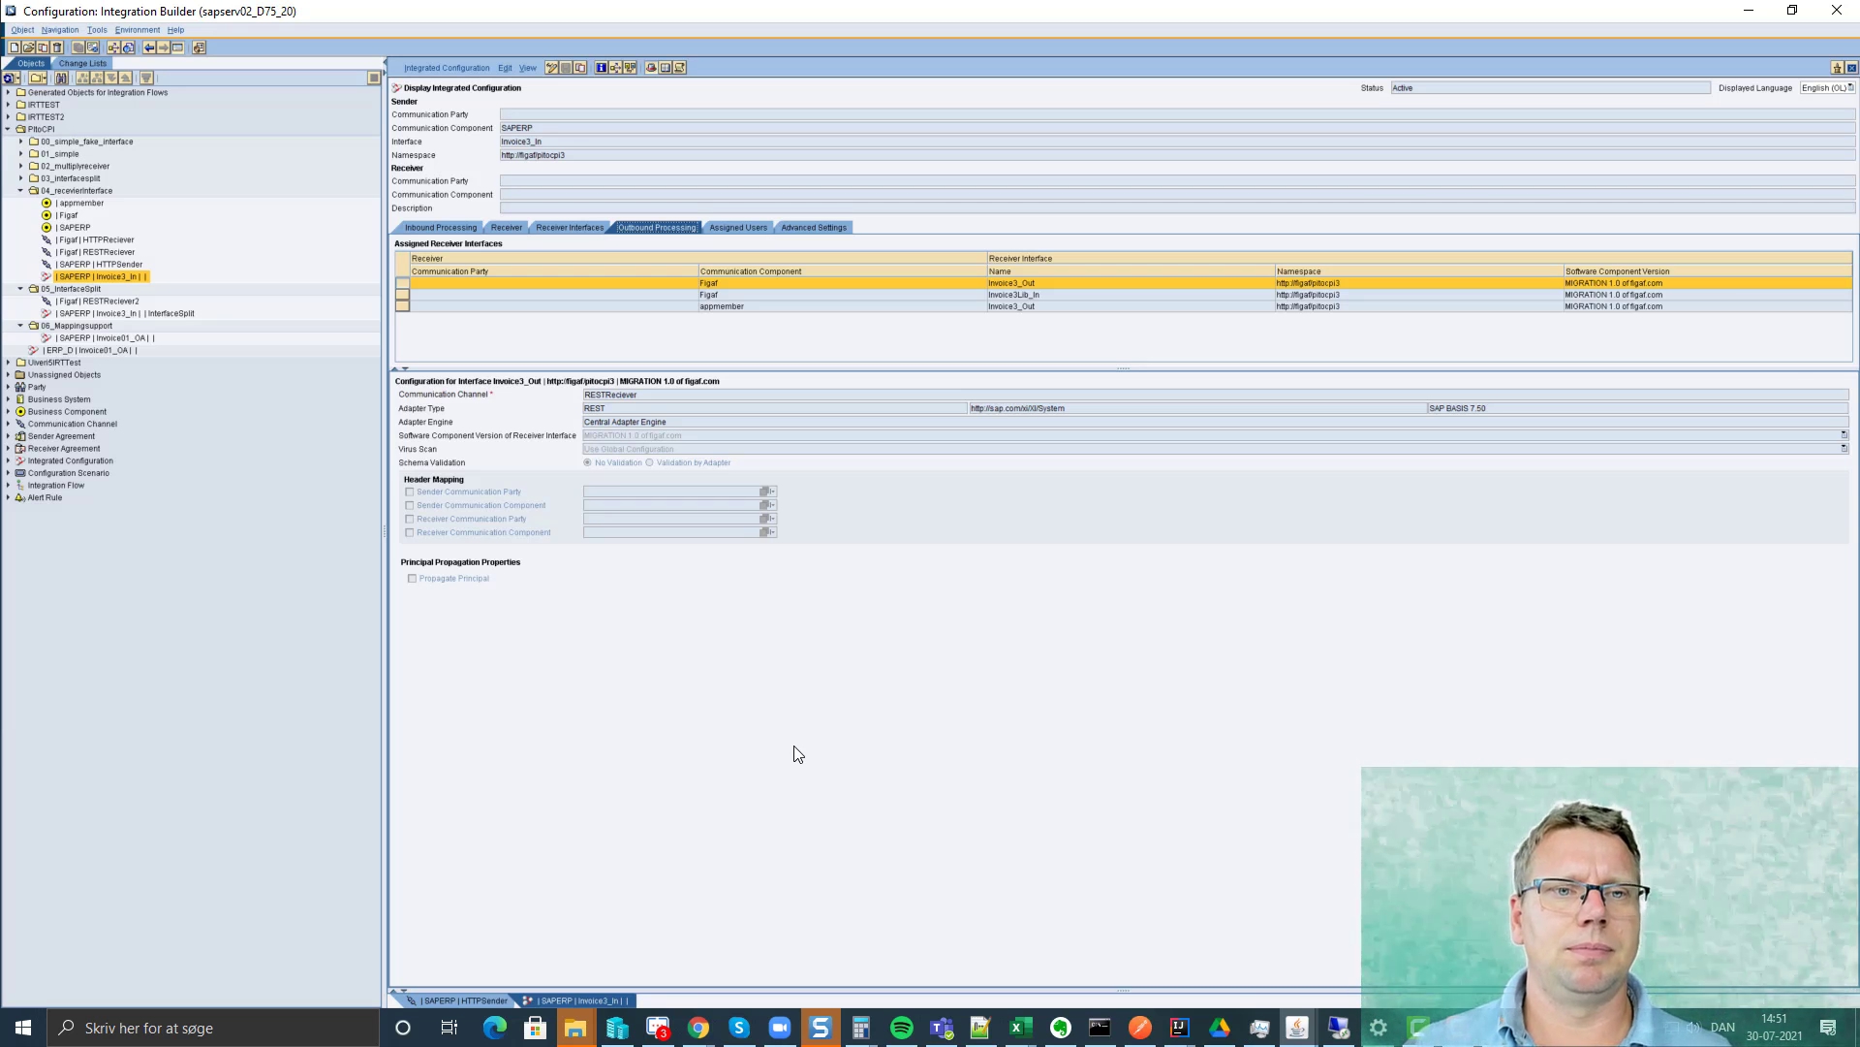
pyautogui.click(507, 229)
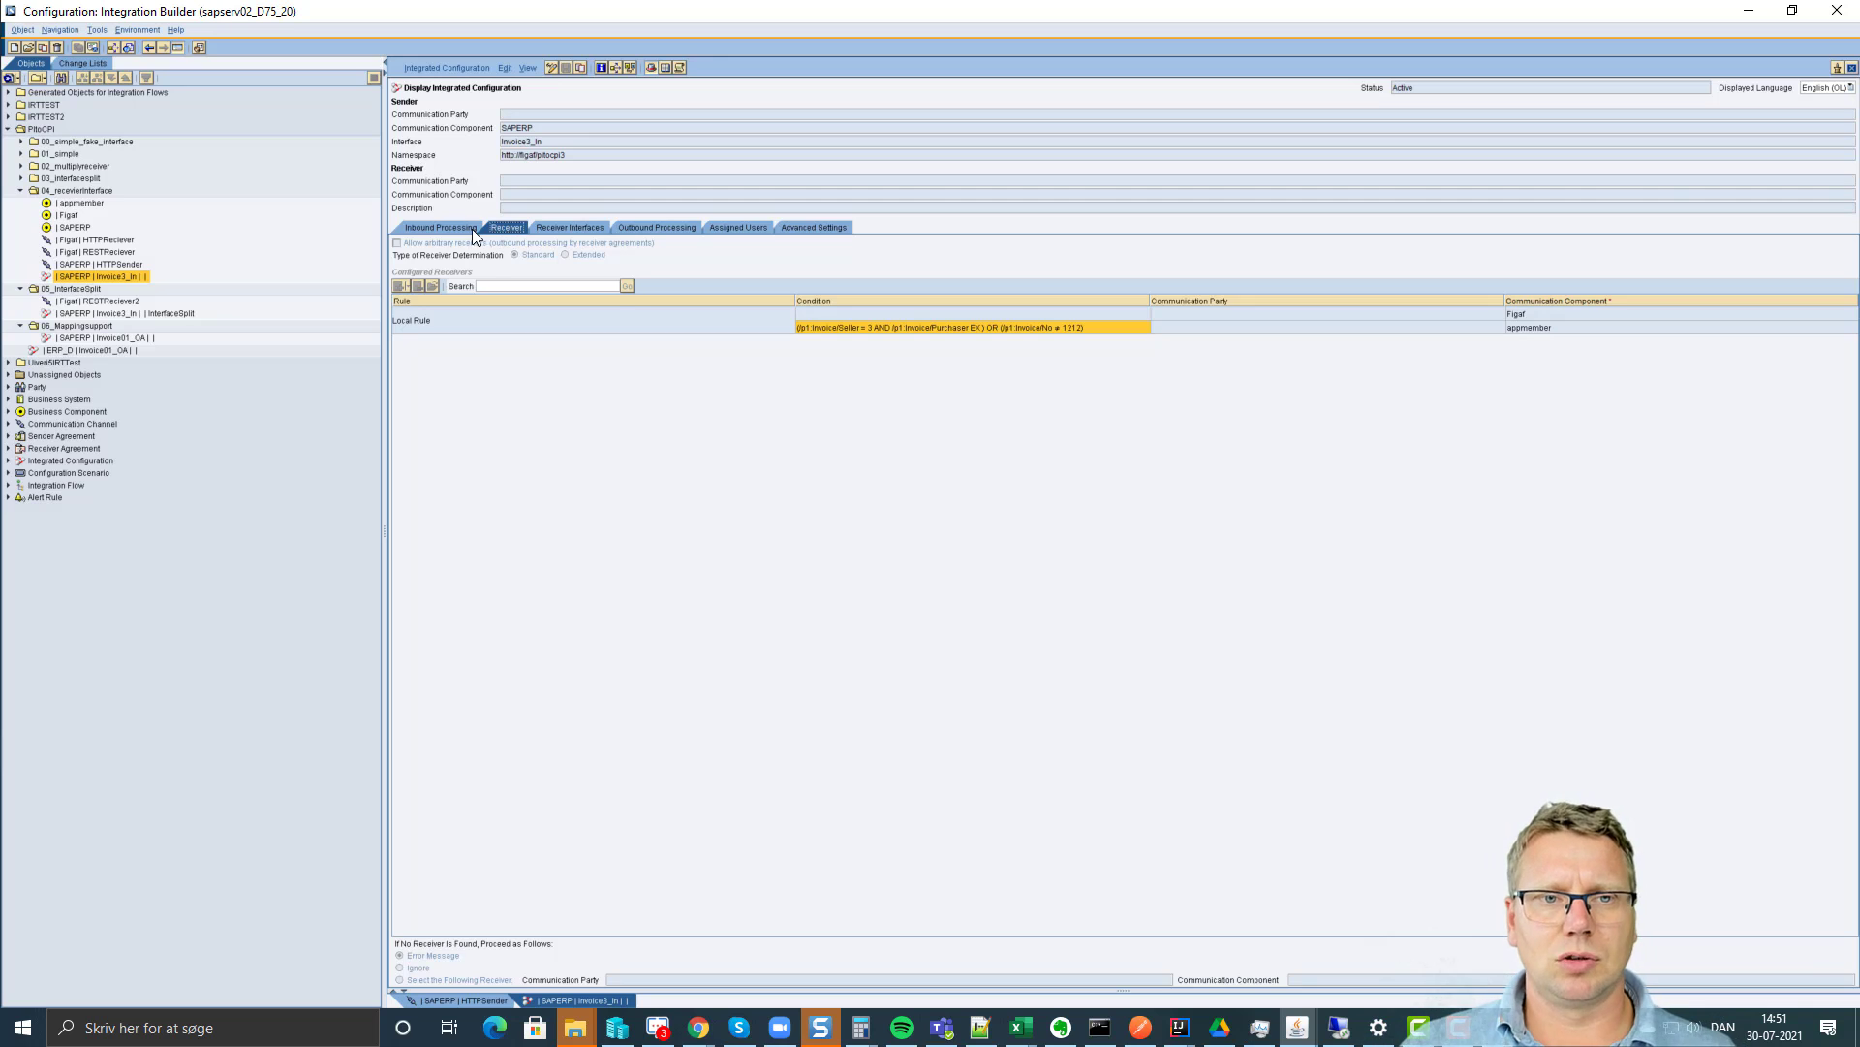
pyautogui.click(473, 230)
pyautogui.click(504, 228)
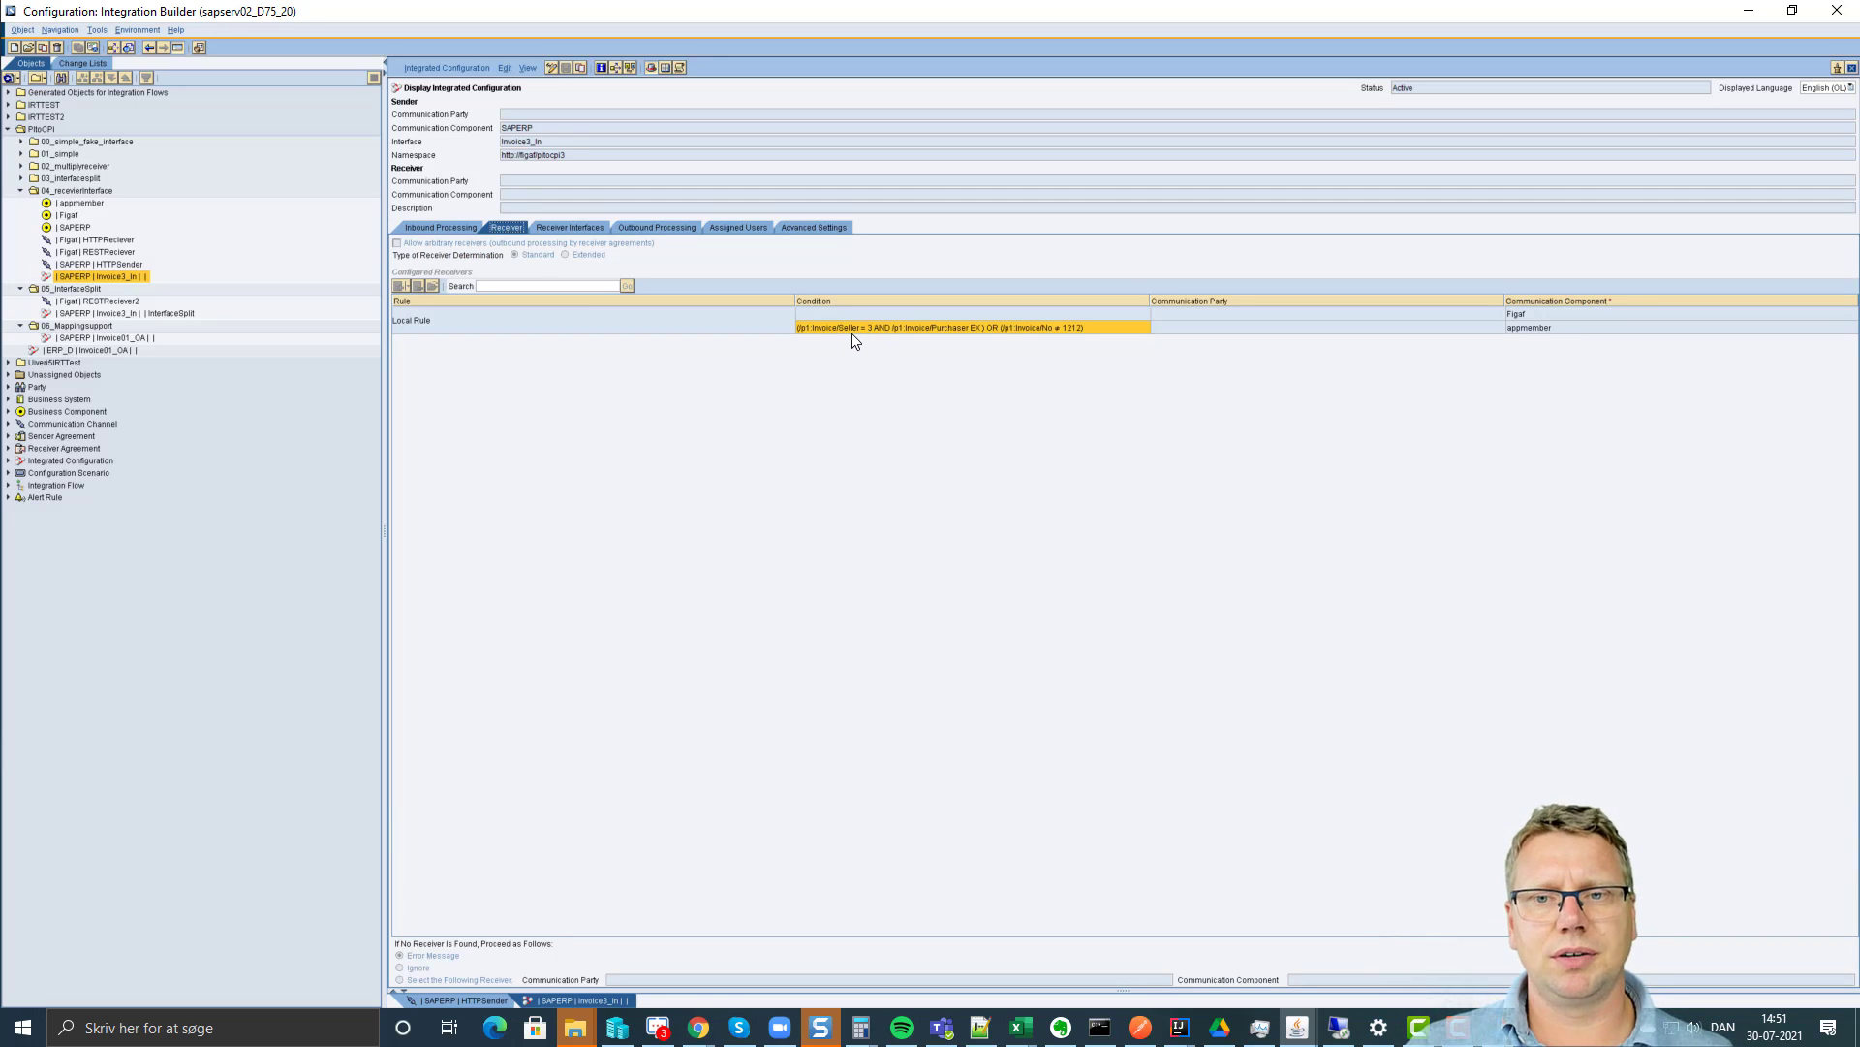
pyautogui.click(554, 227)
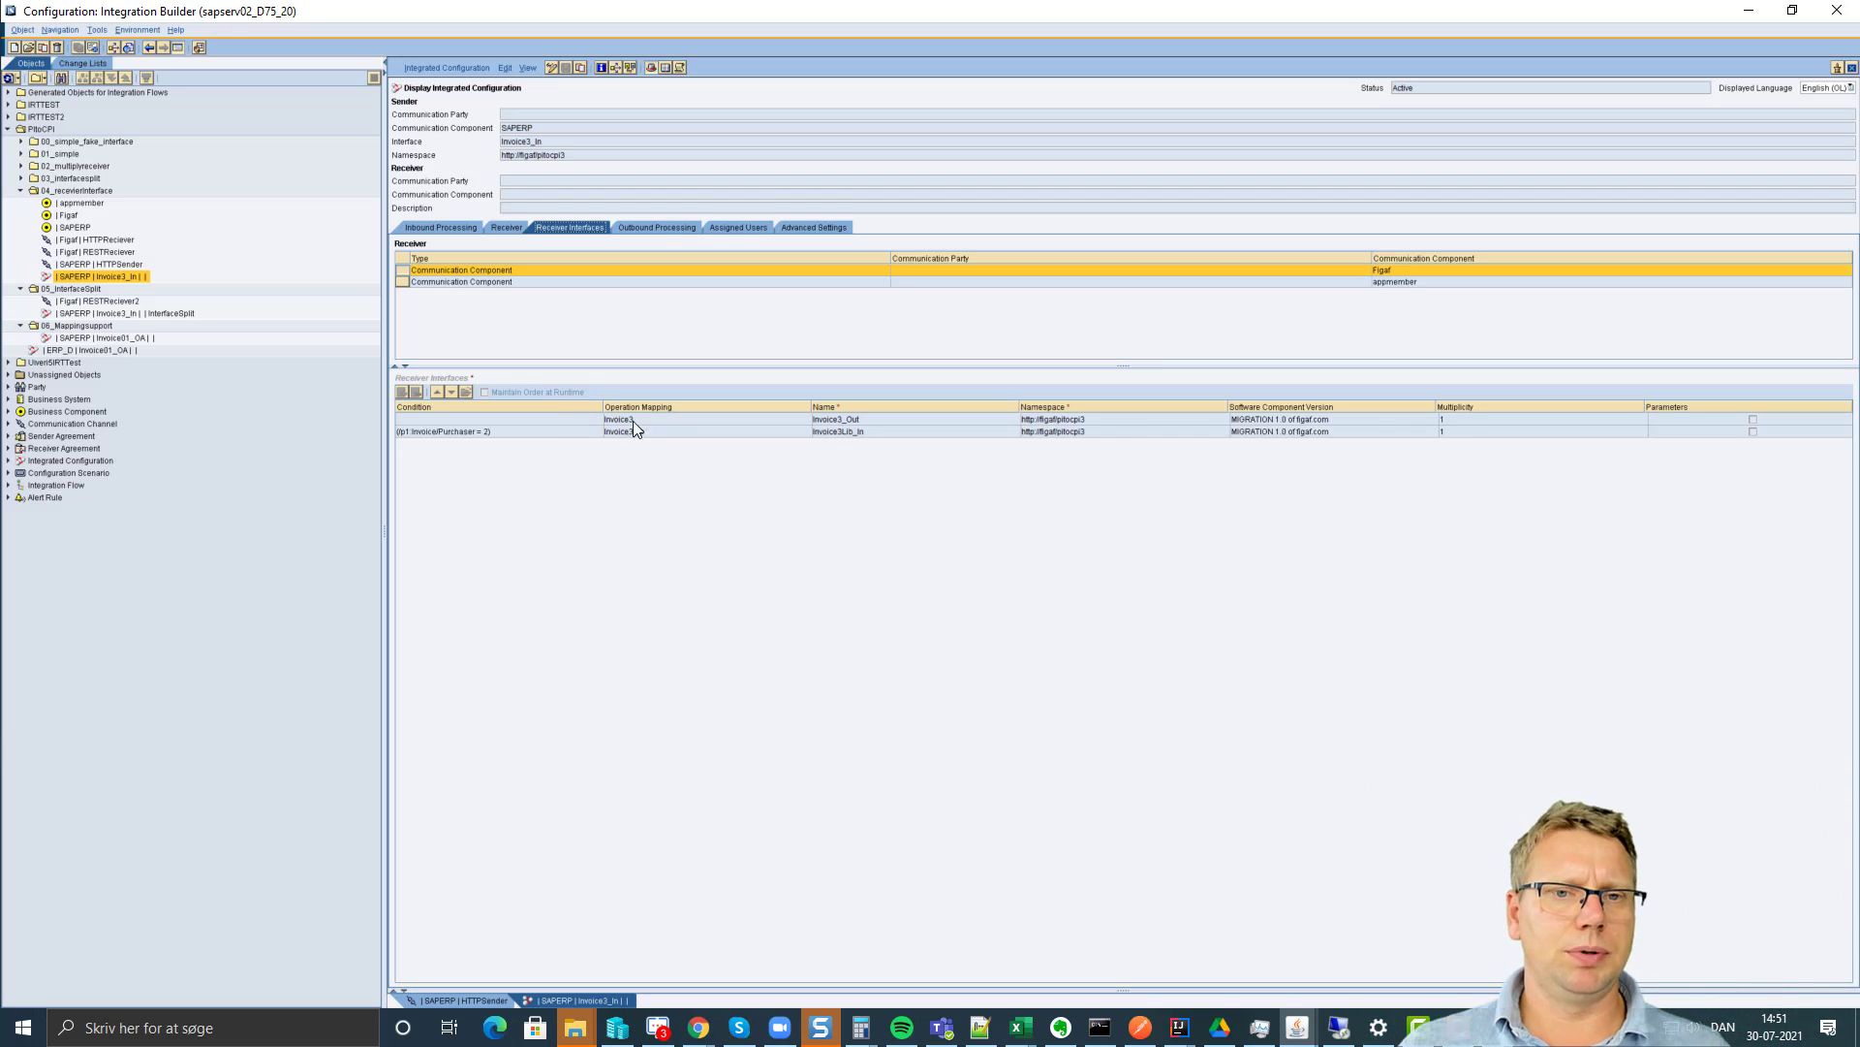
pyautogui.click(653, 226)
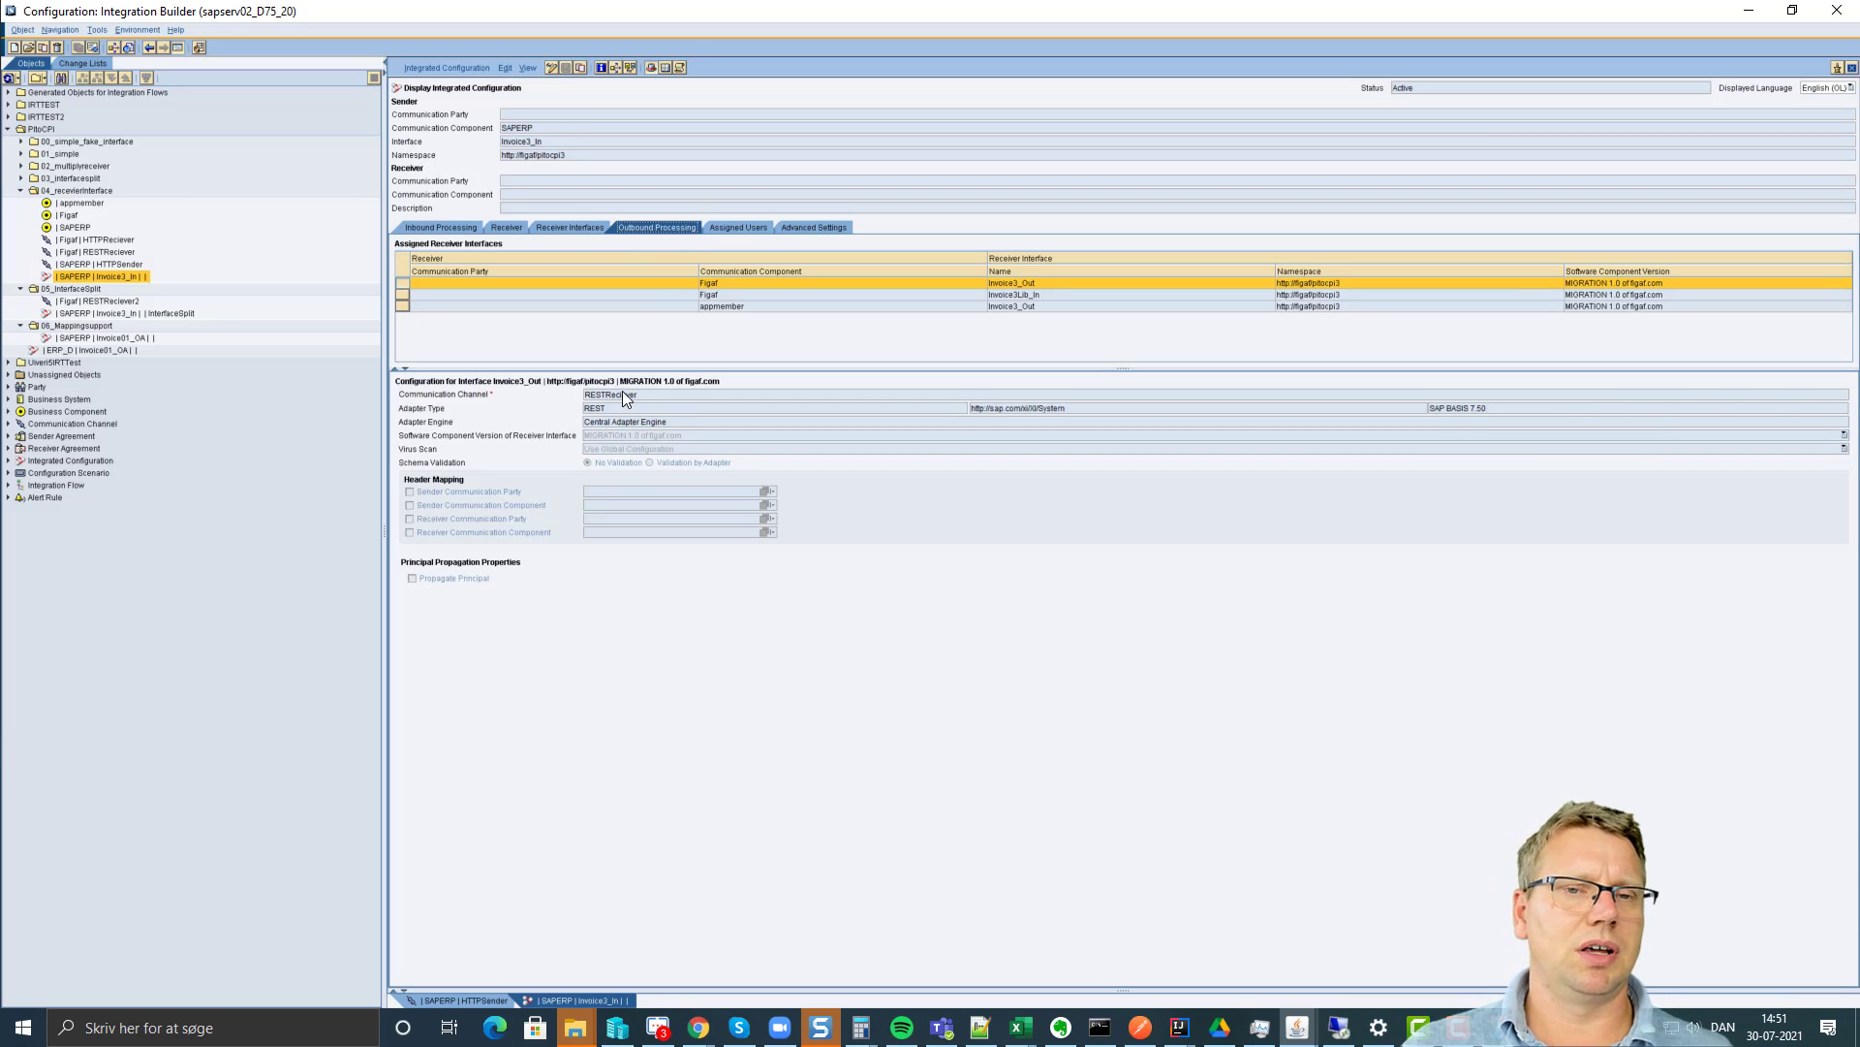
pyautogui.hotkey('alt', 'Tab')
pyautogui.hotkey('alt', 'Tab')
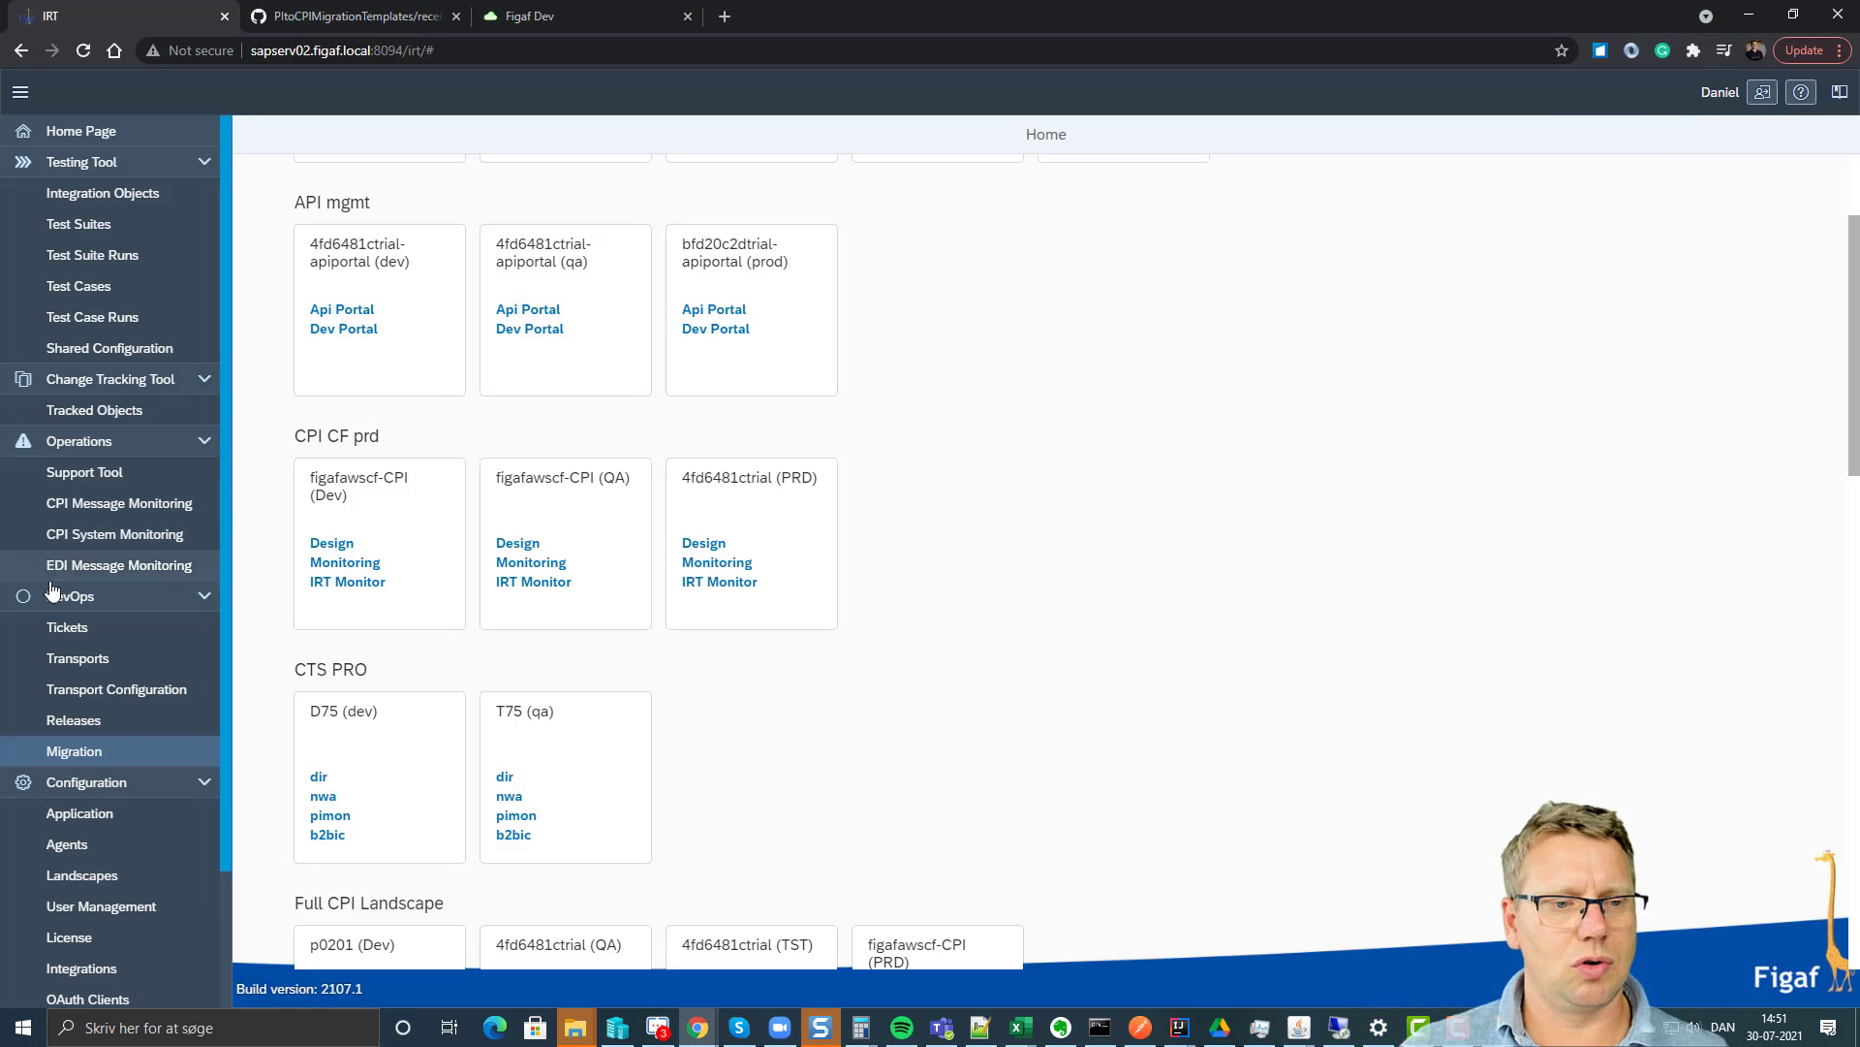
pyautogui.click(81, 748)
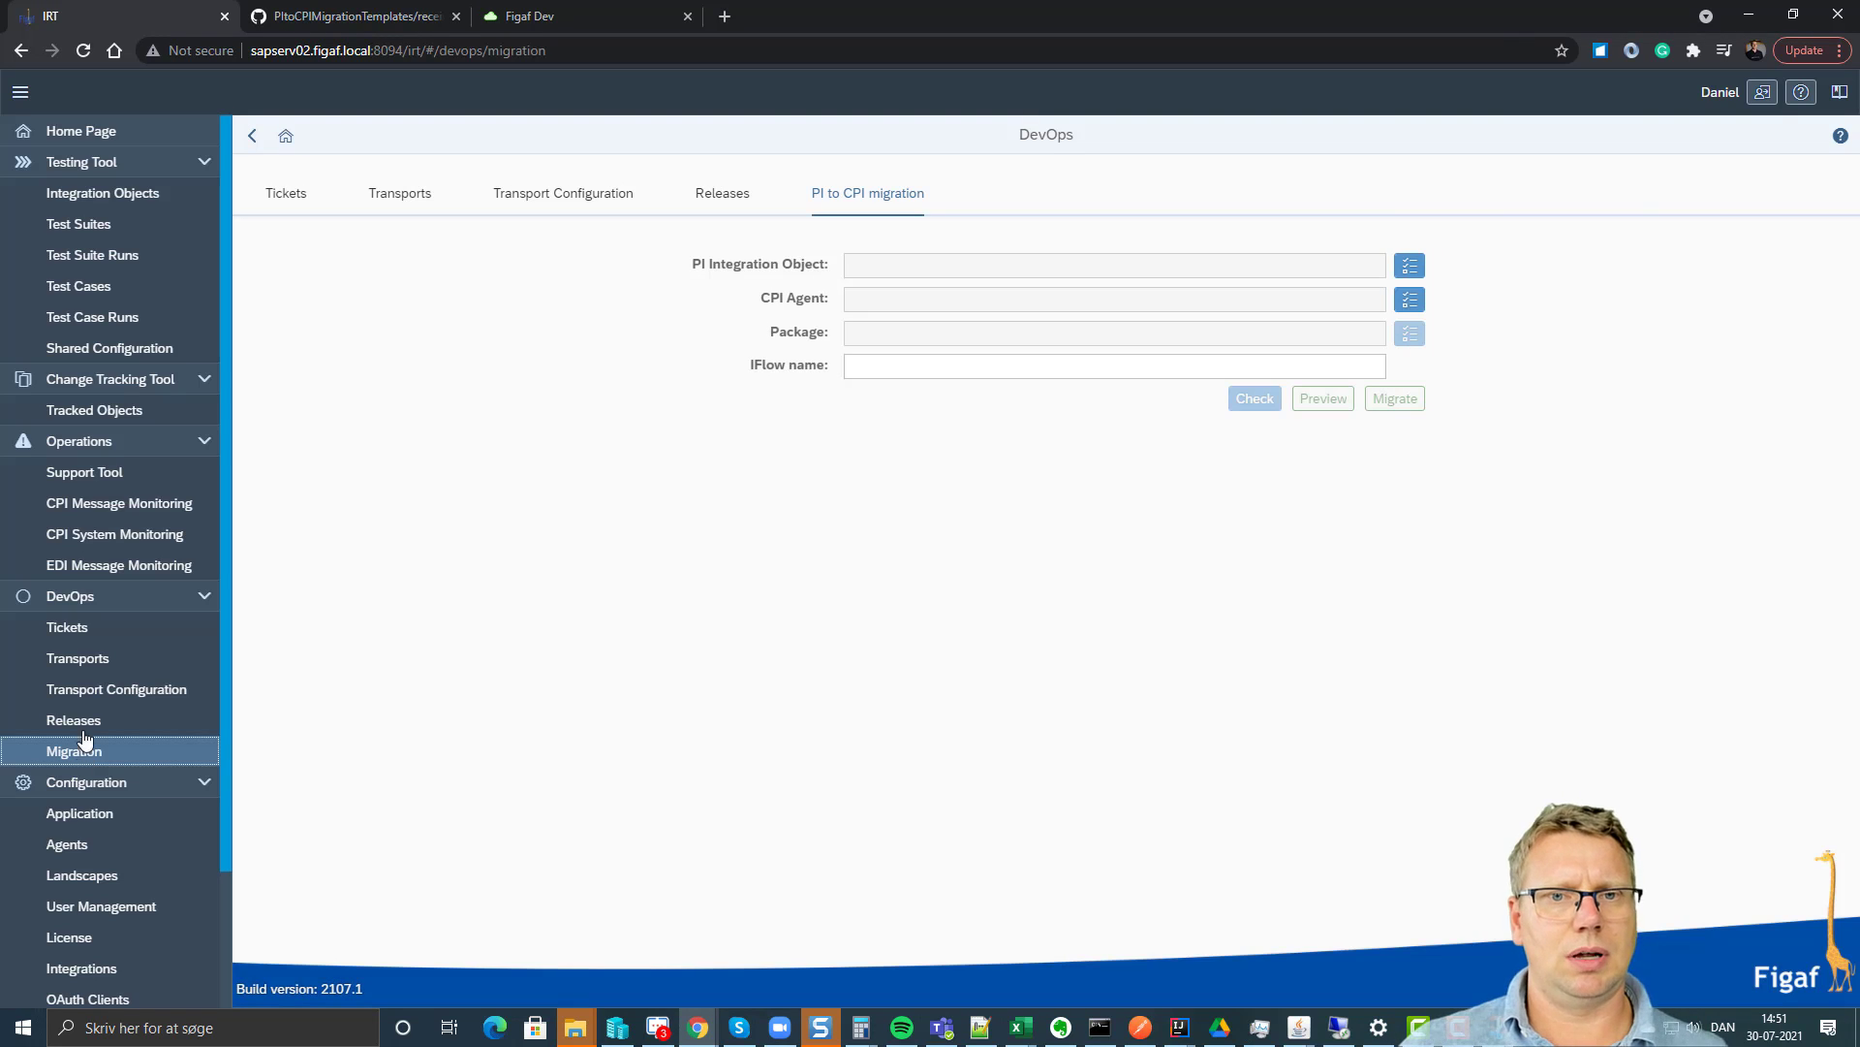
pyautogui.click(1410, 265)
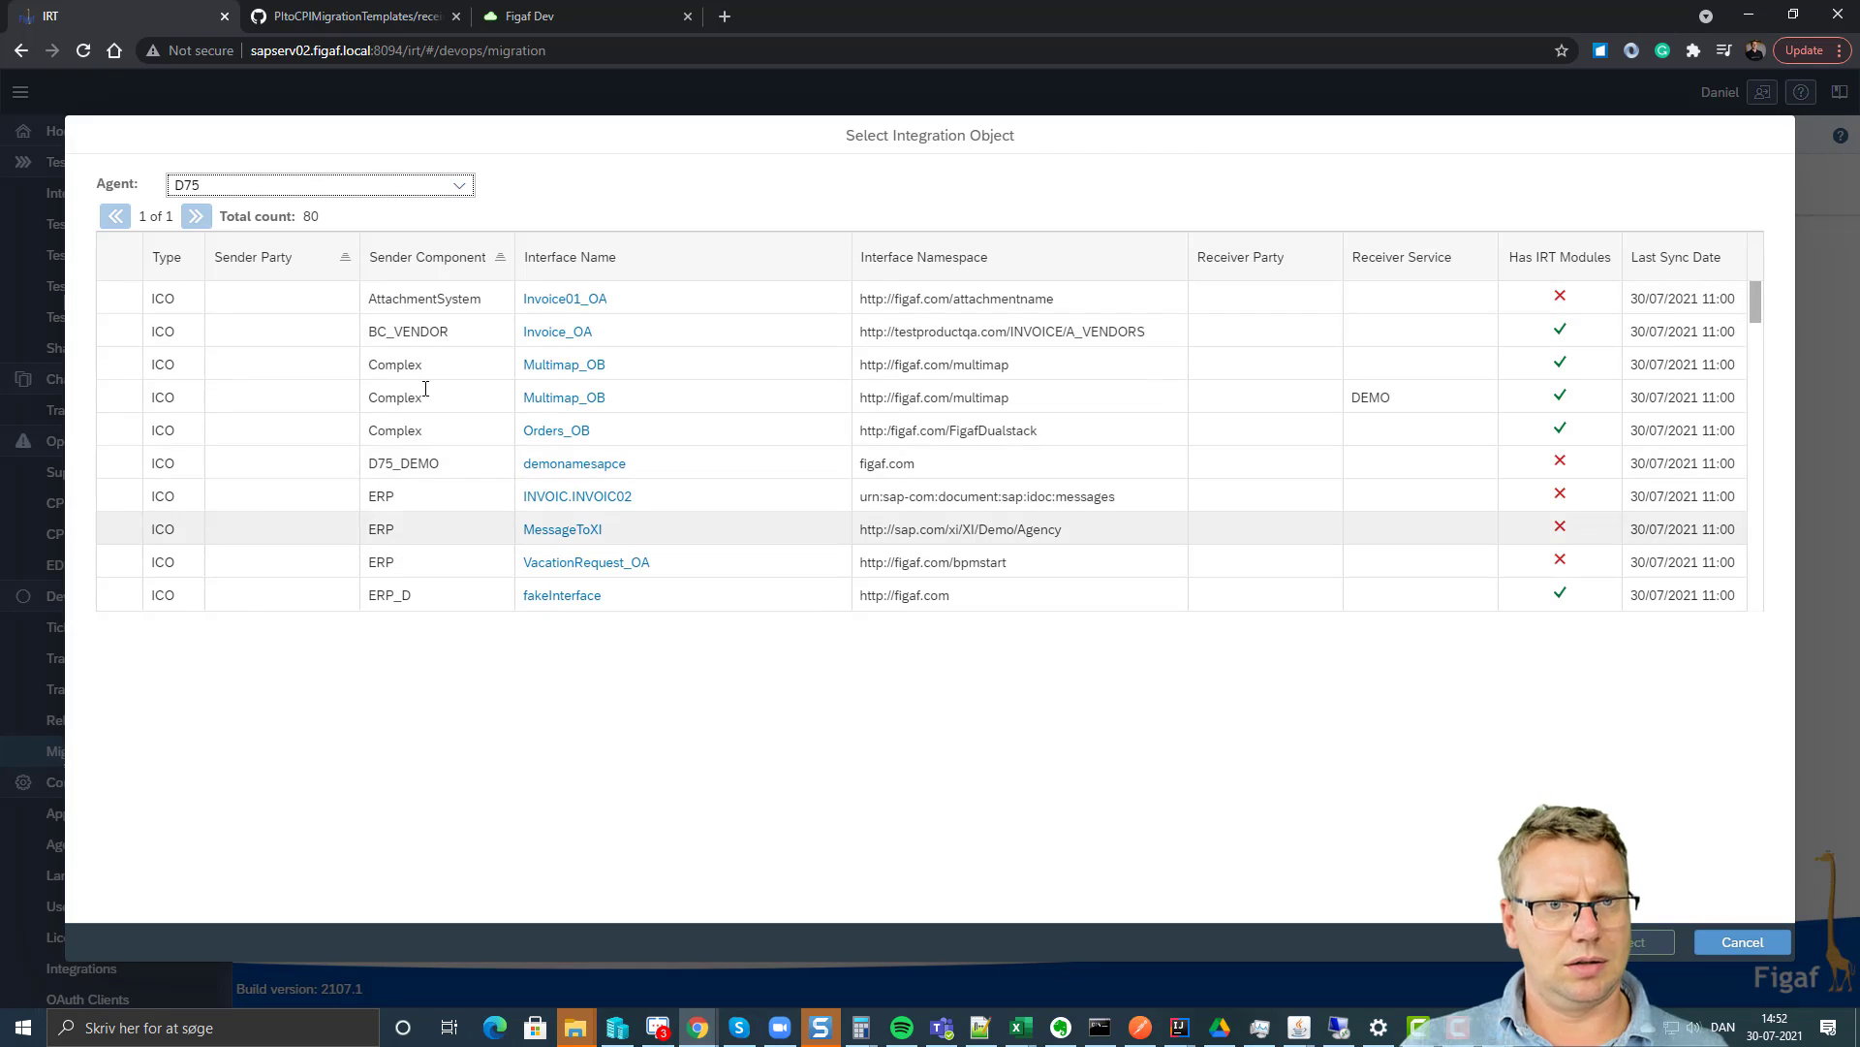
pyautogui.scroll(-15, 431, 538)
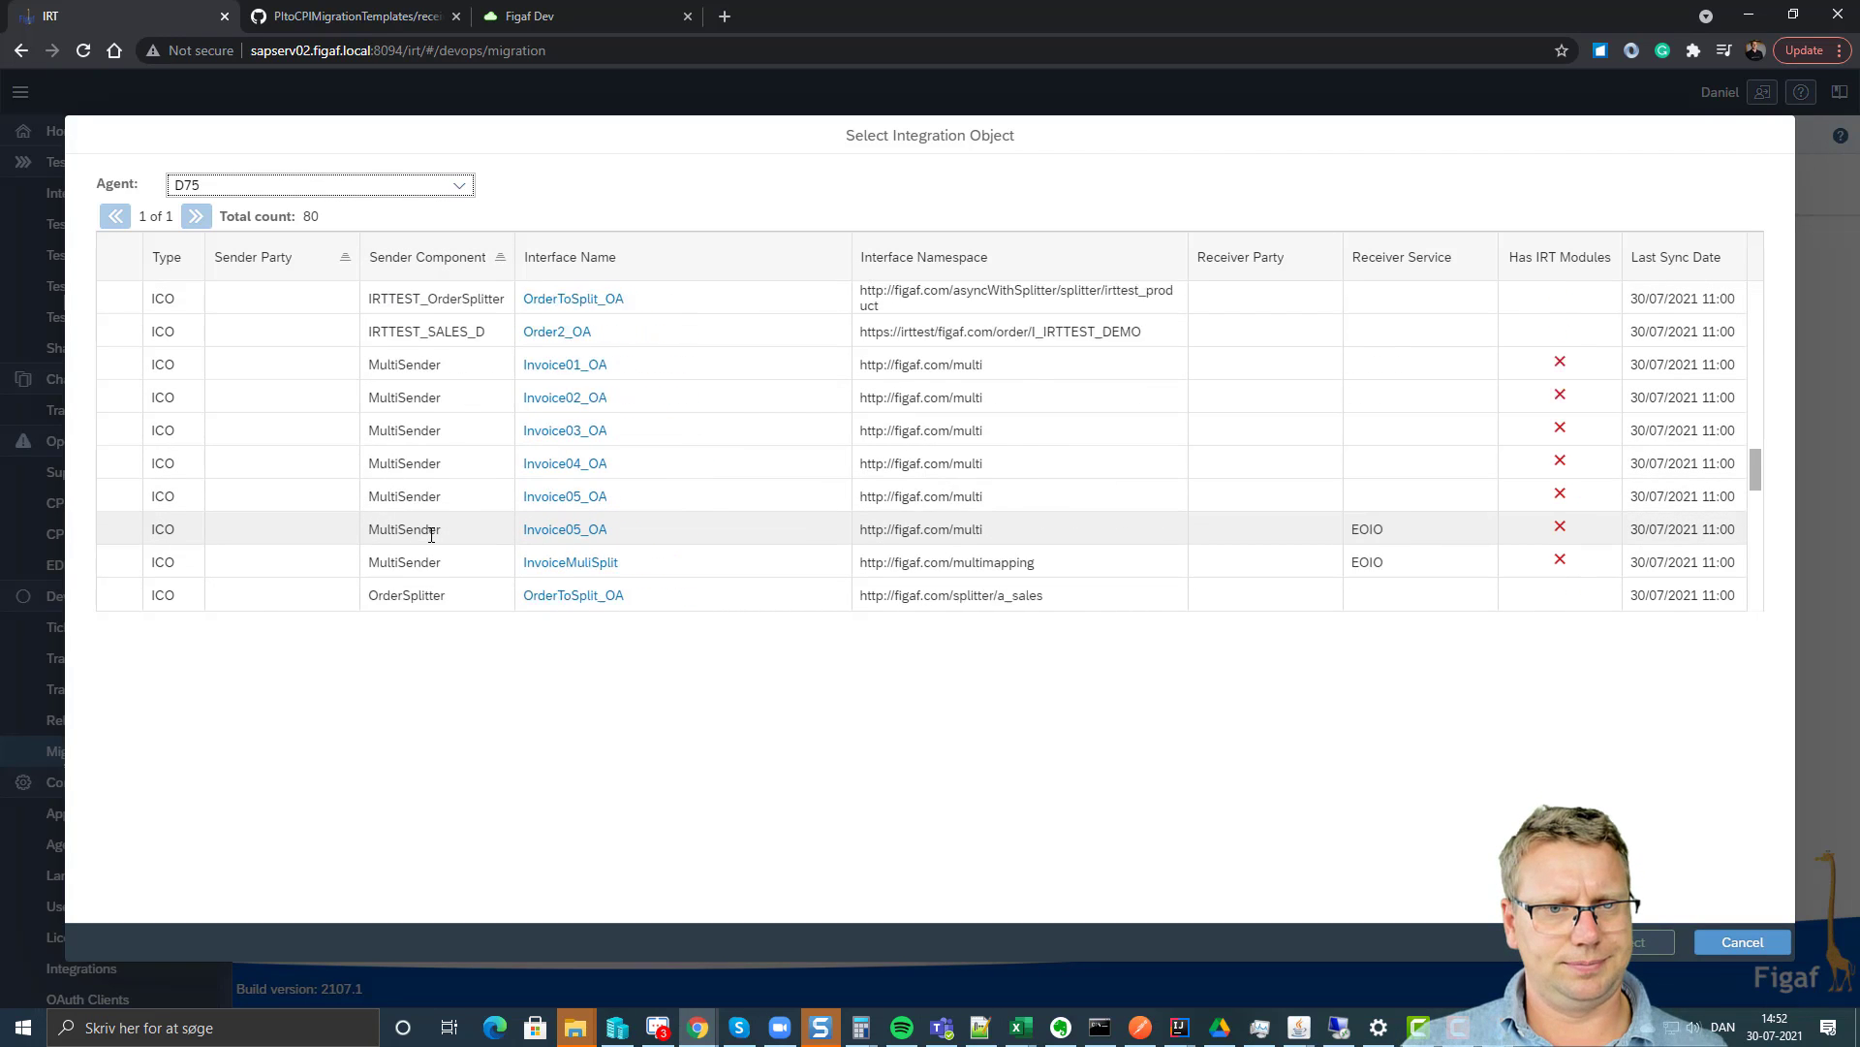
pyautogui.click(95, 355)
pyautogui.click(98, 364)
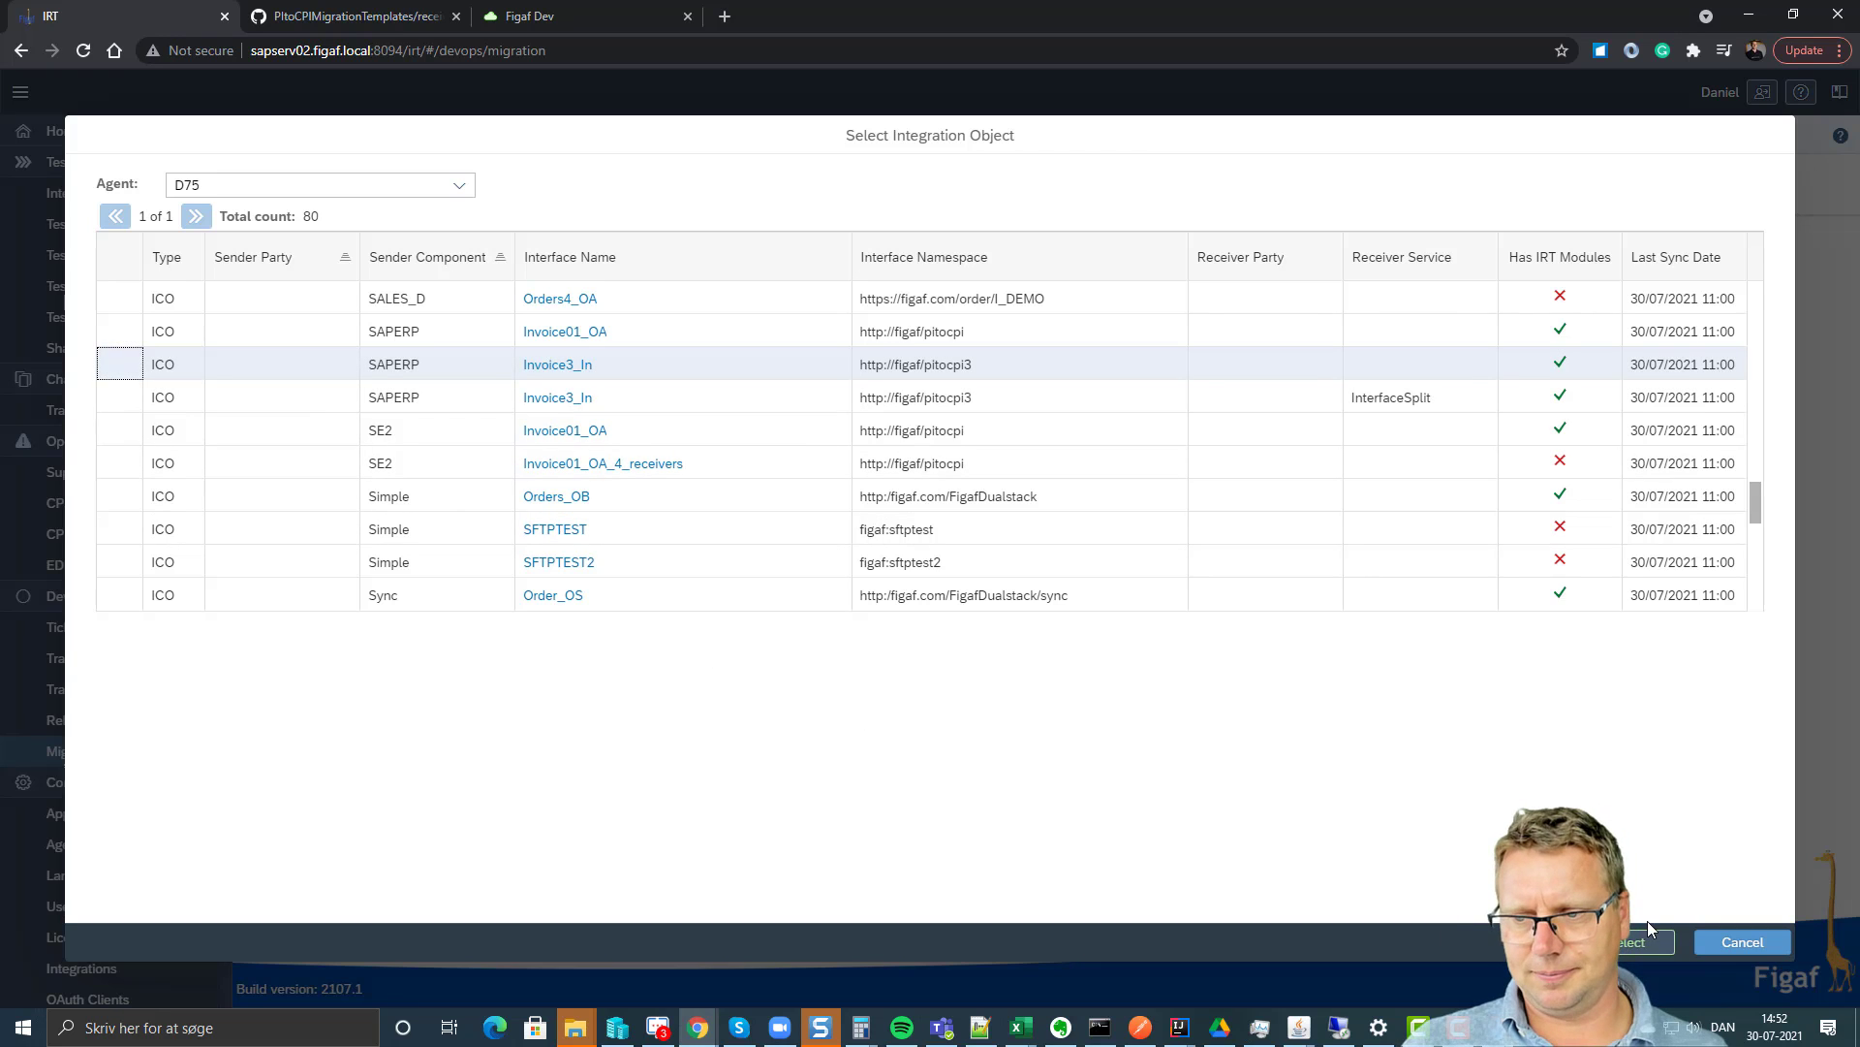
pyautogui.click(1645, 940)
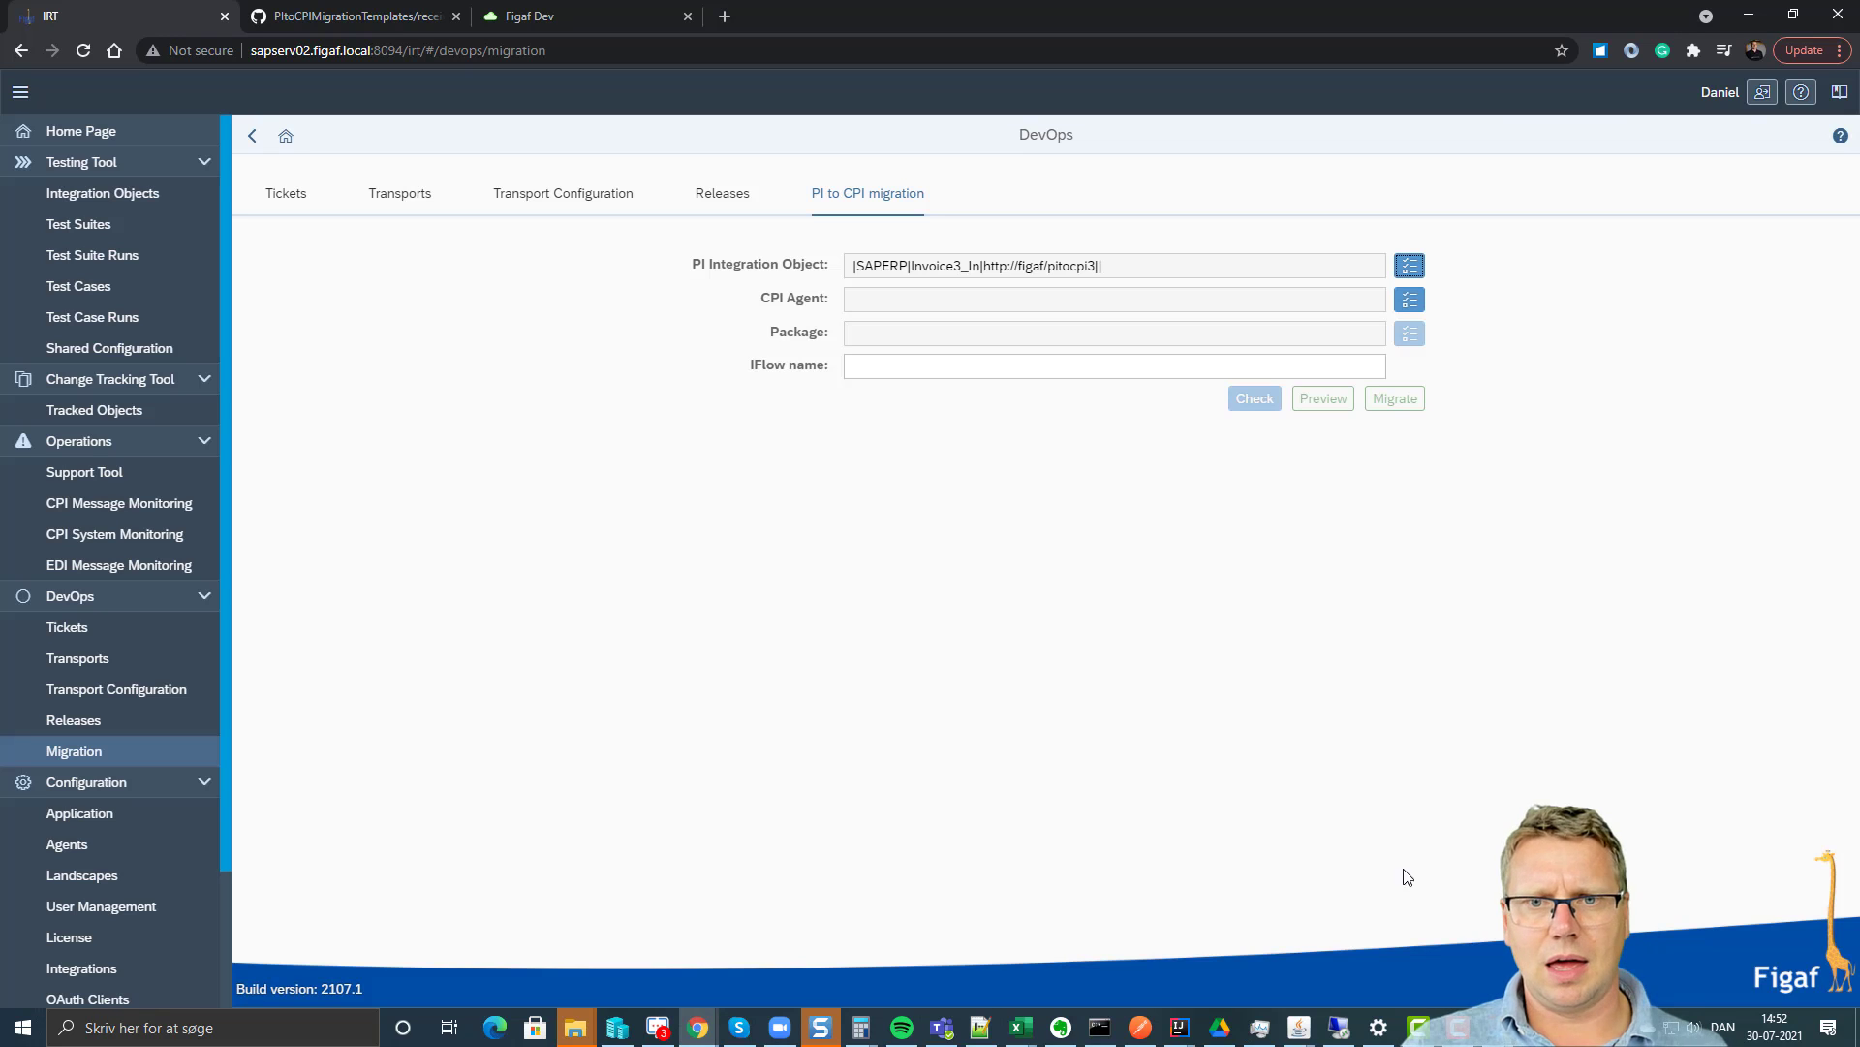
# Choose p0201 as the CPI agent and AutoMigration as the target package.
pyautogui.click(1410, 304)
pyautogui.click(665, 412)
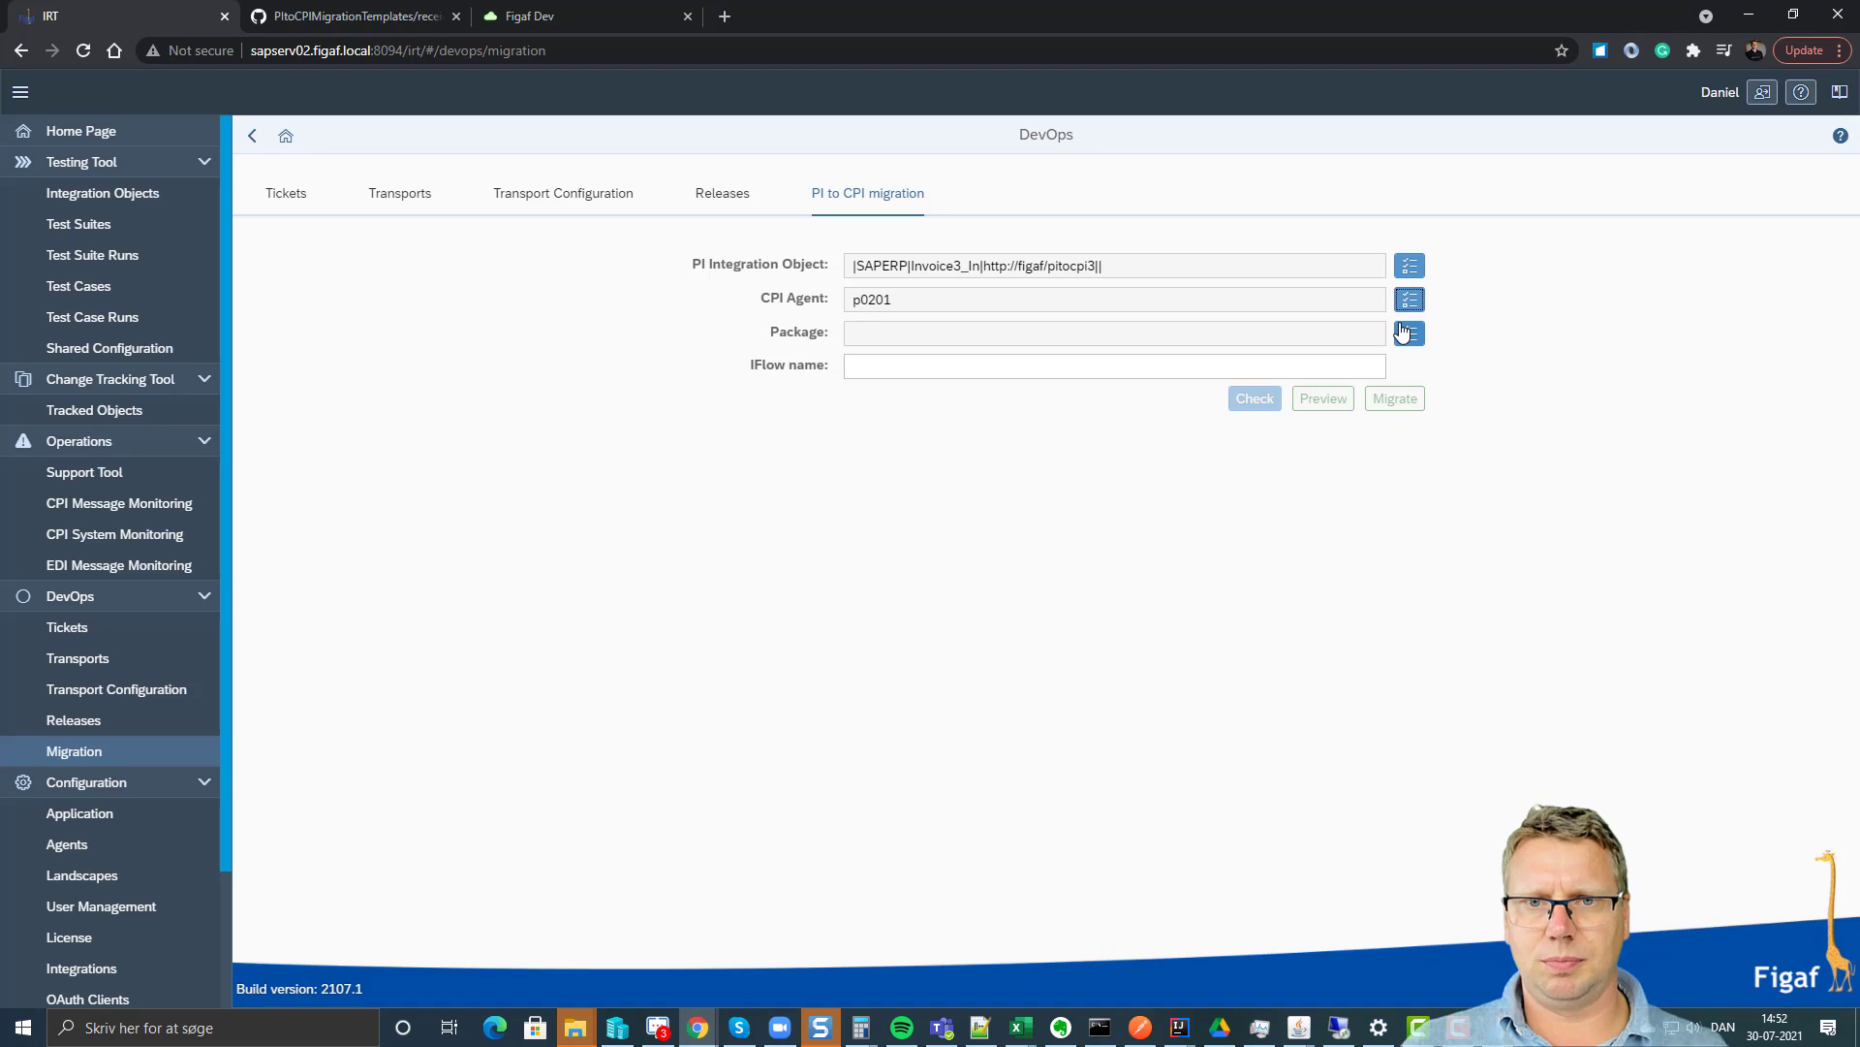
pyautogui.click(1407, 334)
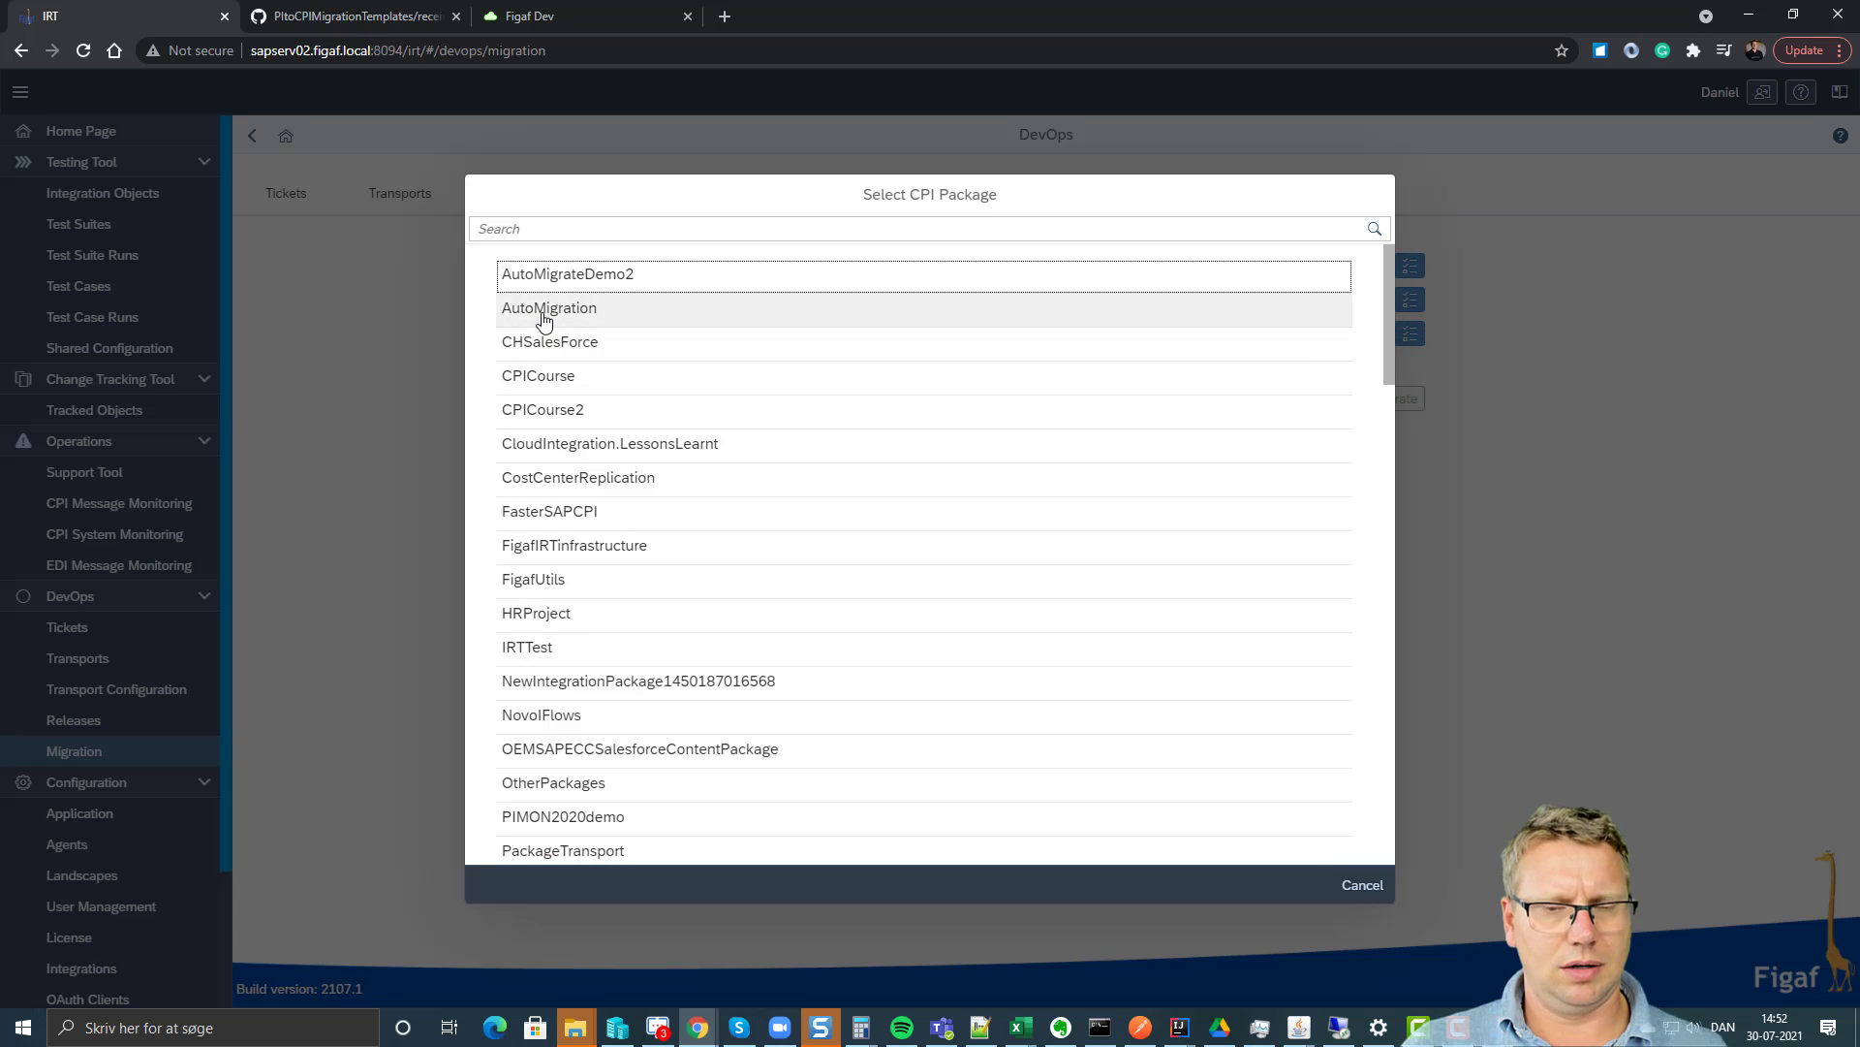
pyautogui.click(528, 308)
# Name the iFlow Demo314 and run the migration check.
pyautogui.click(1219, 358)
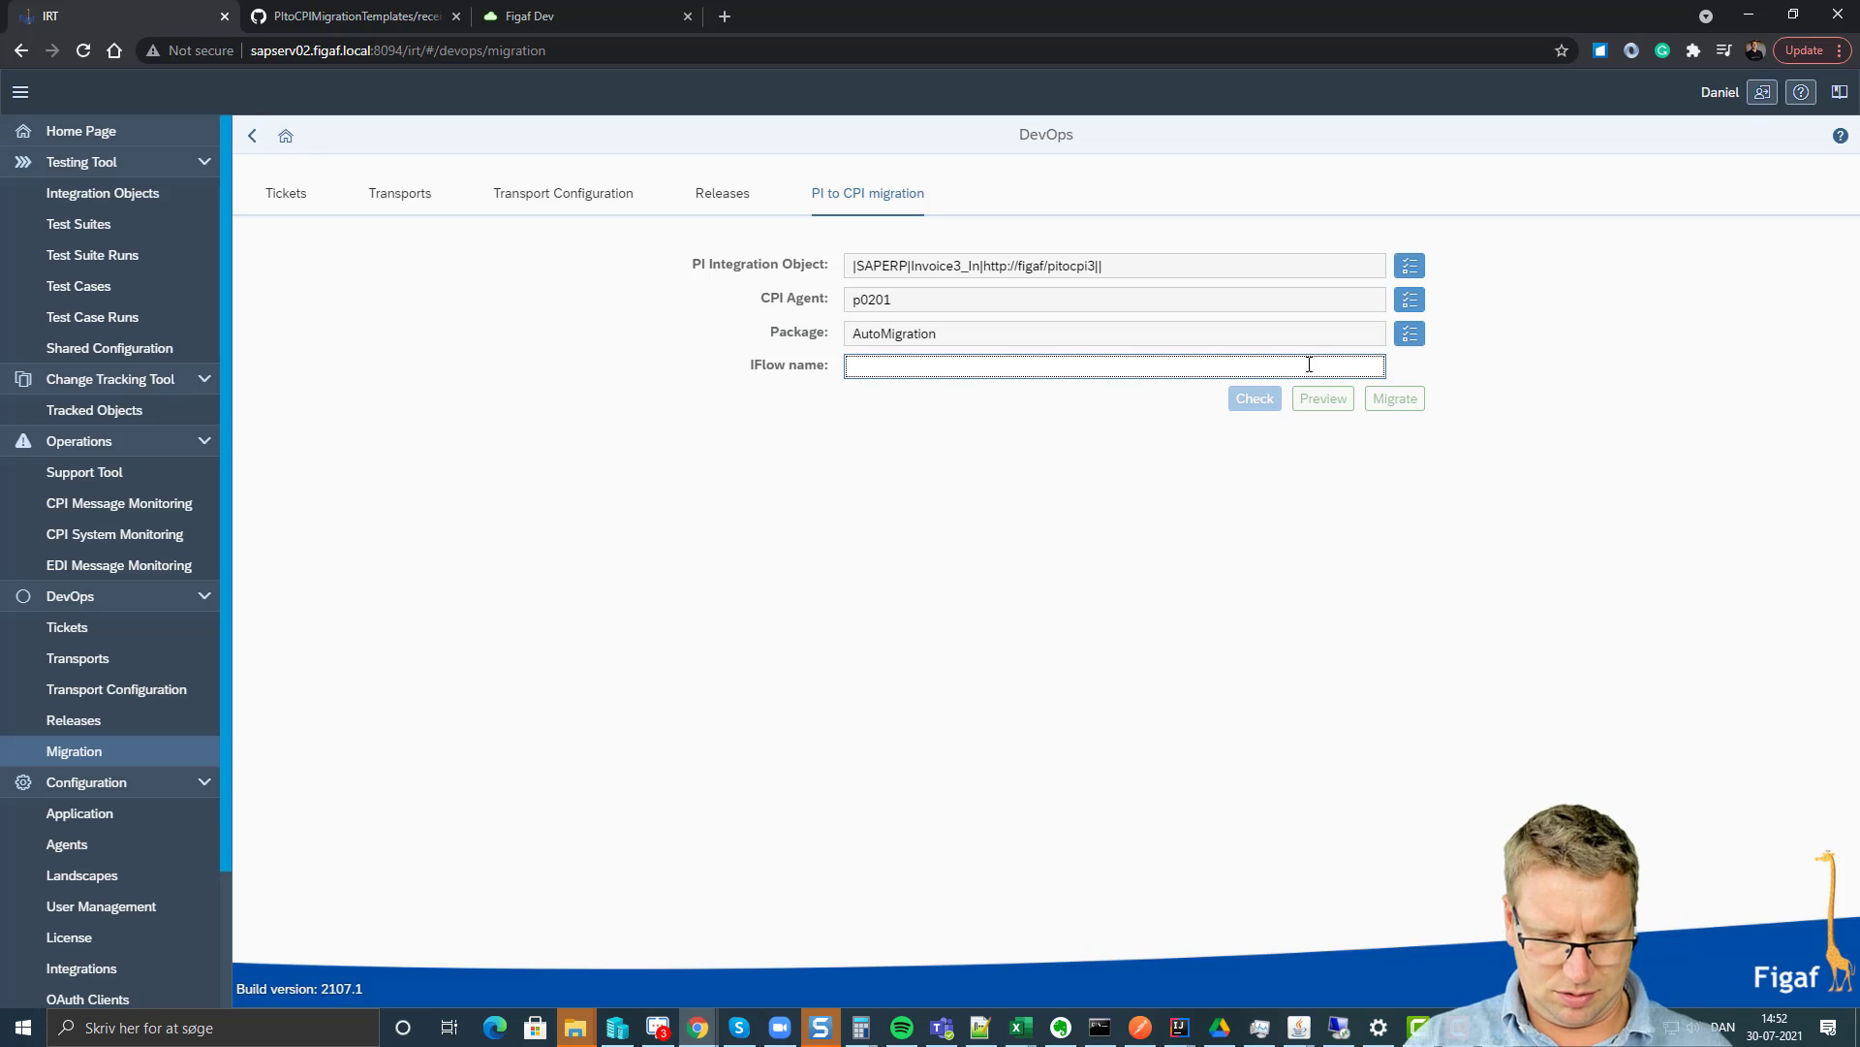
pyautogui.write('Demo314')
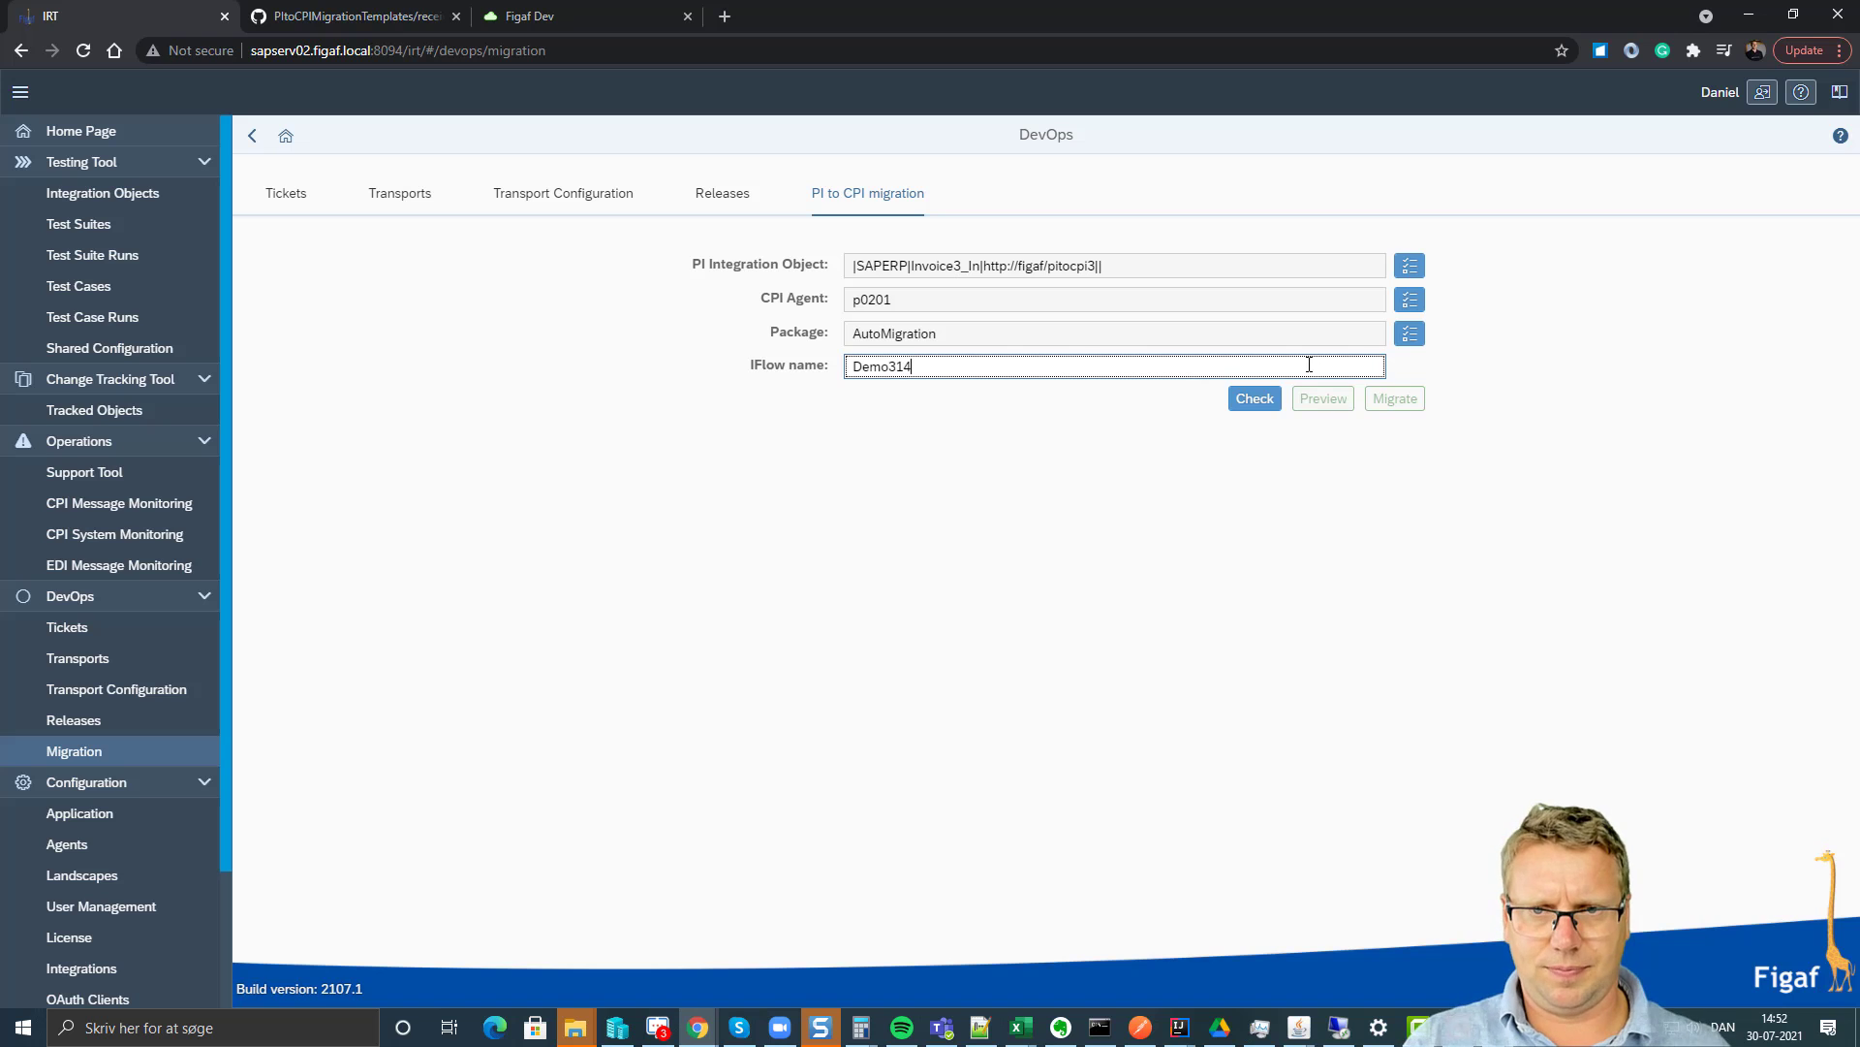
pyautogui.hotkey('ctrl', 'a')
pyautogui.click(1257, 399)
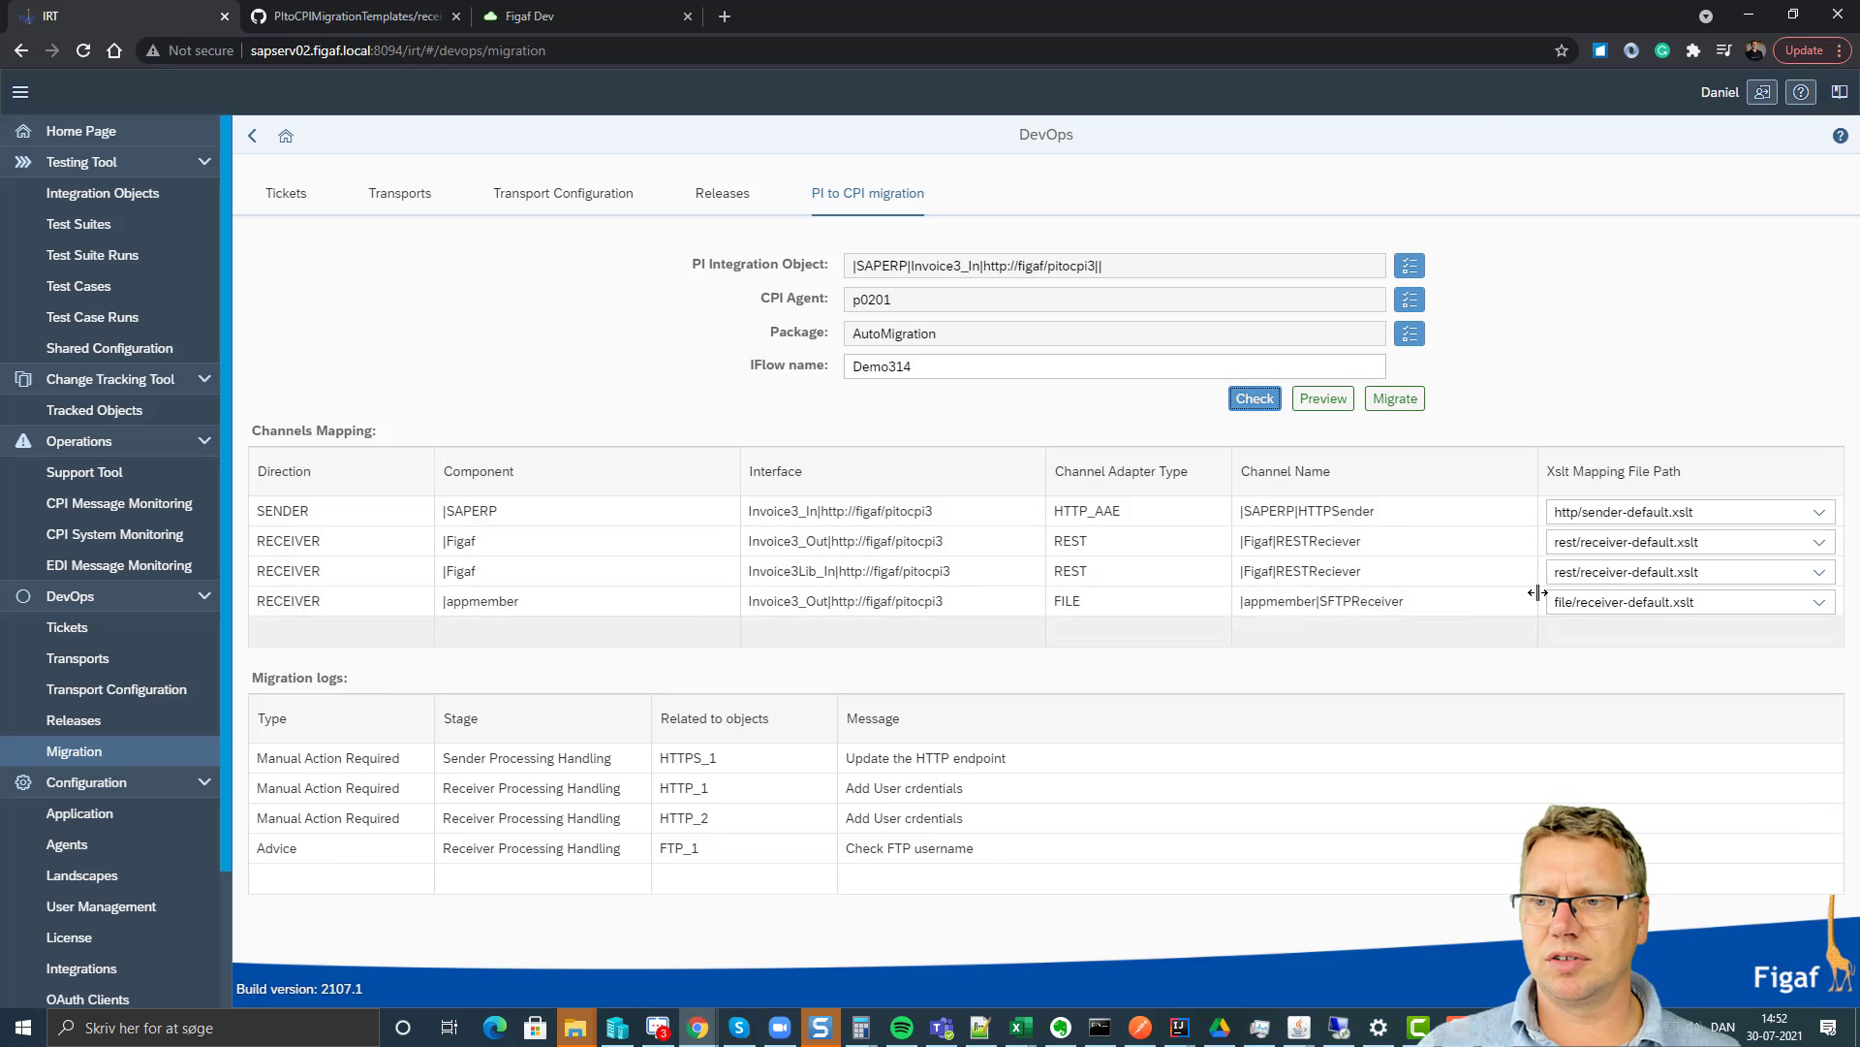
# Review the XSLT mapping options for the sender channel and examine the properties in the receiver-default.xslt file template on GitHub.
pyautogui.click(1817, 516)
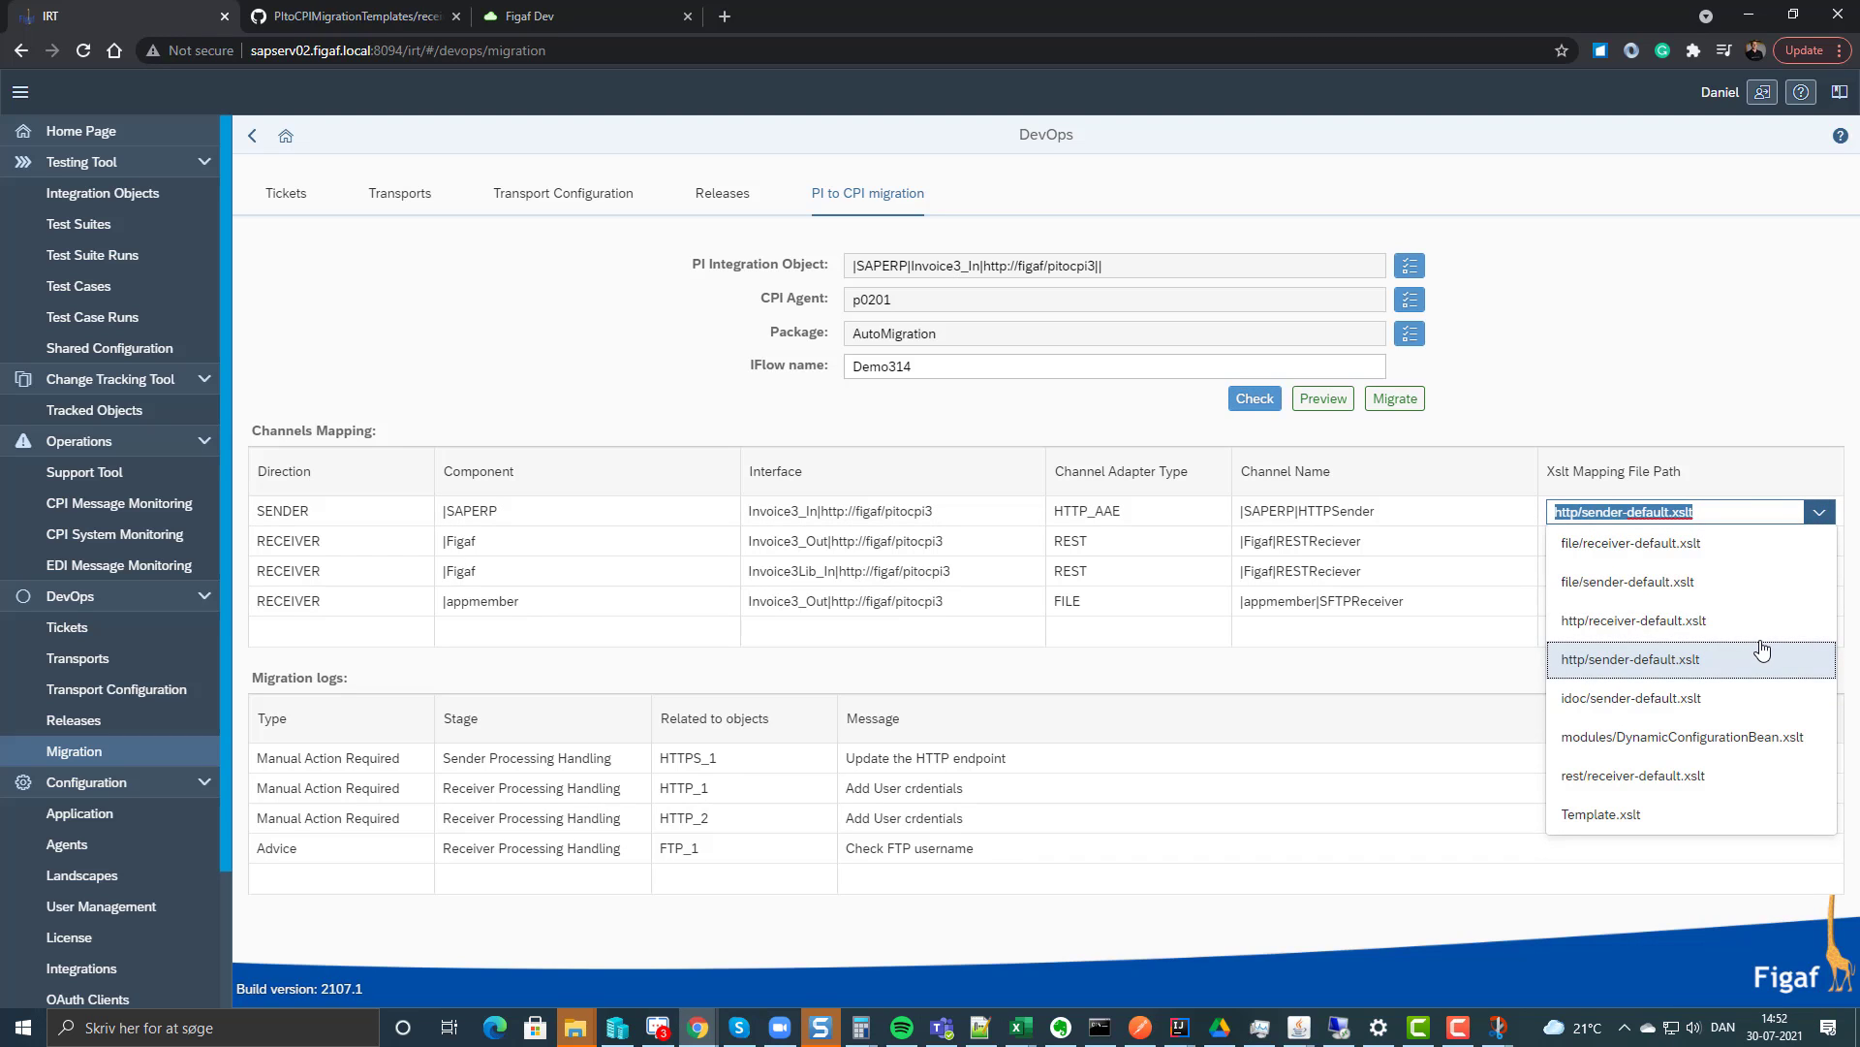
pyautogui.click(405, 15)
pyautogui.scroll(5, 360, 354)
pyautogui.scroll(20, 361, 351)
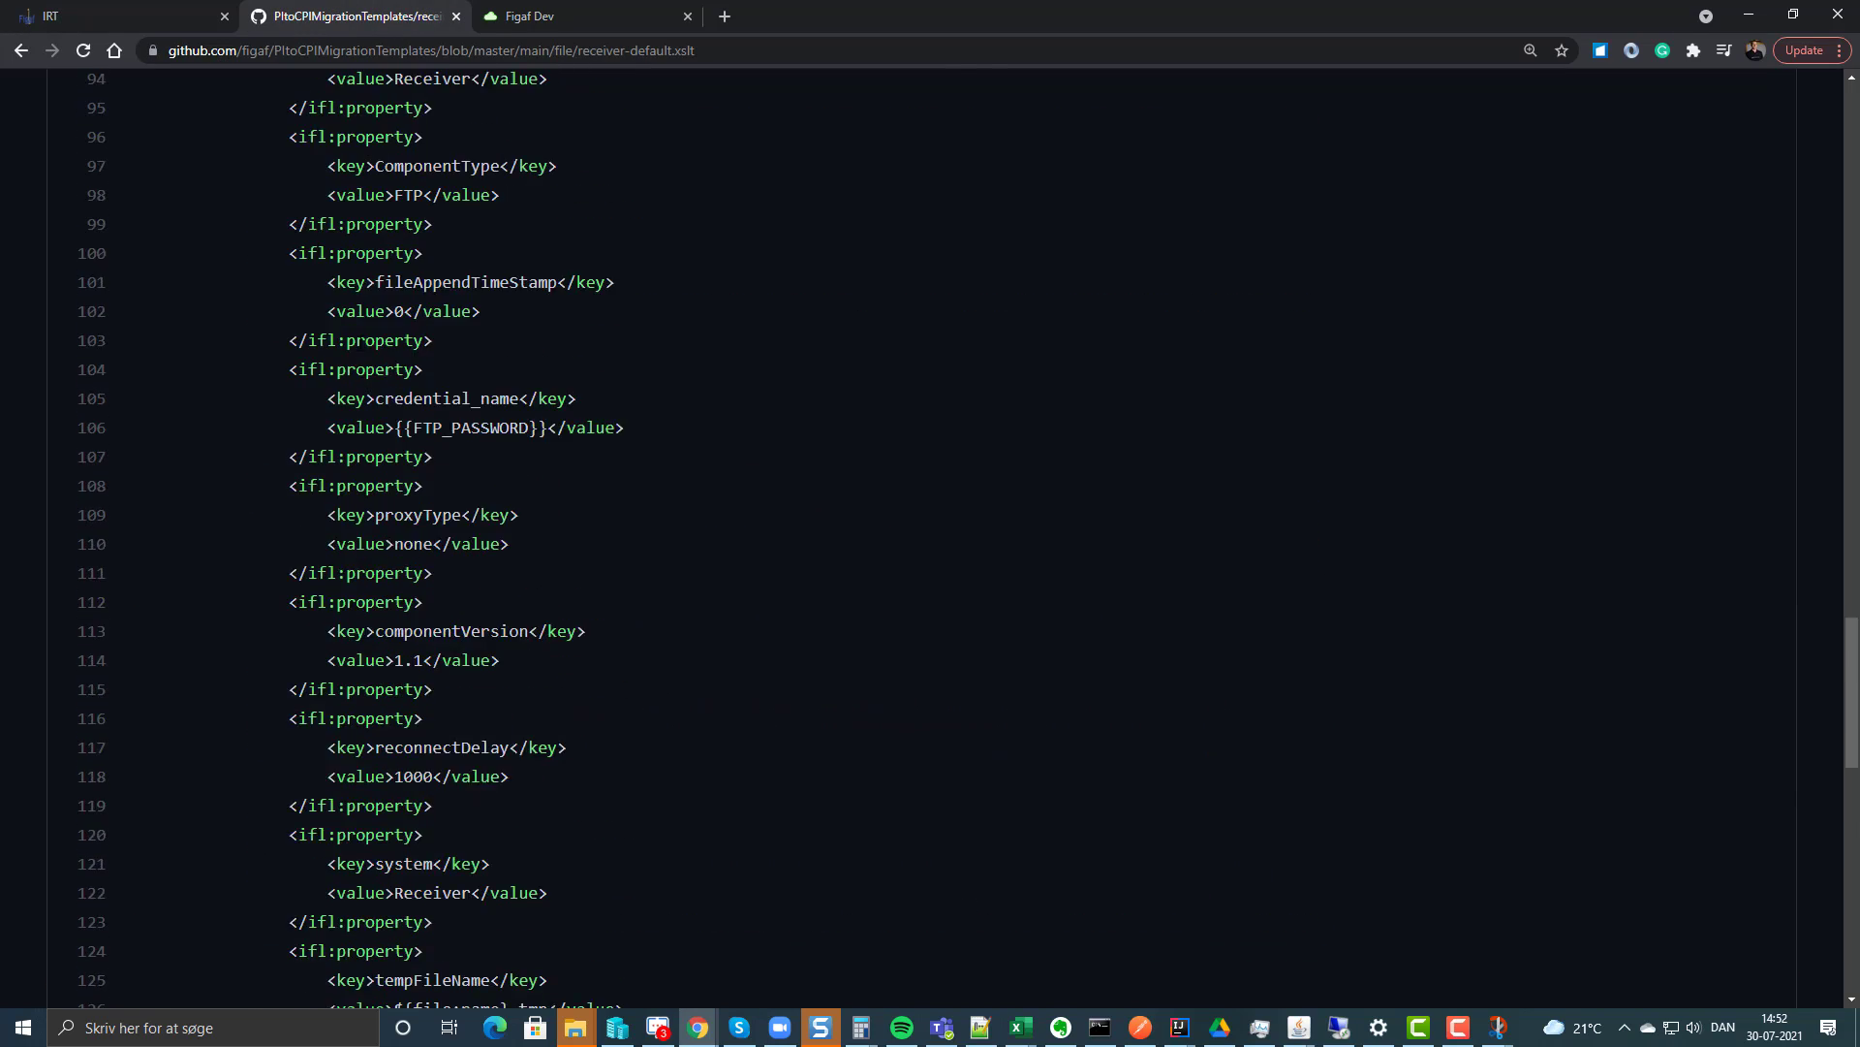
pyautogui.scroll(5, 361, 345)
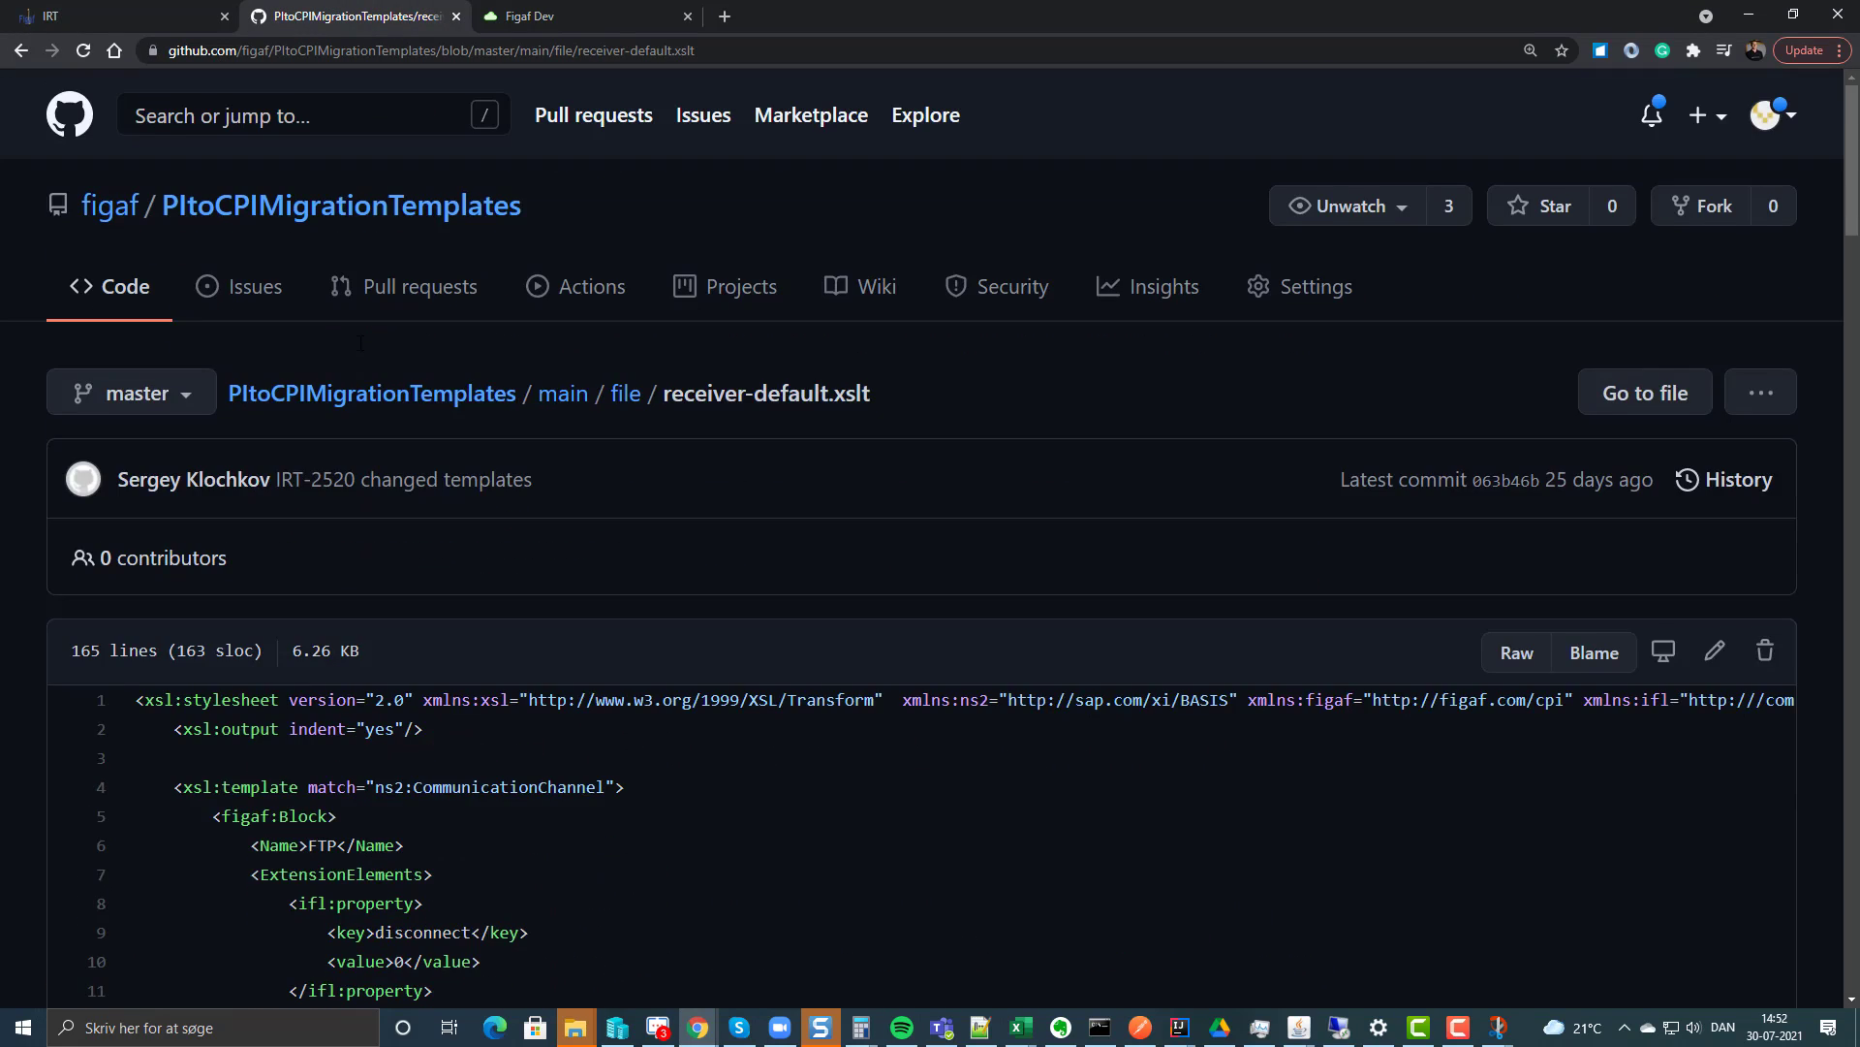
pyautogui.scroll(-5, 359, 378)
pyautogui.scroll(-4, 432, 438)
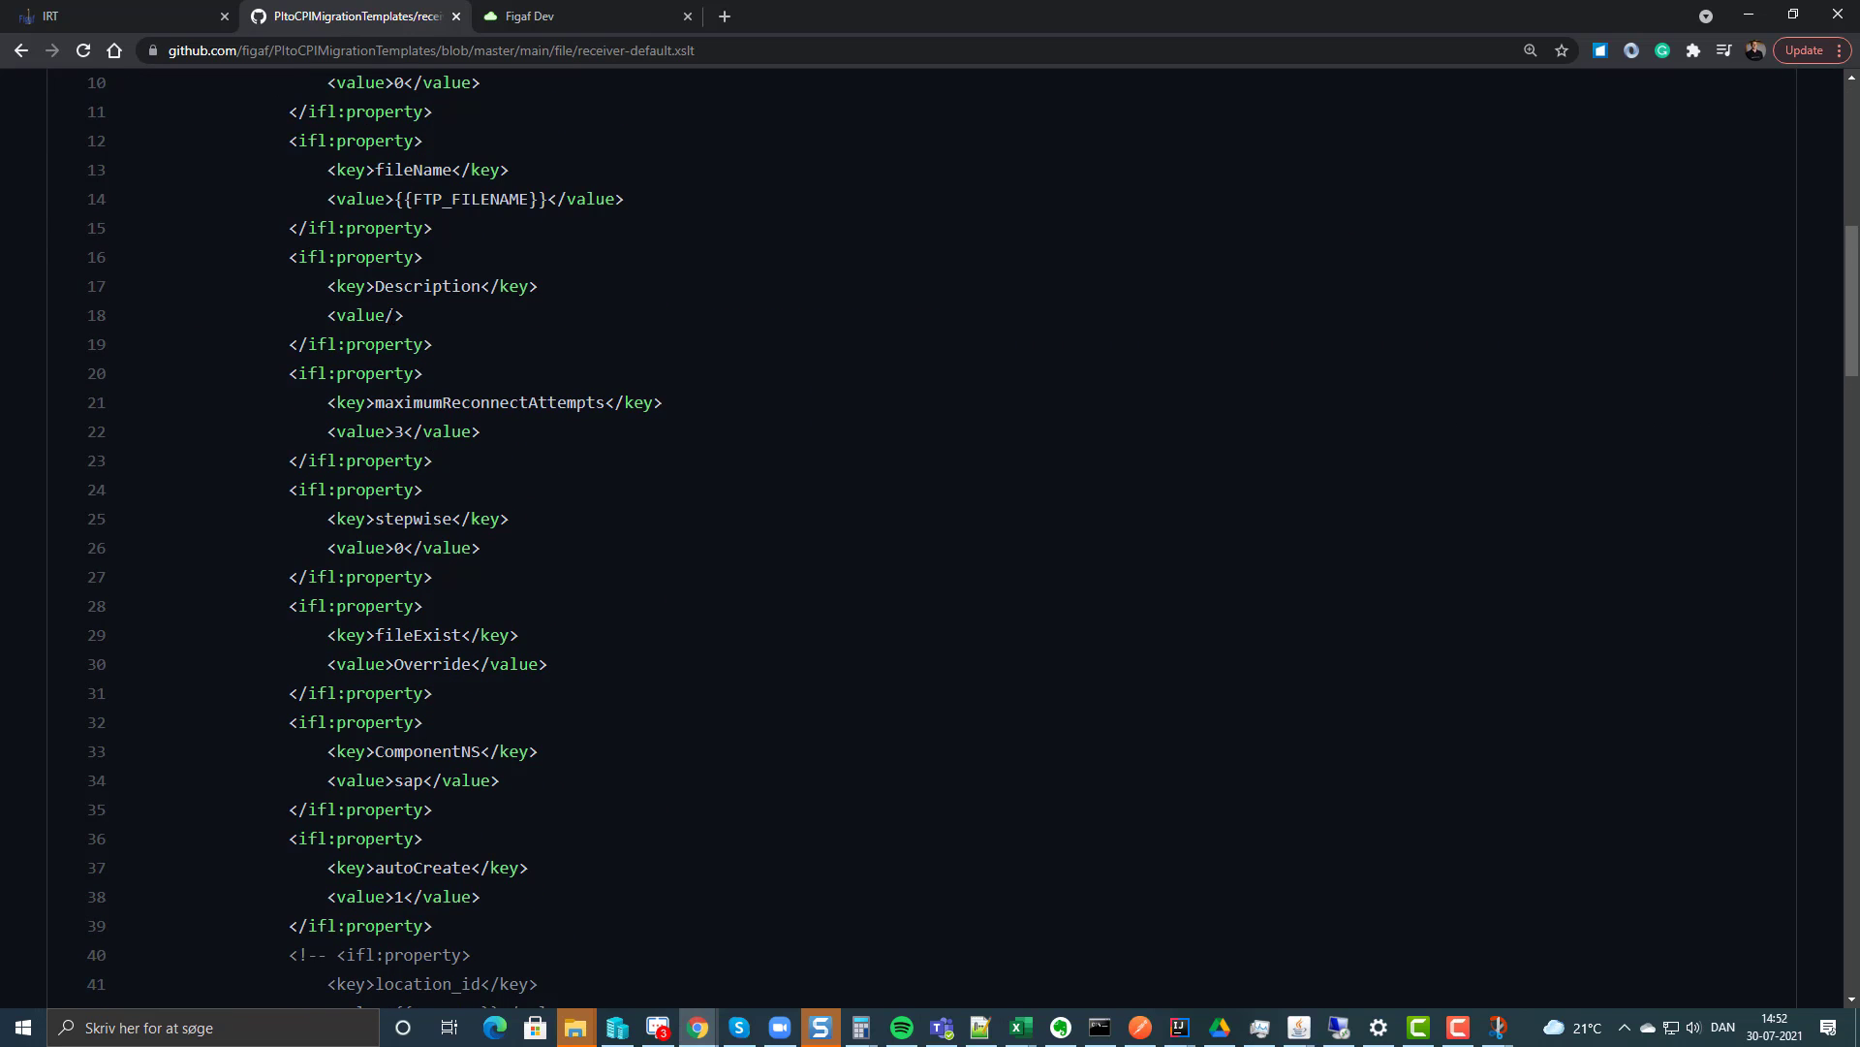
pyautogui.scroll(2, 432, 442)
pyautogui.moveTo(390, 392); pyautogui.dragTo(585, 433)
pyautogui.scroll(-15, 577, 441)
pyautogui.scroll(-20, 568, 457)
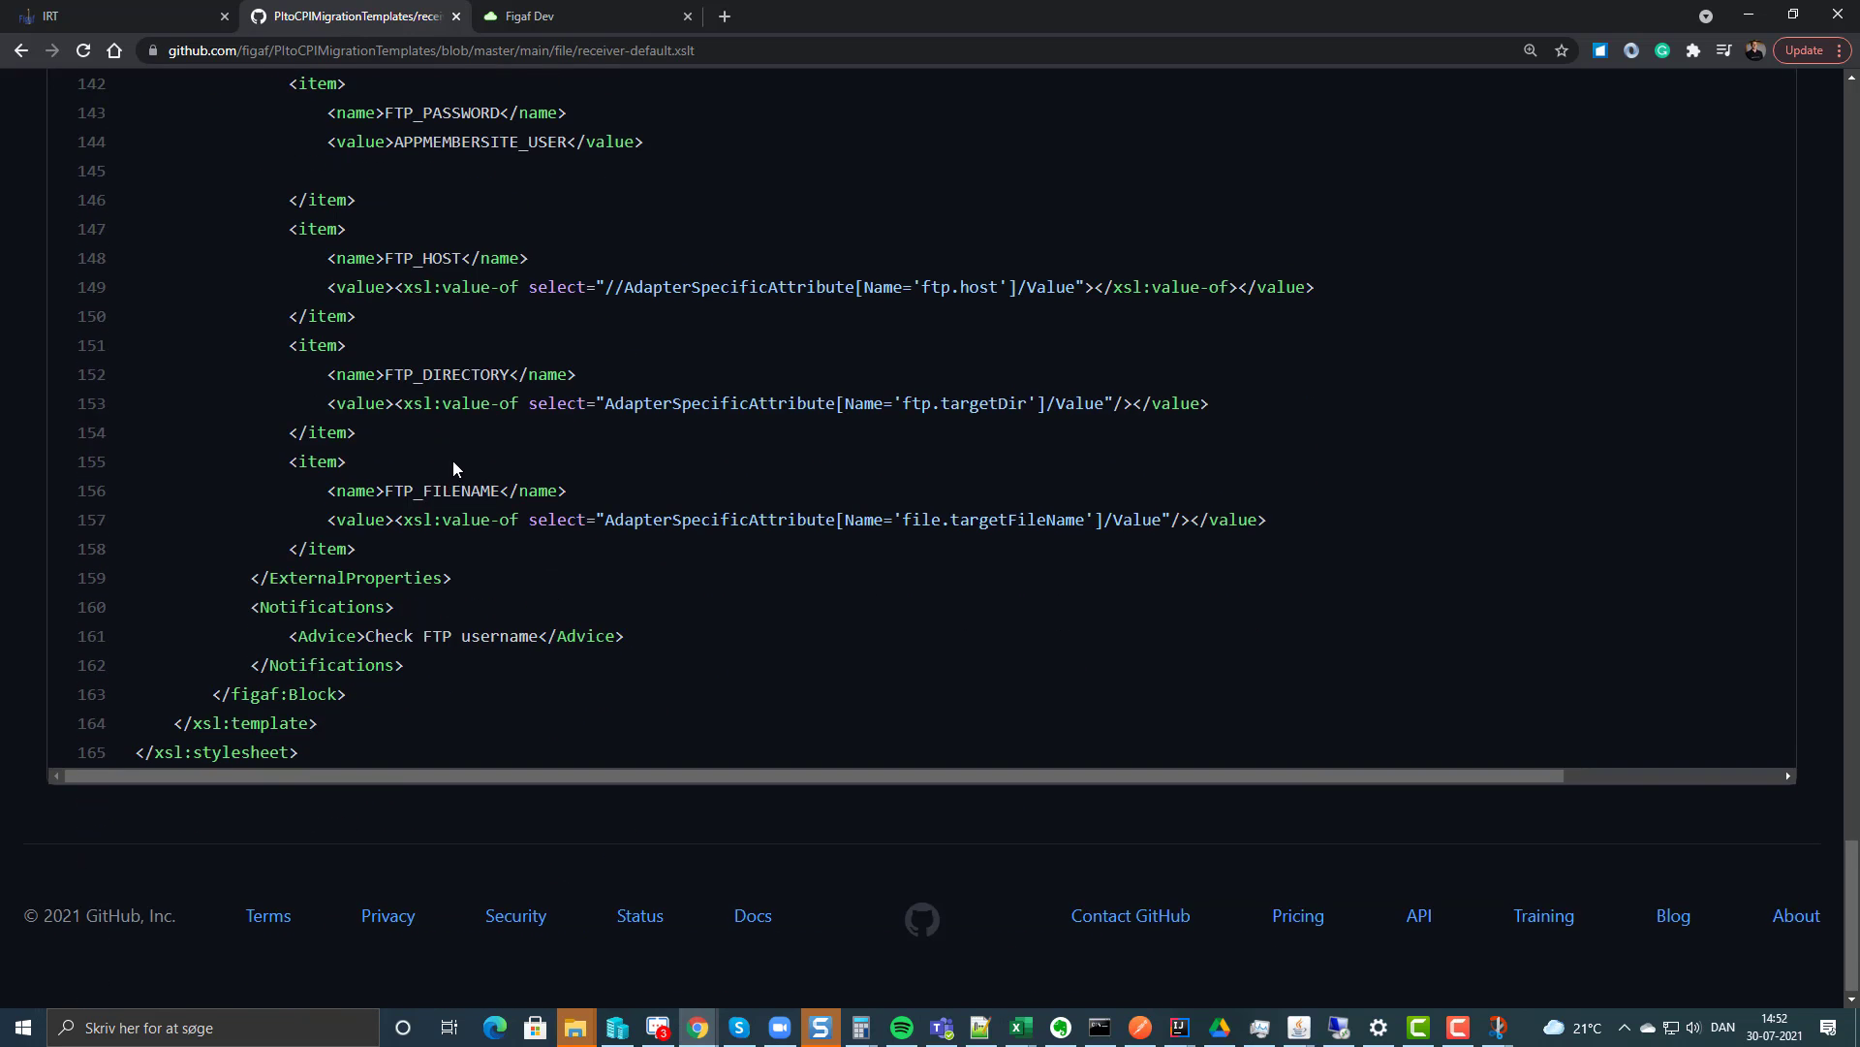
pyautogui.scroll(4, 452, 462)
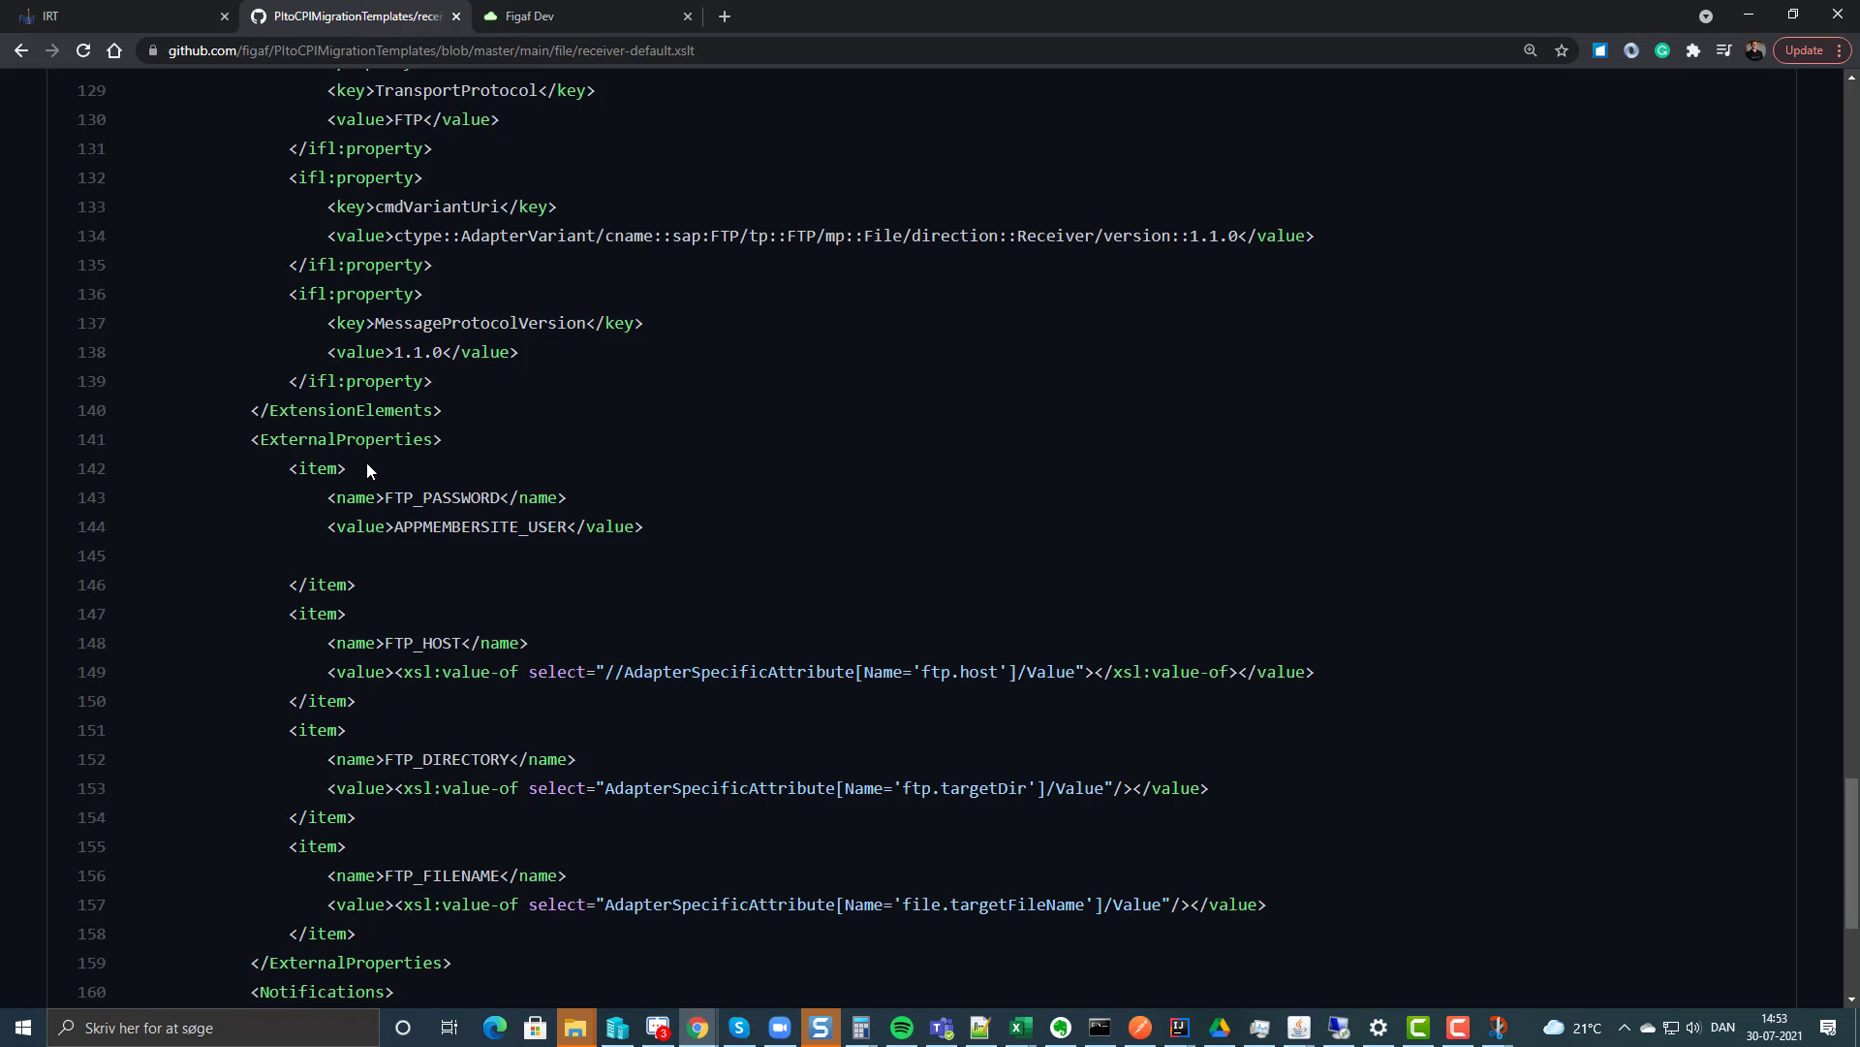
# Return to the Figaf migration page and close the open list of XSLT mapping options.
pyautogui.hotkey('alt', 'Tab')
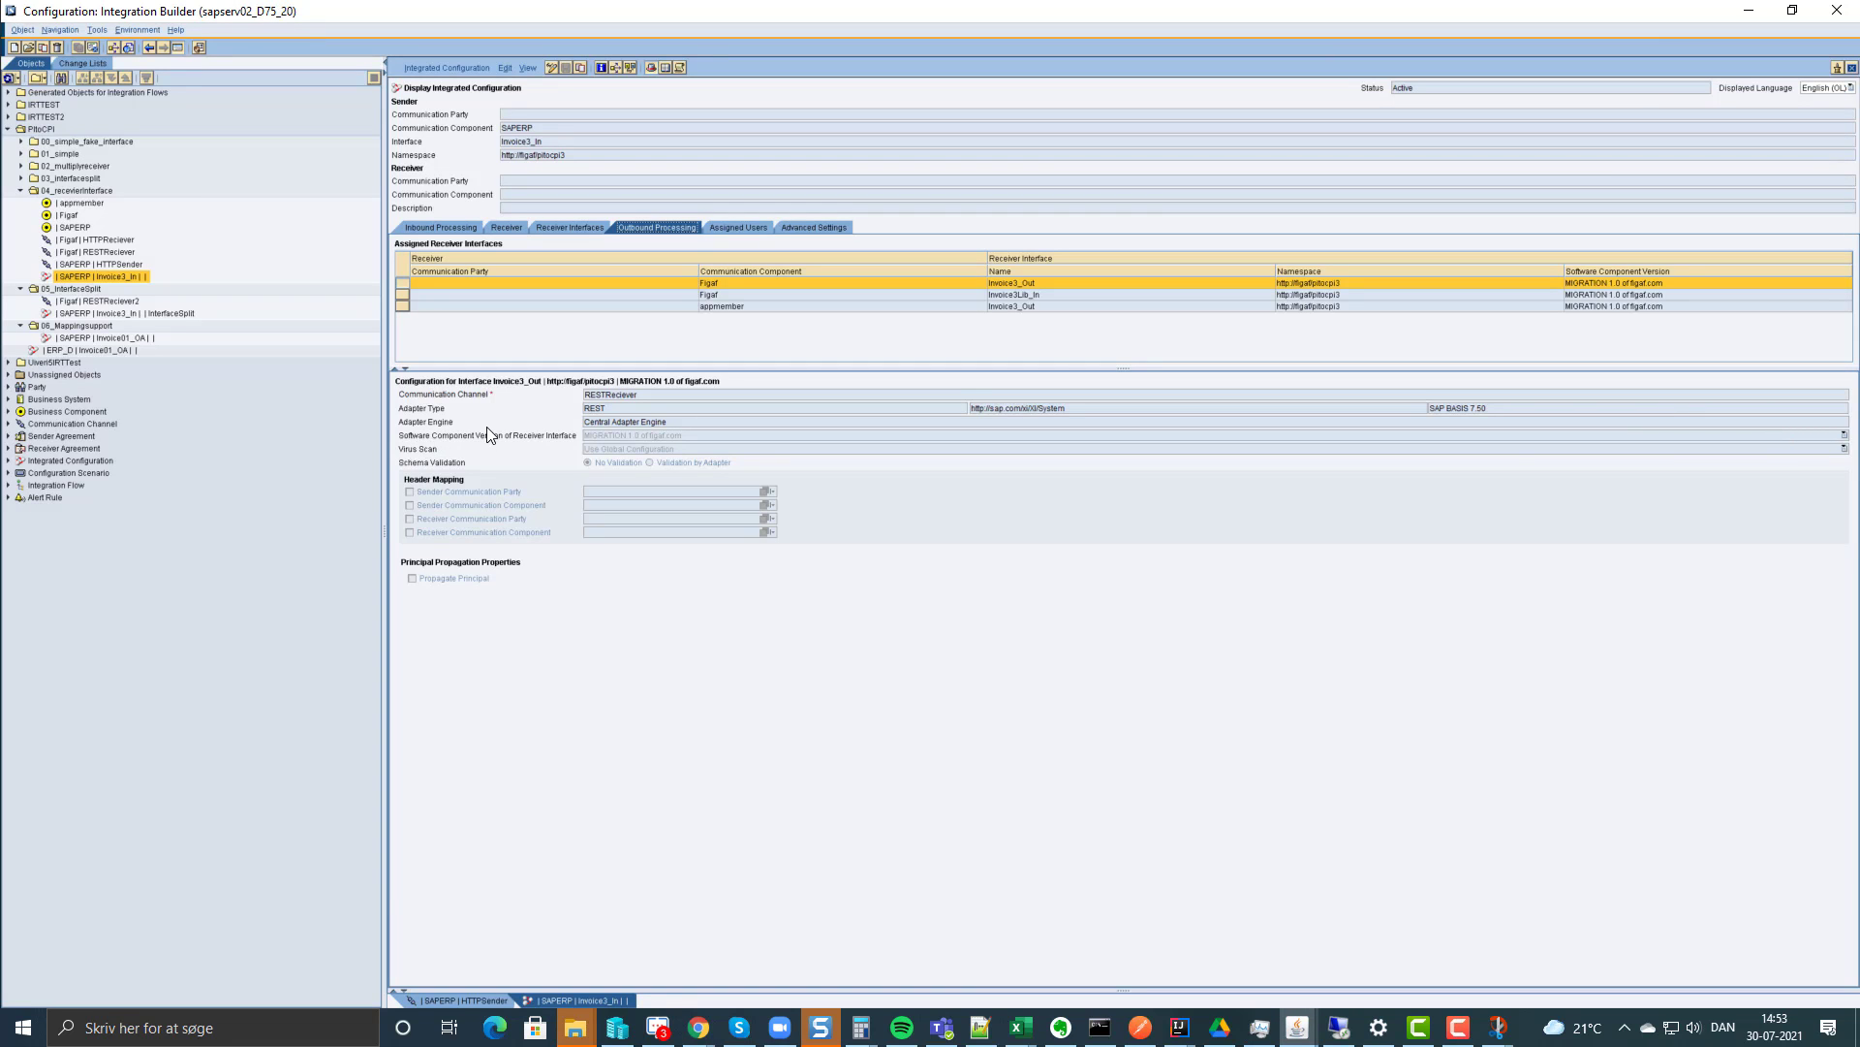
pyautogui.hotkey('alt', 'Tab')
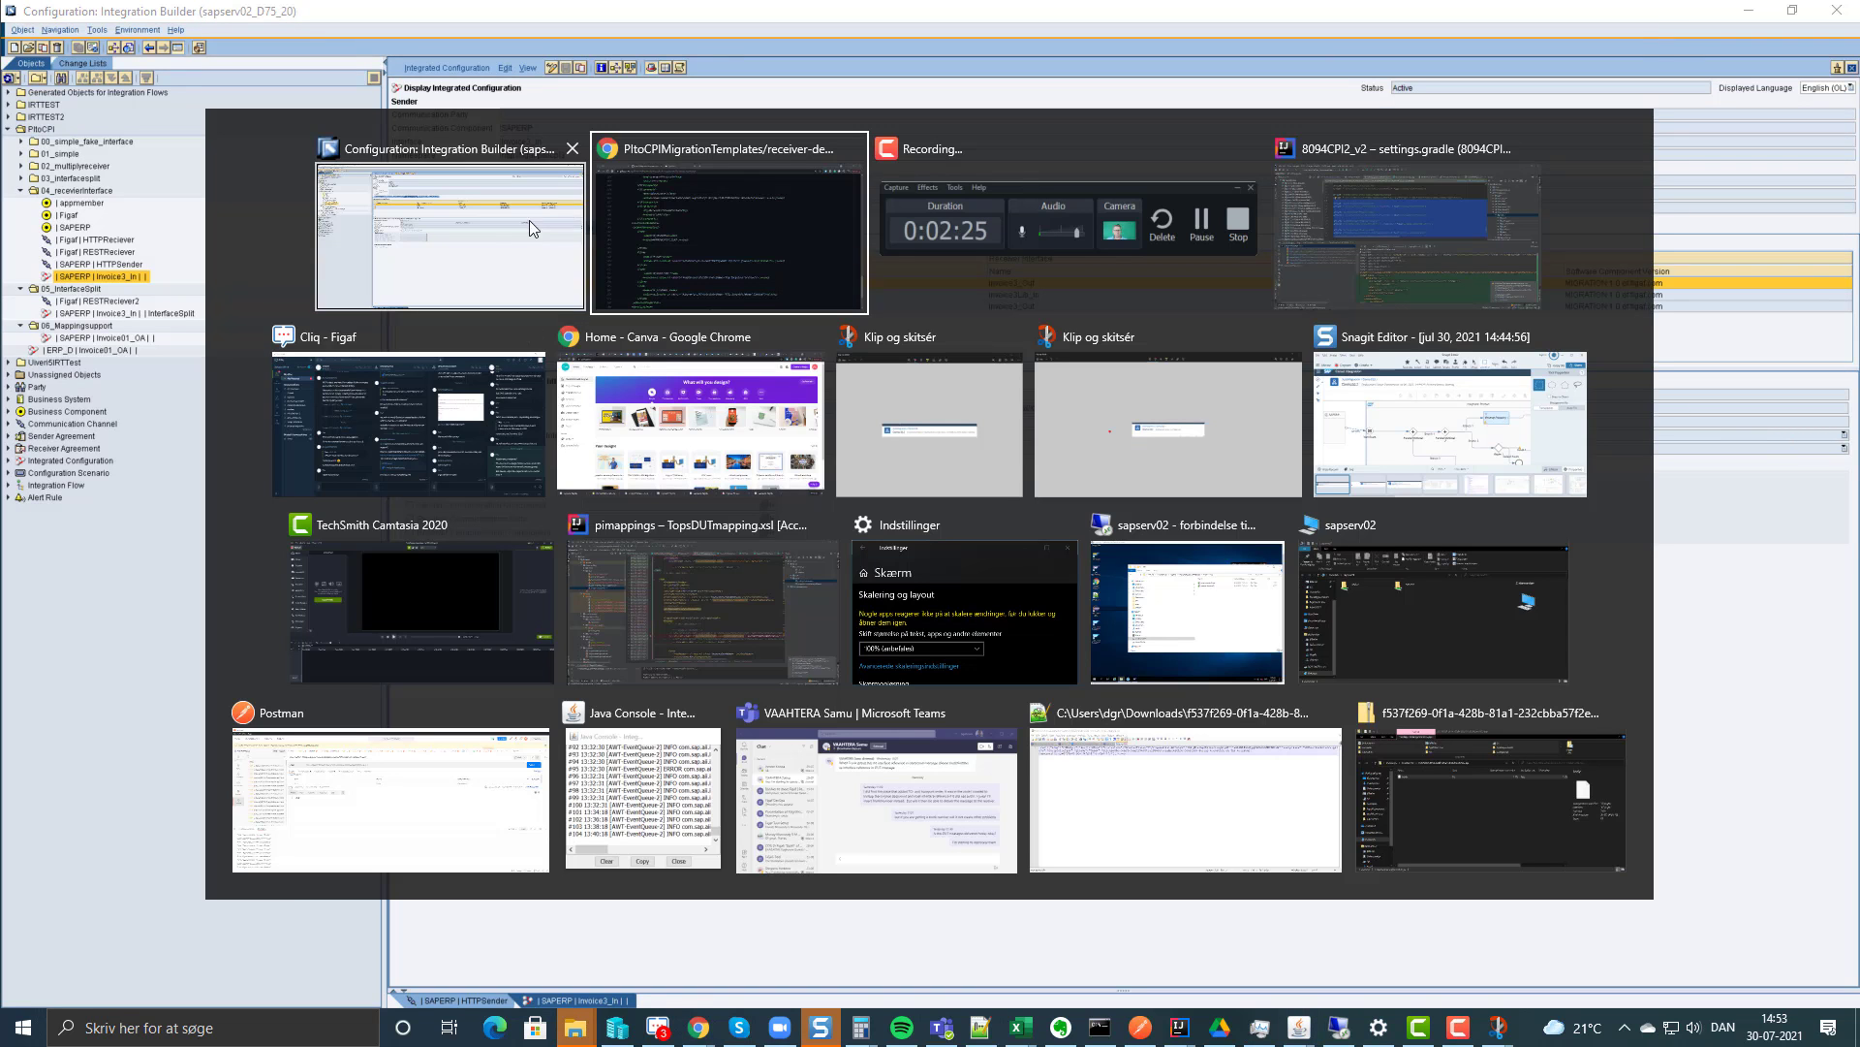
pyautogui.click(625, 223)
pyautogui.click(176, 16)
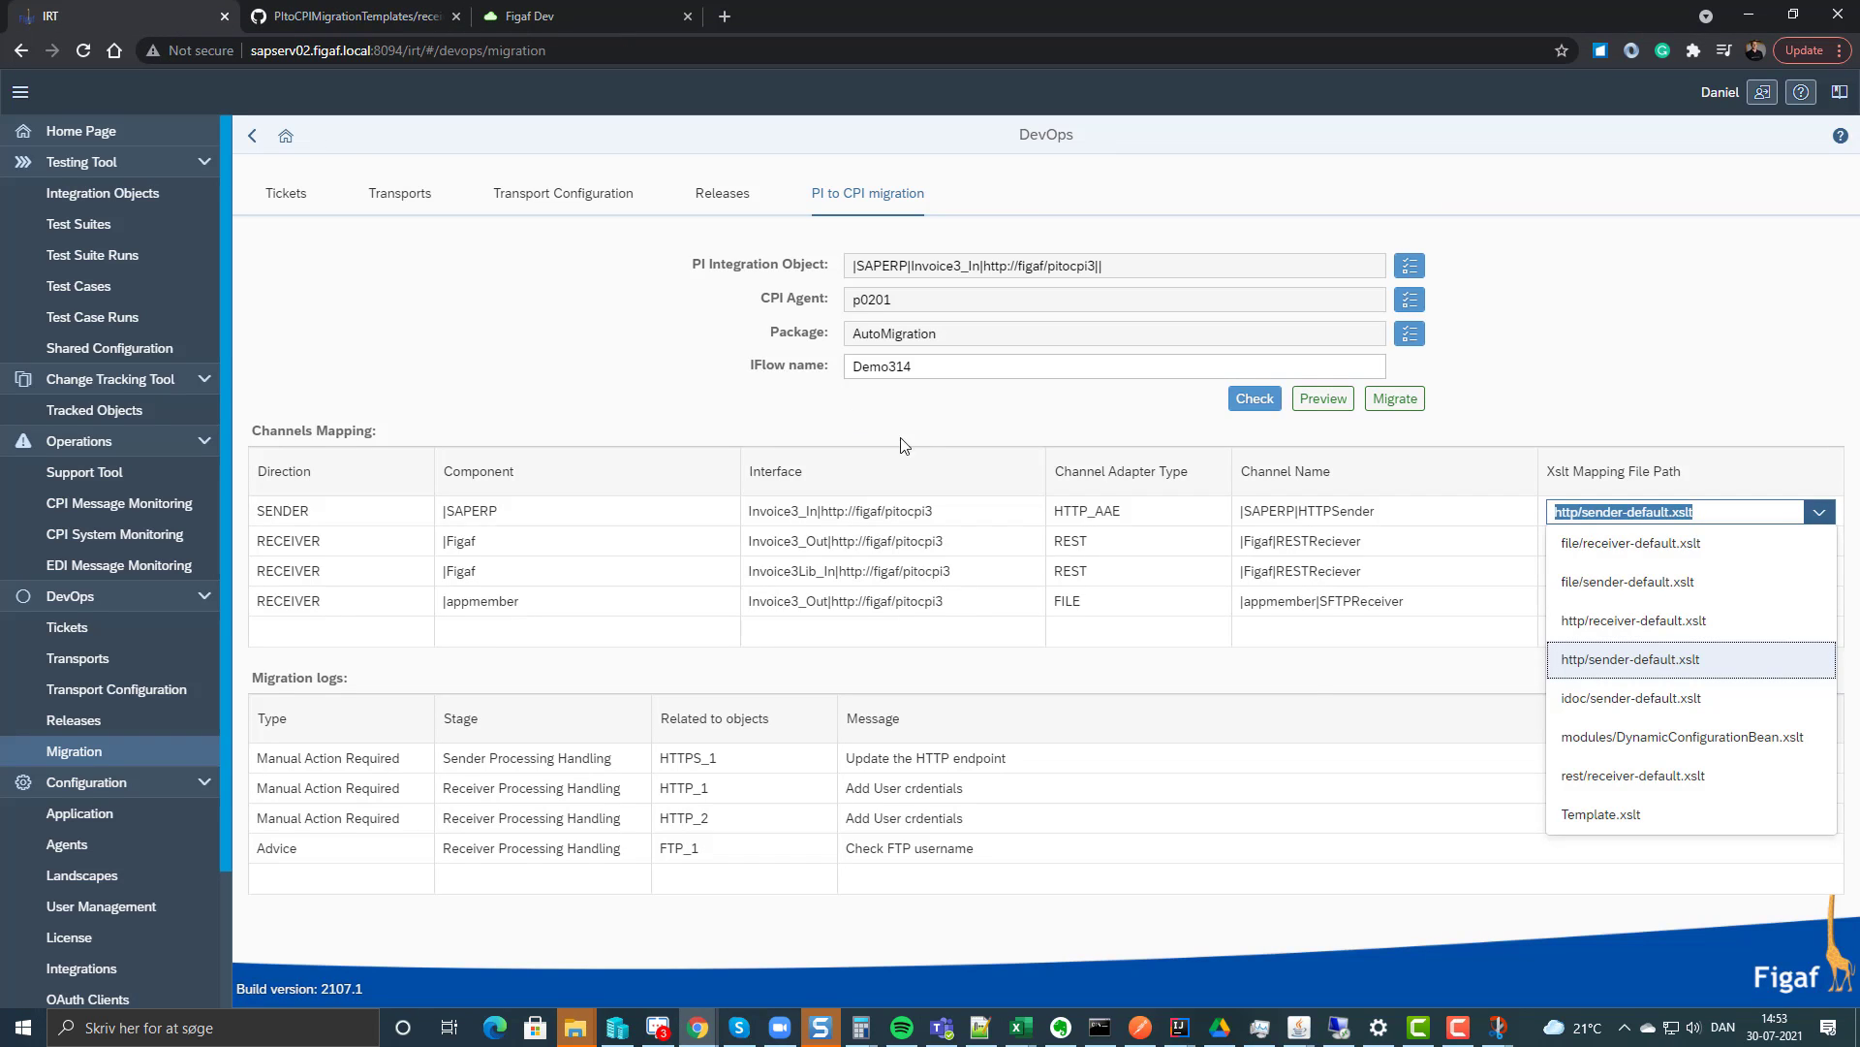
pyautogui.click(1322, 668)
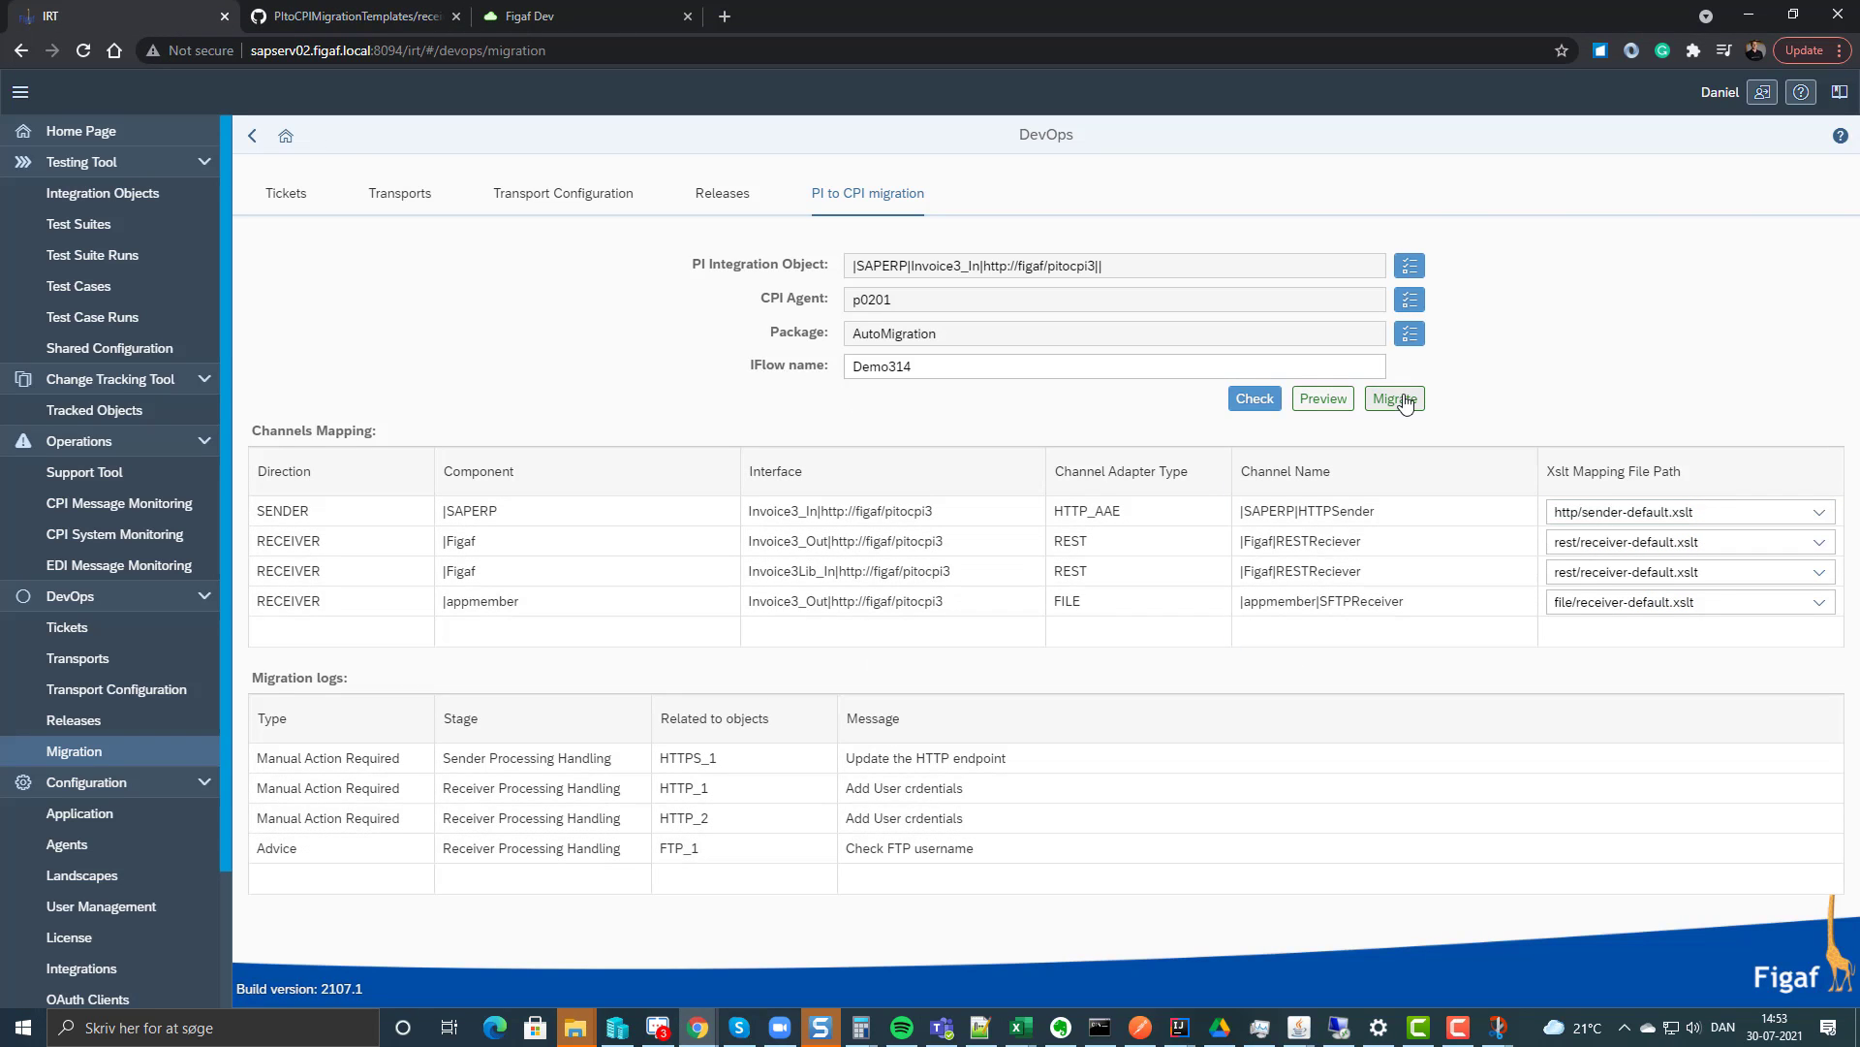
# Preview the generated Demo314 flow, close the preview and run the migration.
pyautogui.click(1301, 406)
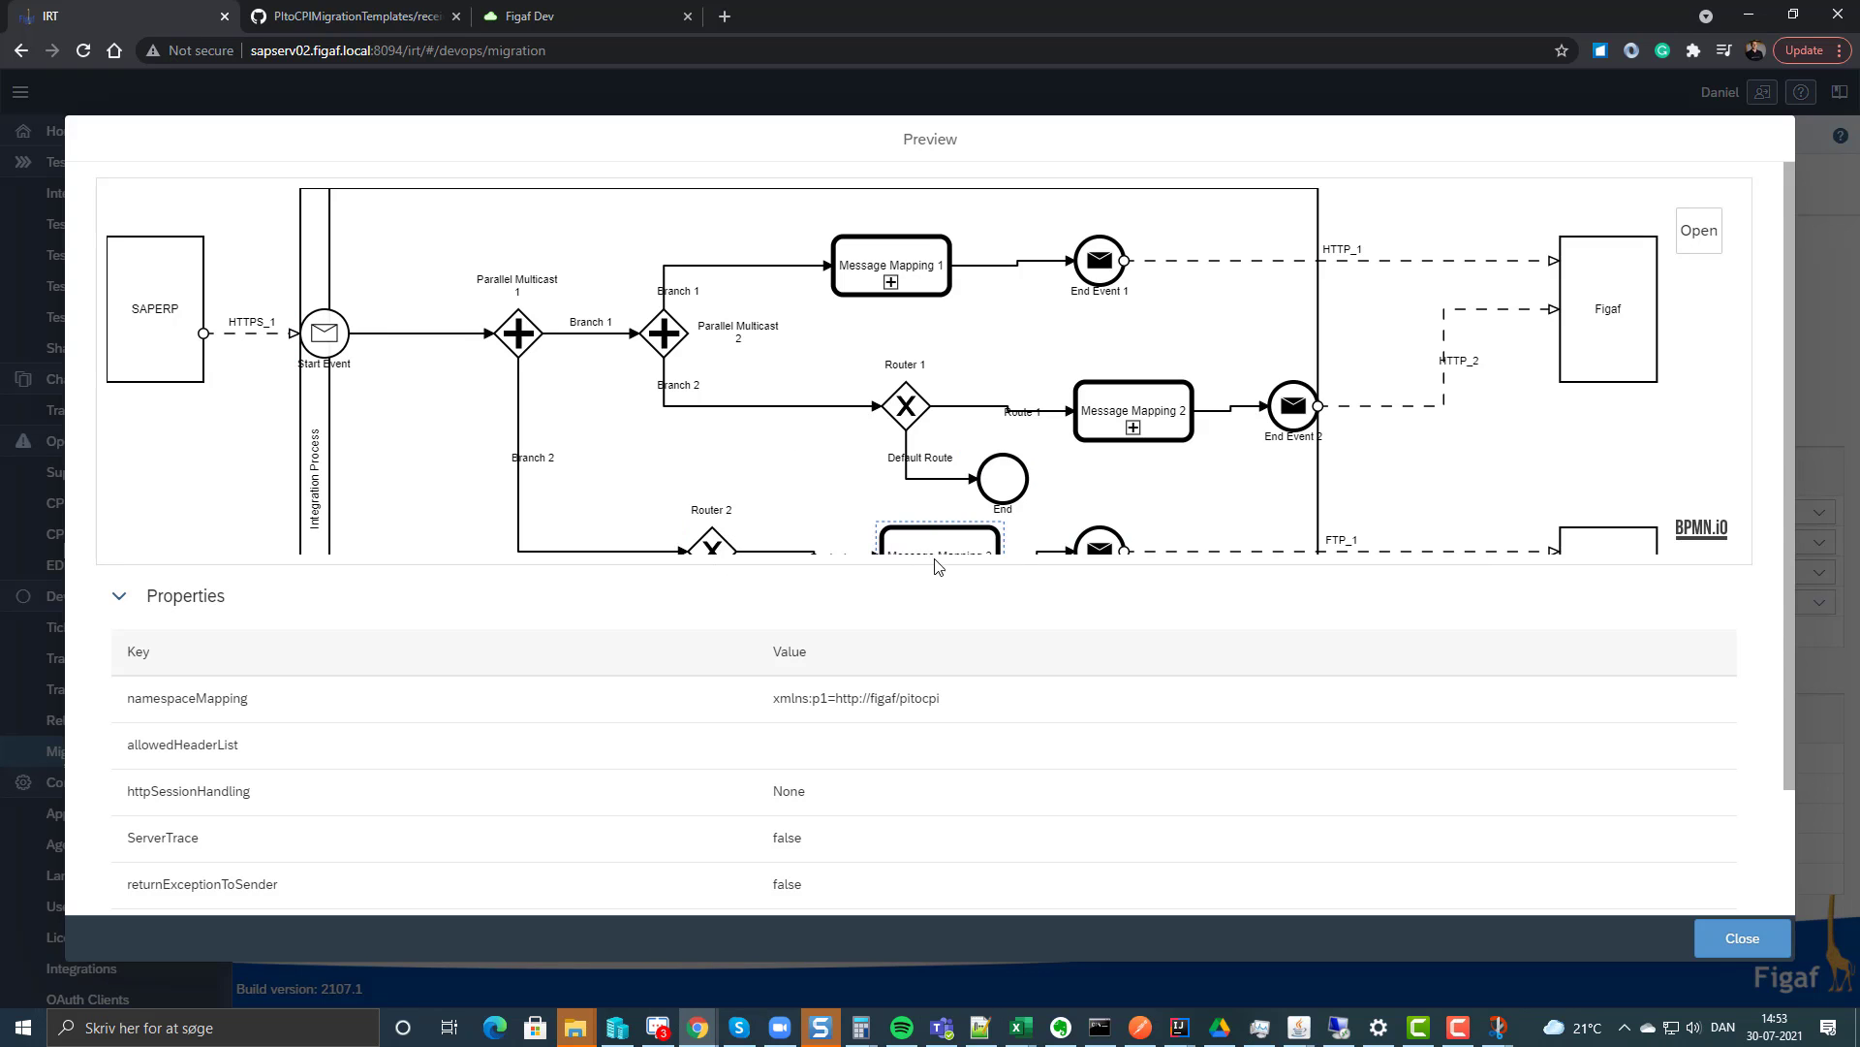
pyautogui.click(1742, 938)
pyautogui.click(1414, 416)
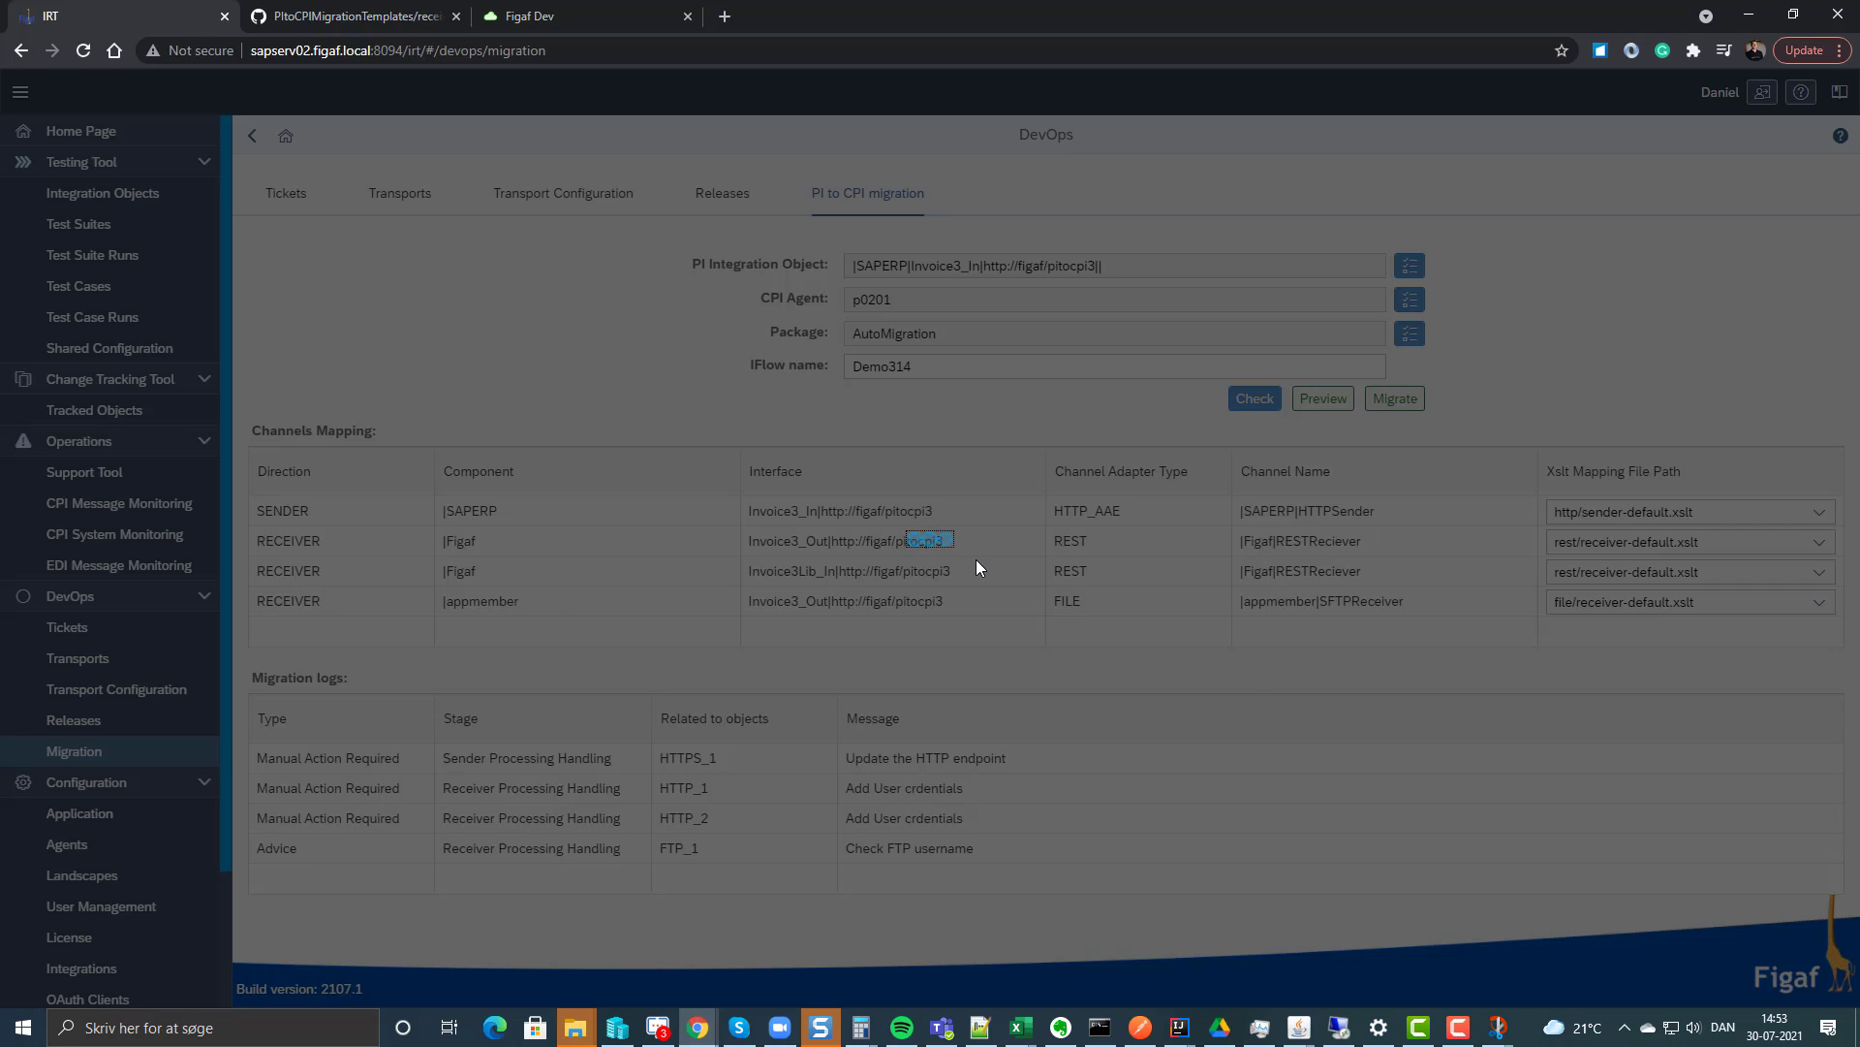
pyautogui.click(1221, 586)
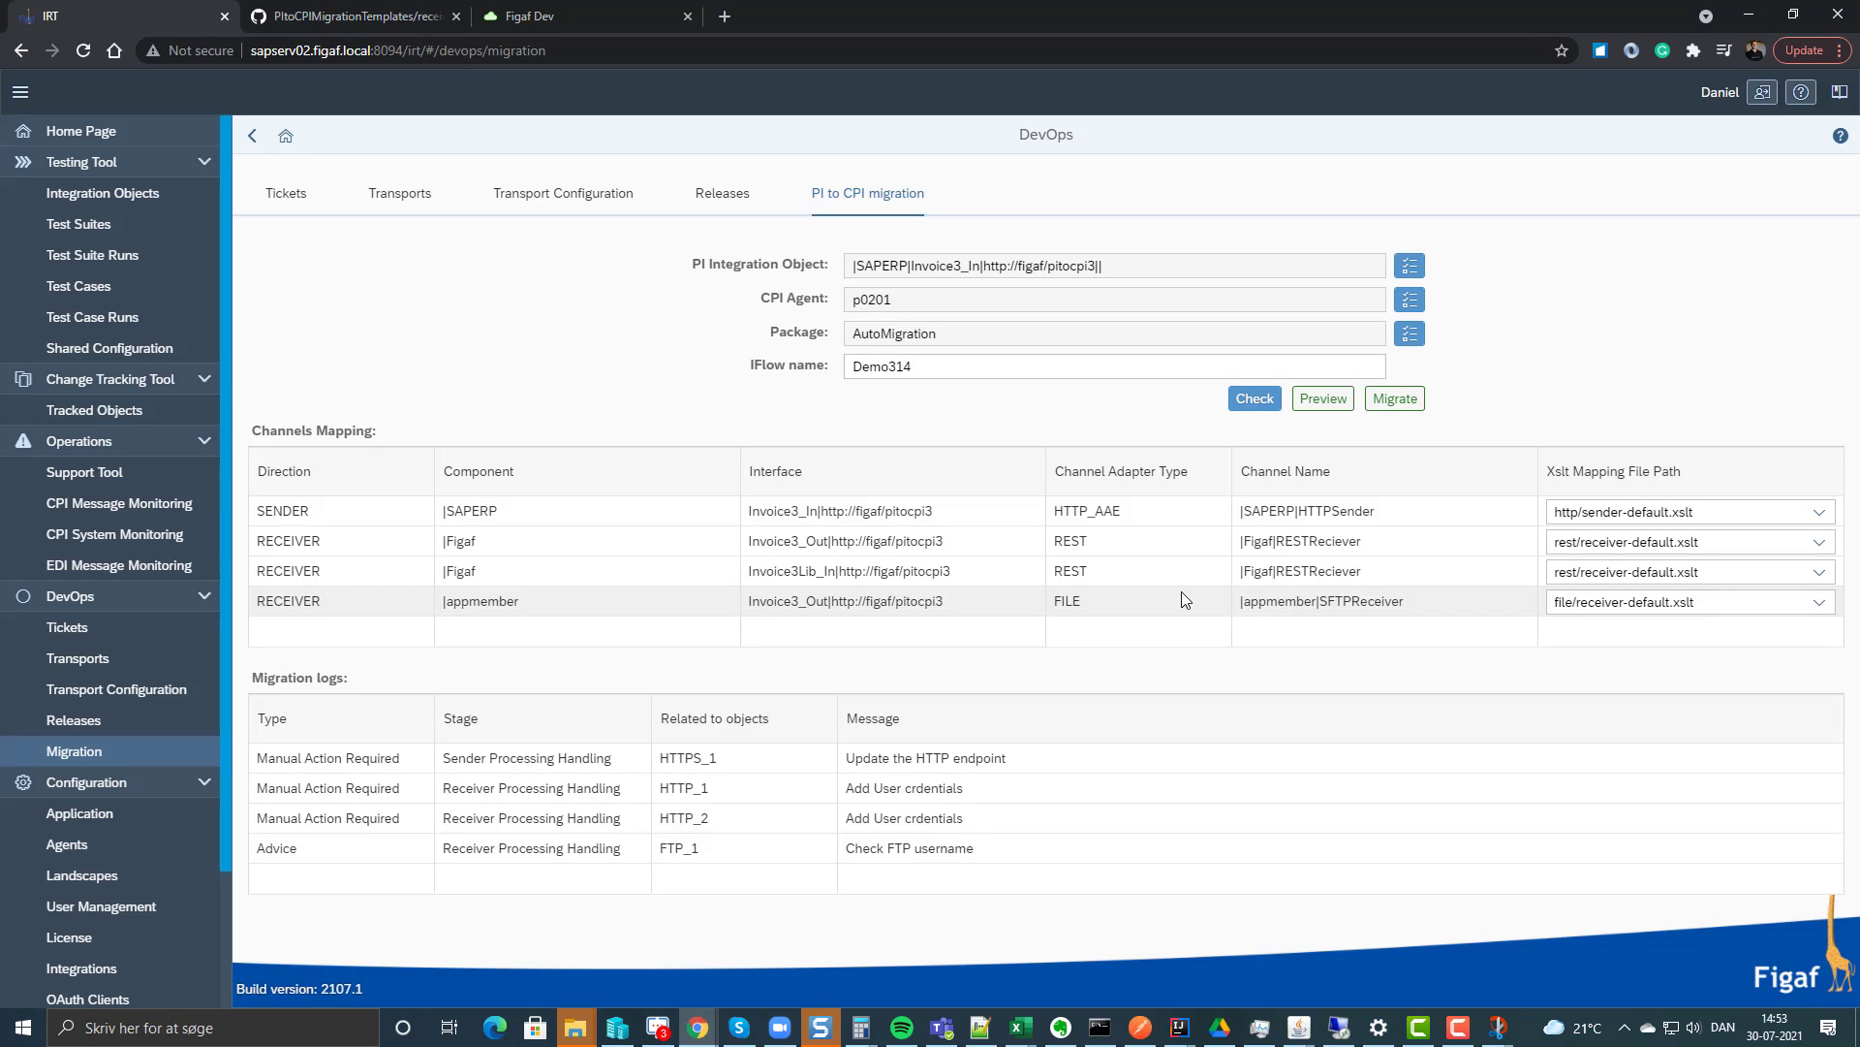
# Refresh the AutoMigration package in SAP Cloud Integration and open the Demo314 integration flow.
pyautogui.click(617, 17)
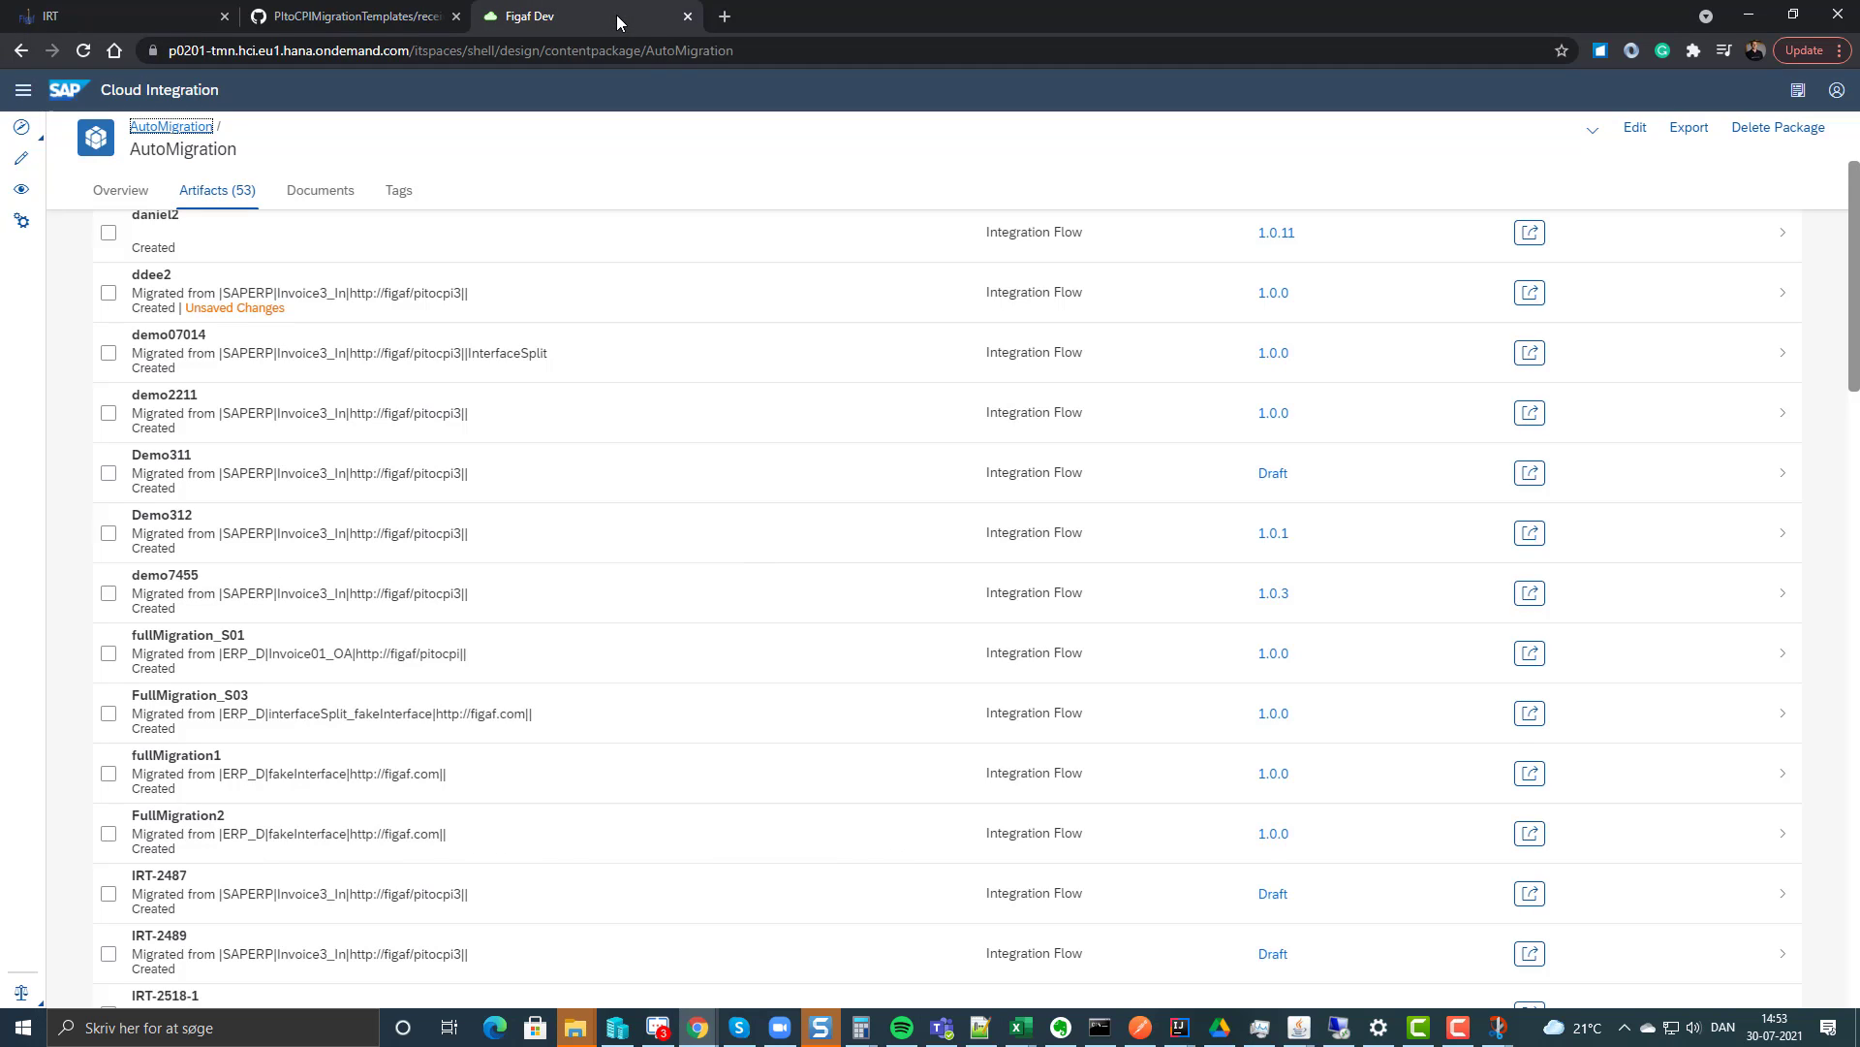
pyautogui.click(83, 50)
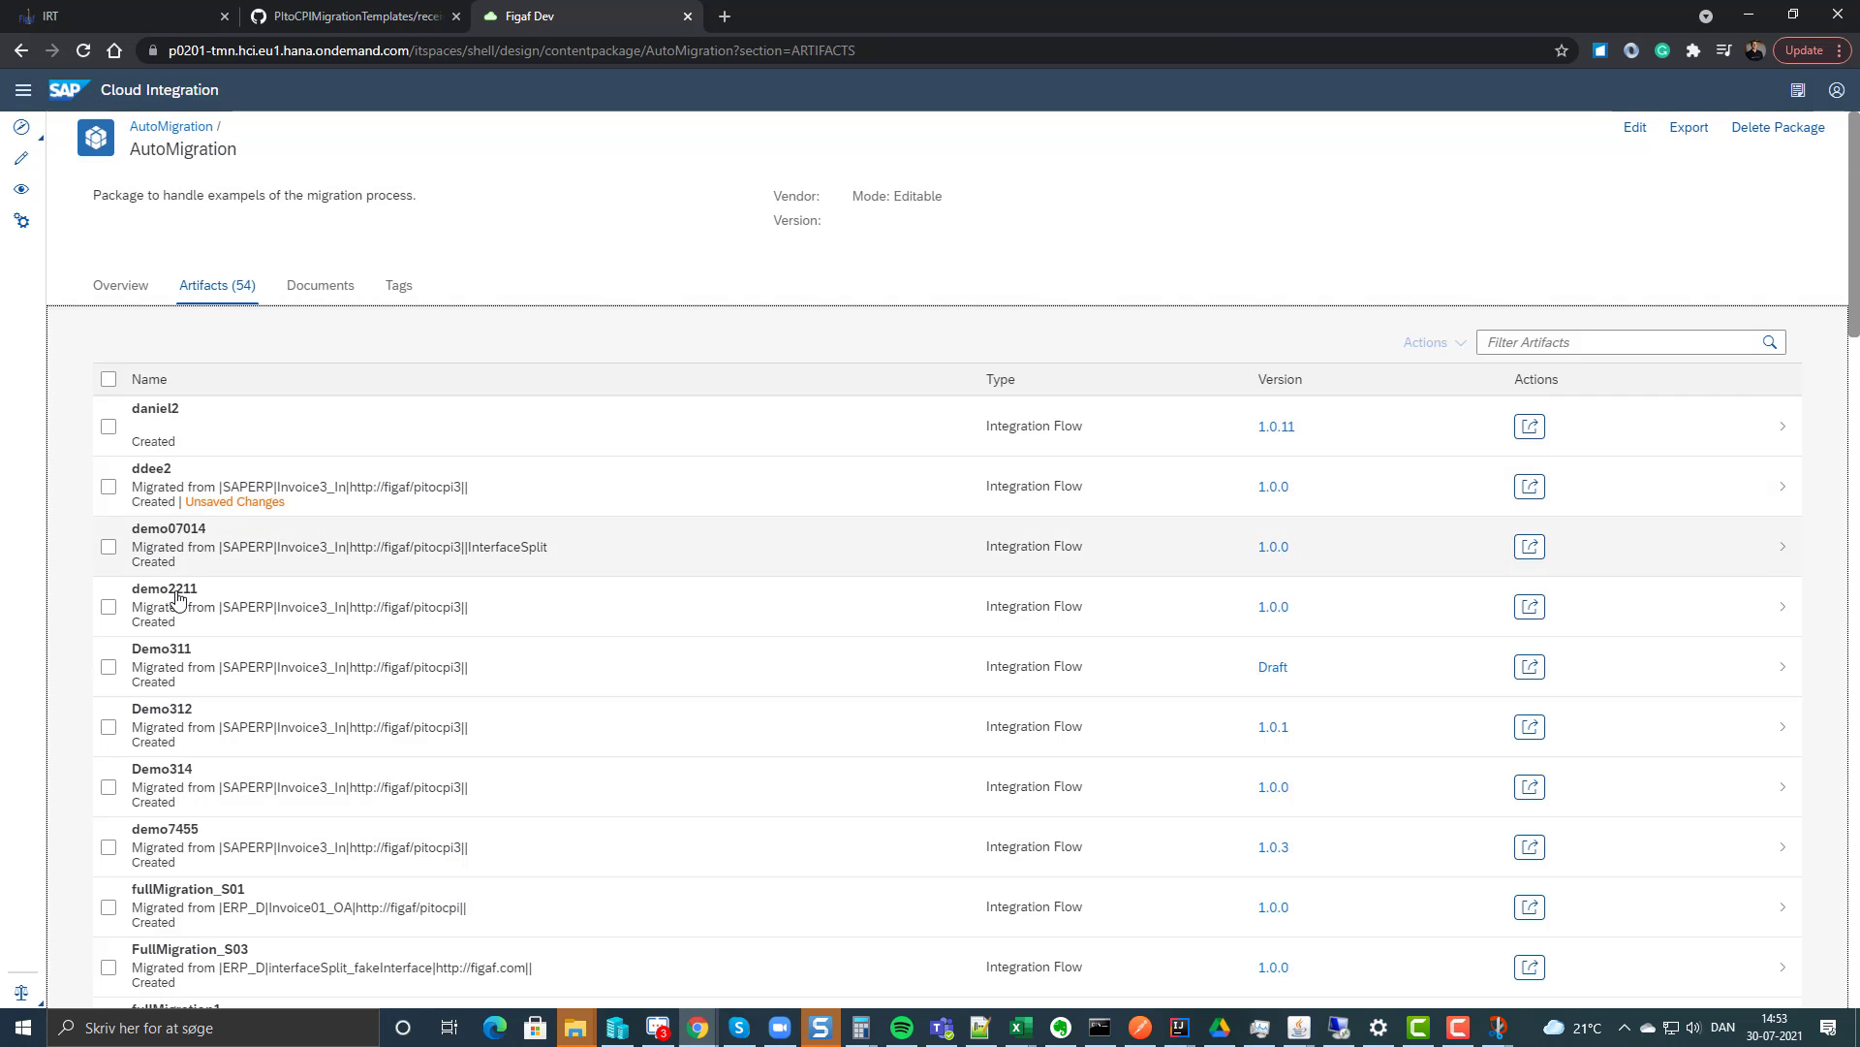
pyautogui.click(161, 783)
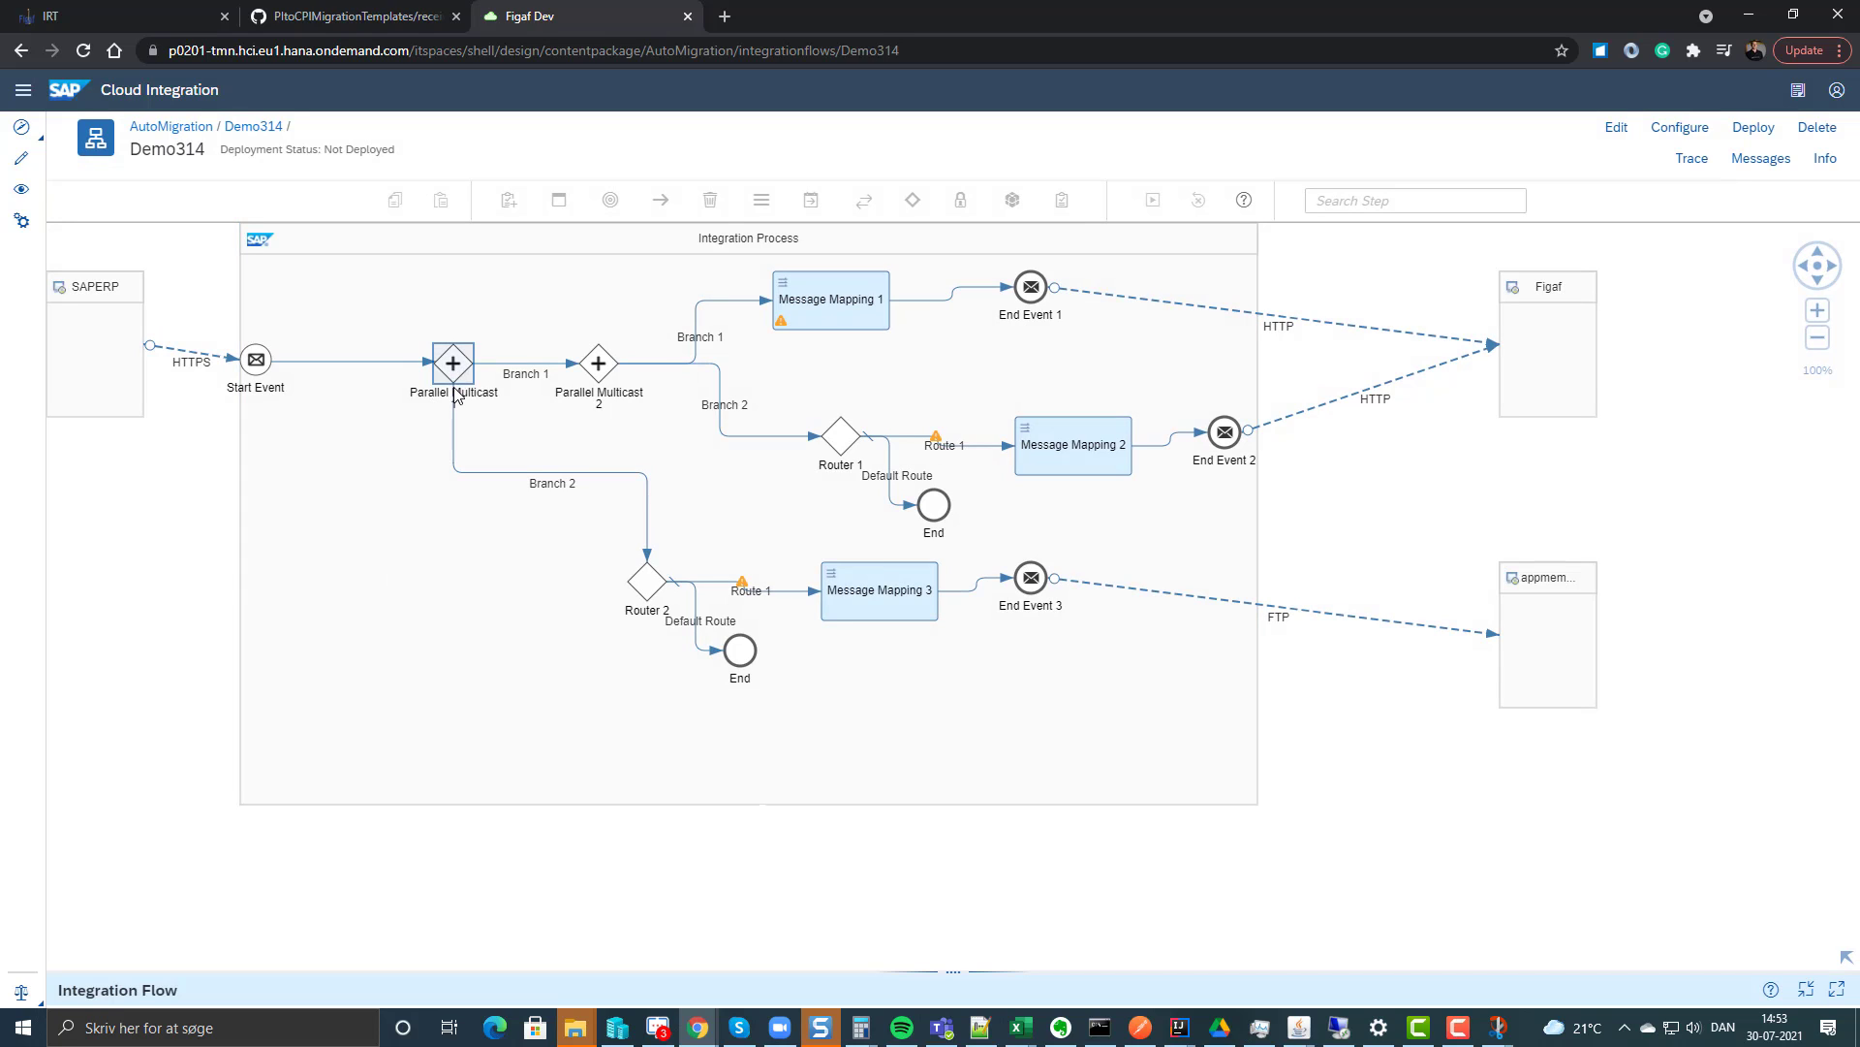
# Inspect Message Mapping 1 and the mapping resource used in the processing settings of Message Mapping 2.
pyautogui.click(792, 321)
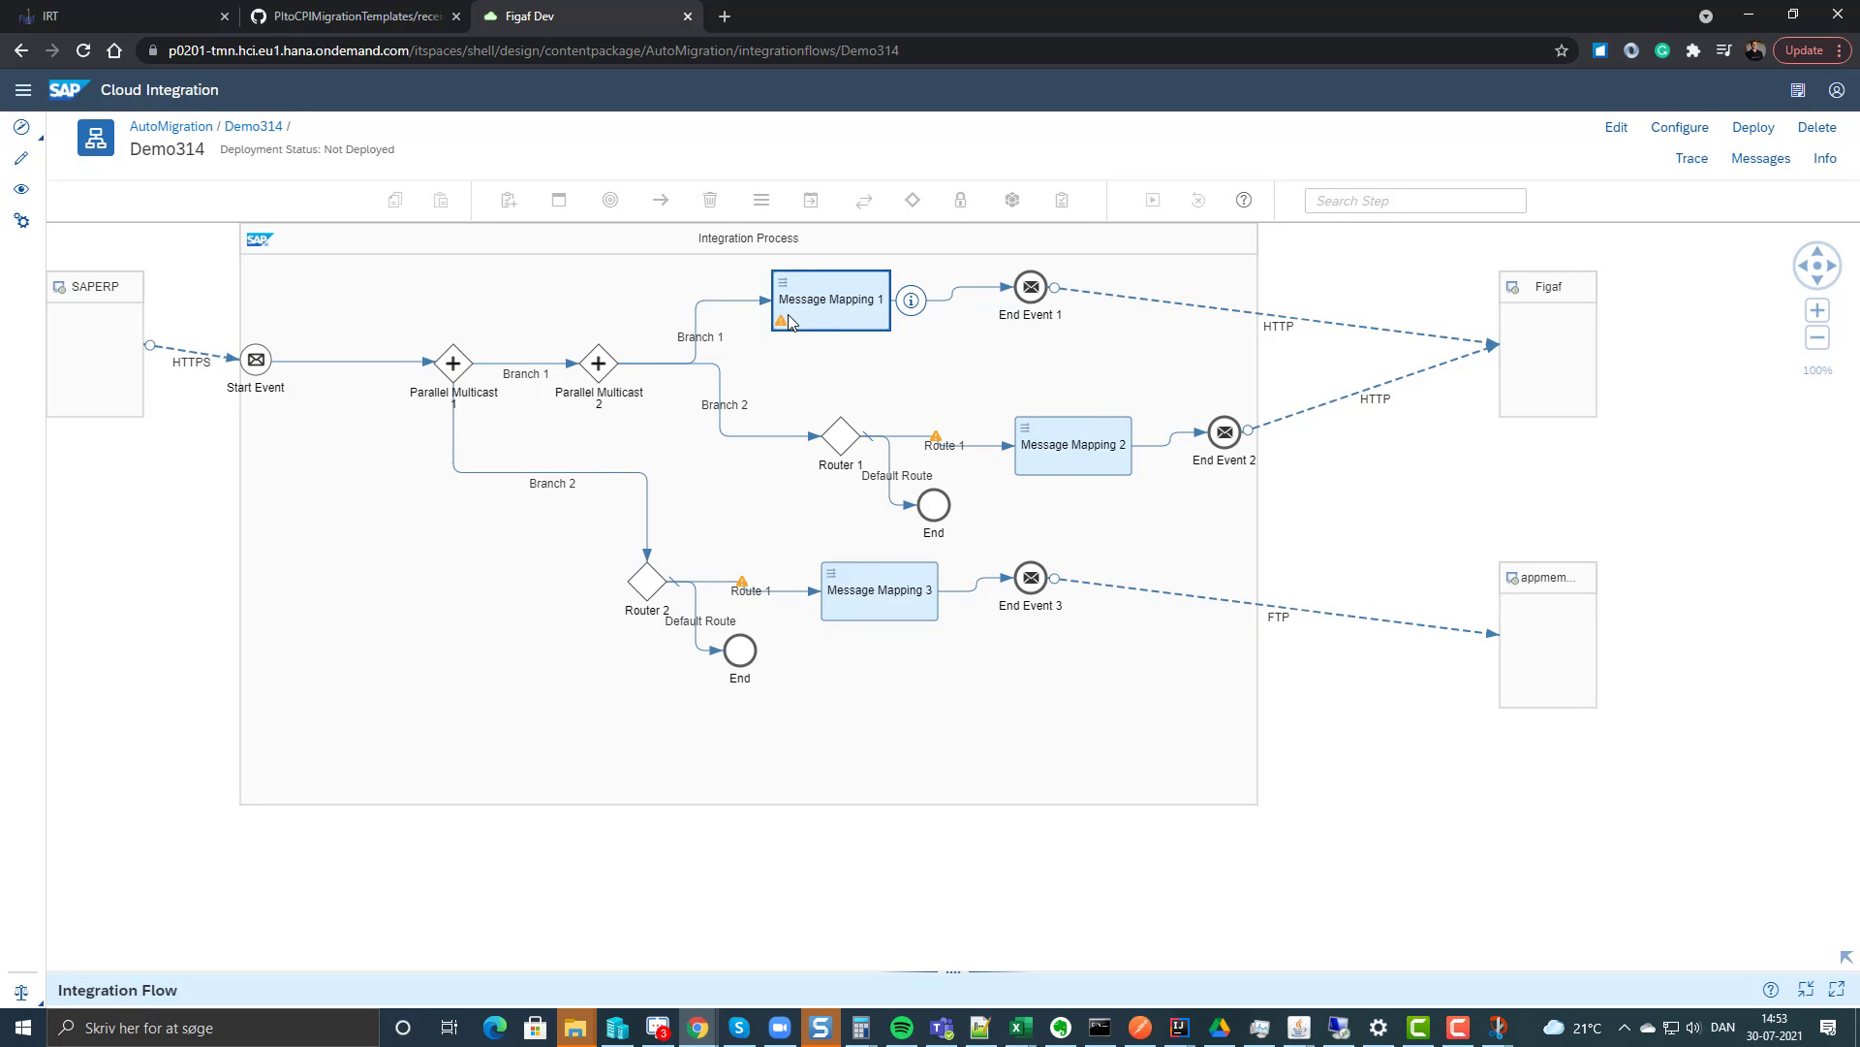
pyautogui.click(1074, 444)
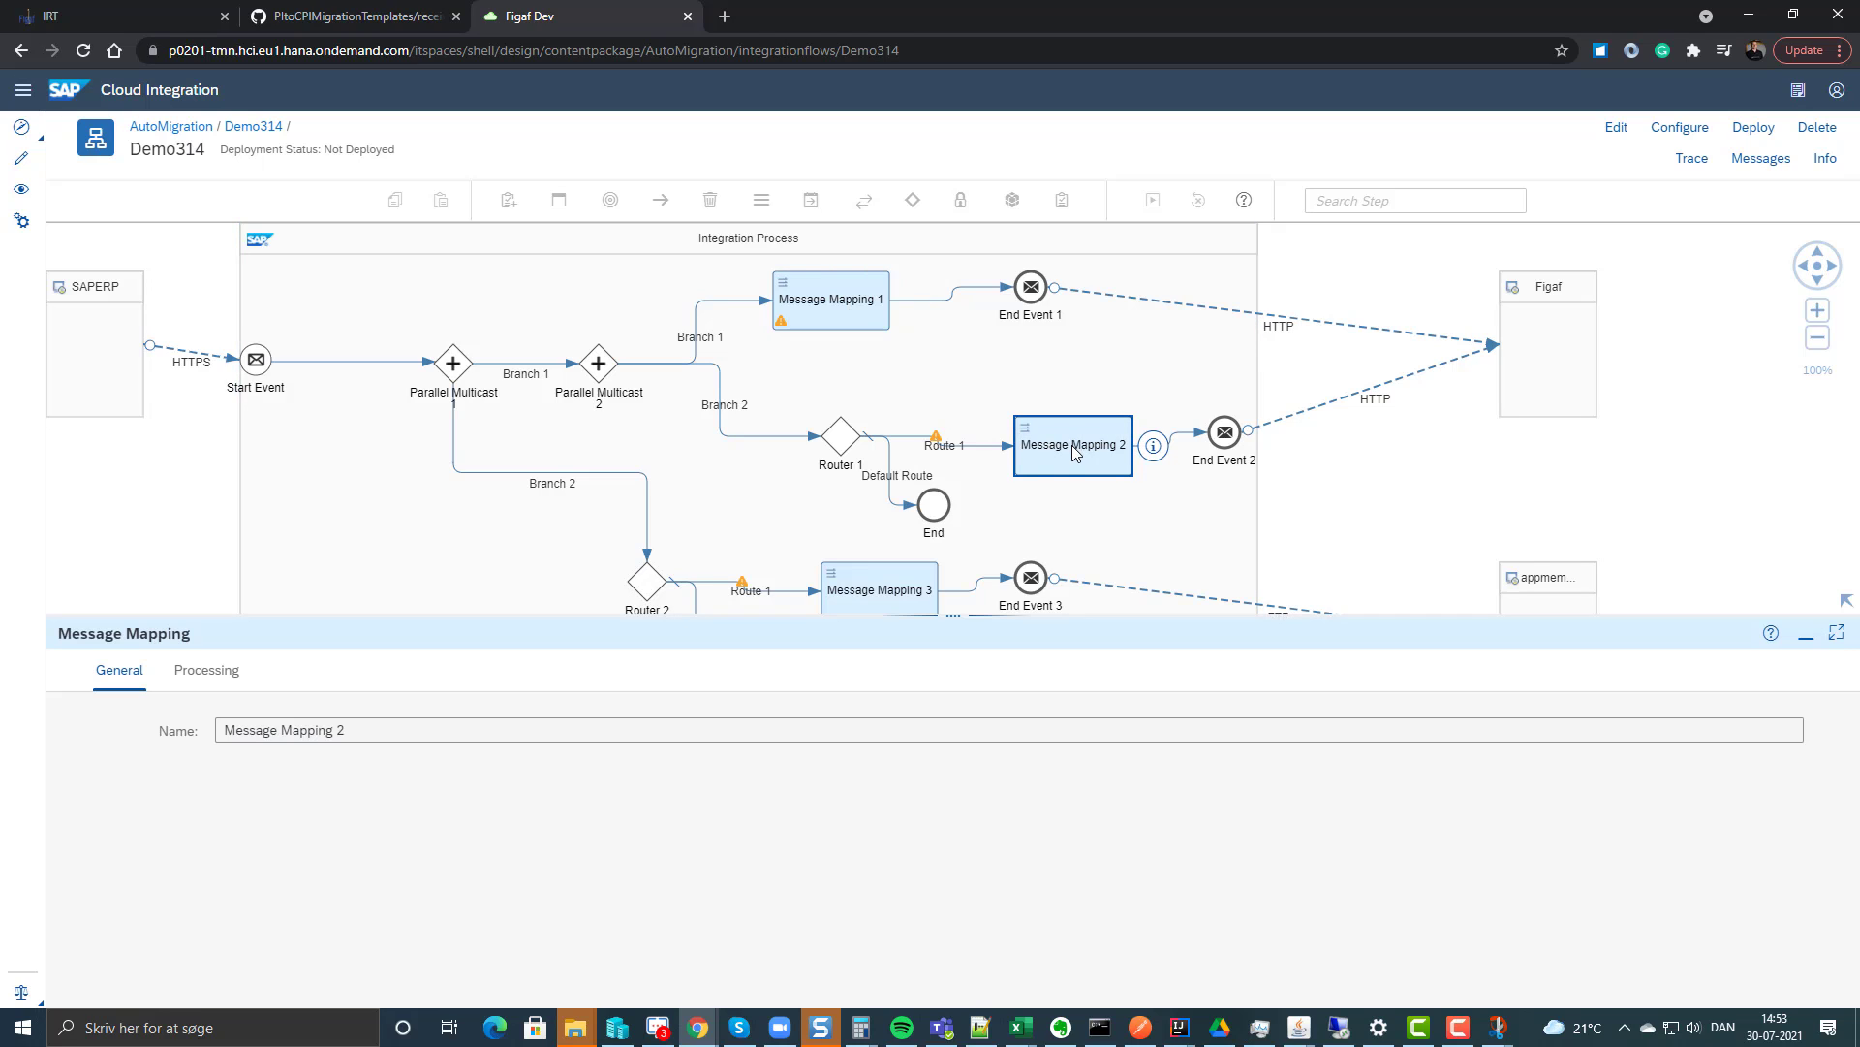
pyautogui.click(206, 670)
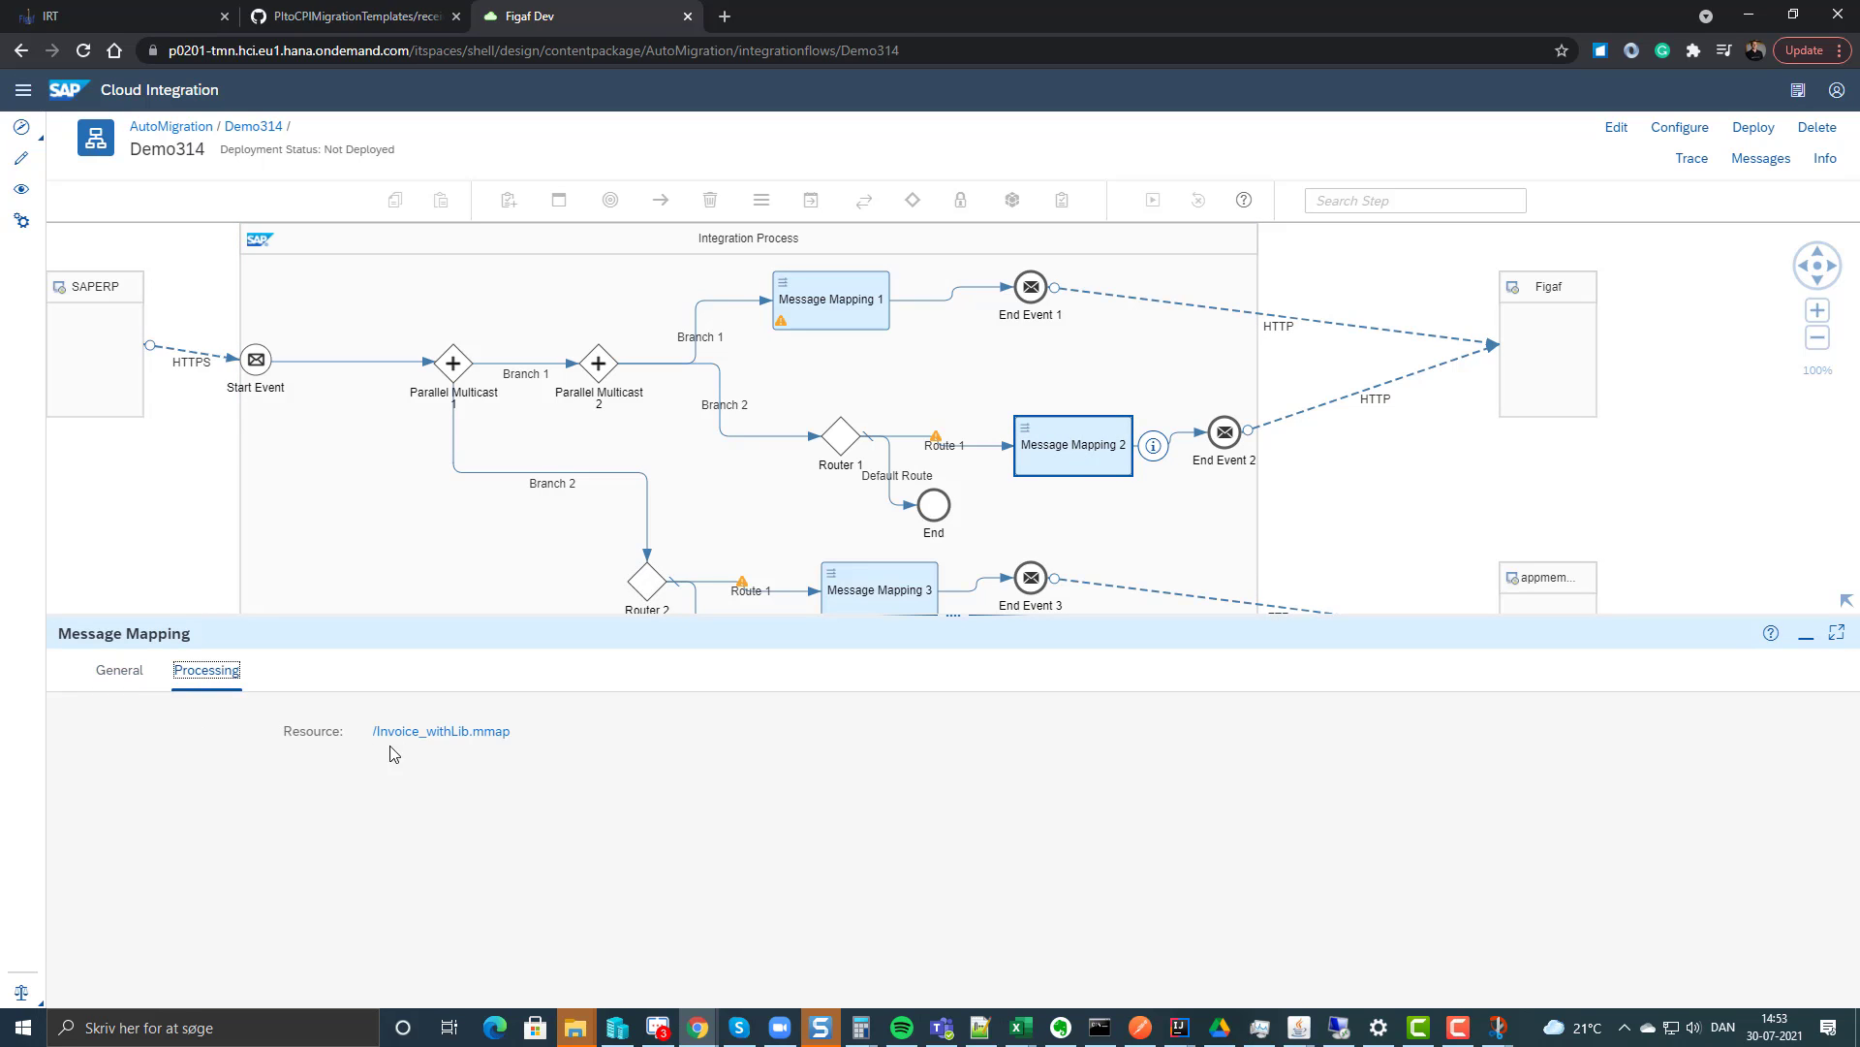
# Open the Invoice_withLib mapping and inspect the Groovy script behind the usedTime function of the target field newfield under Lines.
pyautogui.click(441, 731)
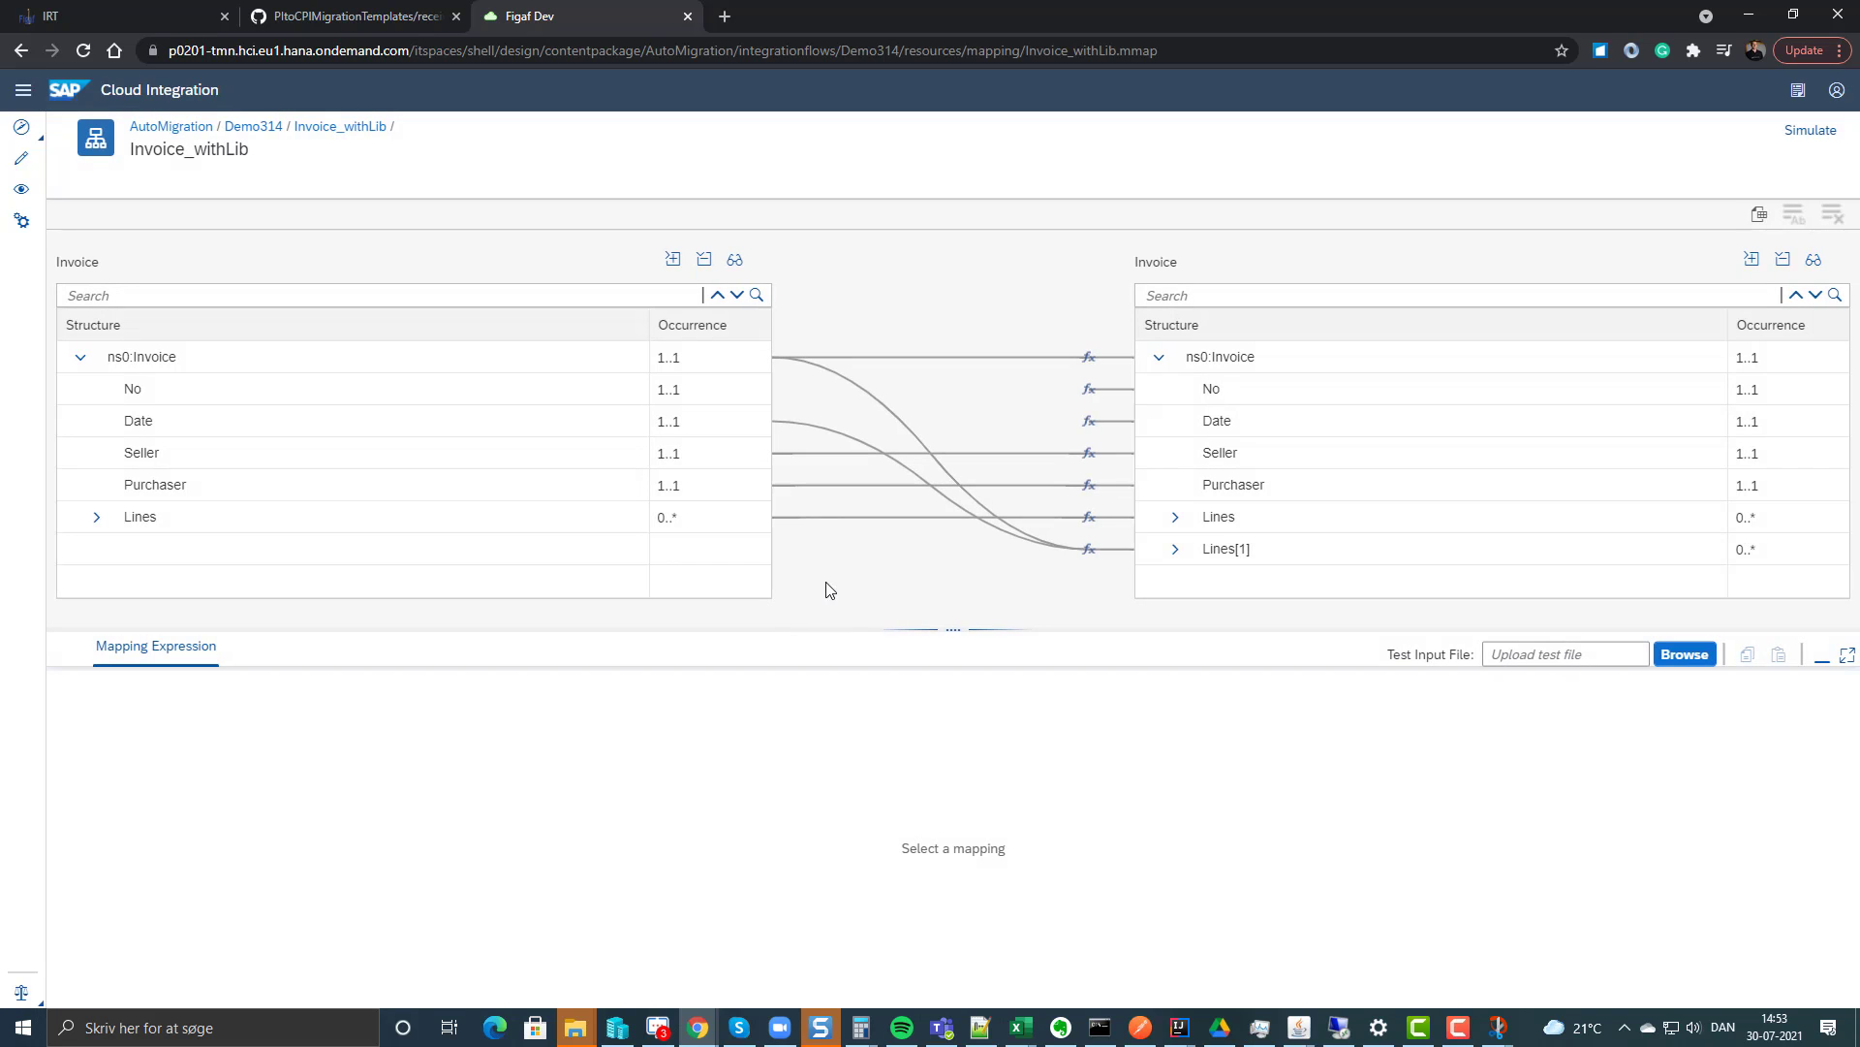
pyautogui.click(1179, 523)
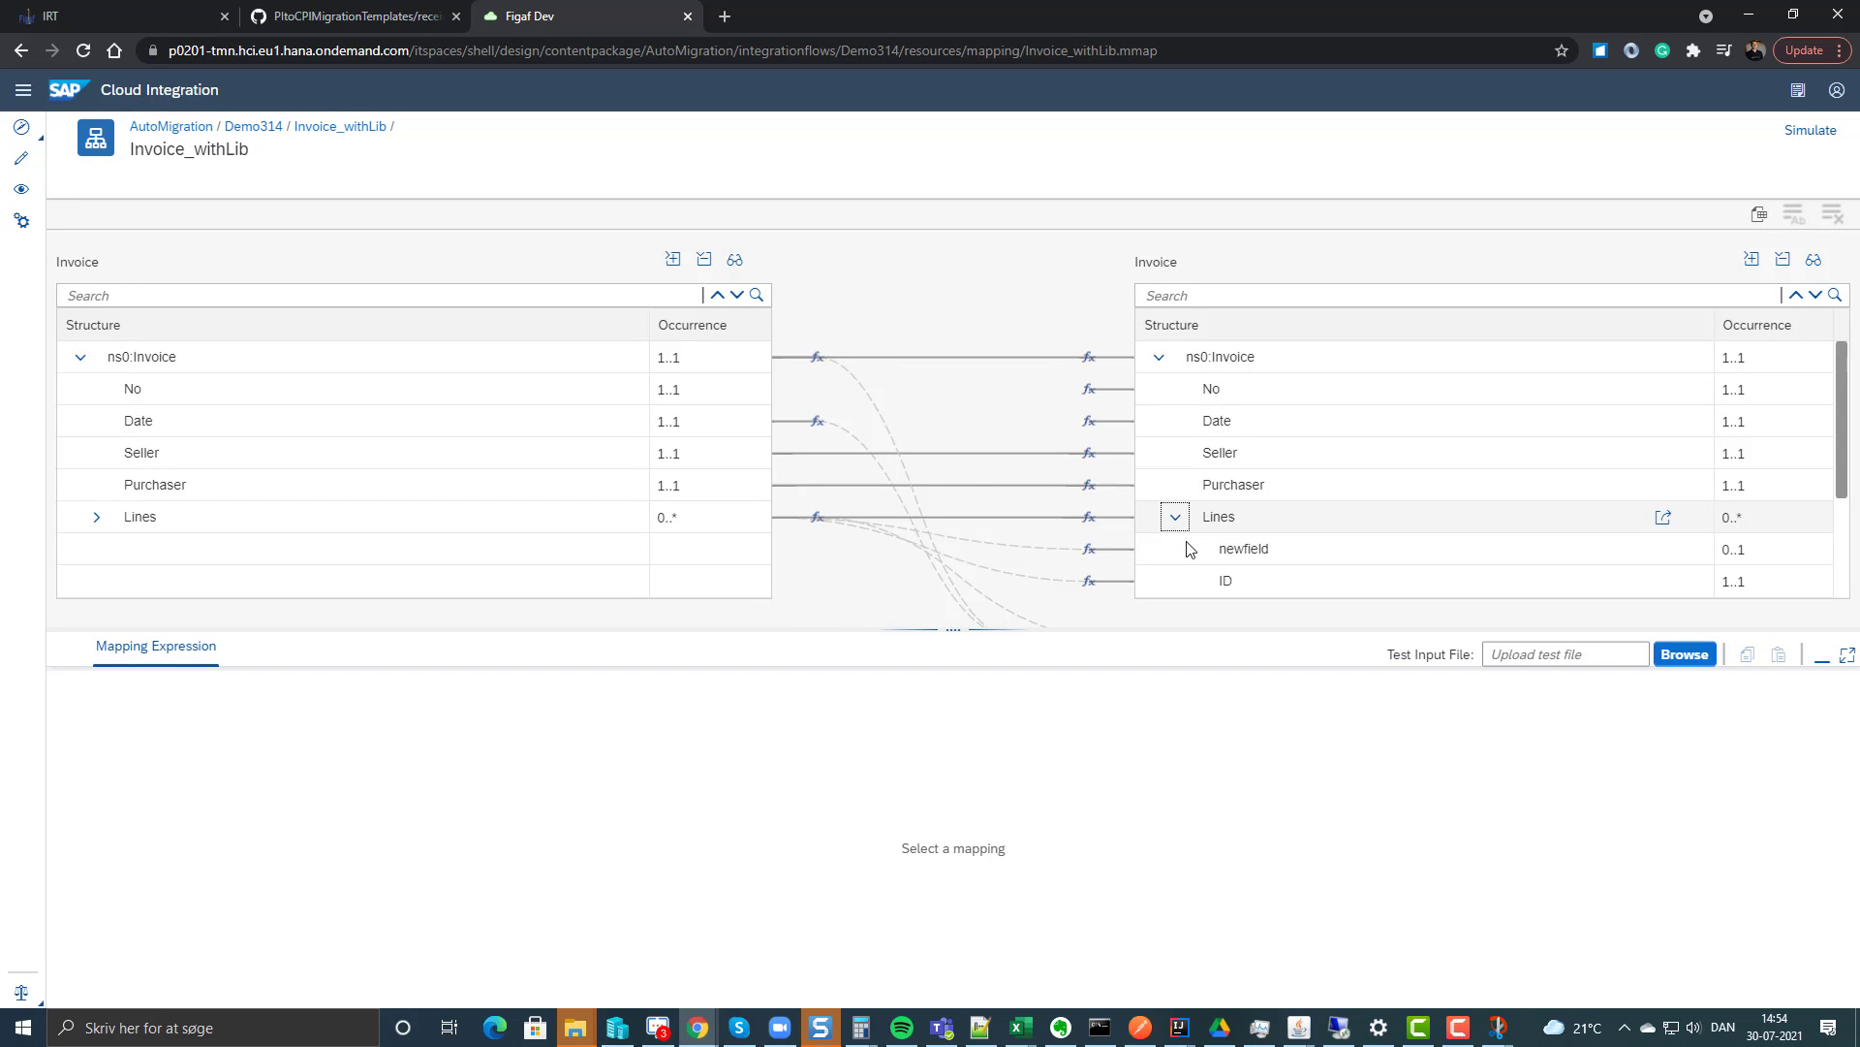
pyautogui.click(1226, 551)
pyautogui.click(606, 758)
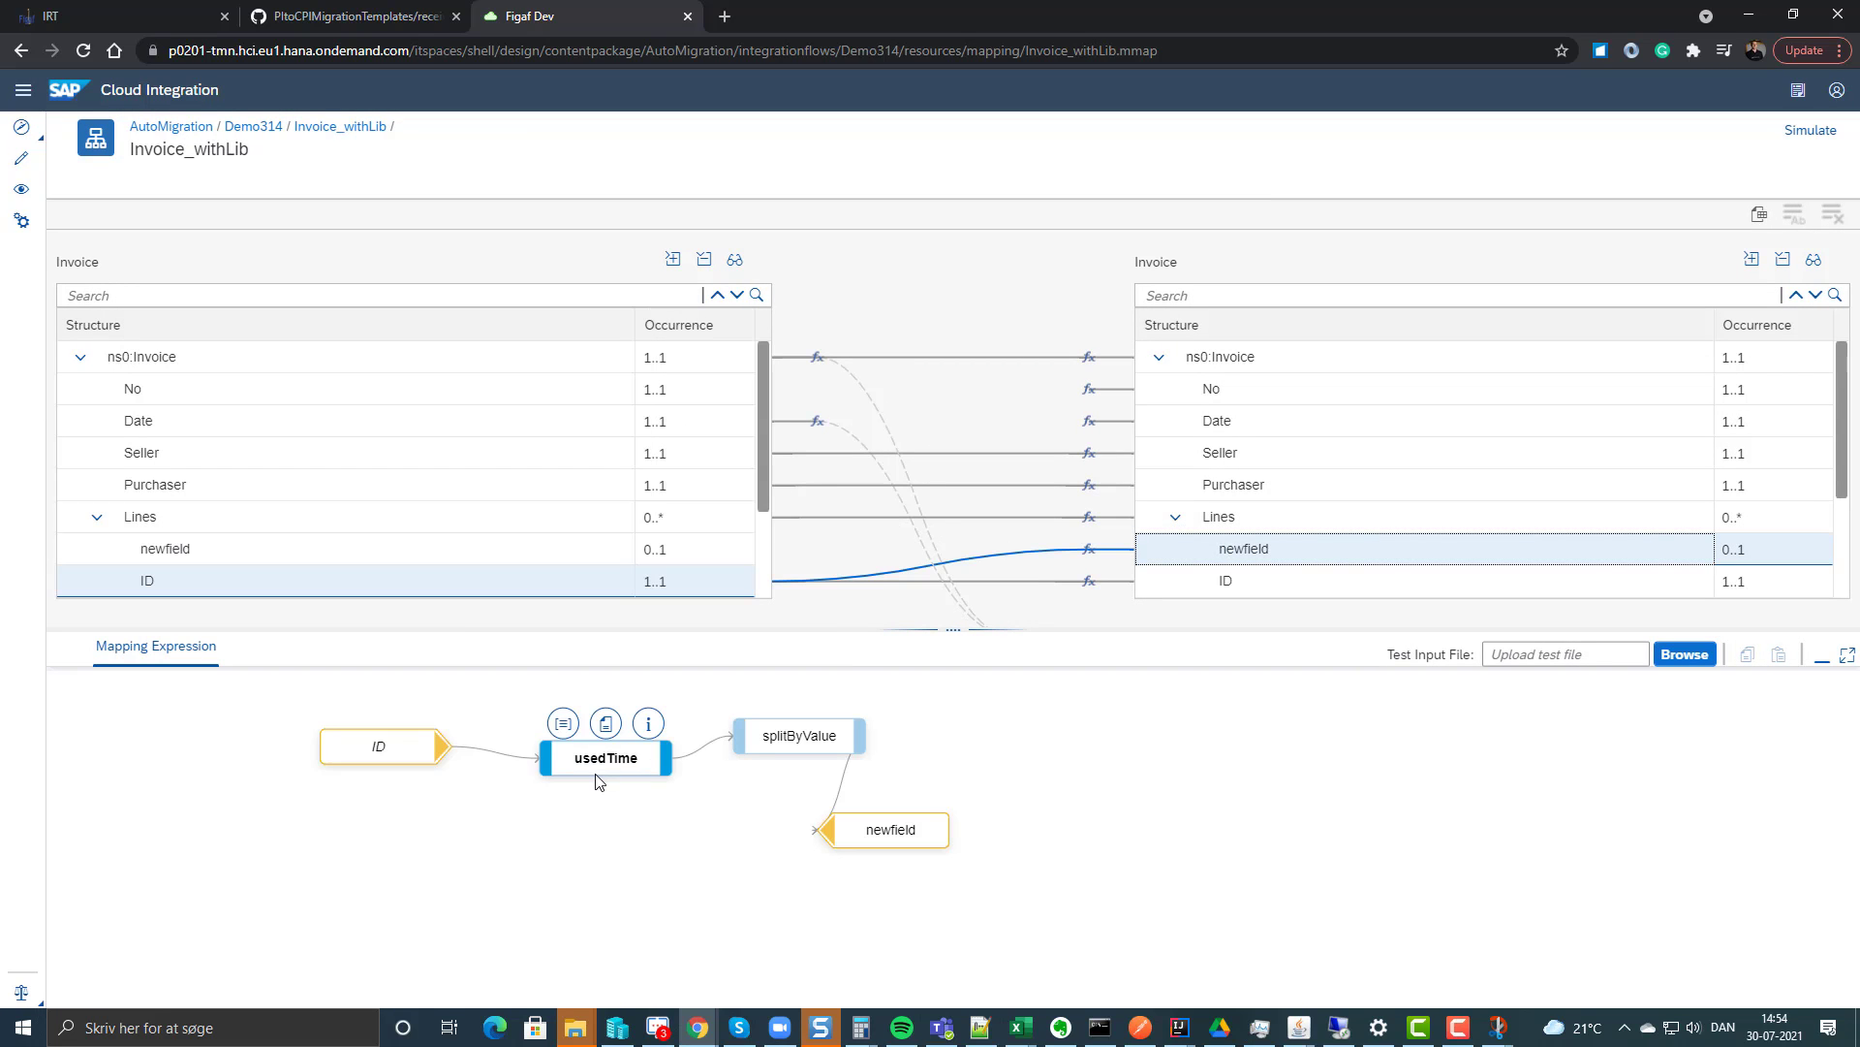
pyautogui.click(611, 735)
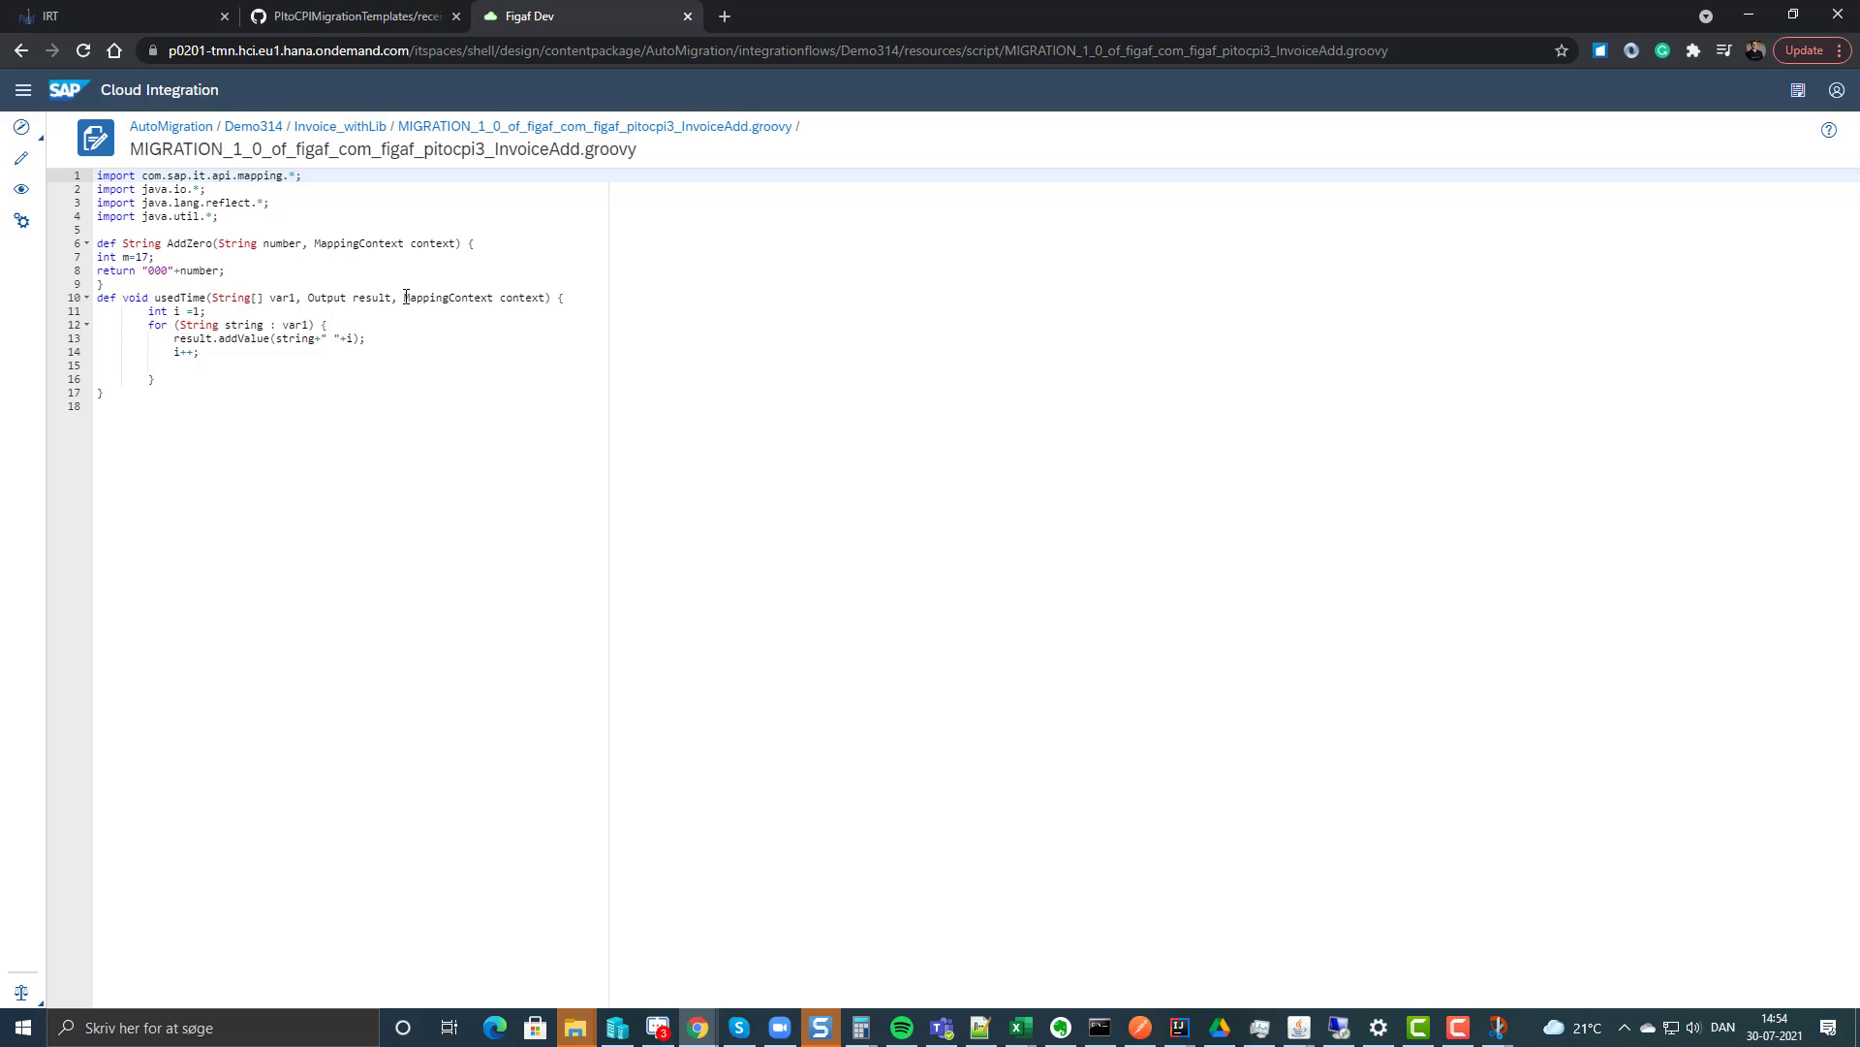
pyautogui.moveTo(405, 297); pyautogui.dragTo(545, 297)
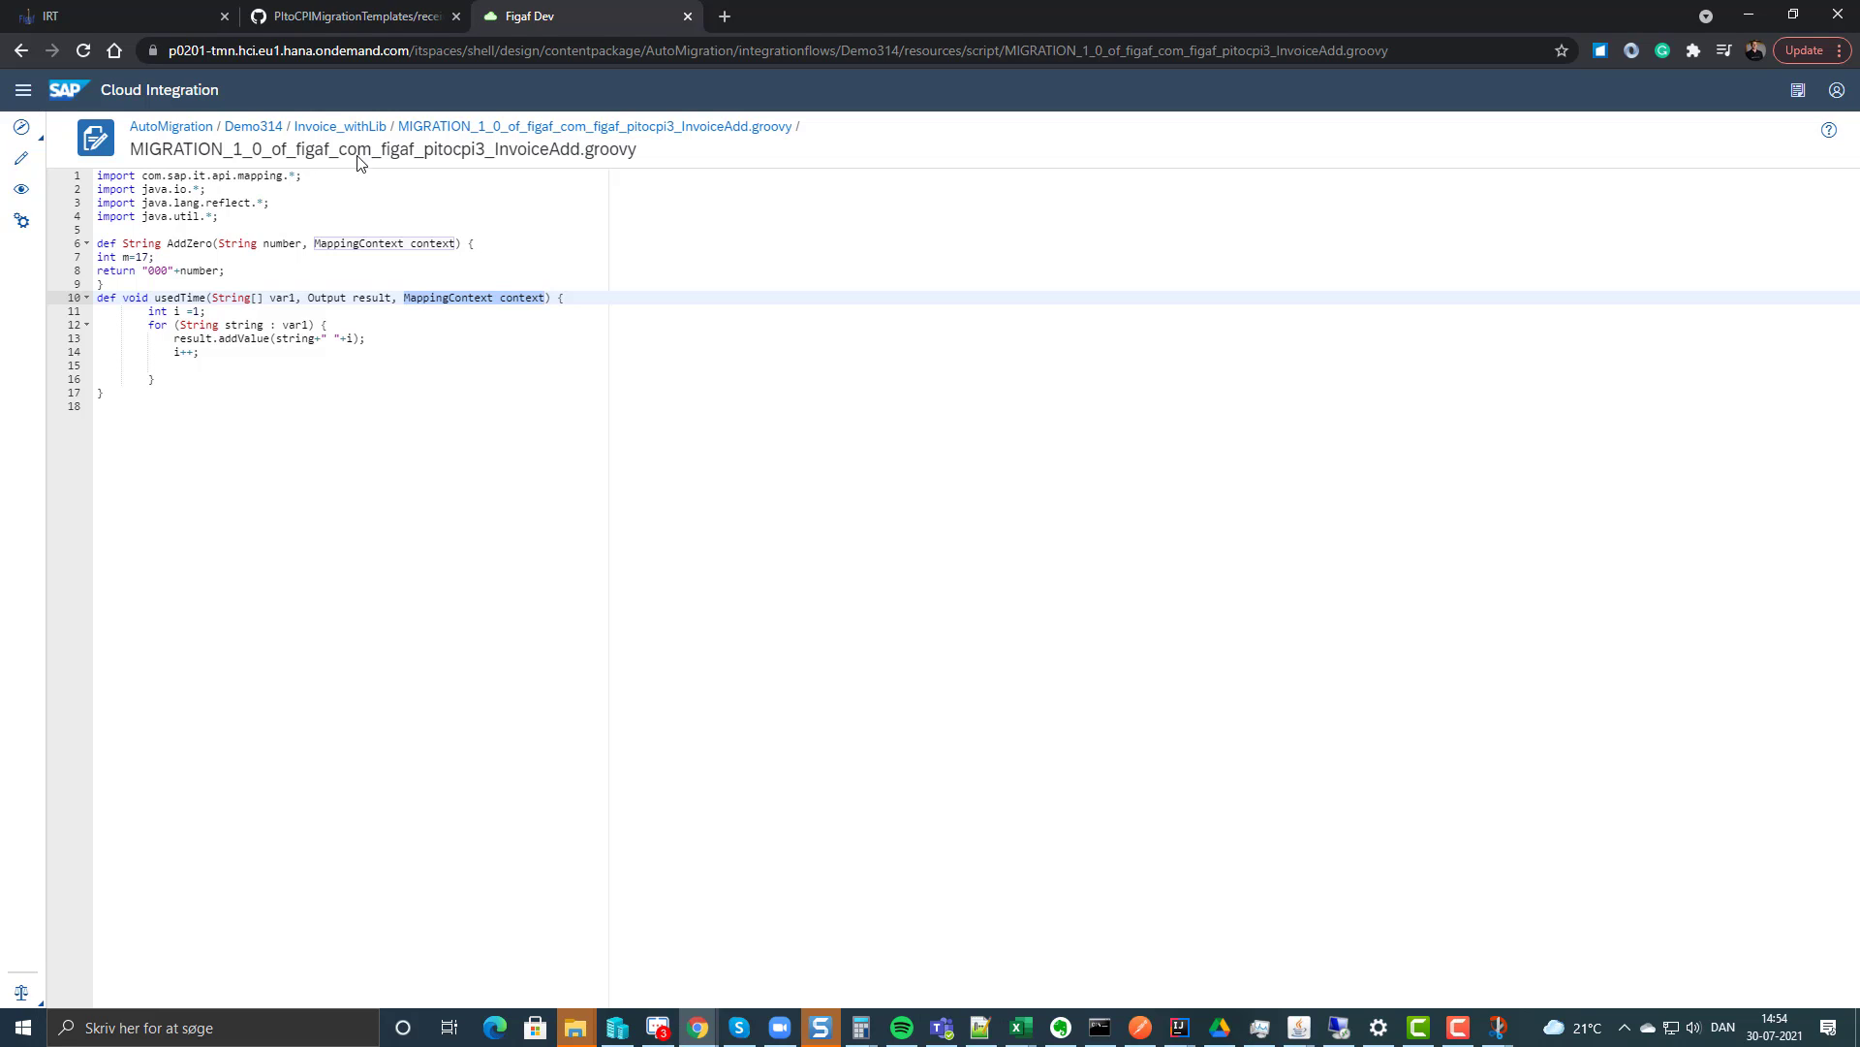
# Return to the Demo314 flow, start editing it and set the HTTPS sender address to /generatedurlDemo314.
pyautogui.click(254, 127)
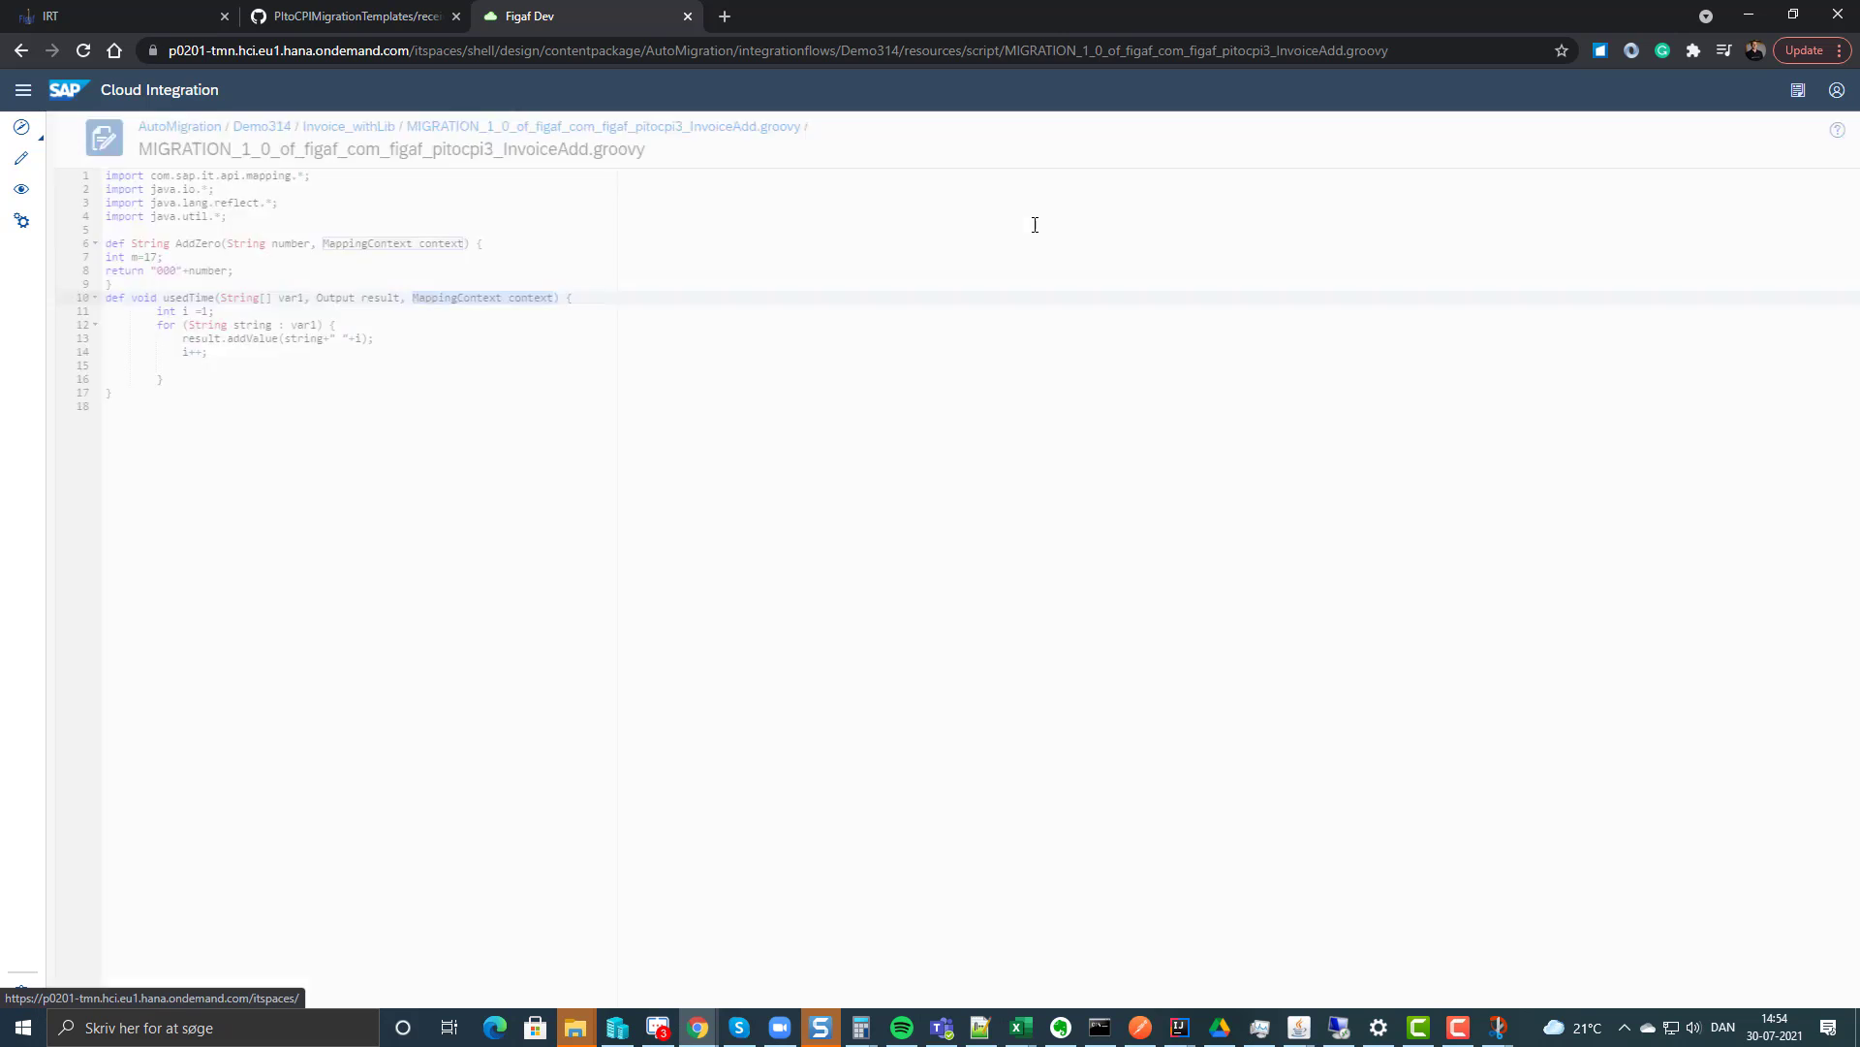
pyautogui.click(1620, 133)
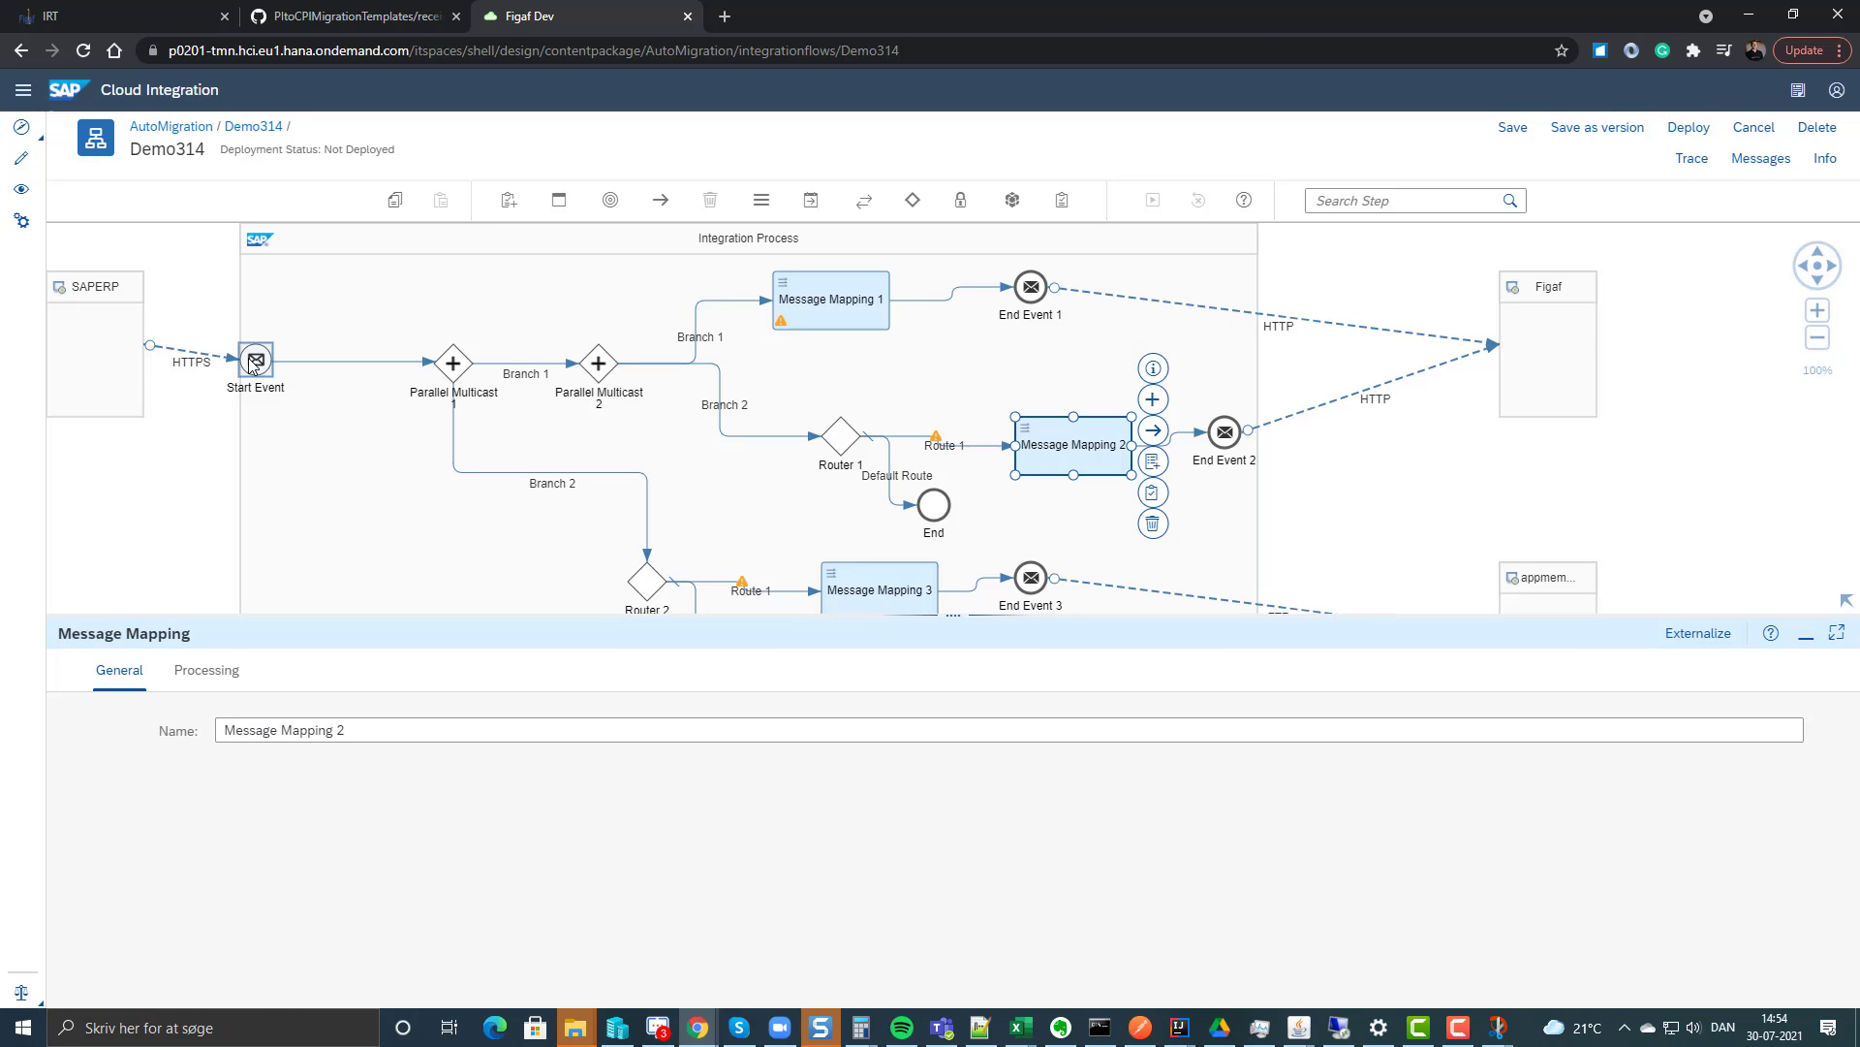
pyautogui.click(233, 360)
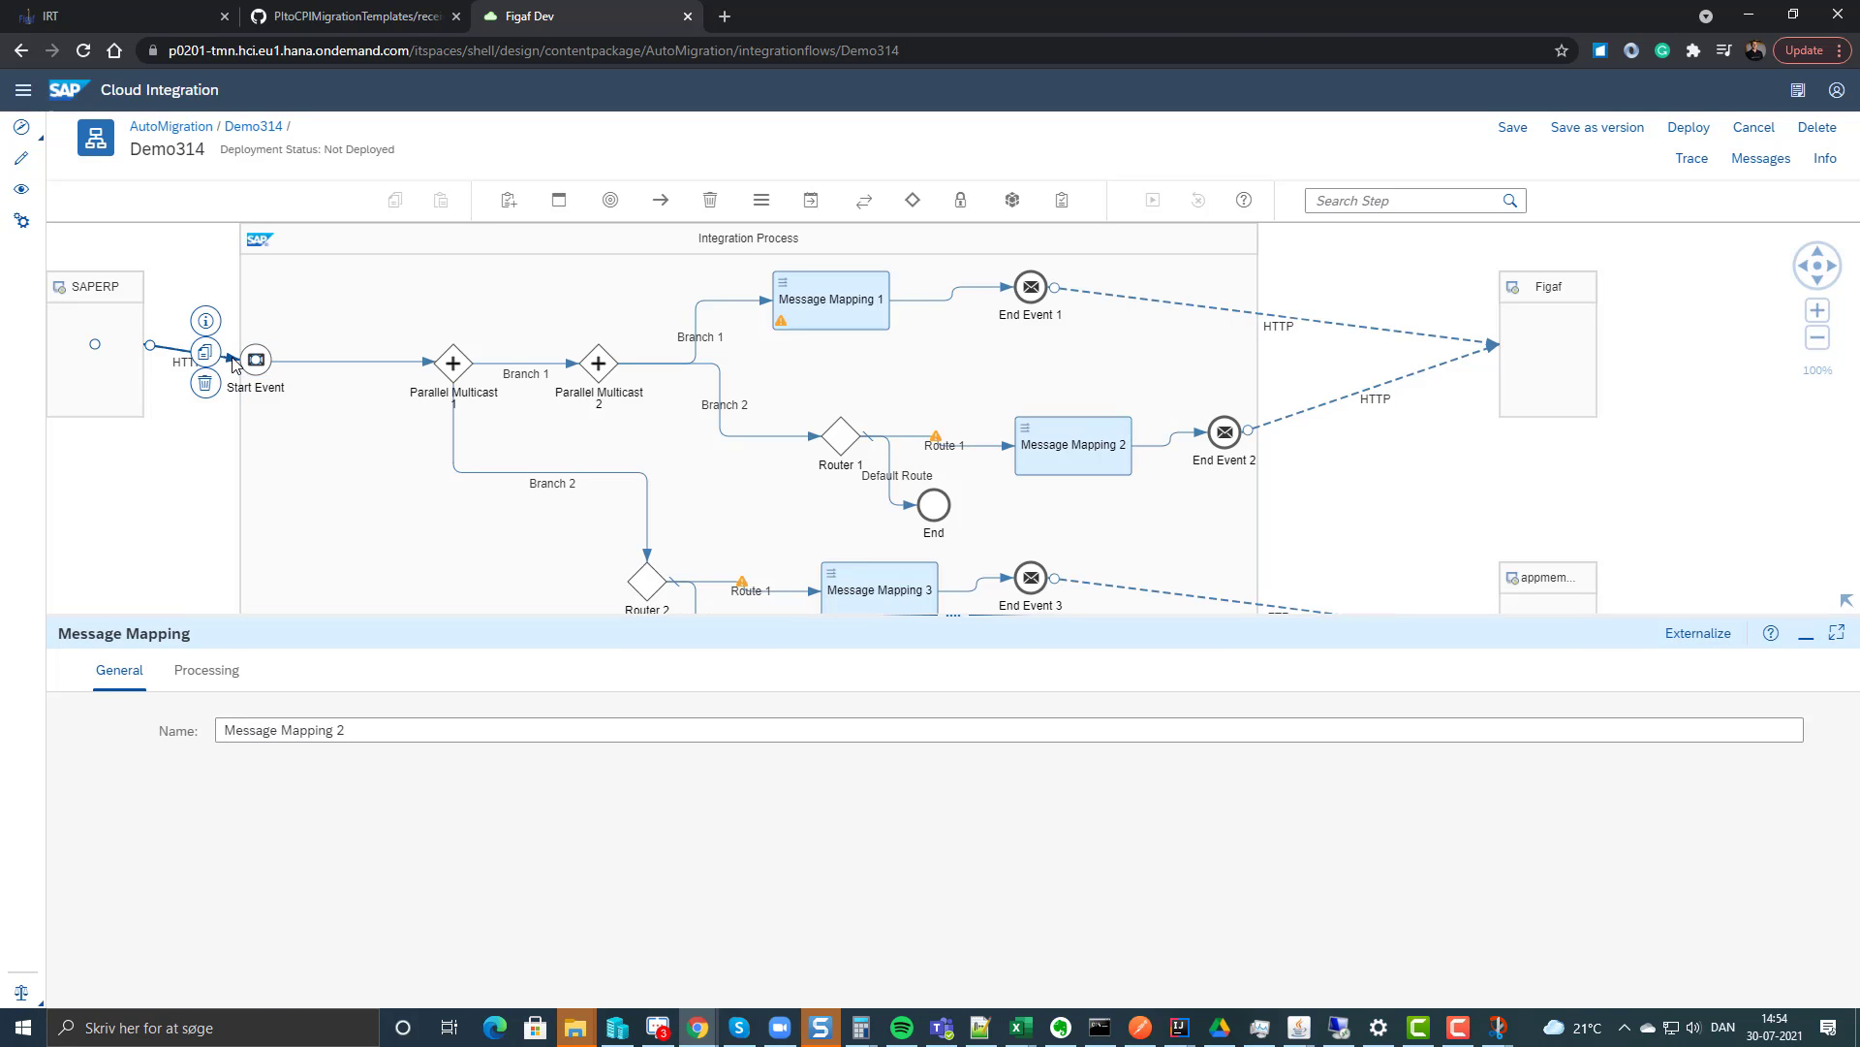
pyautogui.click(207, 670)
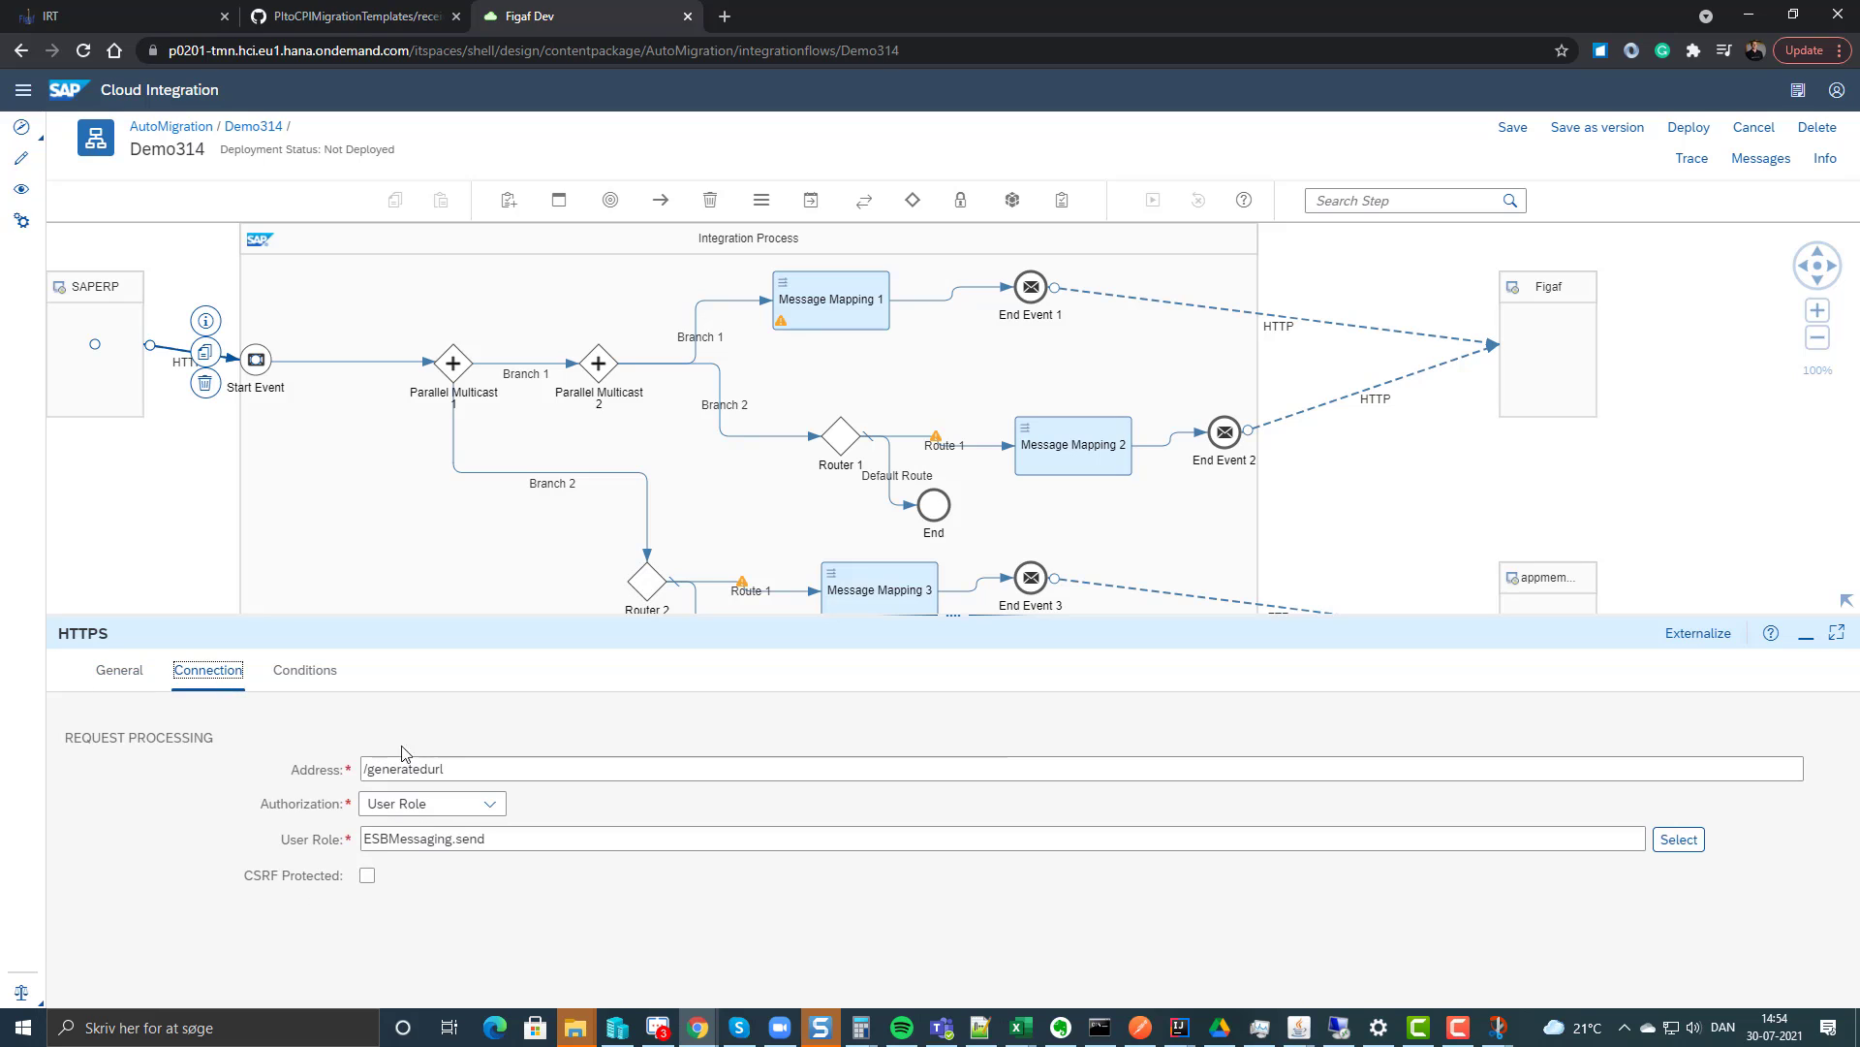
pyautogui.click(488, 769)
pyautogui.write('Demo314')
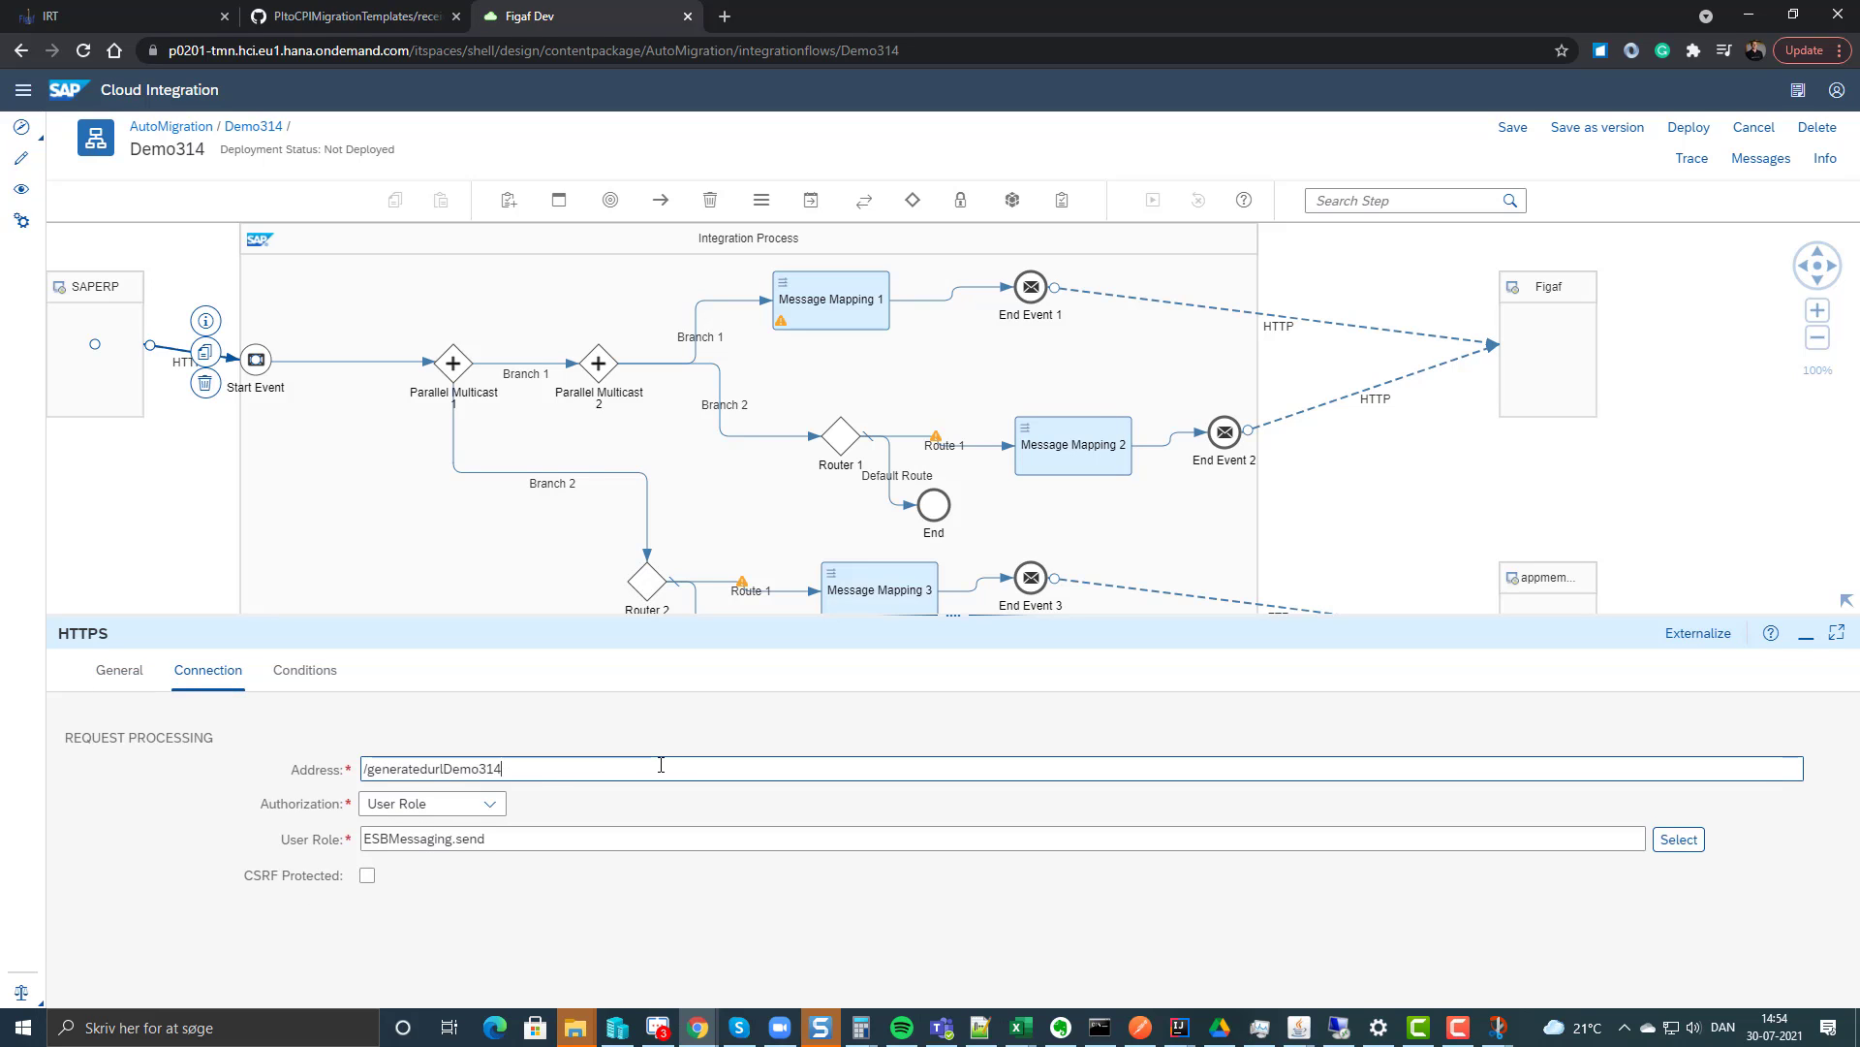
# Delete the FTP connection between End Event 3 and the appmember receiver.
pyautogui.click(1318, 608)
pyautogui.moveTo(1344, 560); pyautogui.dragTo(1279, 400)
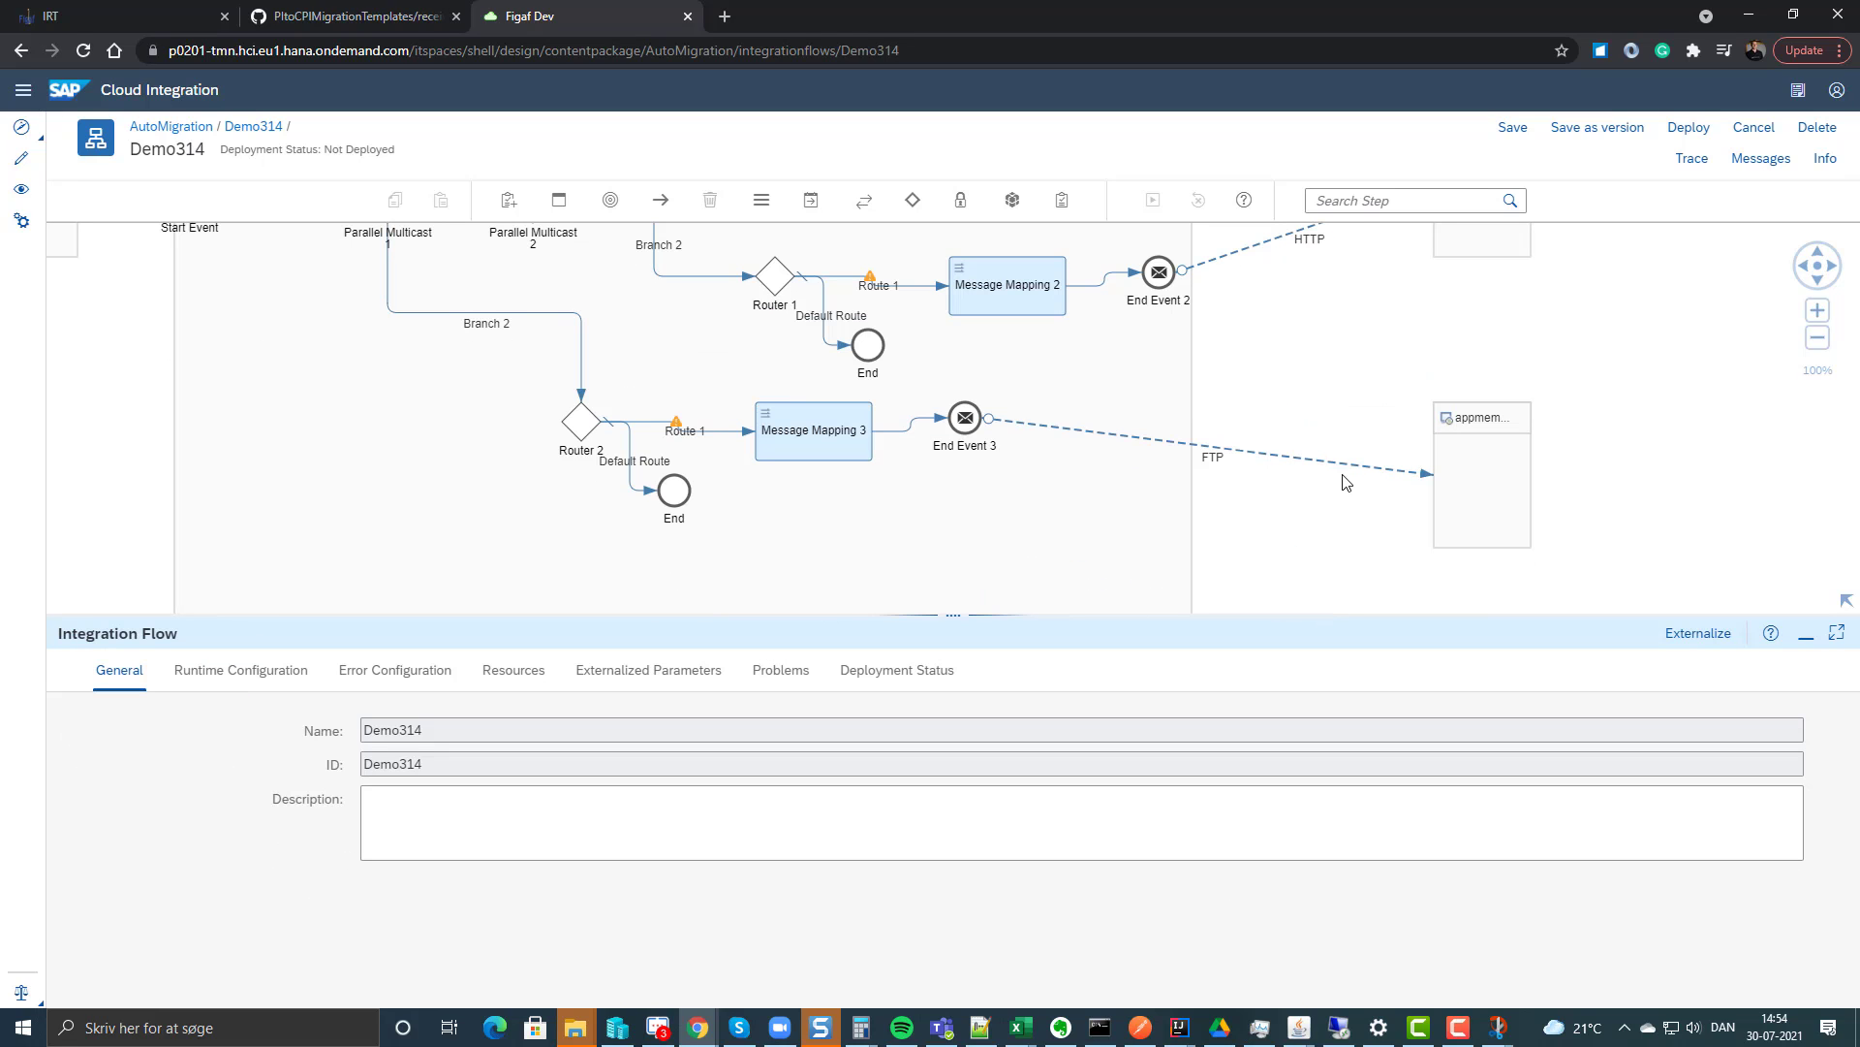
pyautogui.click(1345, 471)
pyautogui.click(1208, 508)
pyautogui.click(1279, 457)
pyautogui.click(1219, 482)
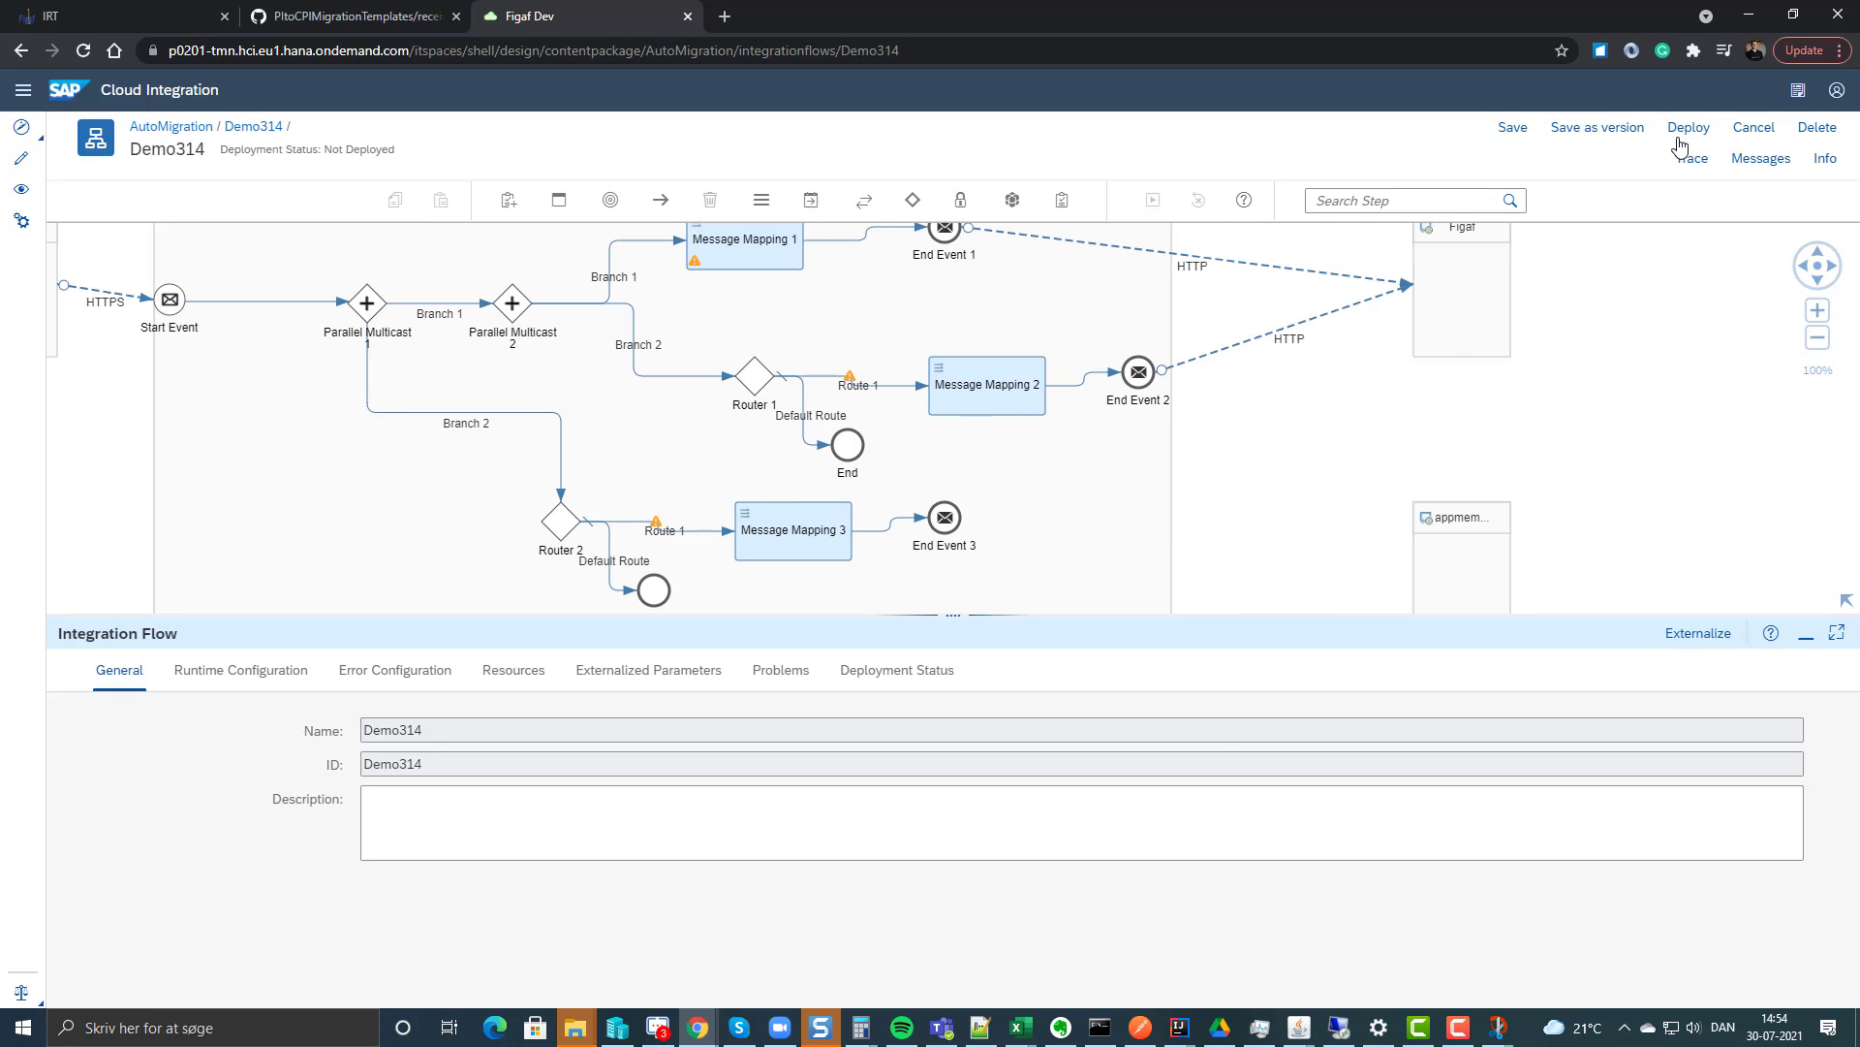
# Save the Demo314 flow as a version and deploy it.
pyautogui.click(1645, 133)
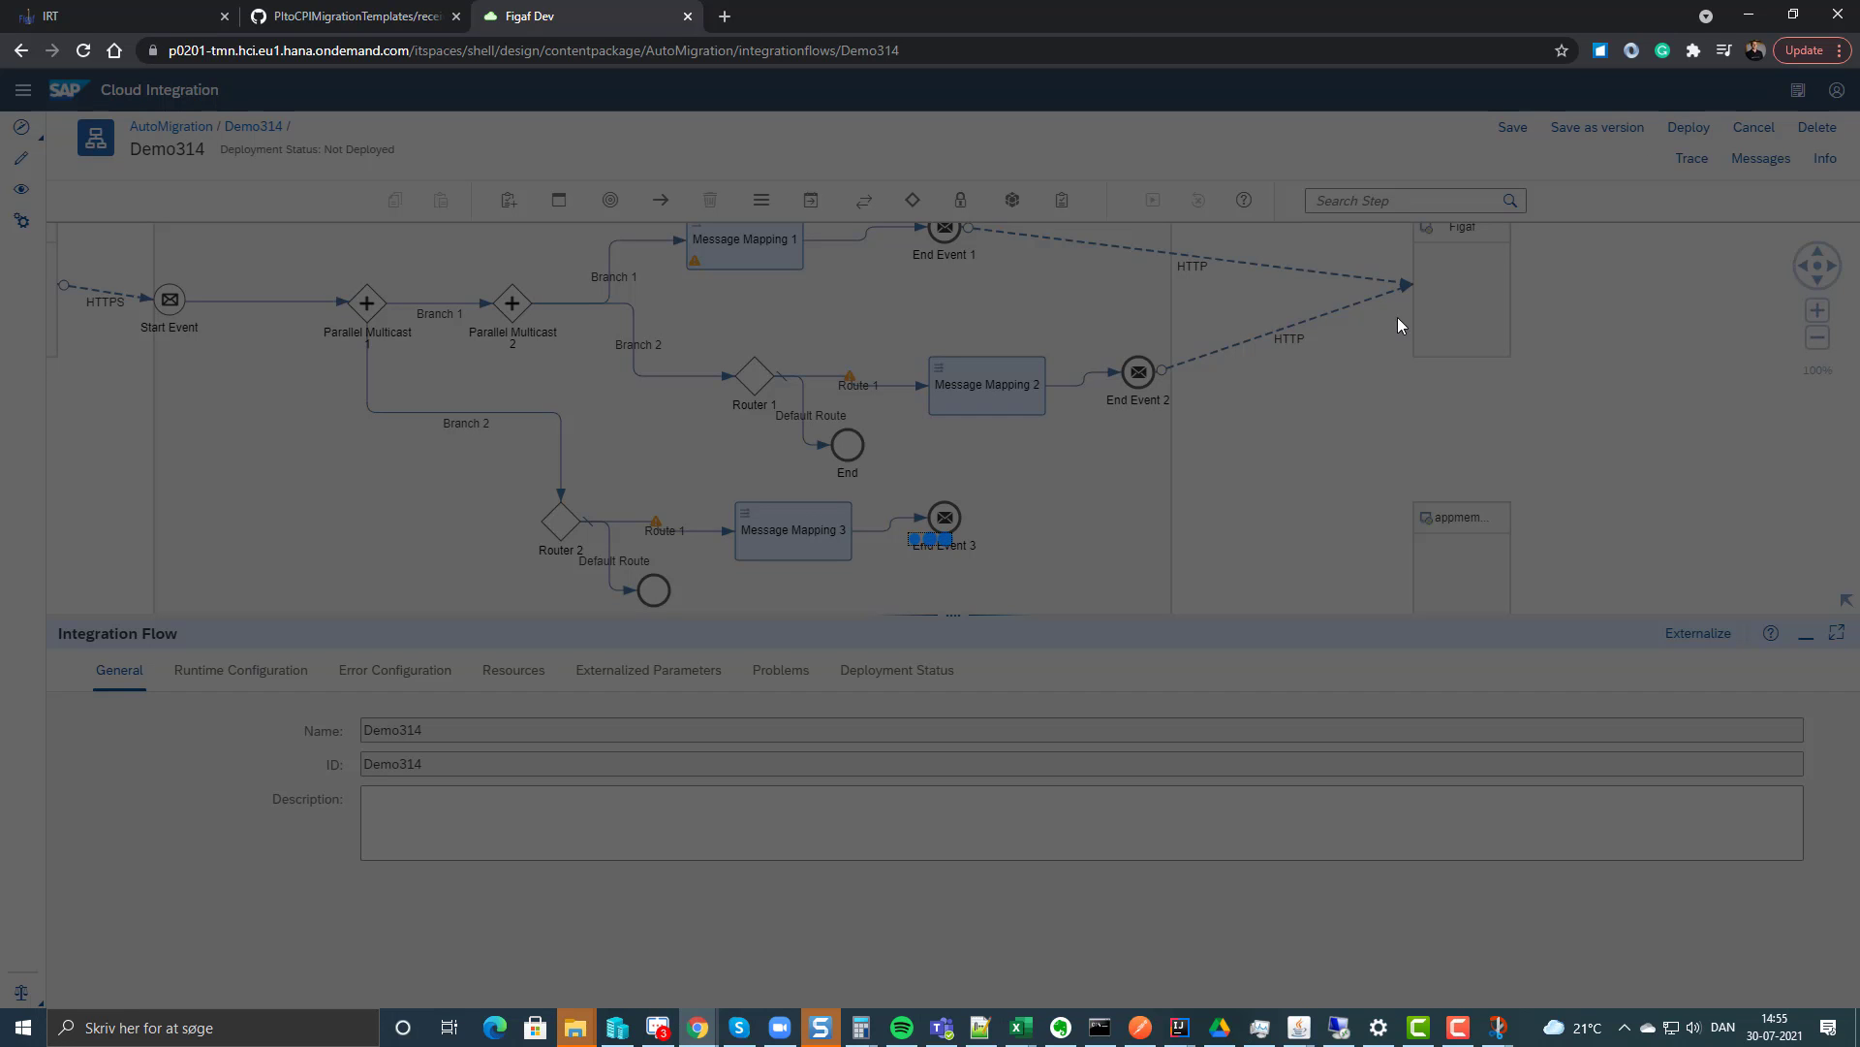
pyautogui.click(1228, 630)
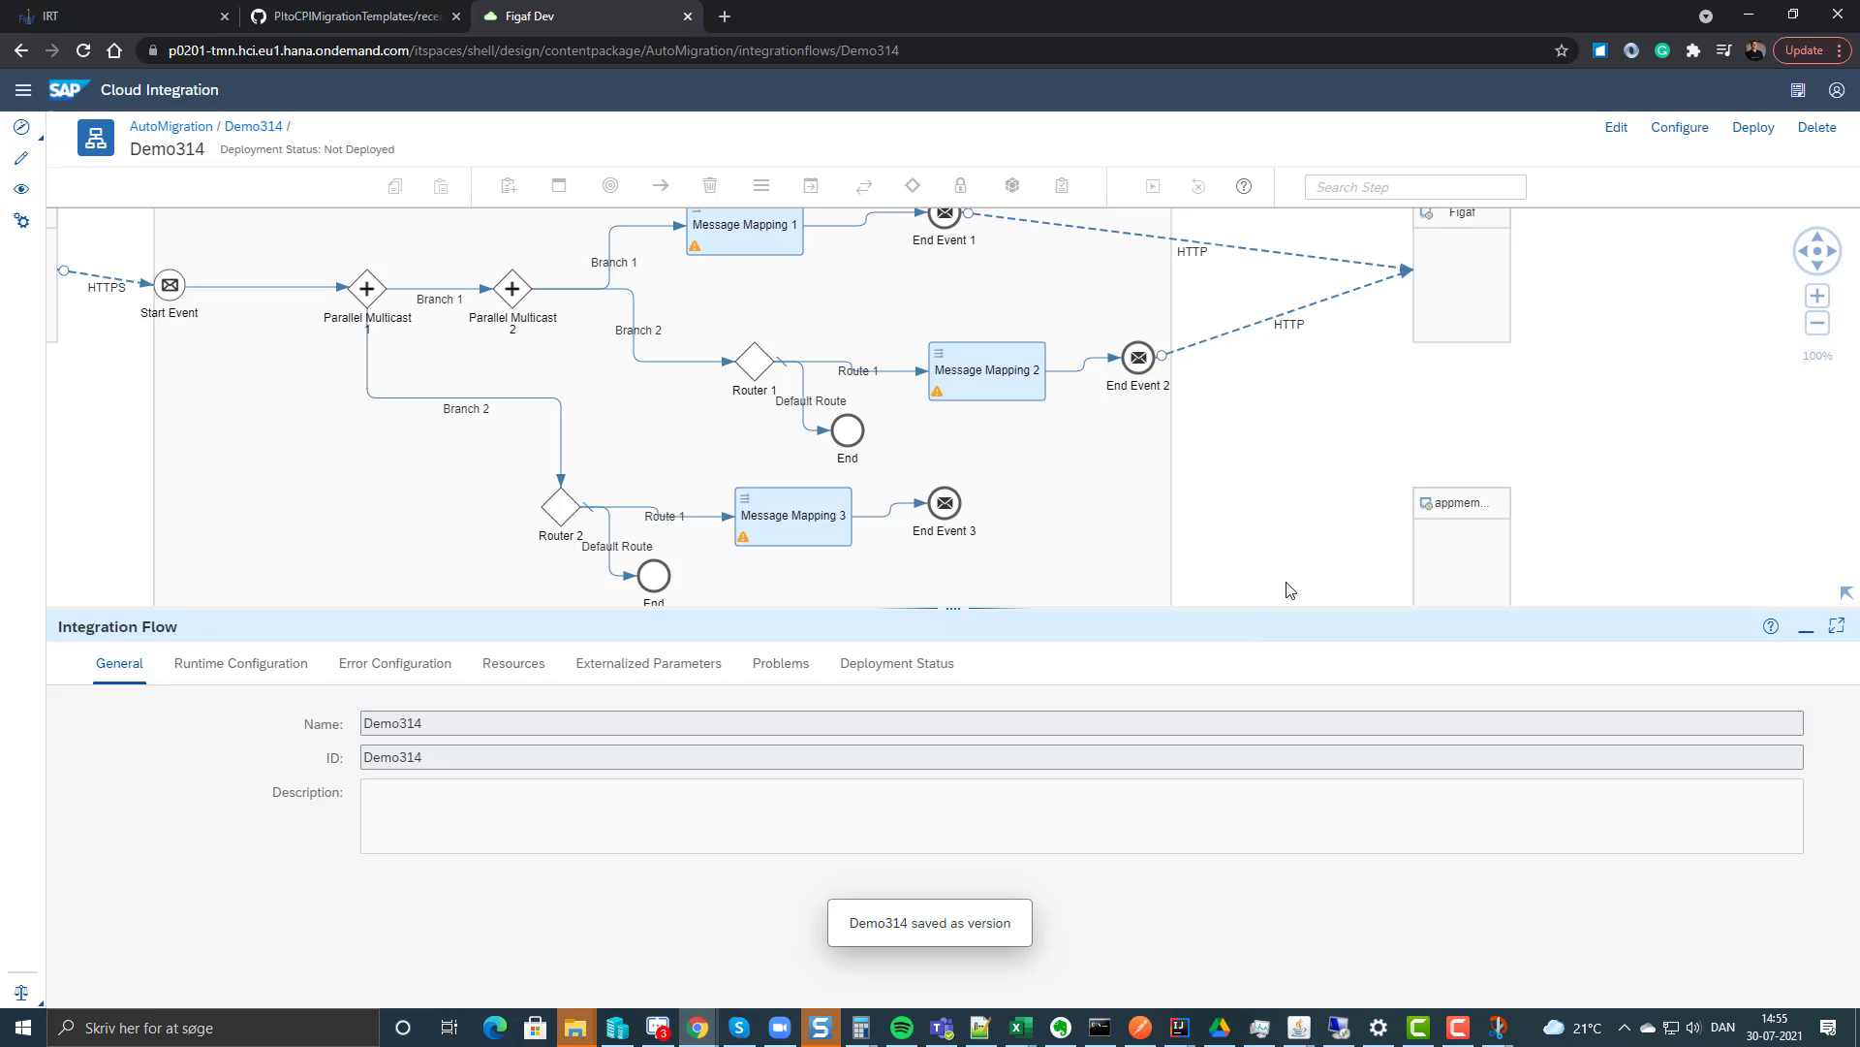
pyautogui.click(1753, 127)
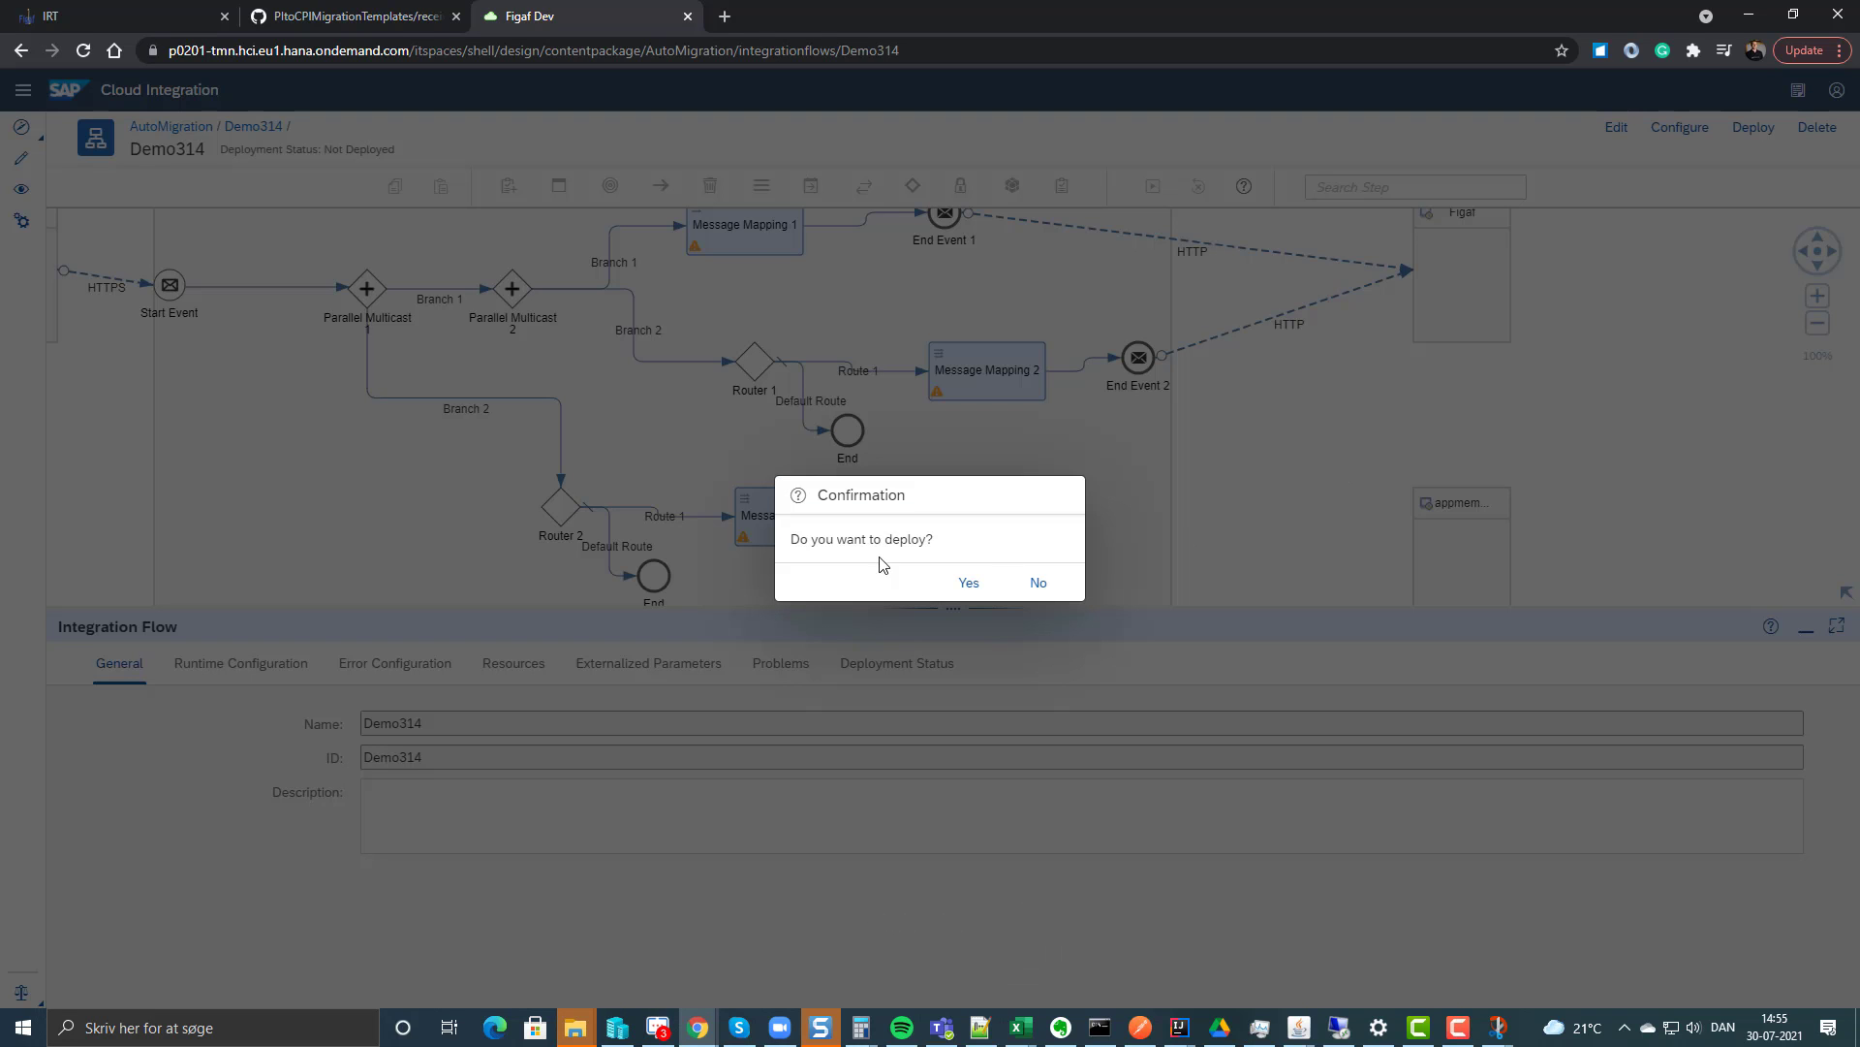
pyautogui.click(968, 581)
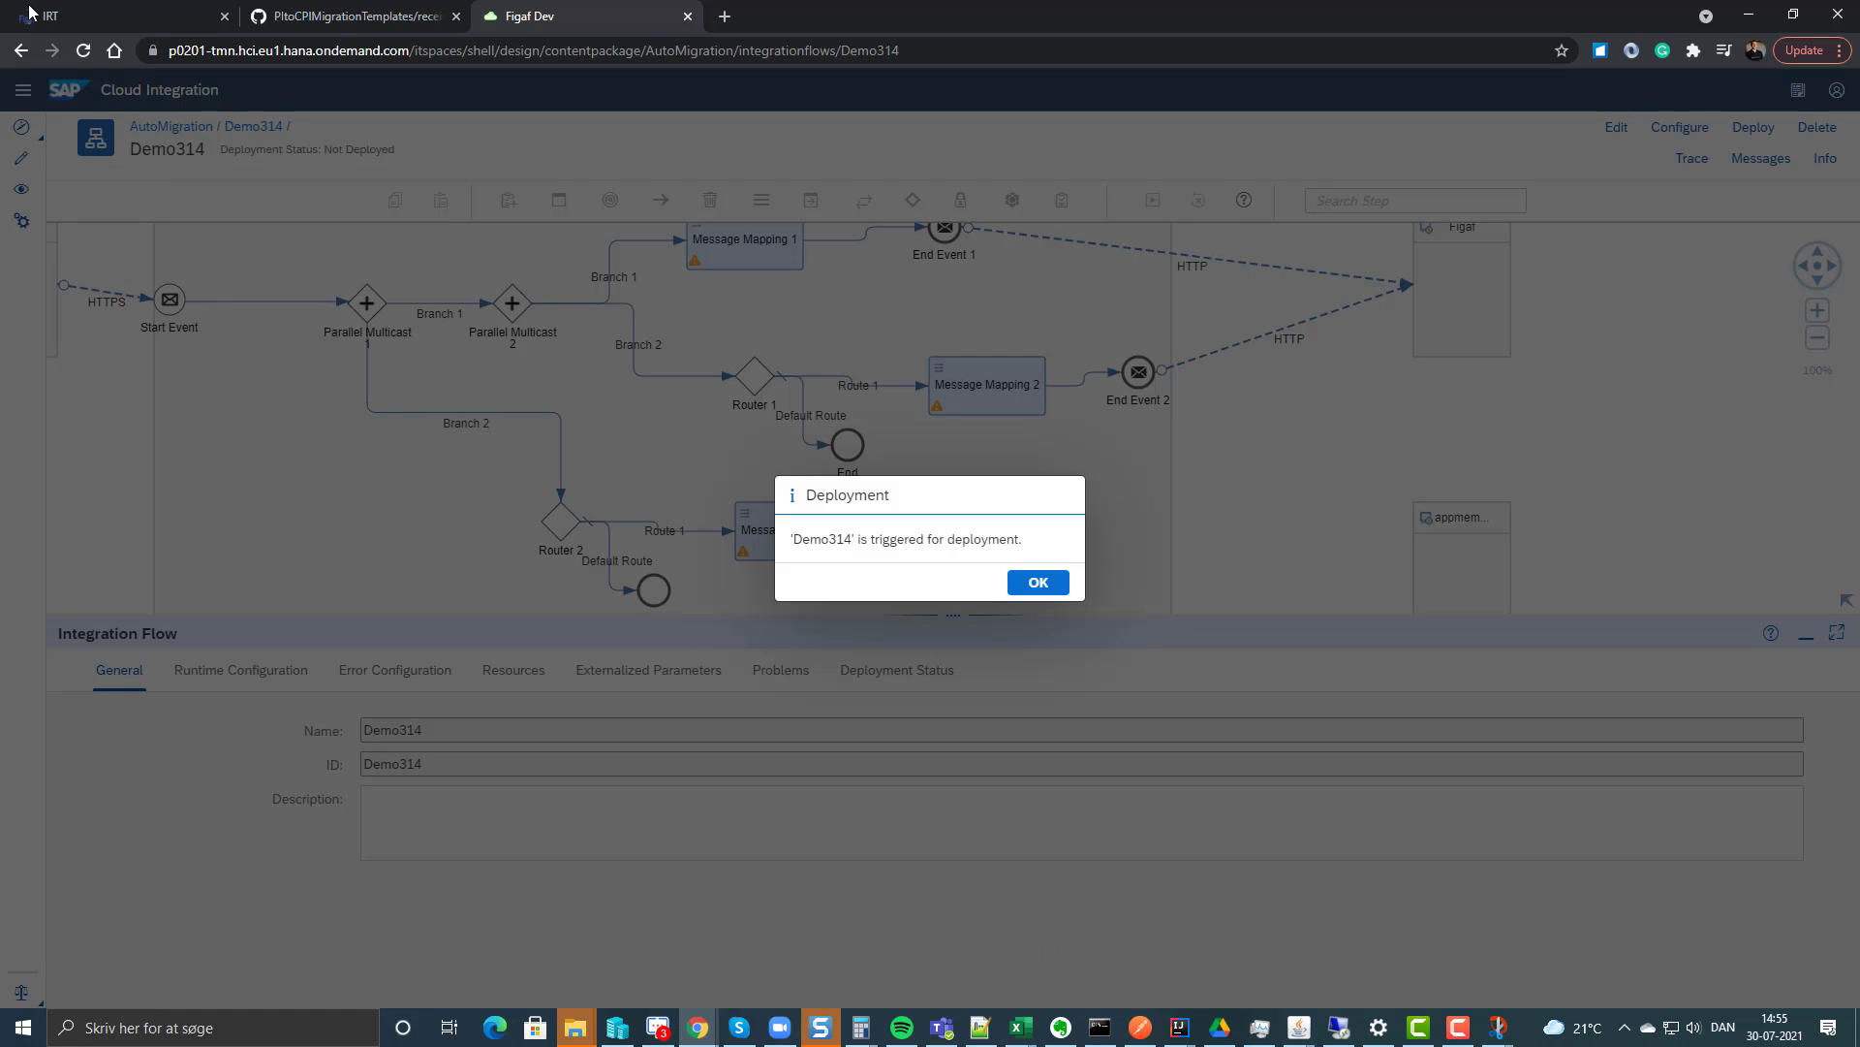
# Switch to Figaf and show the tracked objects of agent p0201.
pyautogui.click(58, 16)
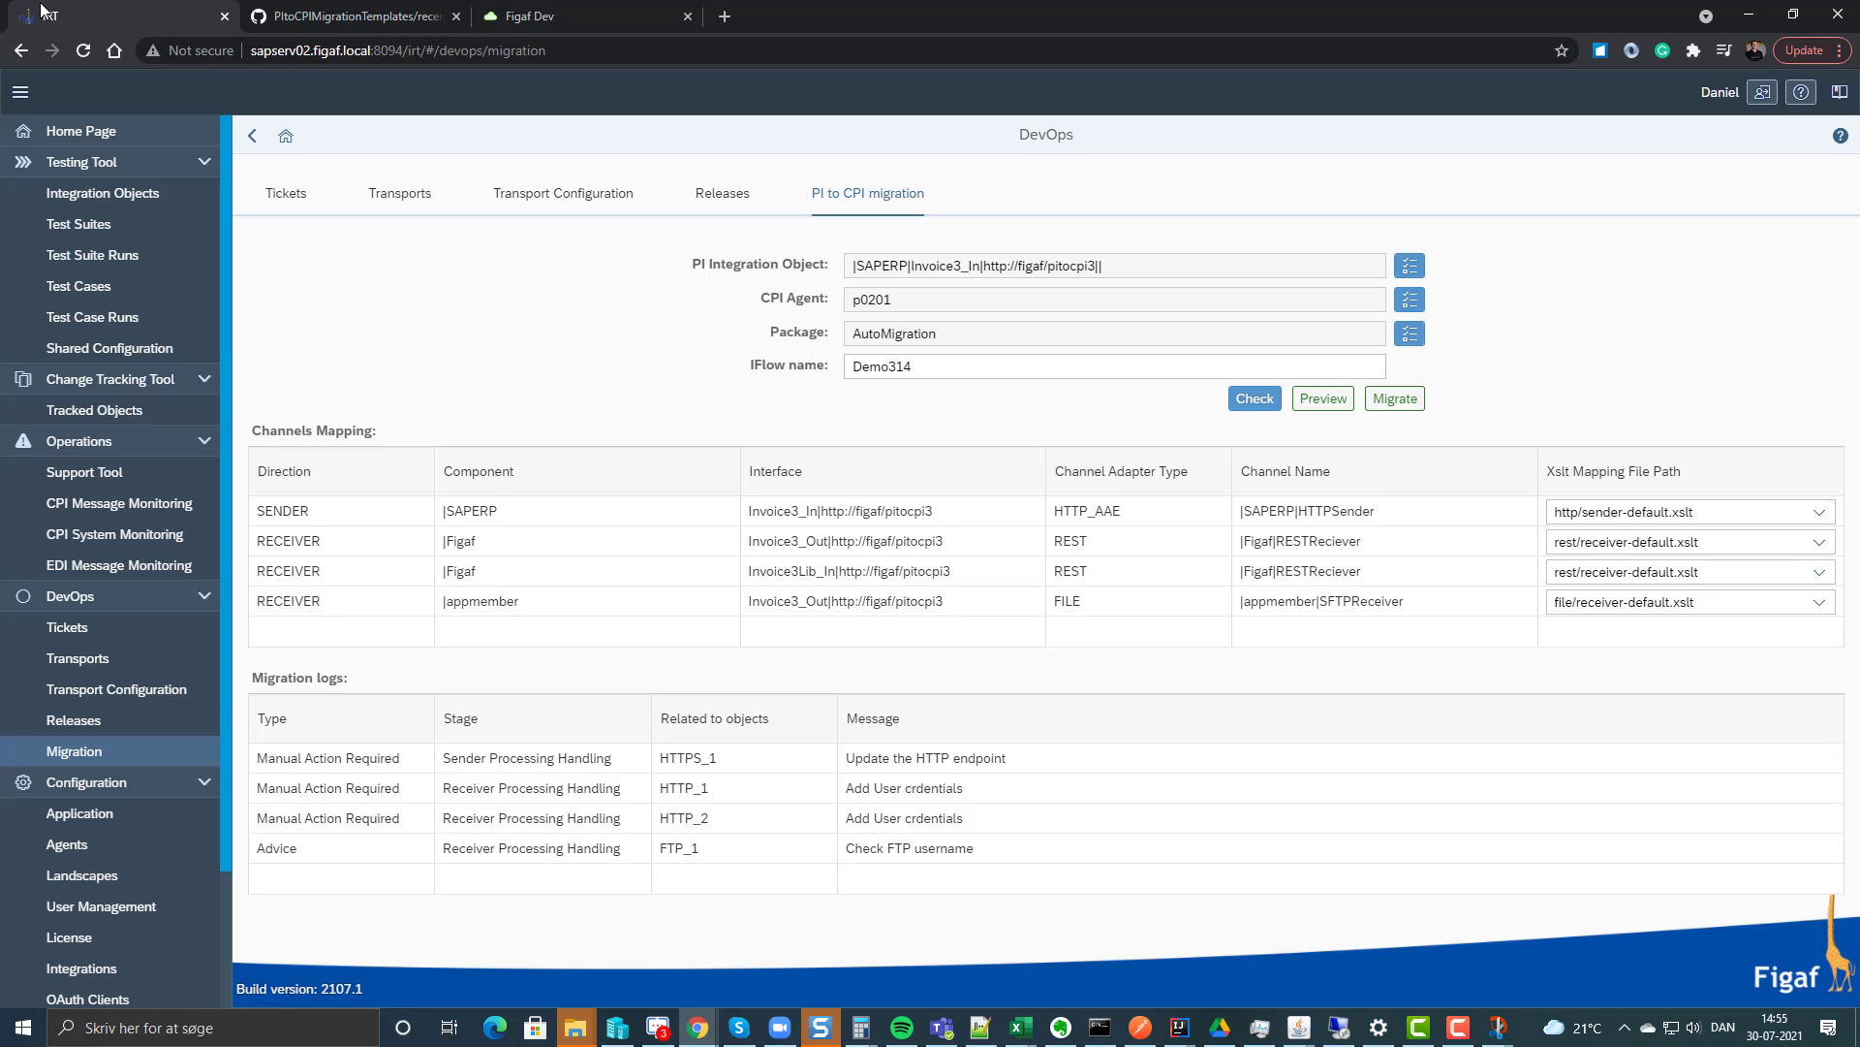
pyautogui.click(136, 409)
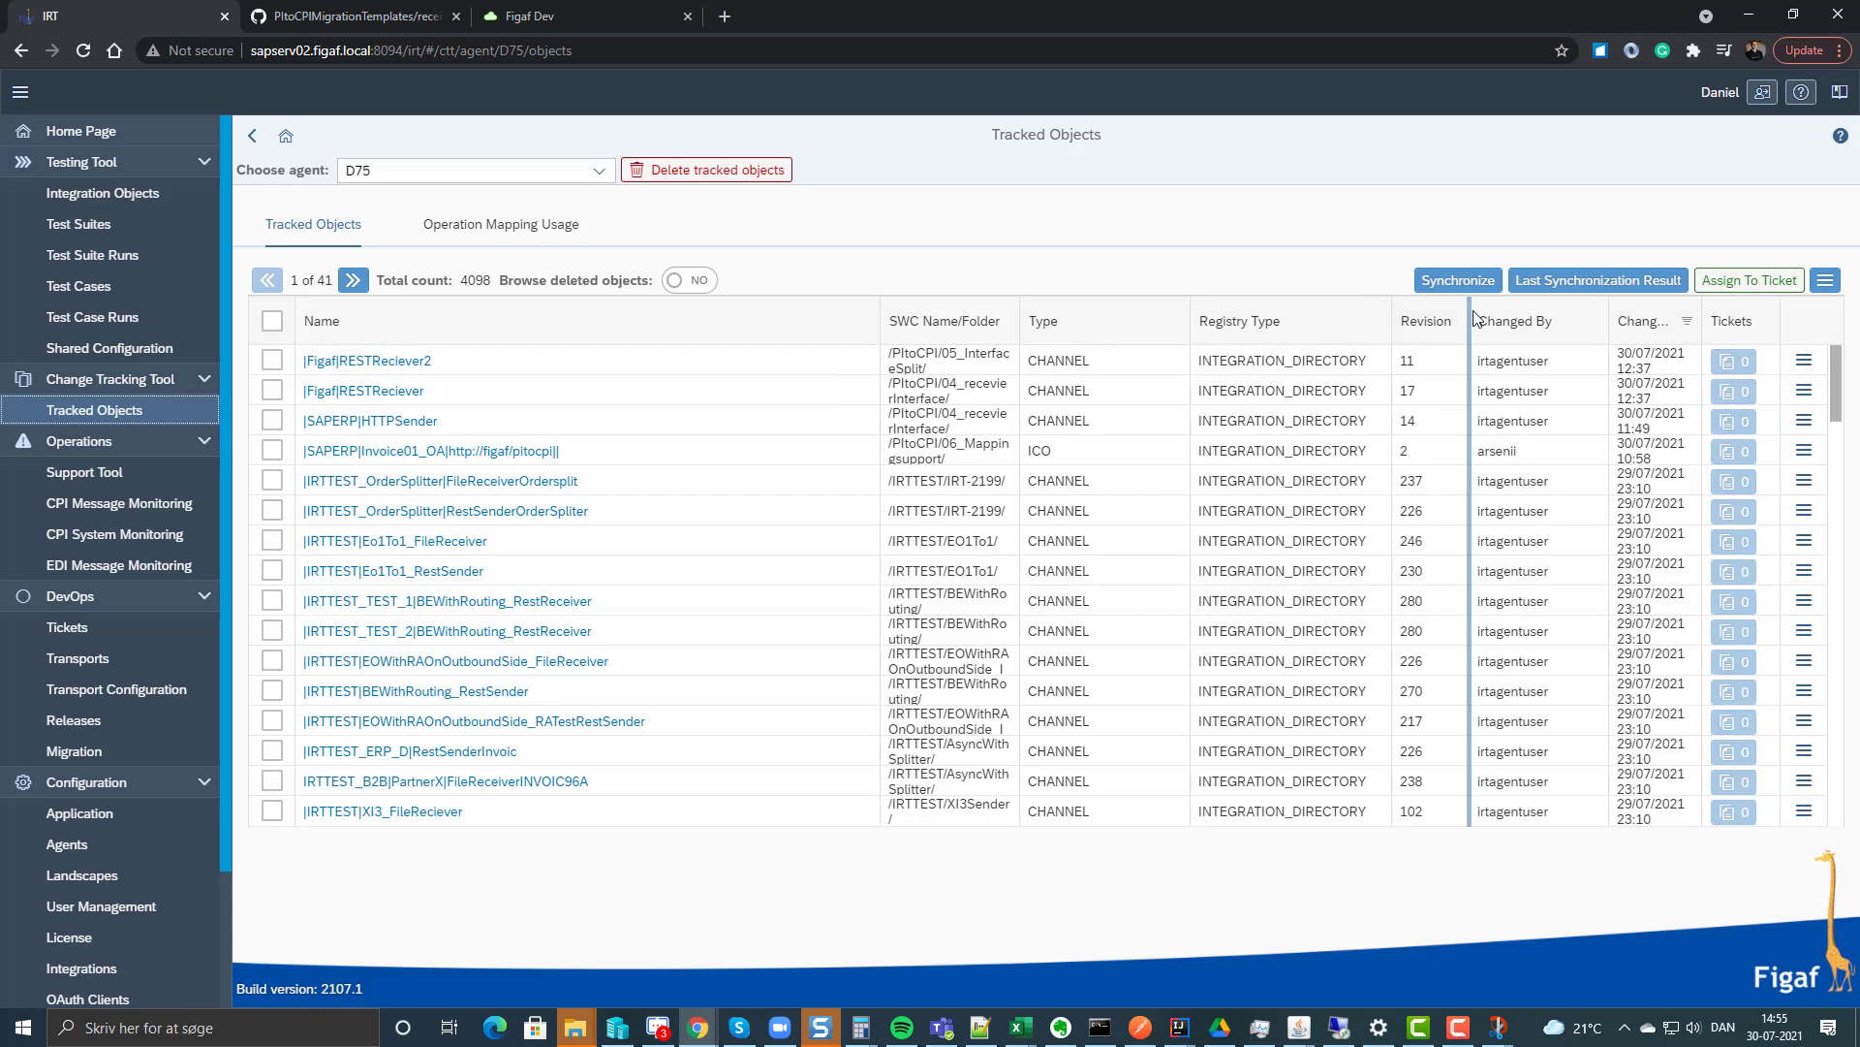
pyautogui.click(1461, 284)
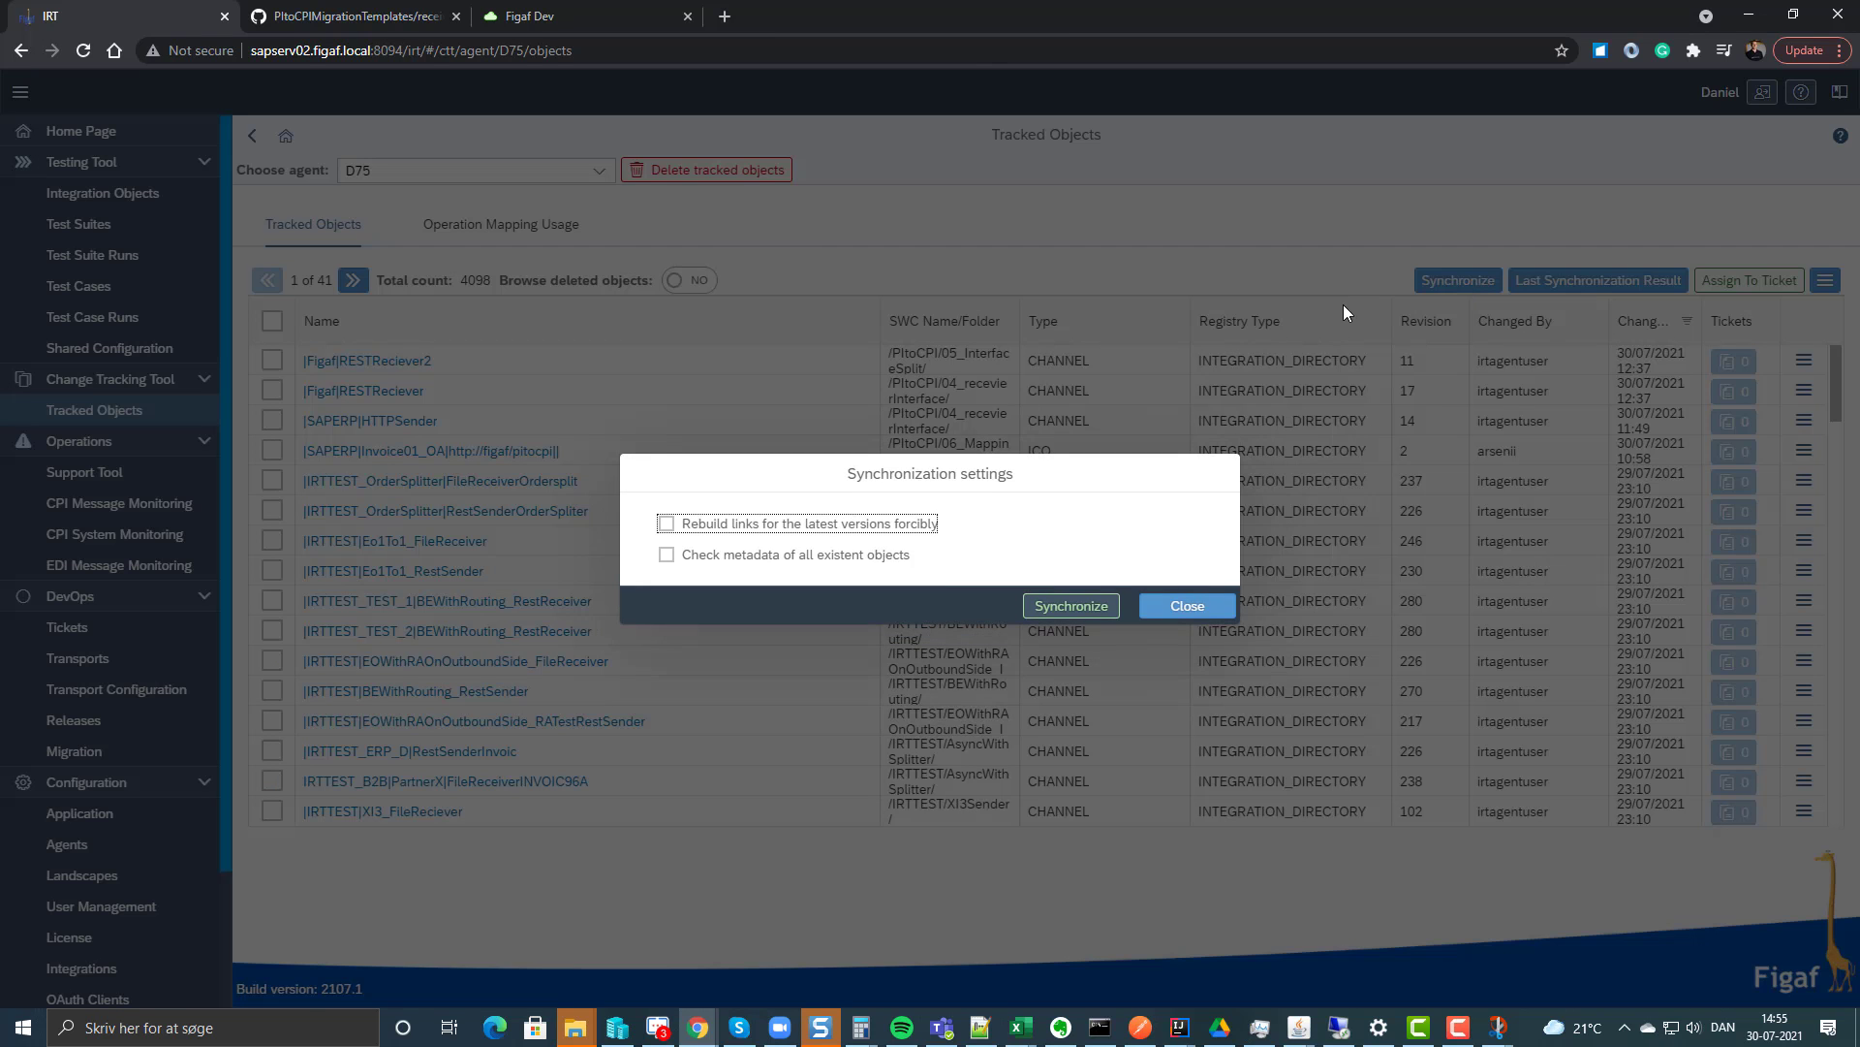
pyautogui.press('Escape')
pyautogui.click(599, 171)
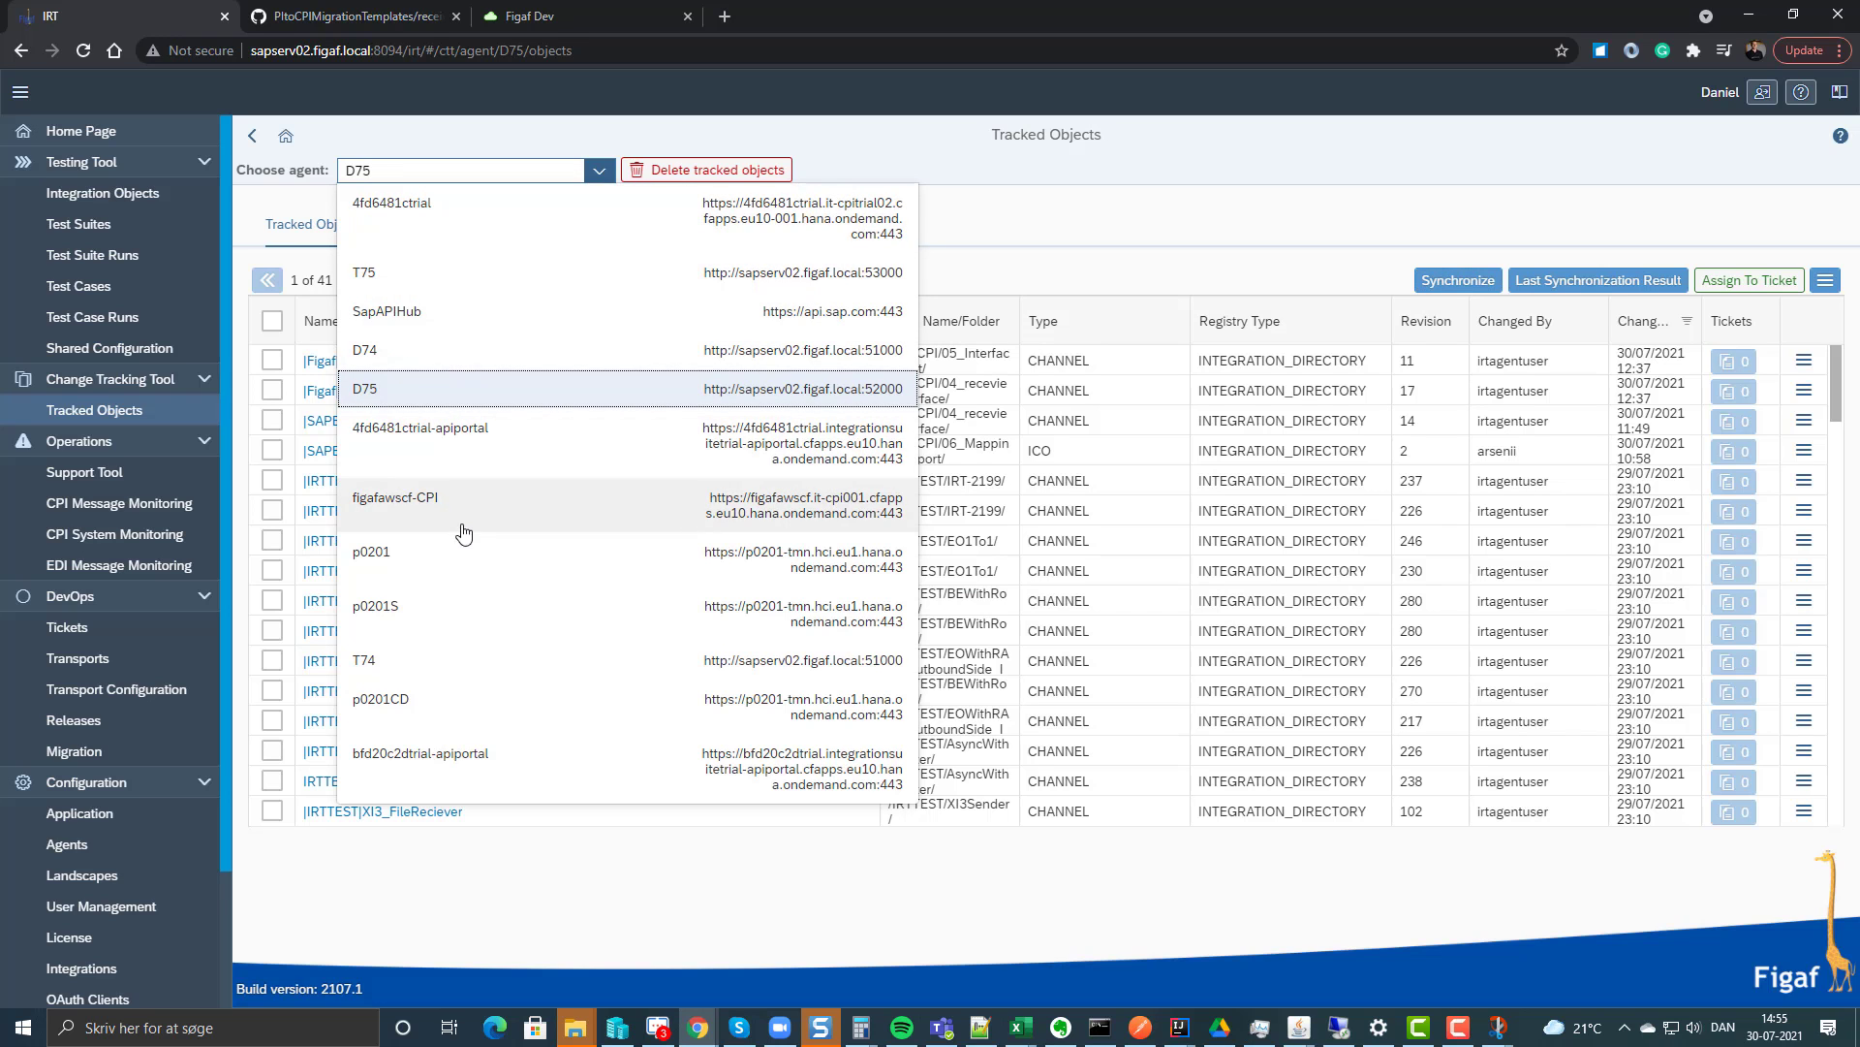
pyautogui.click(459, 569)
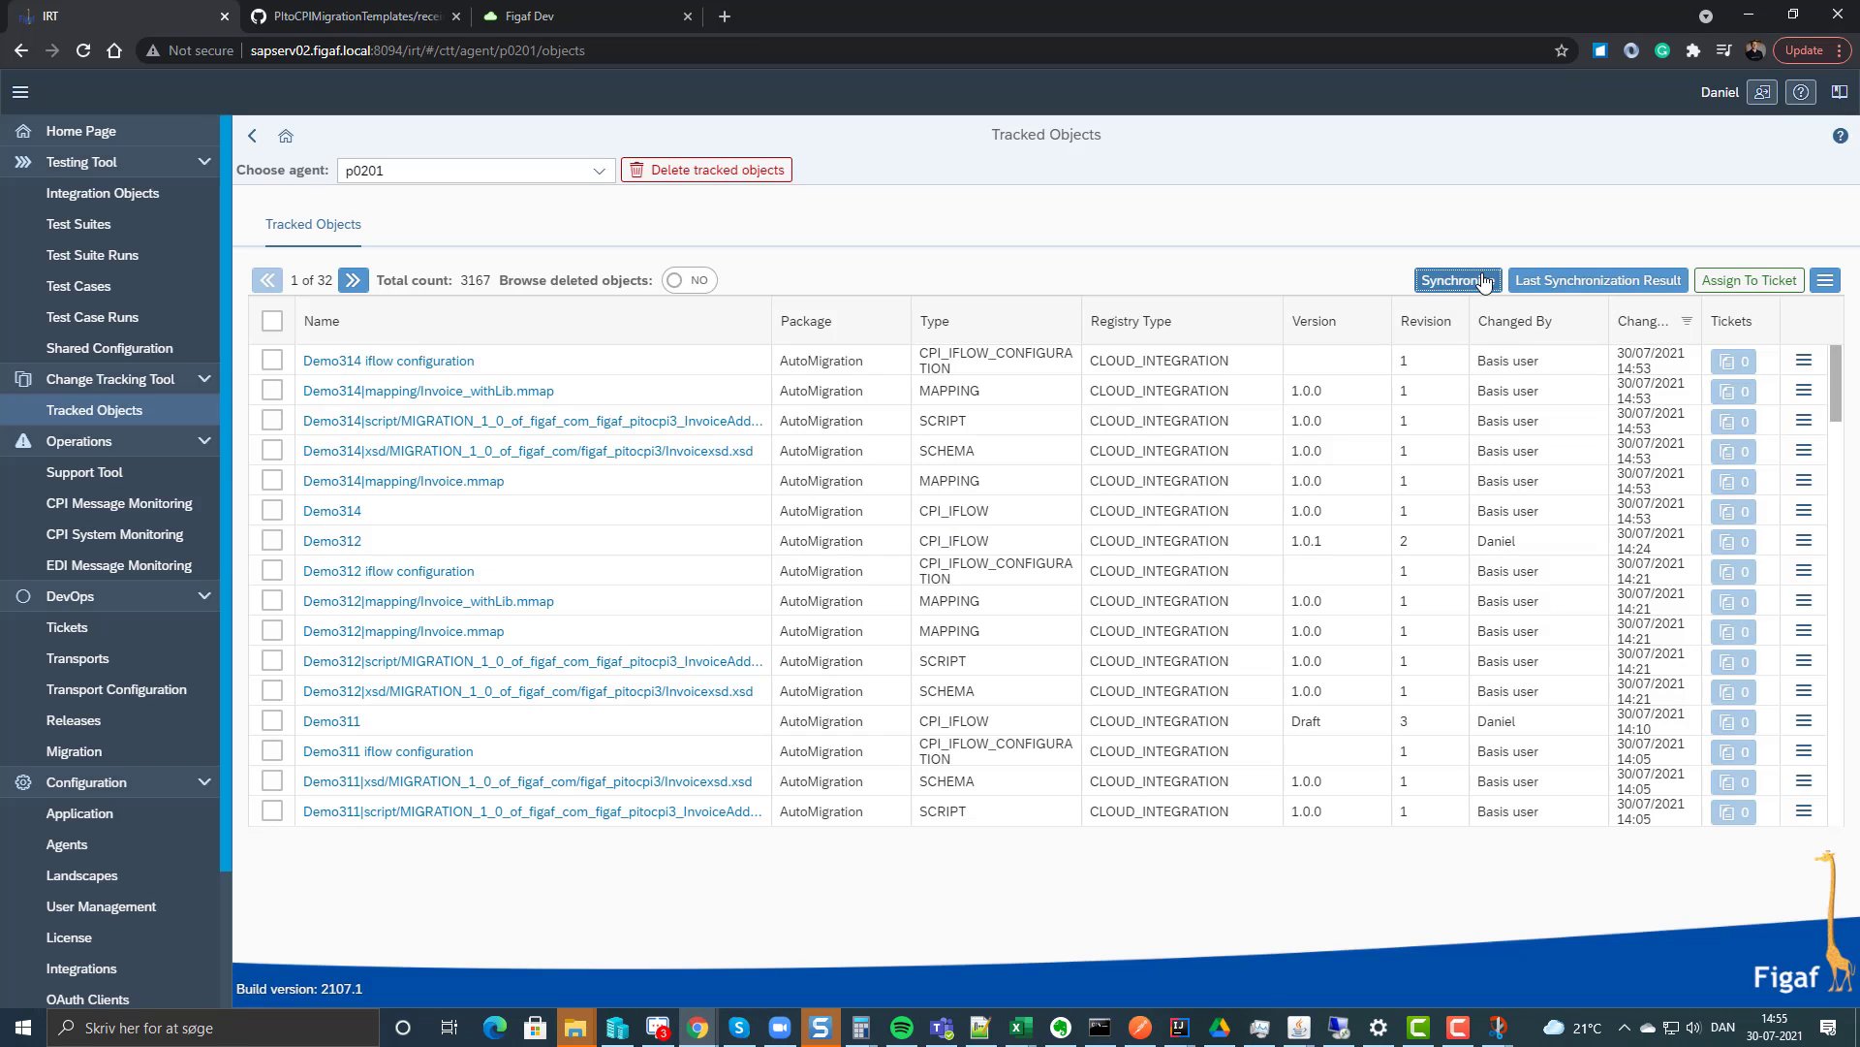
# Synchronize the tracked objects of agent p0201, refreshing the synchronization results before closing them.
pyautogui.click(1458, 280)
pyautogui.click(1071, 635)
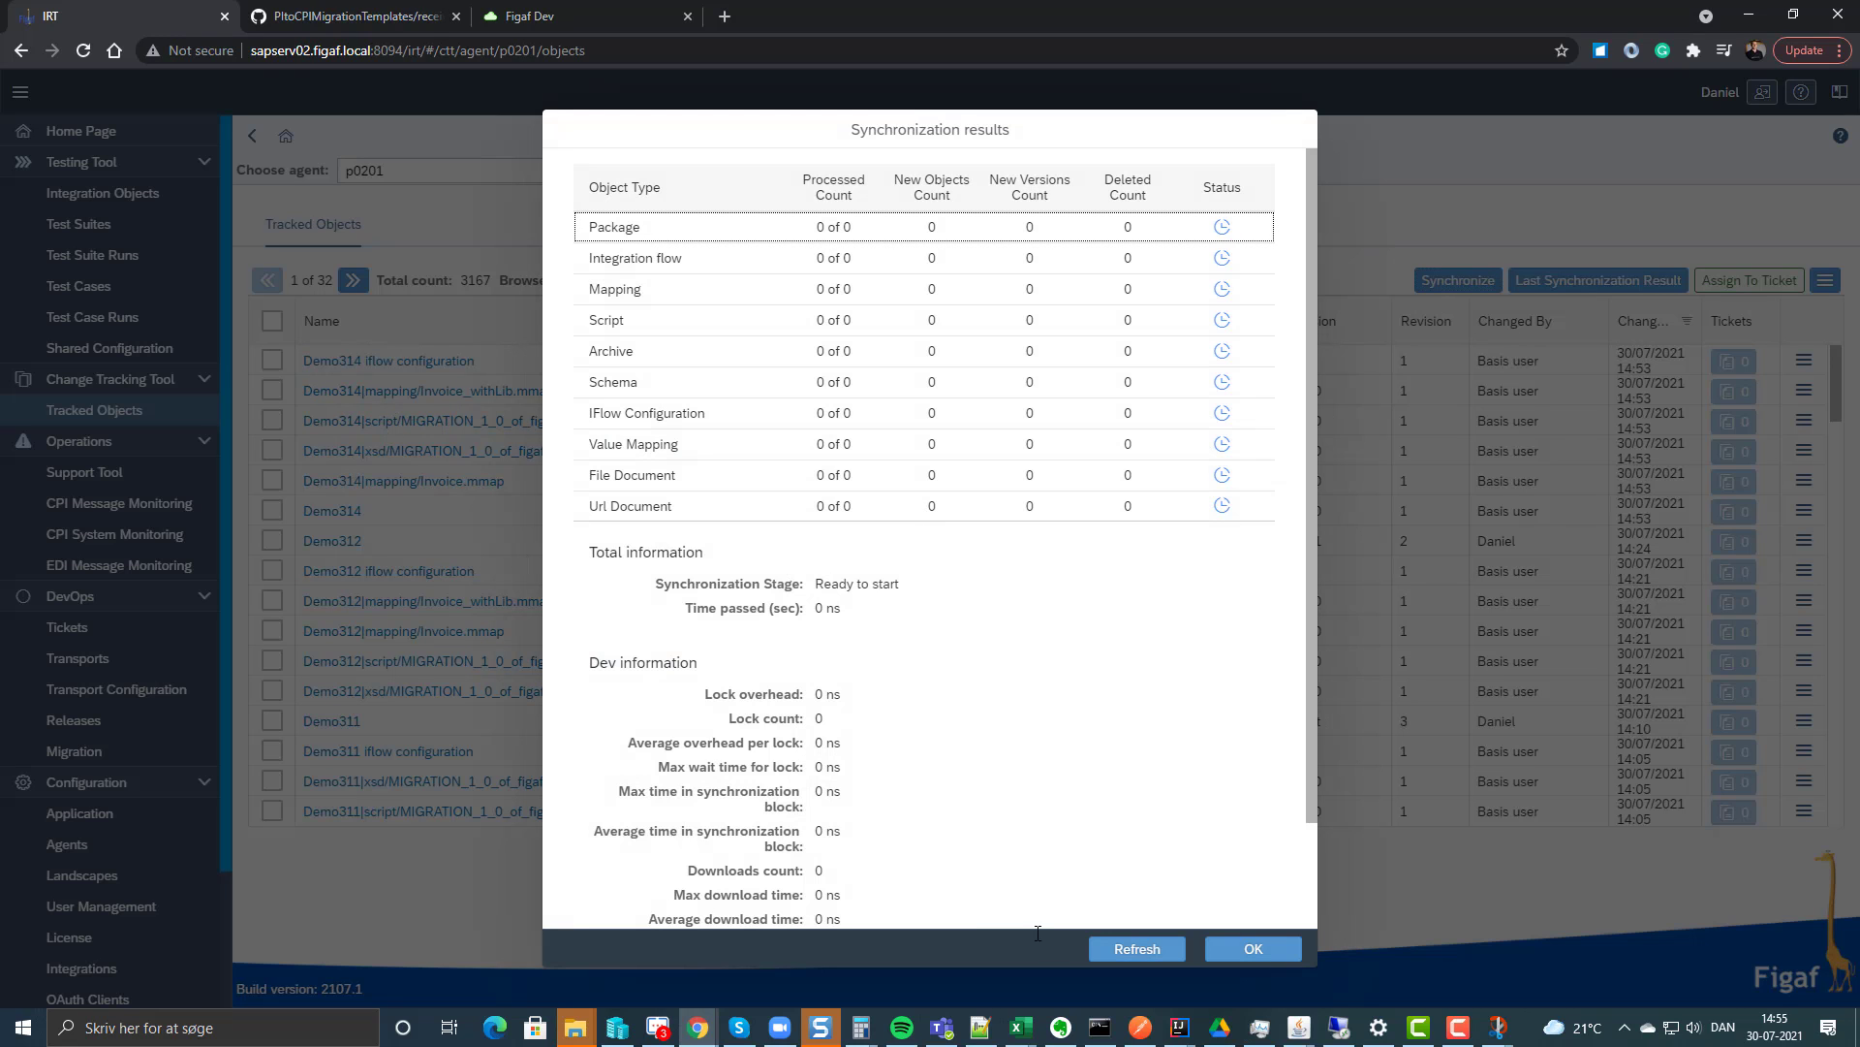
pyautogui.click(1105, 949)
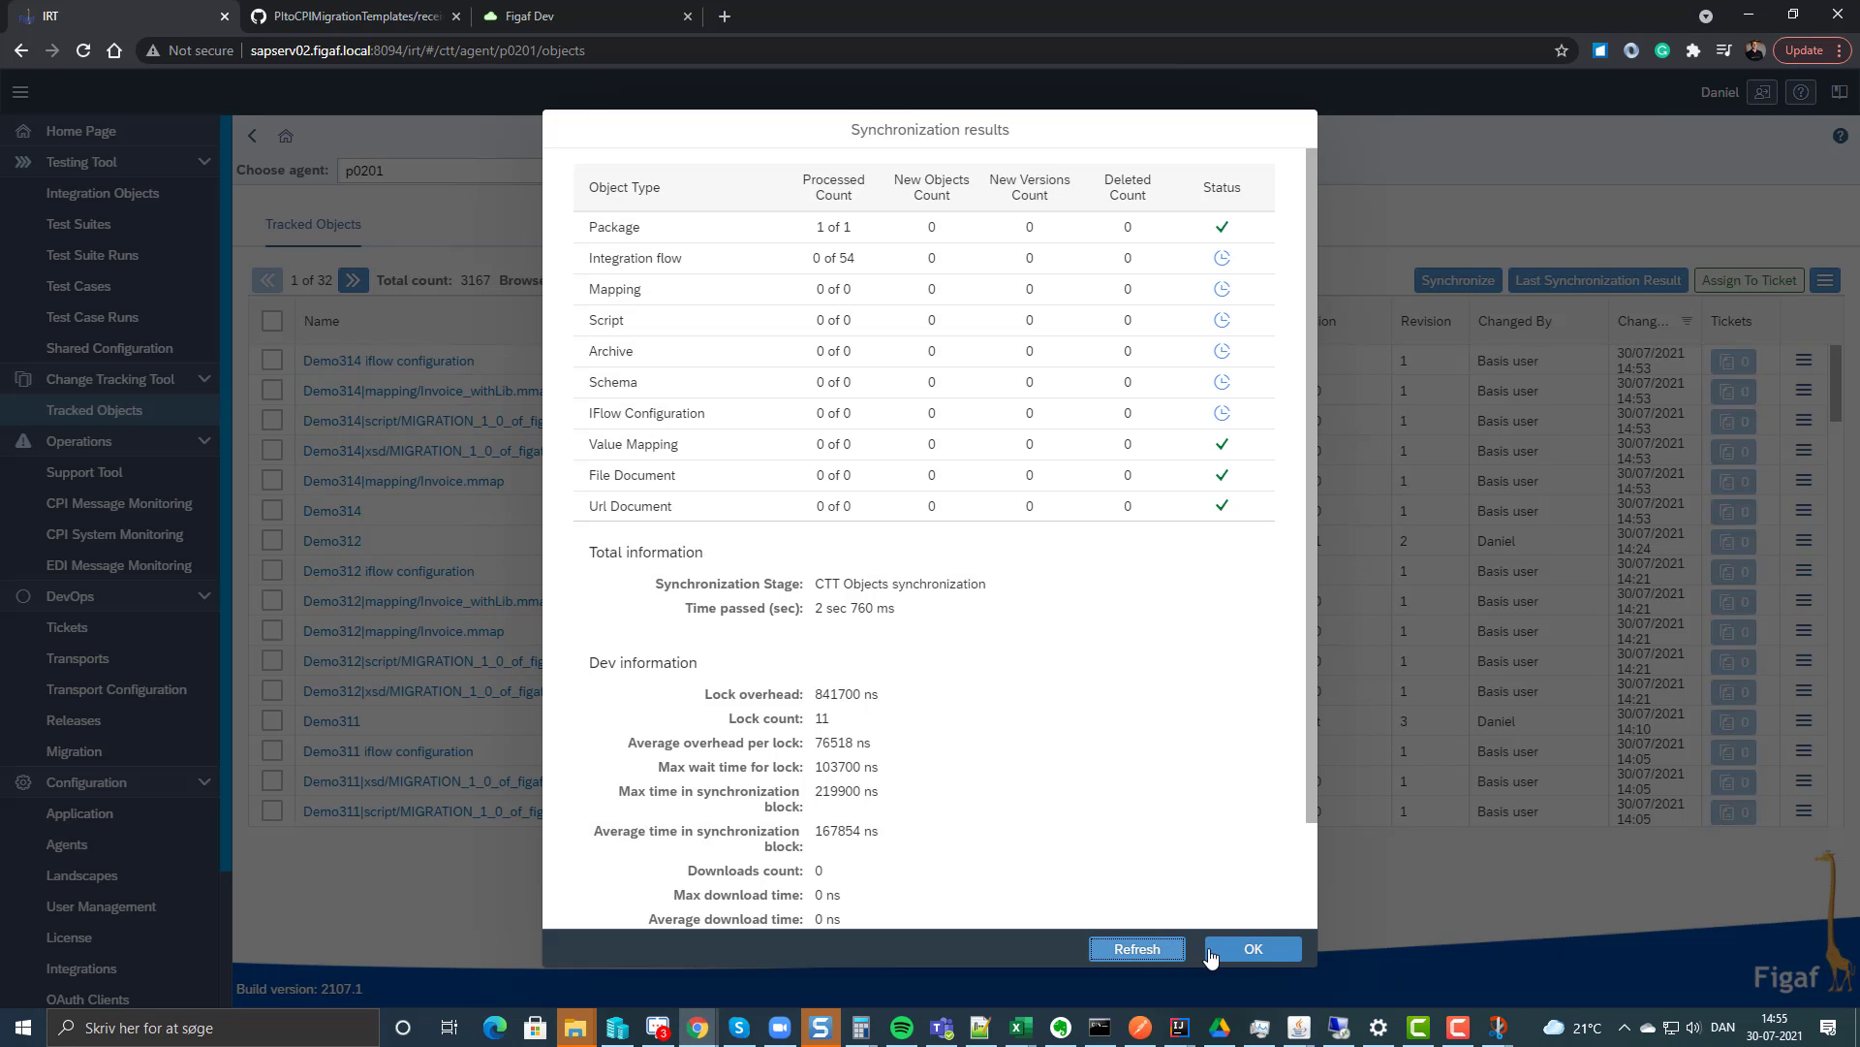
pyautogui.click(1141, 942)
pyautogui.click(1143, 946)
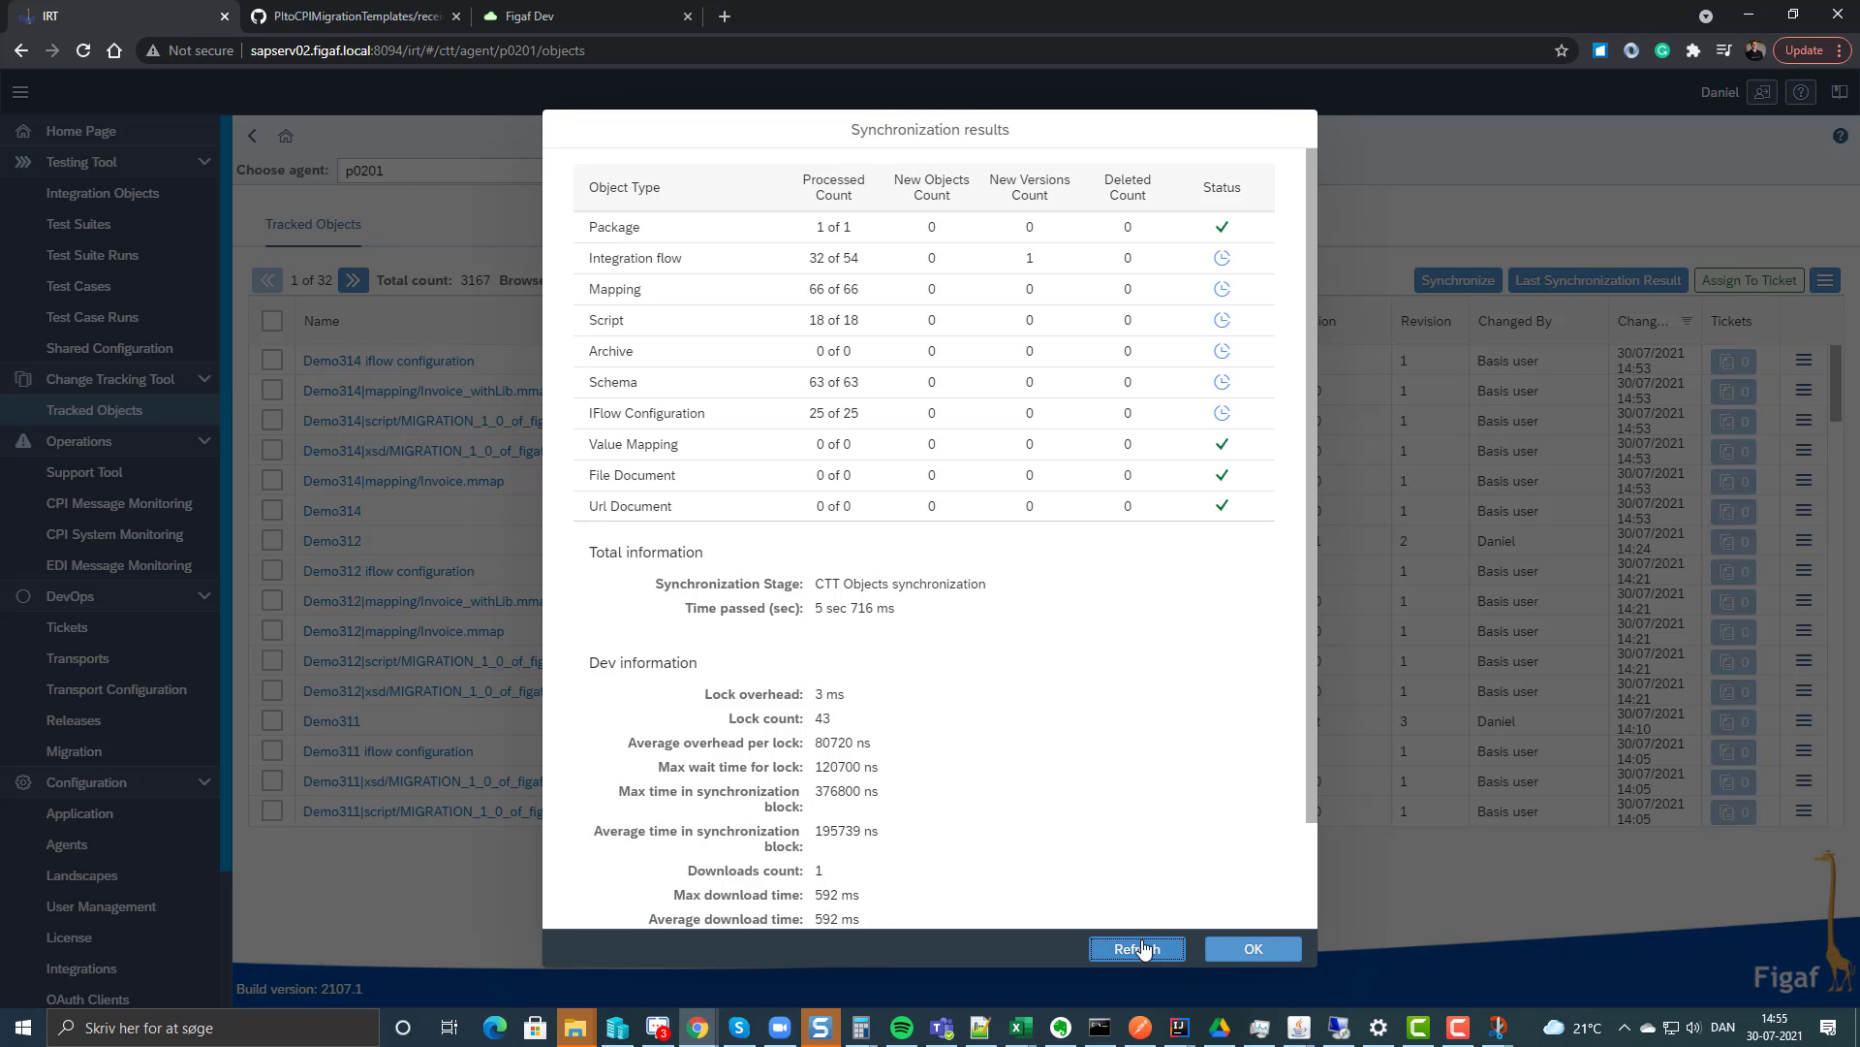
pyautogui.click(1143, 947)
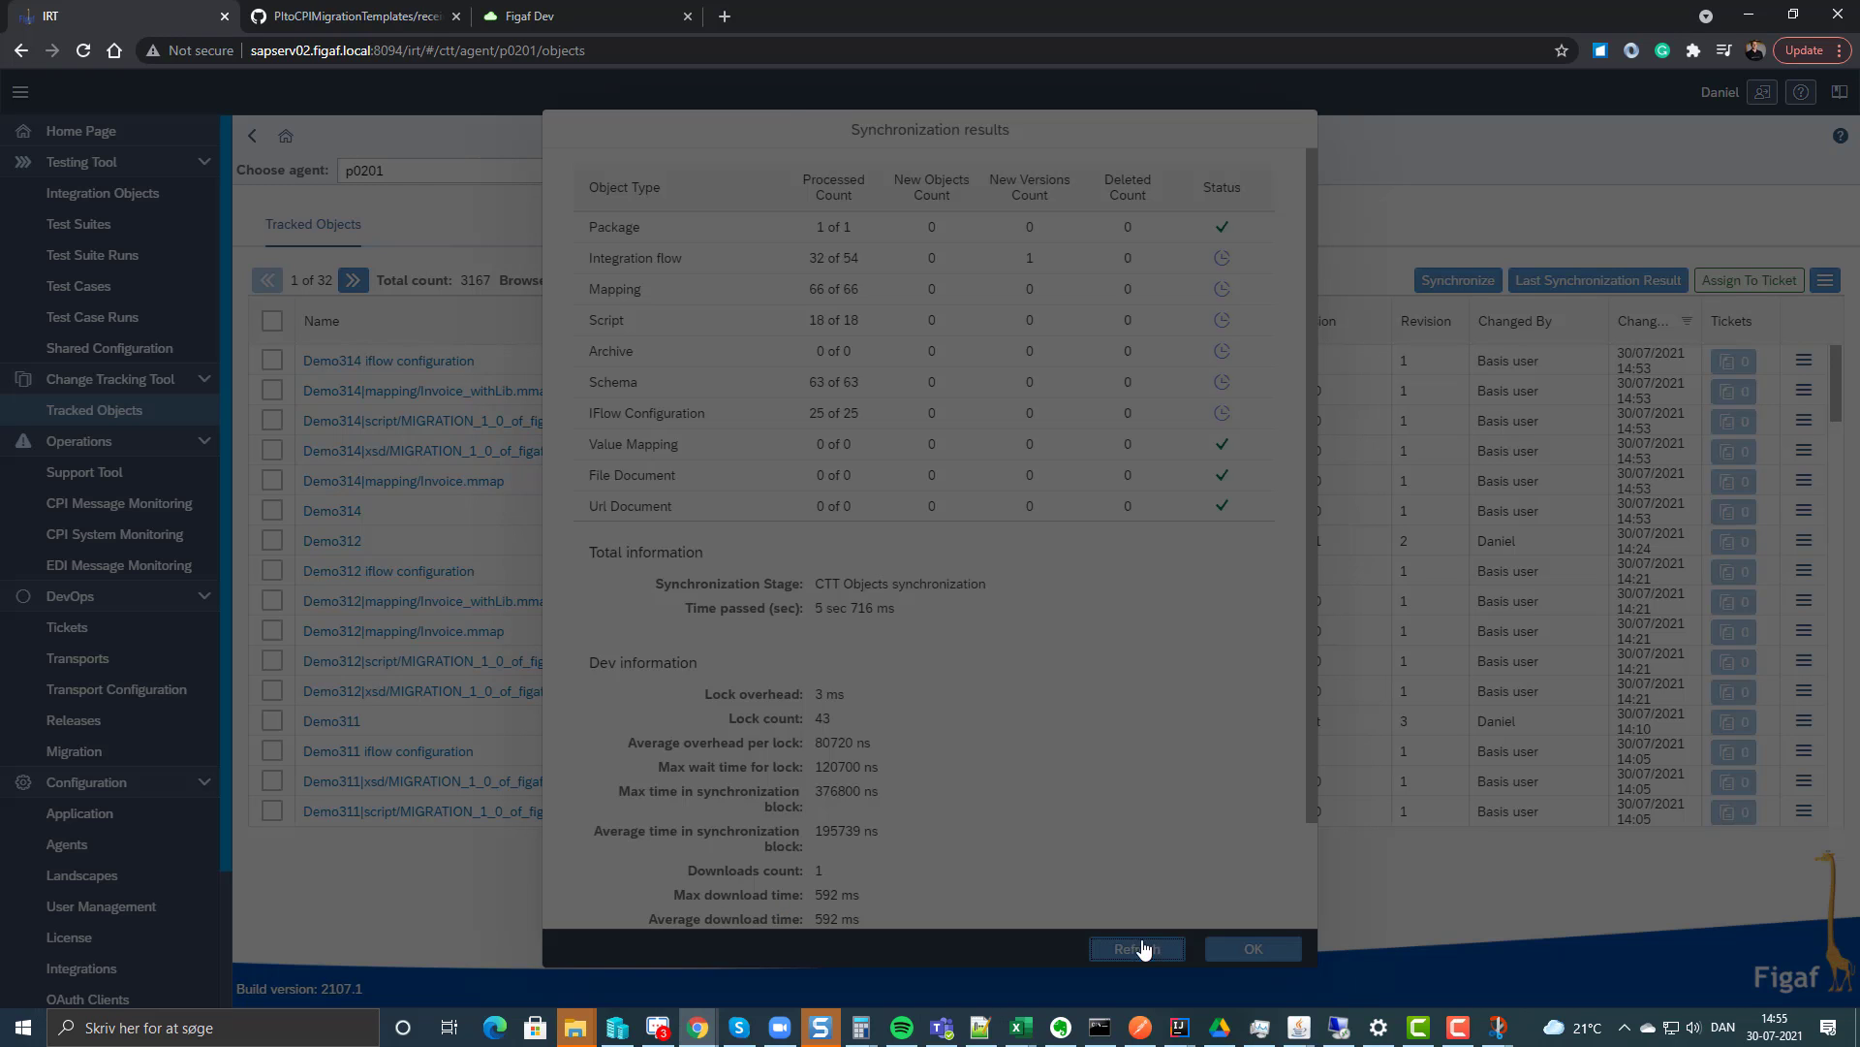
pyautogui.click(1242, 947)
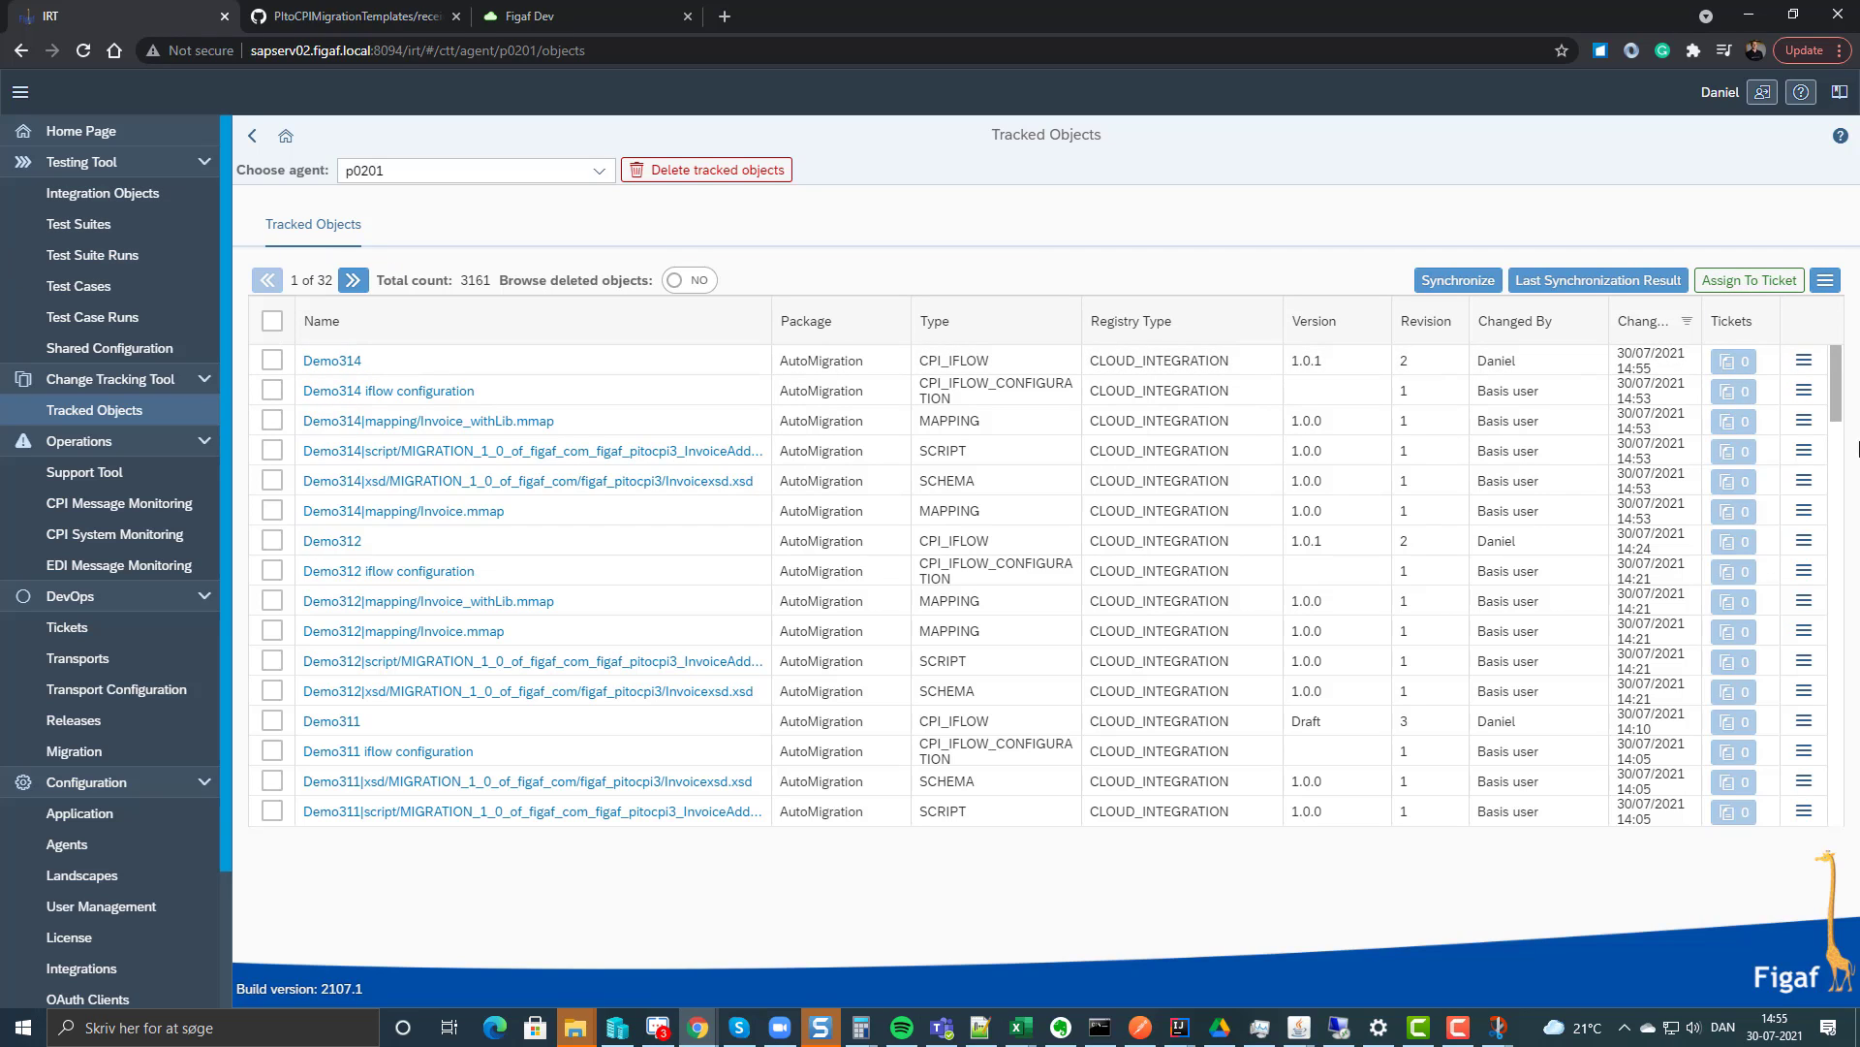
# Switch to IntelliJ IDEA and update the project from Git by rebasing the current branch on top of incoming changes.
pyautogui.moveTo(1706, 1044); pyautogui.dragTo(713, 190)
pyautogui.doubleClick(714, 190)
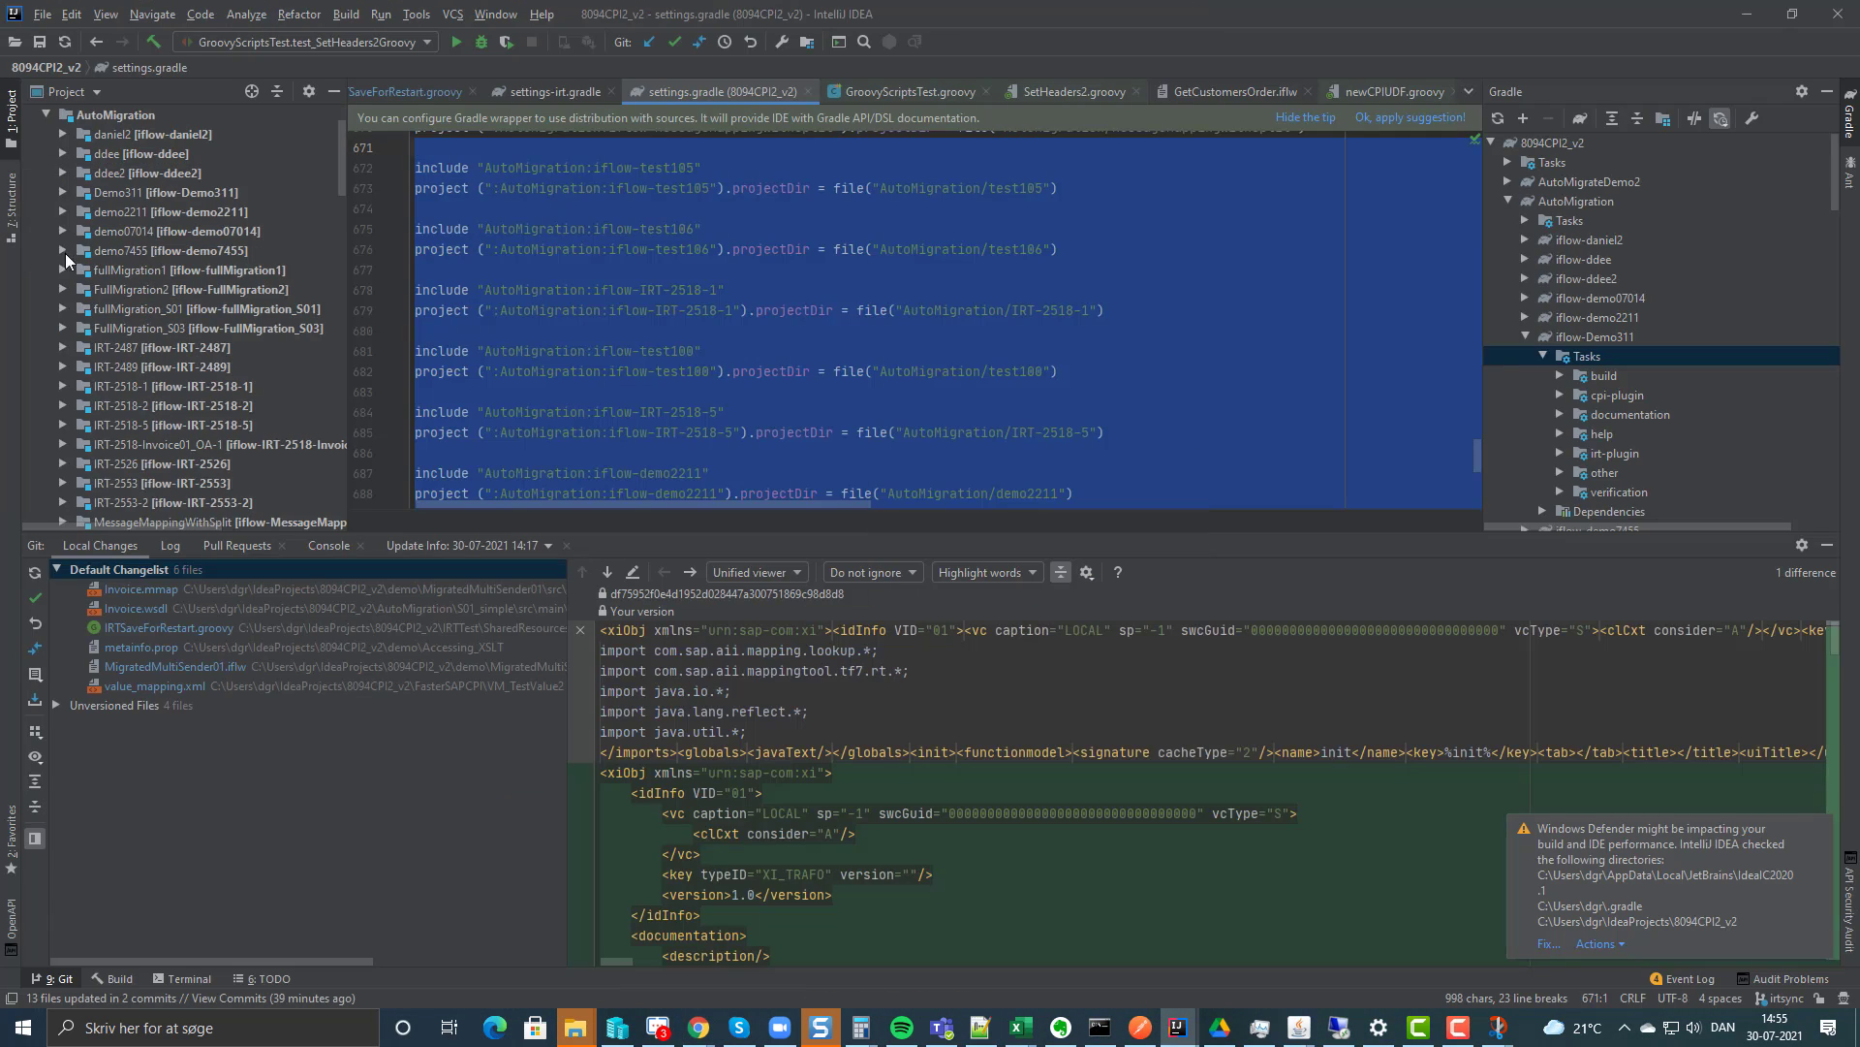
pyautogui.scroll(1, 95, 305)
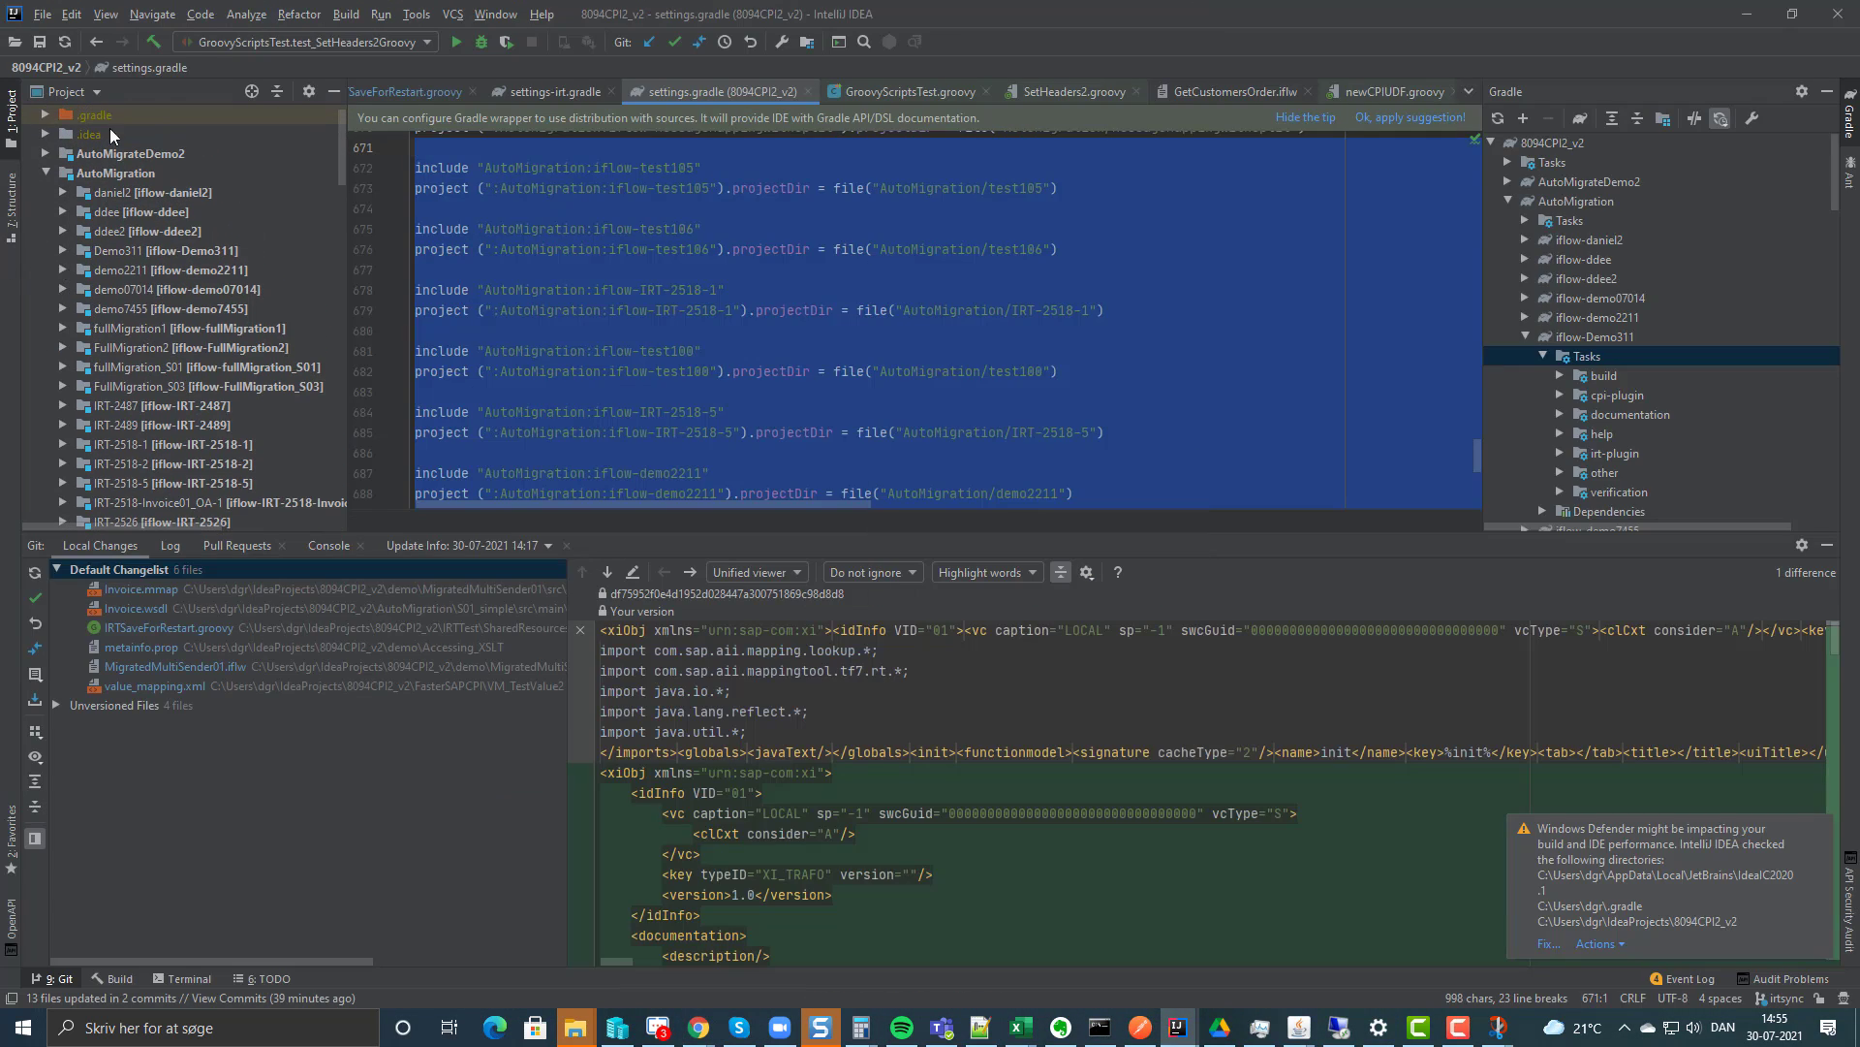
pyautogui.click(651, 42)
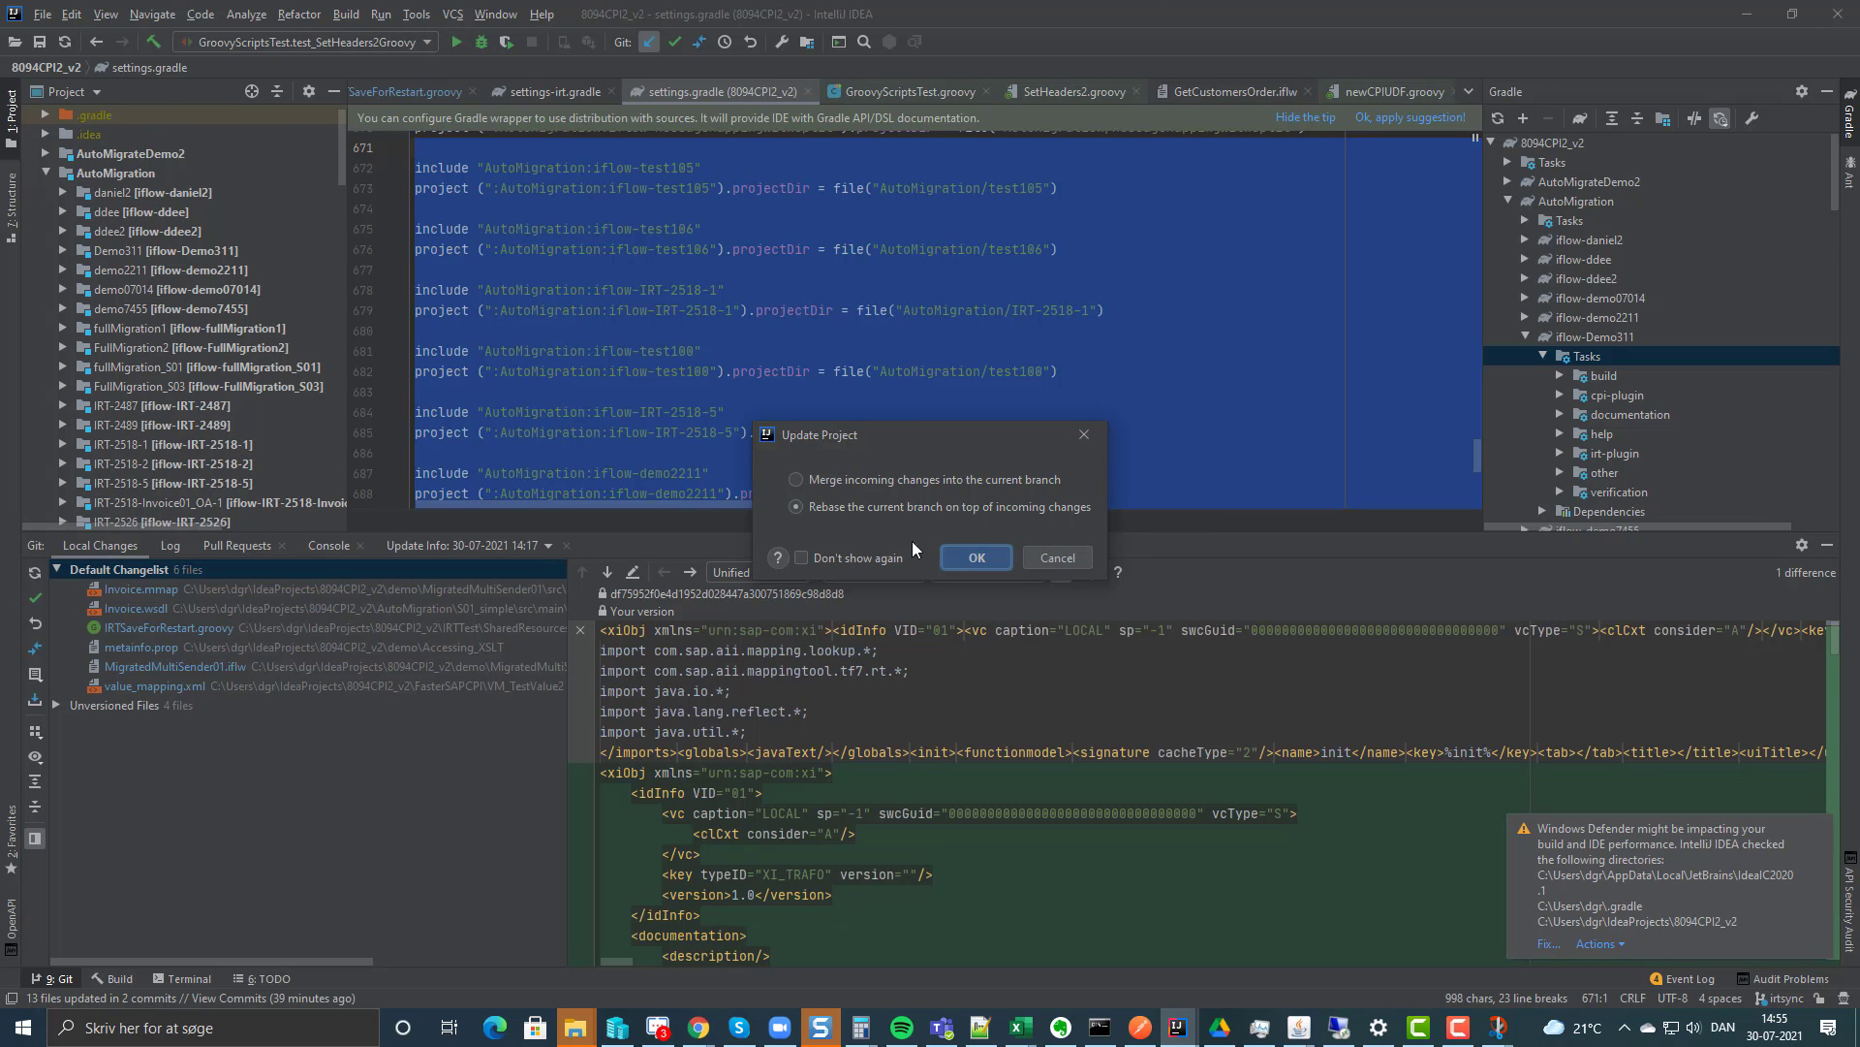
pyautogui.click(976, 558)
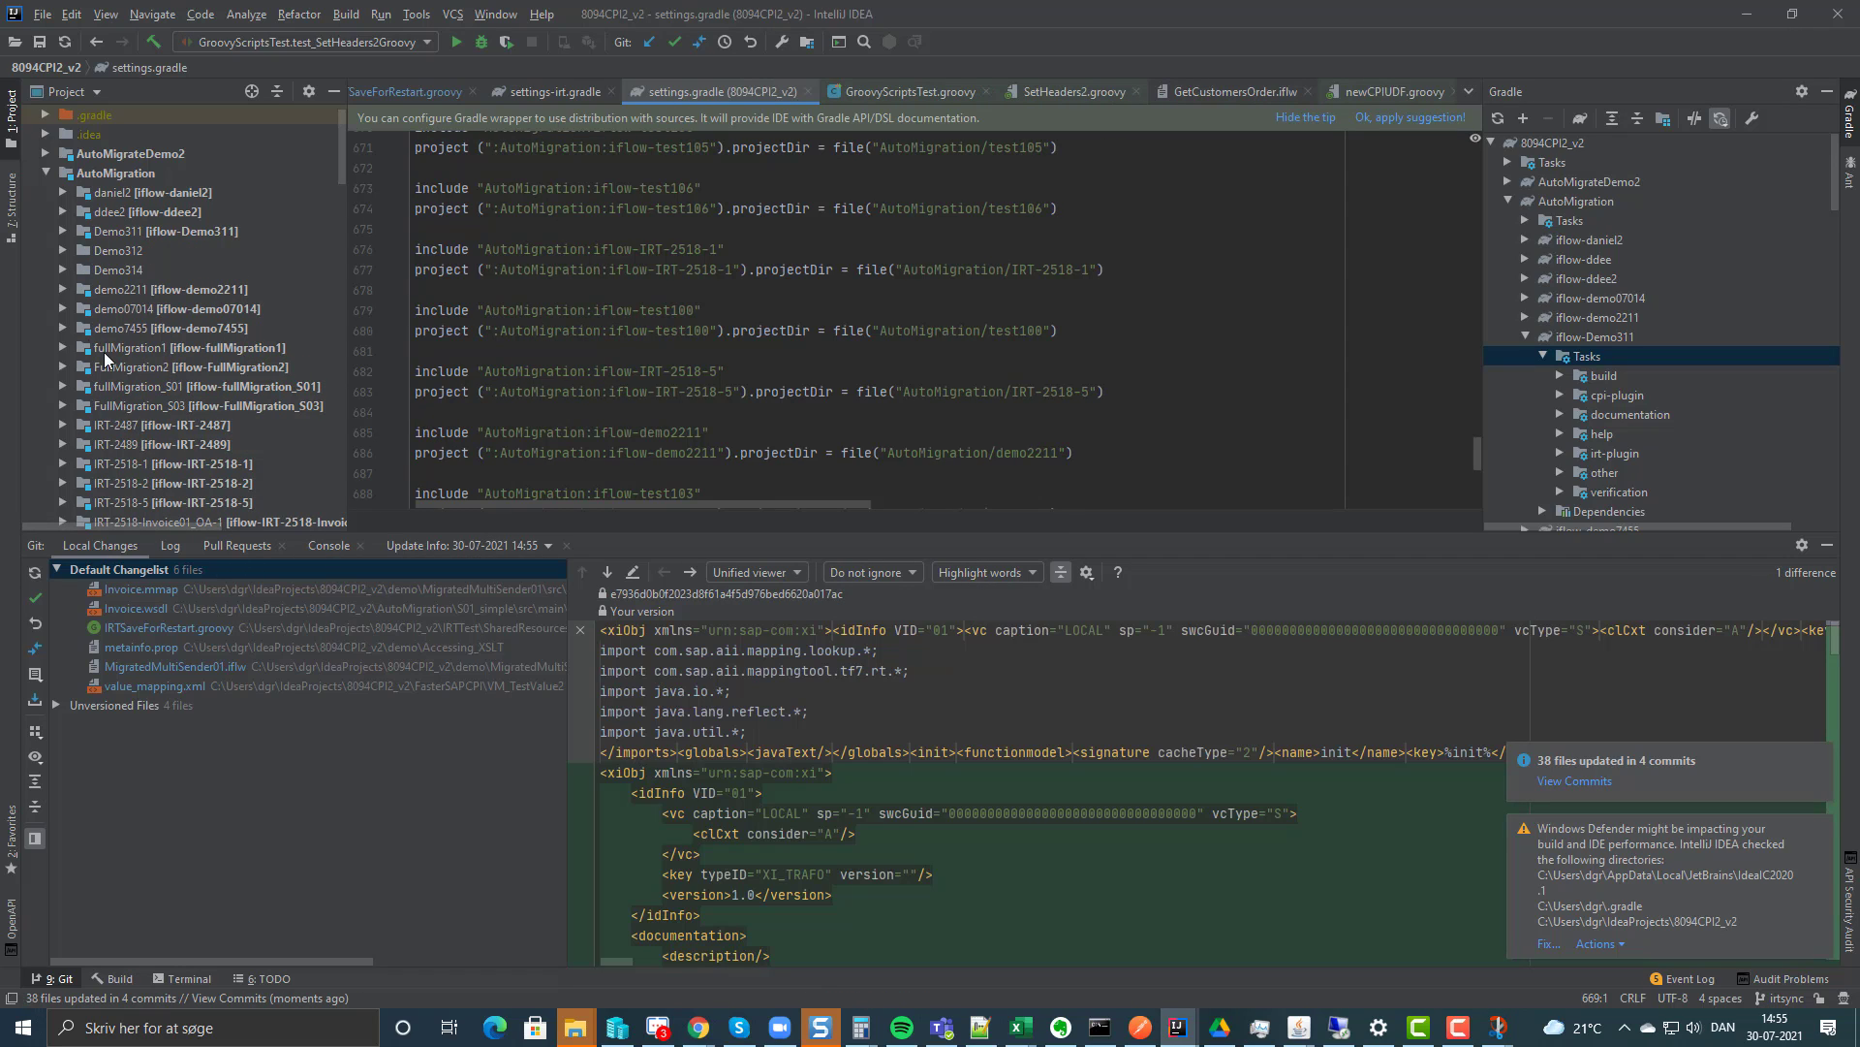
# Open Invoice_withLib.mmap from the mapping resources of the Demo314 project folder and look through its XML content.
pyautogui.click(61, 269)
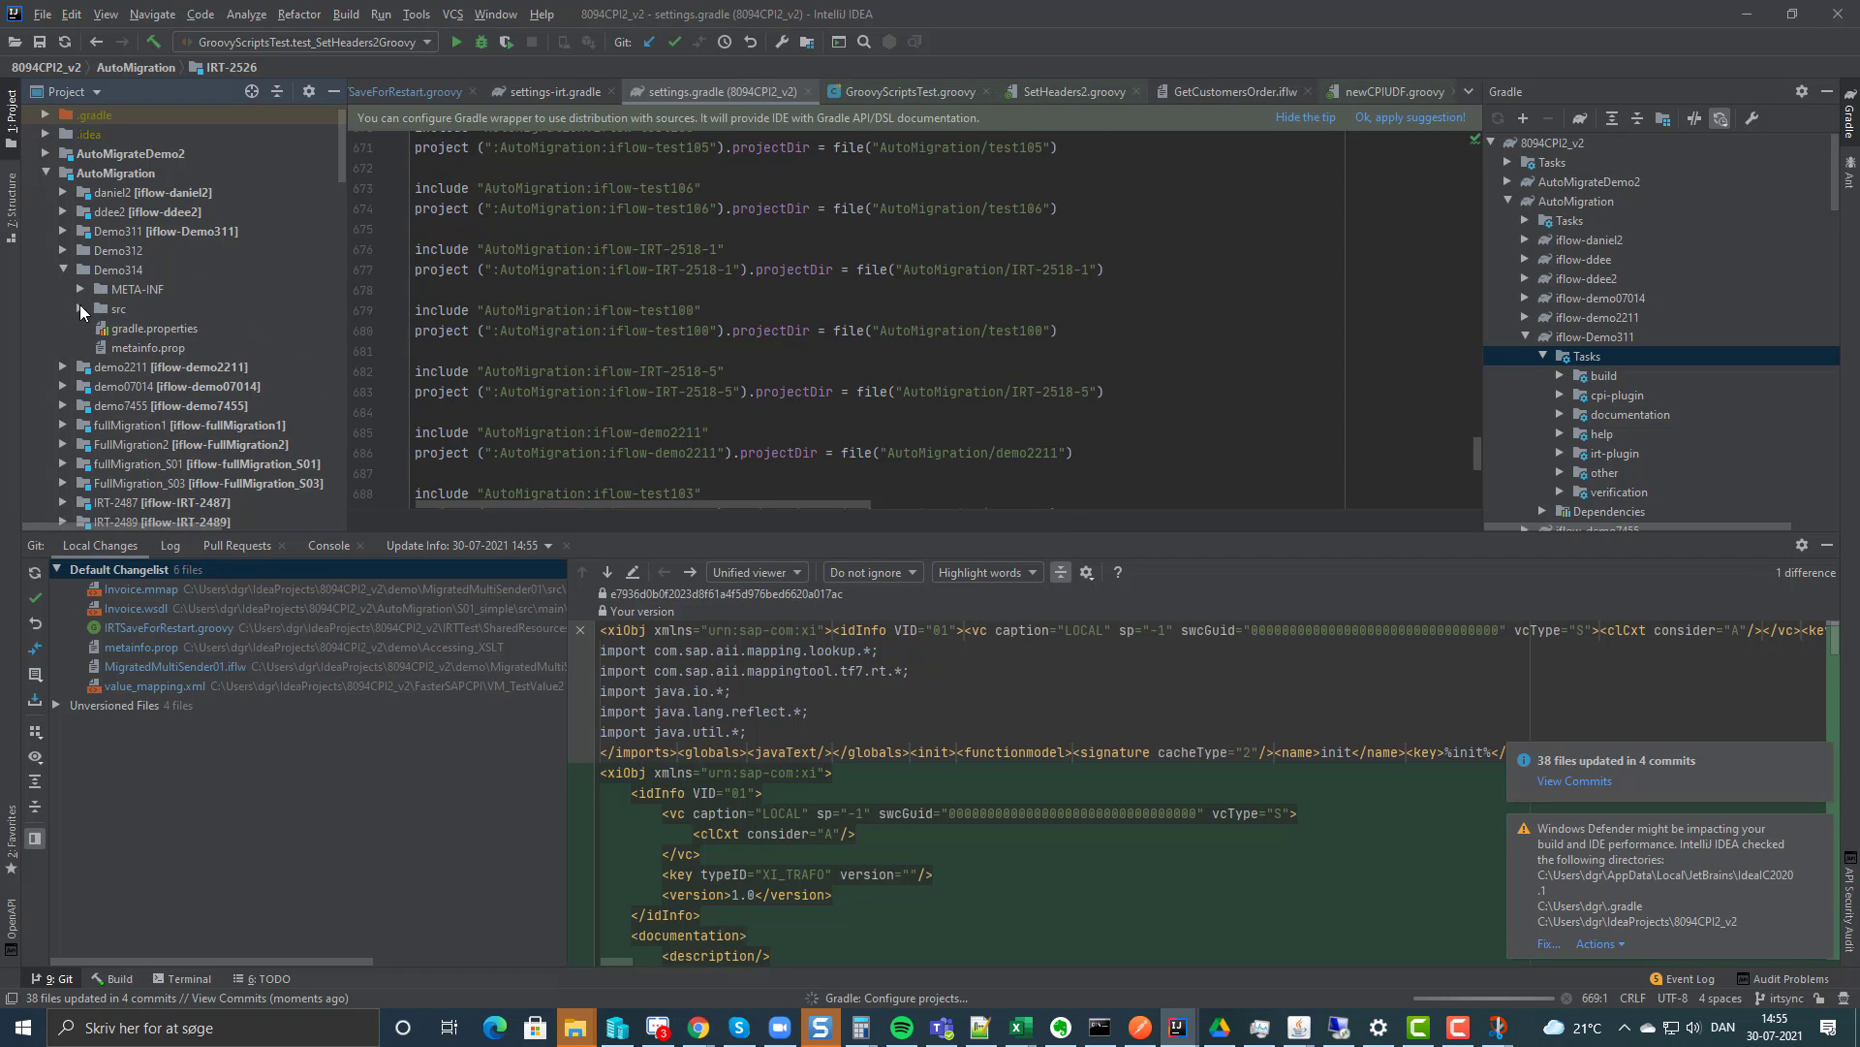
pyautogui.click(80, 306)
pyautogui.click(99, 328)
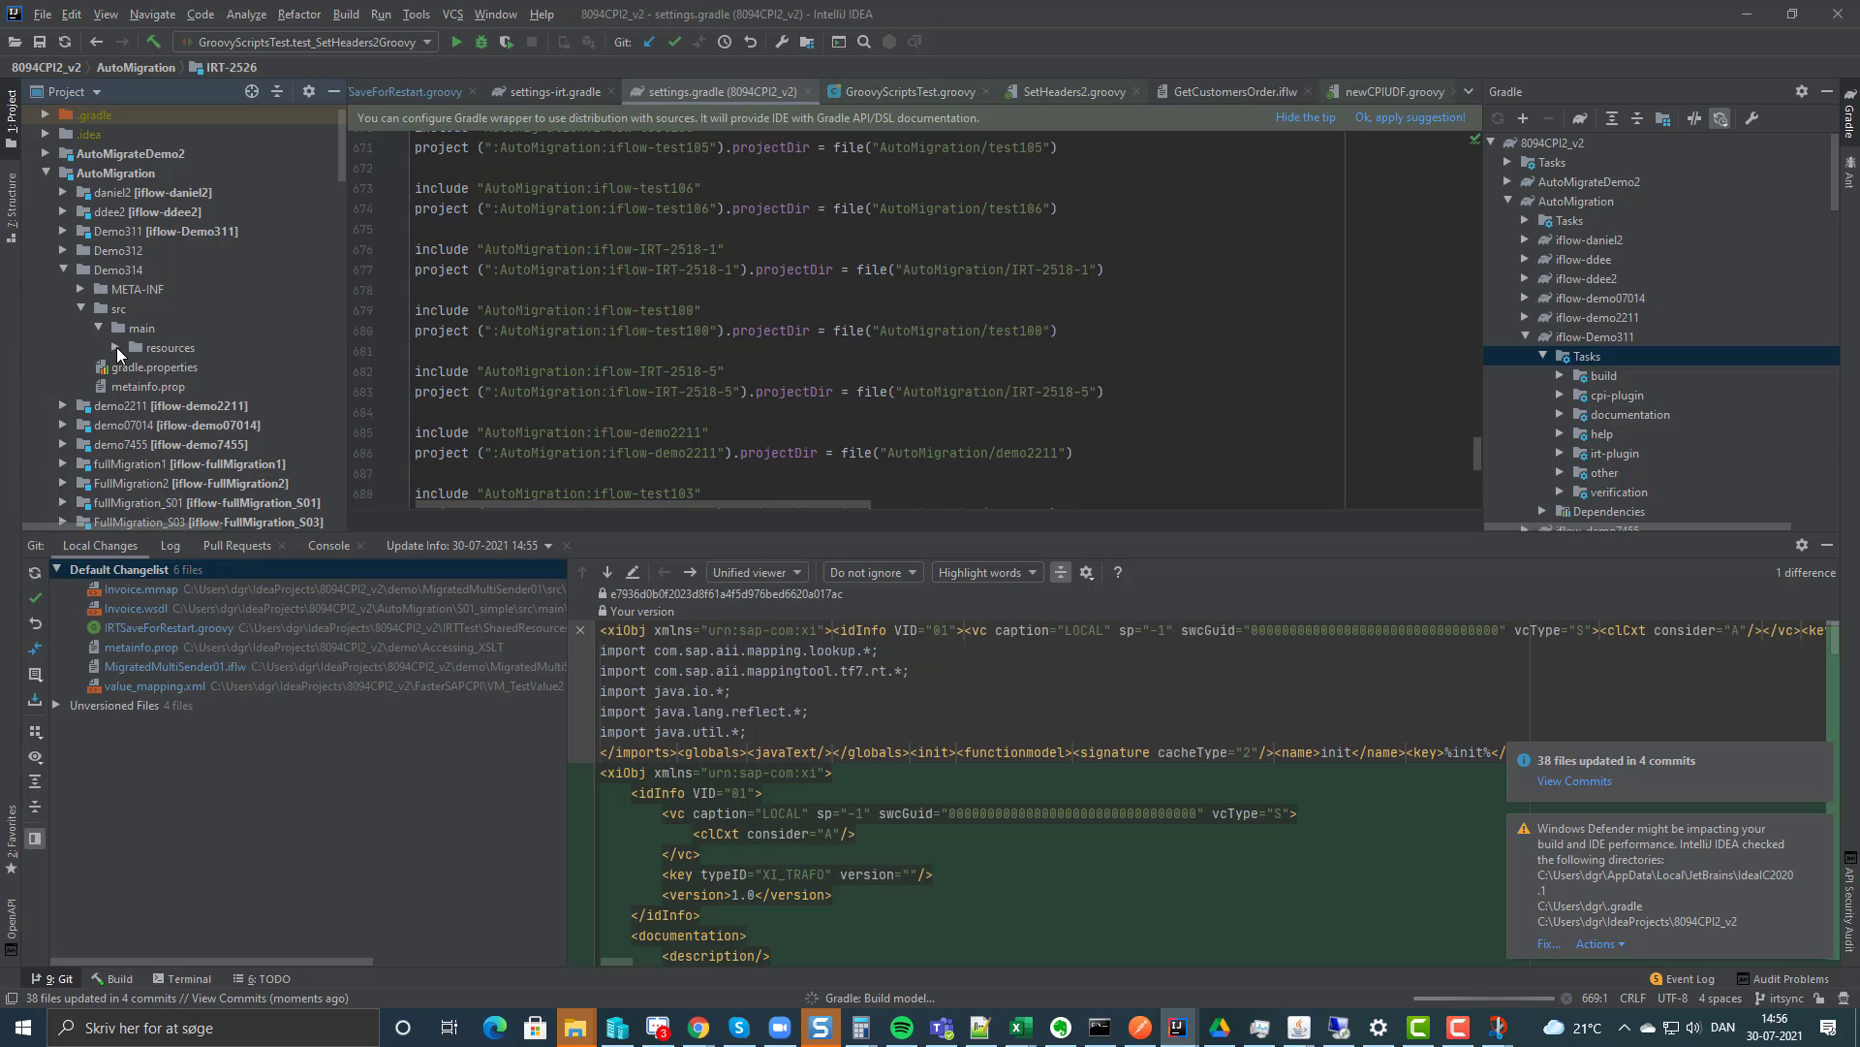
pyautogui.click(116, 347)
pyautogui.click(132, 366)
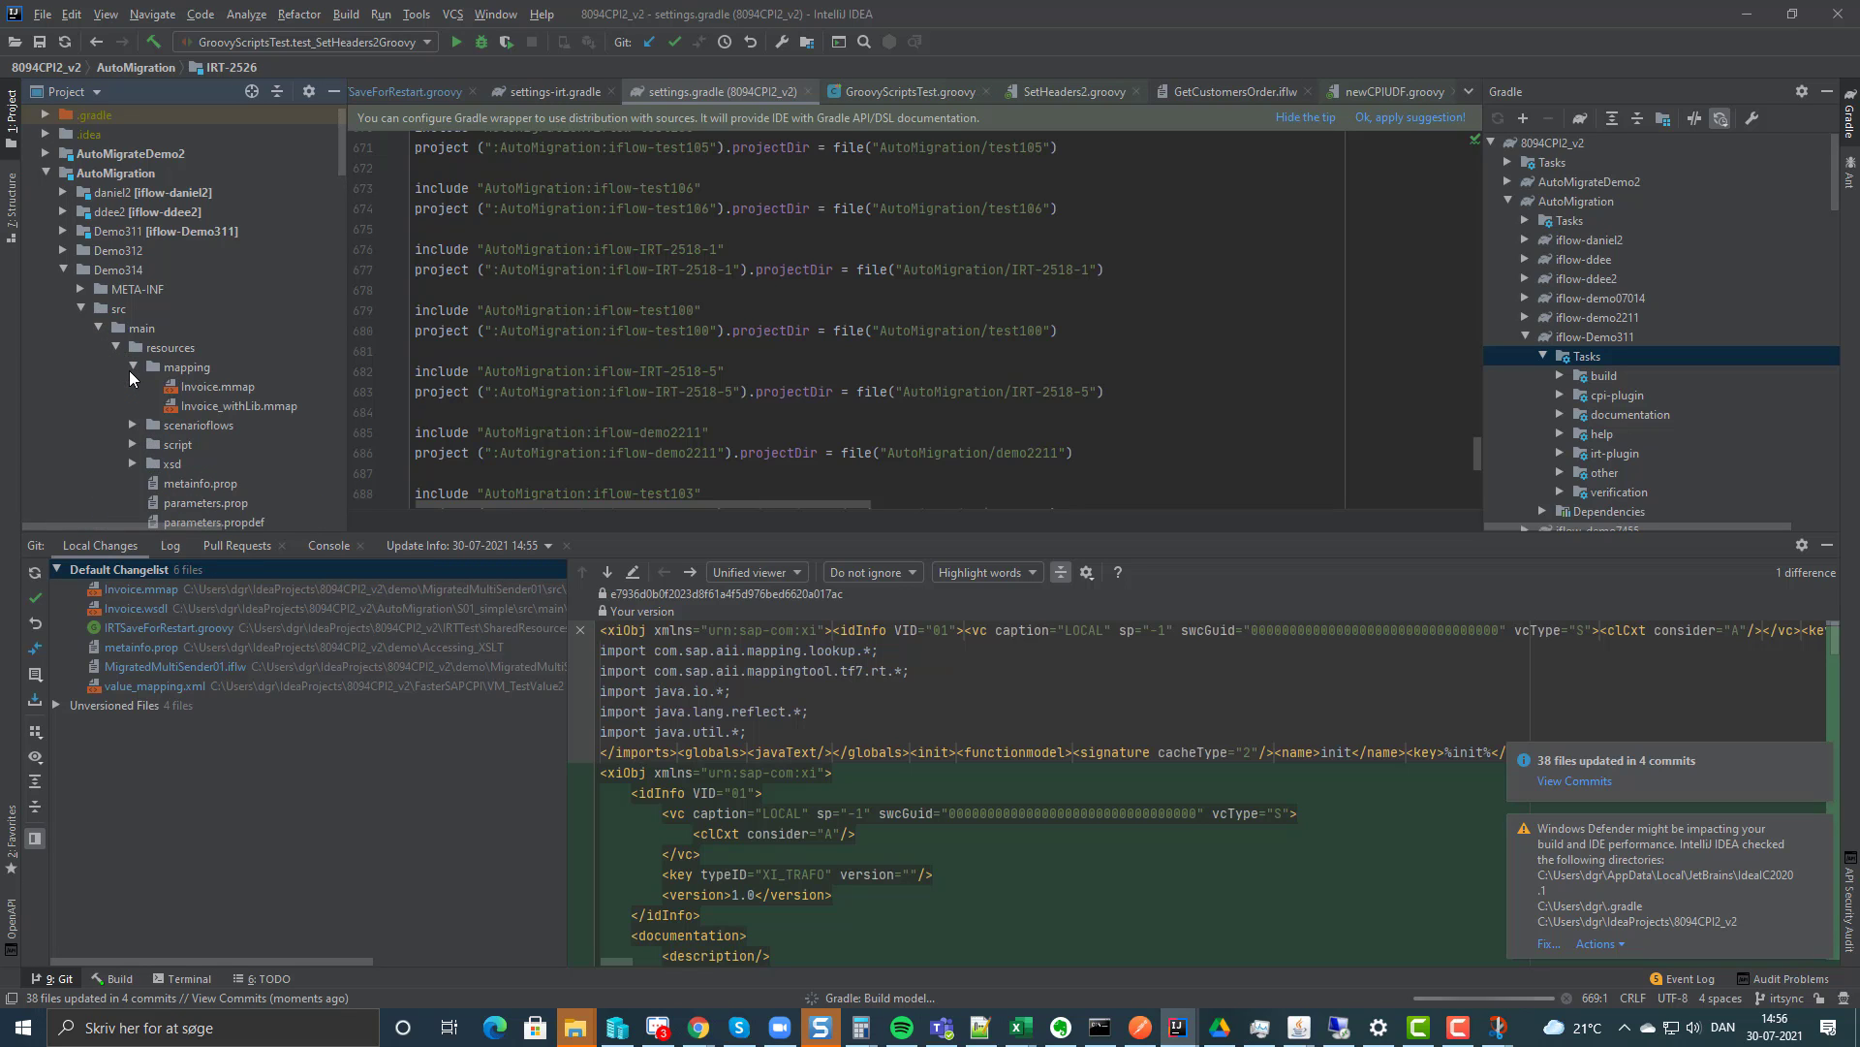
pyautogui.doubleClick(209, 404)
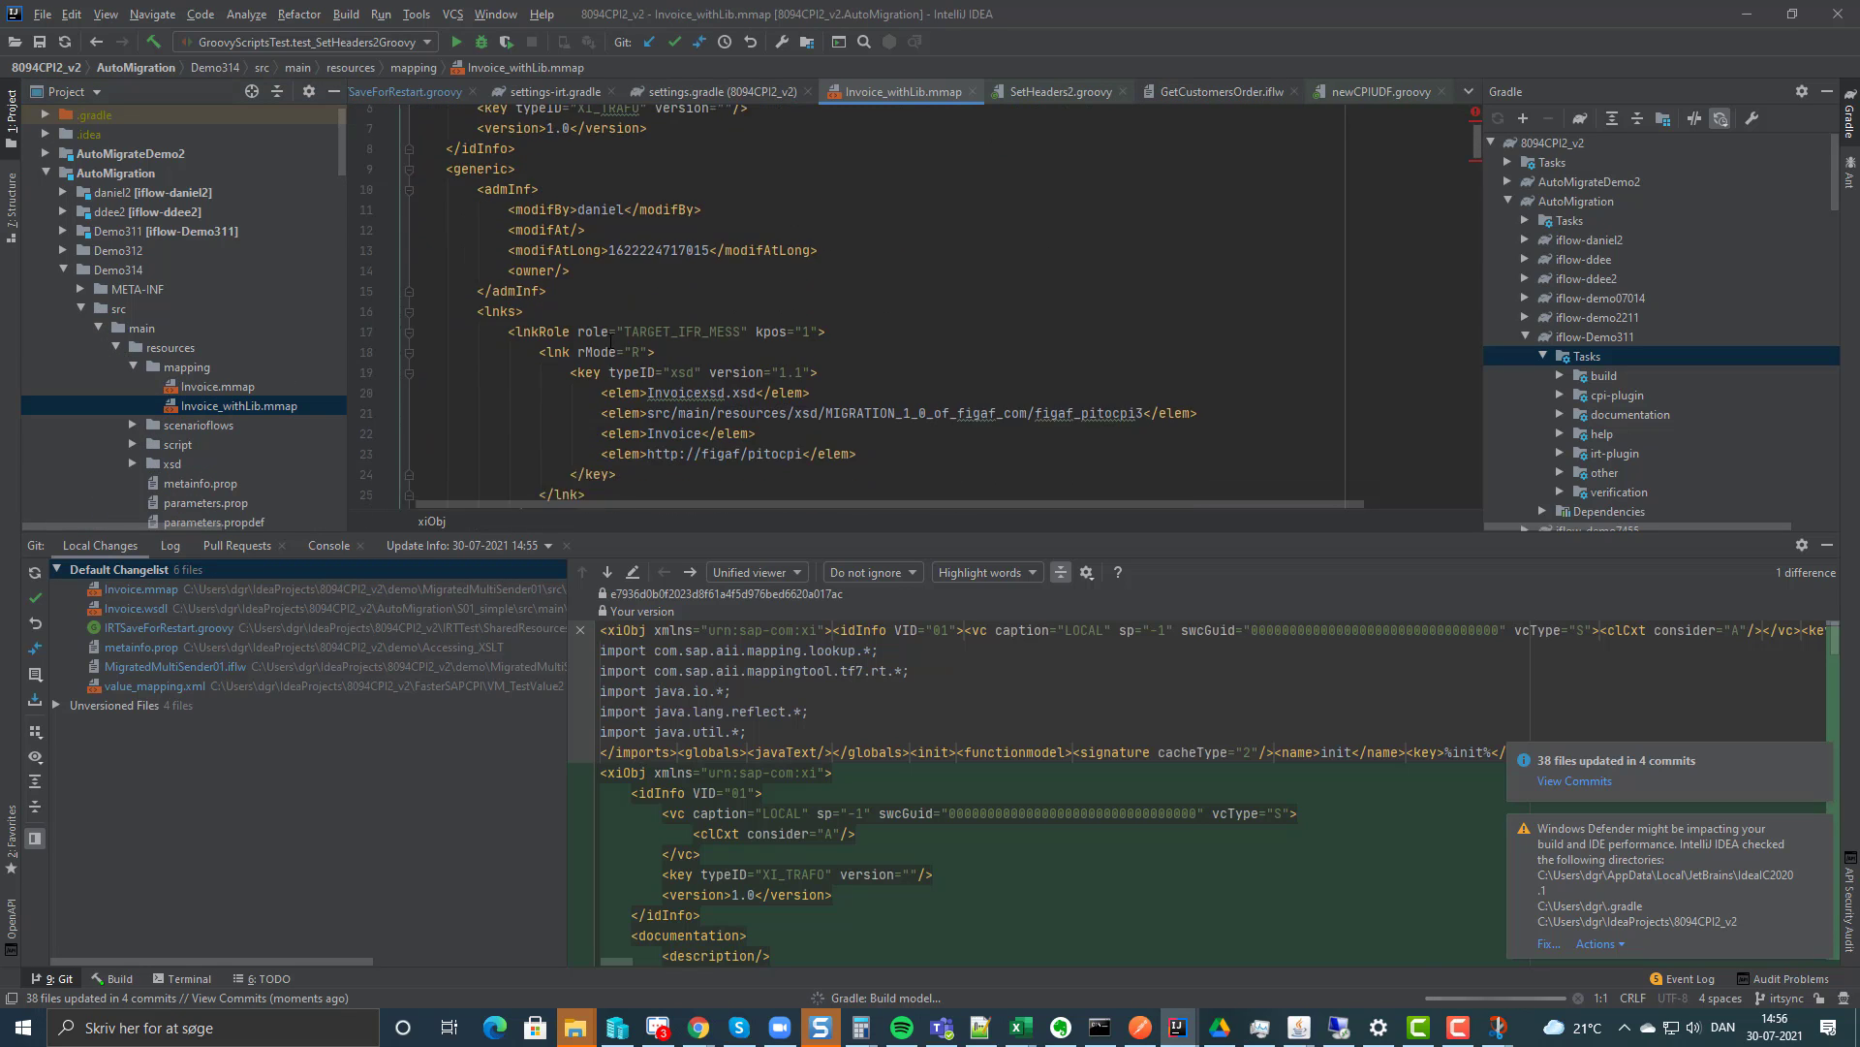
pyautogui.scroll(-6, 611, 339)
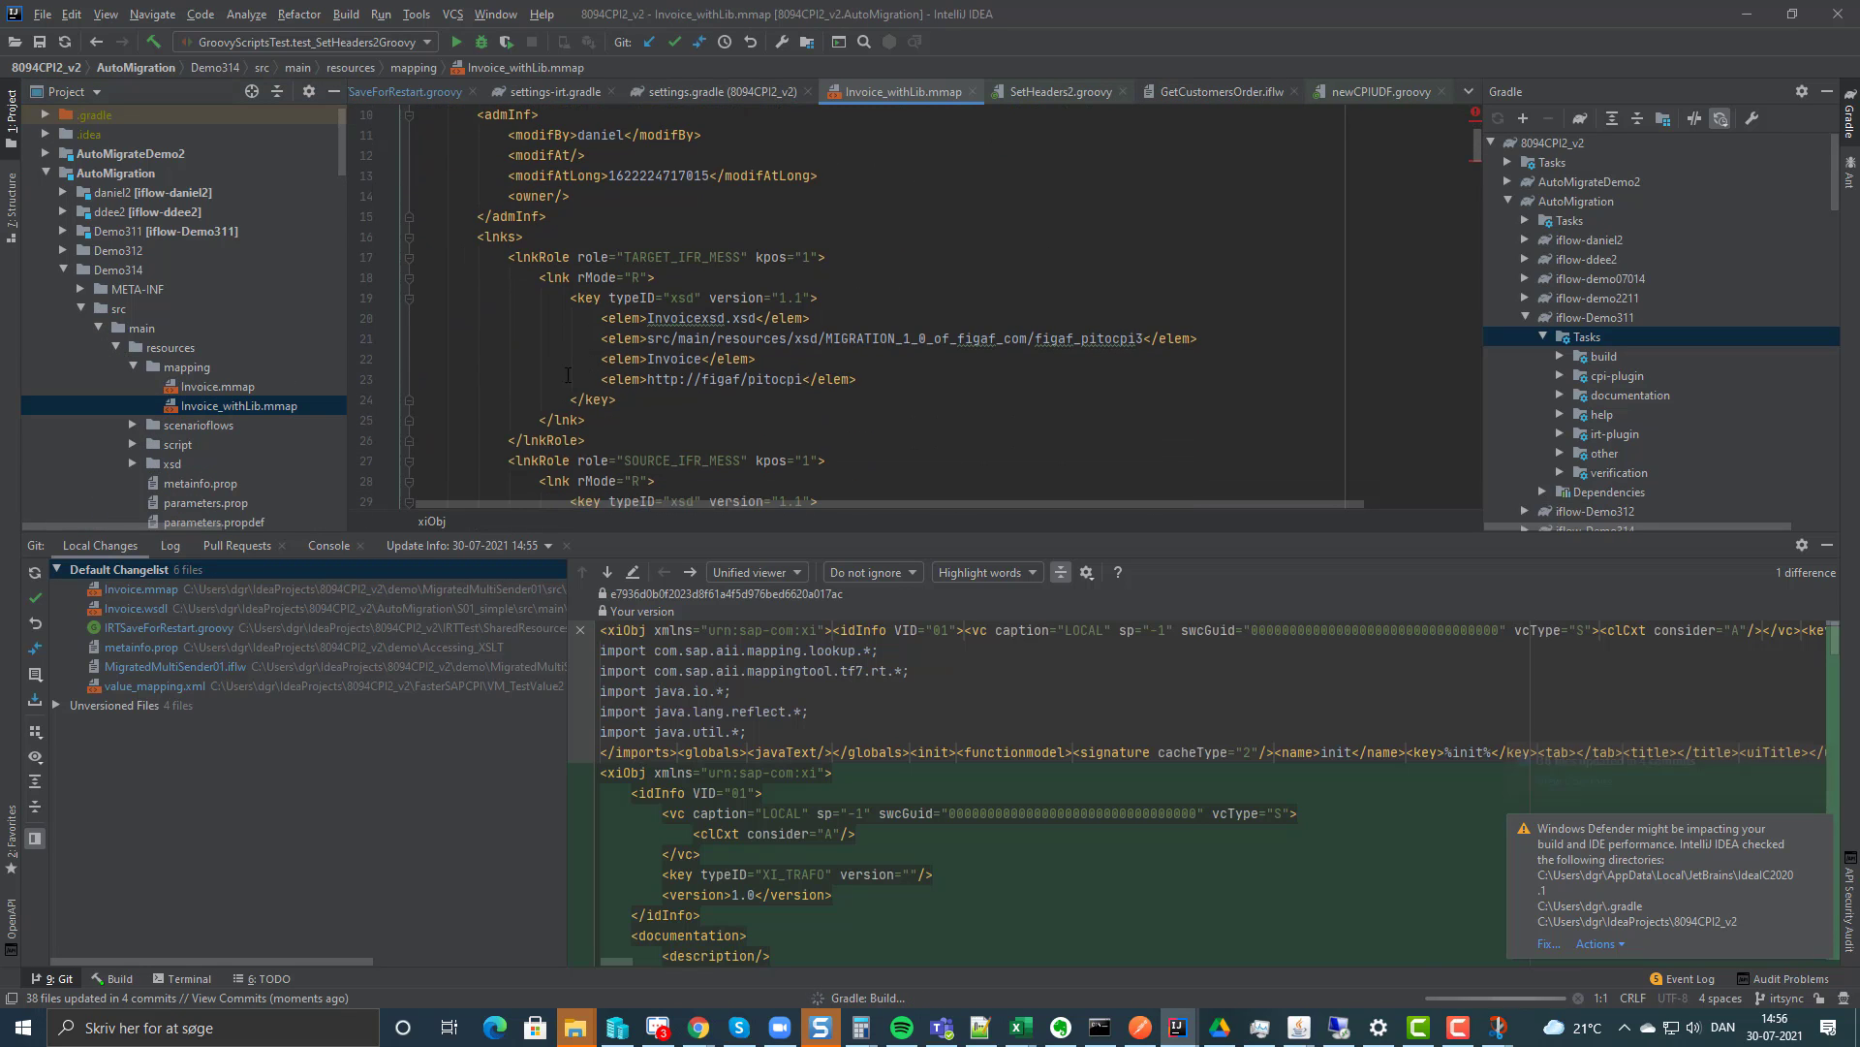
# Open the migrated InvoiceAdd Groovy script from the script resources of the Demo314 project folder.
pyautogui.click(133, 444)
pyautogui.click(190, 463)
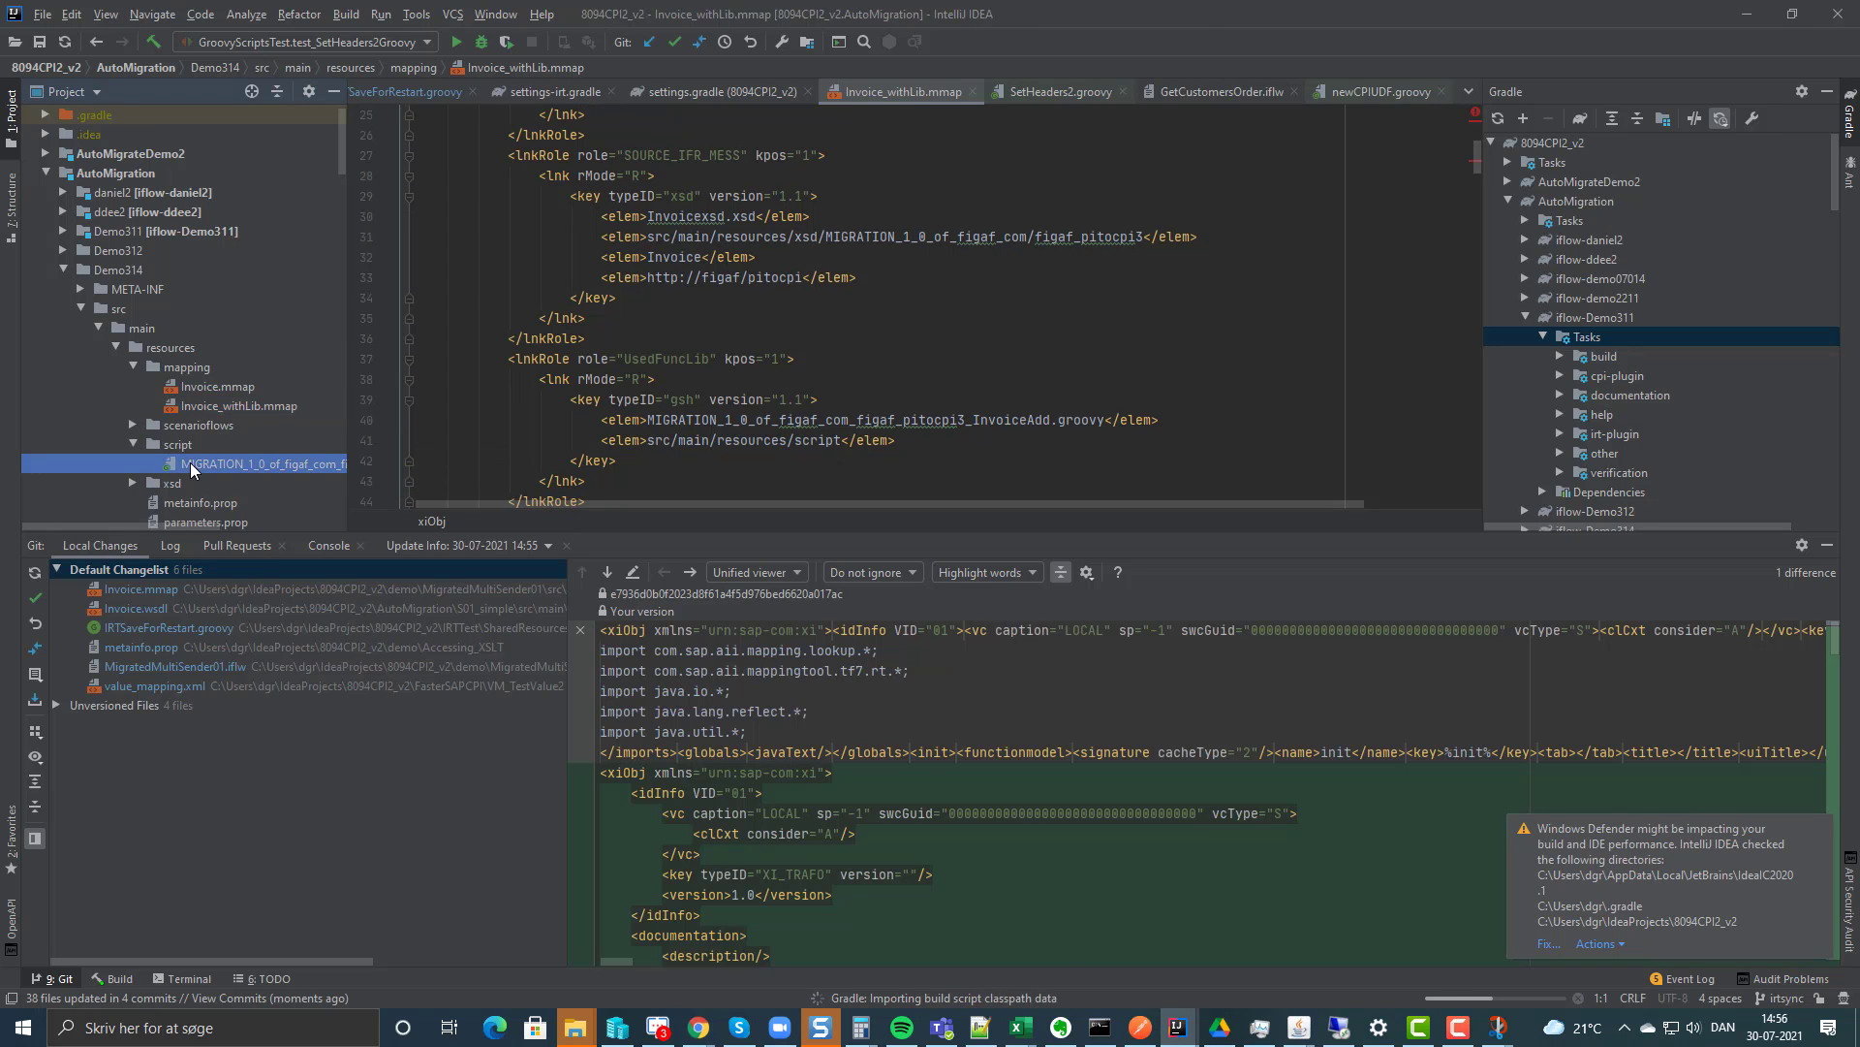
pyautogui.doubleClick(190, 464)
pyautogui.scroll(-1, 516, 391)
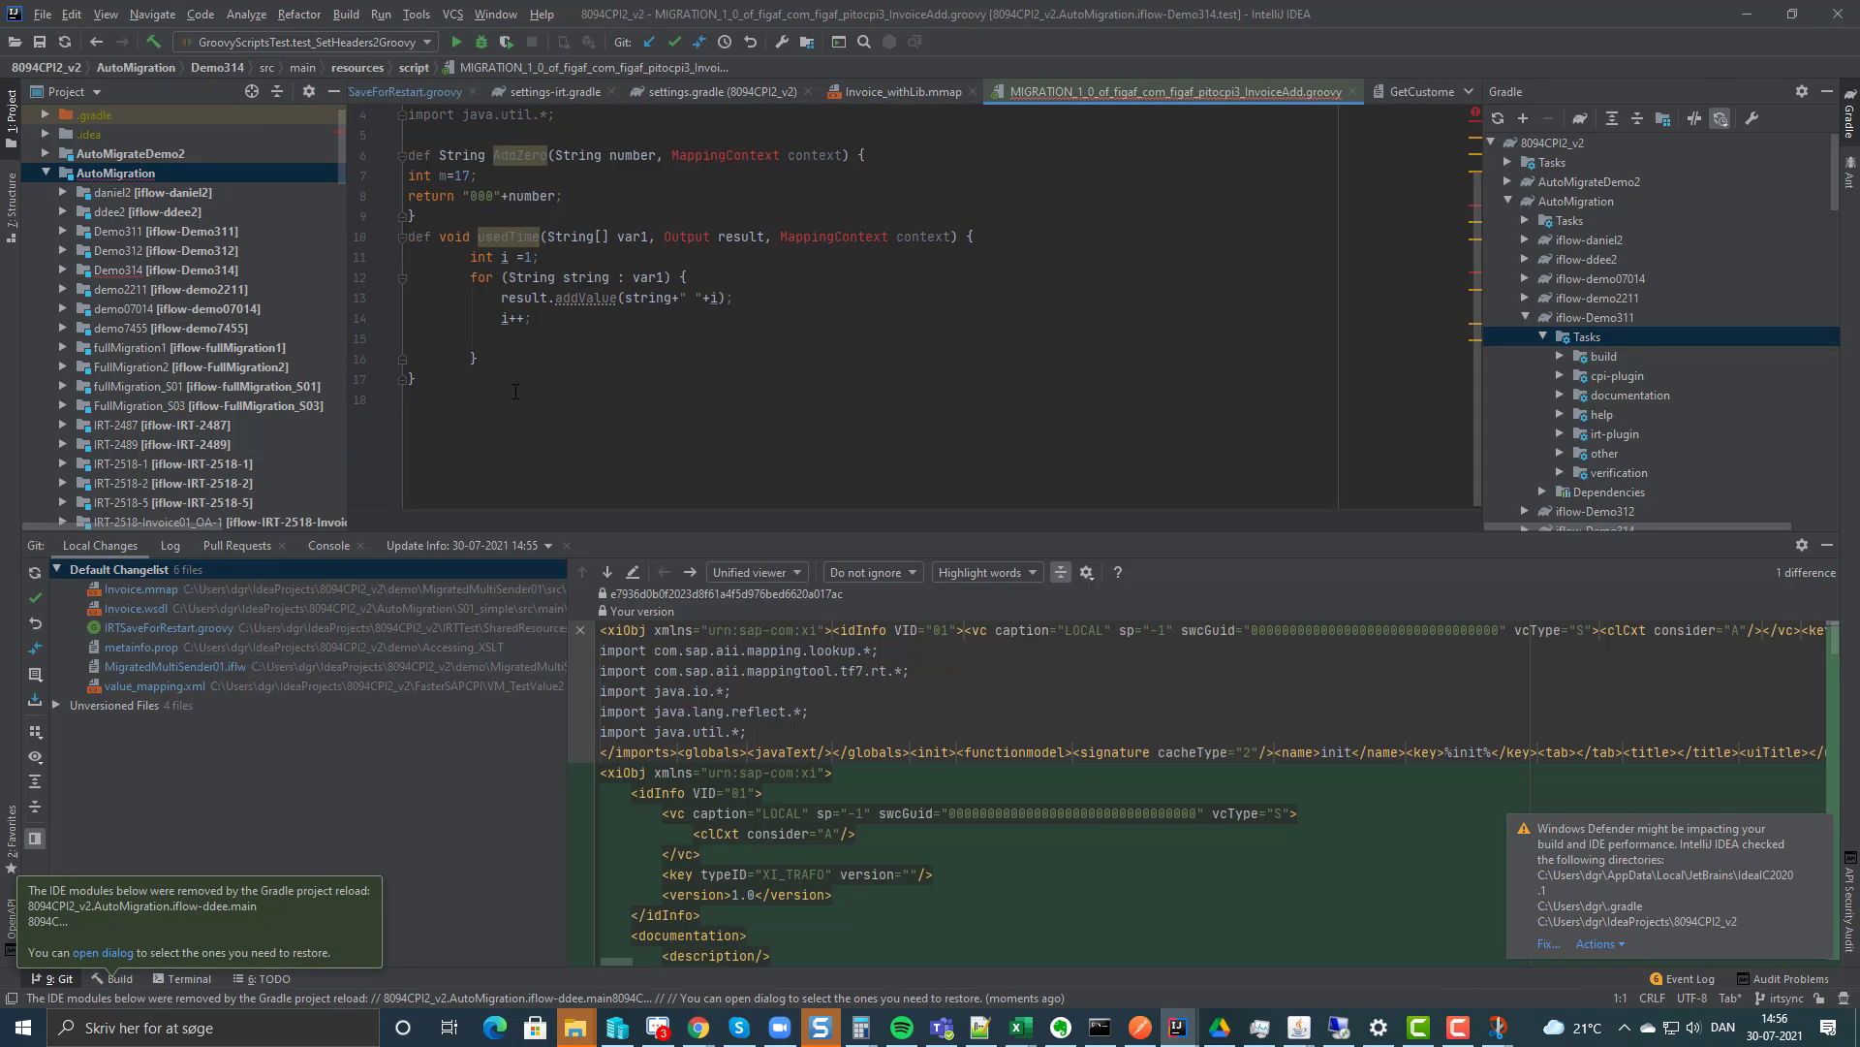
# Locate the InvoiceAdd script again under Demo314's main resources in the project tree and read through its functions from the imports onward.
pyautogui.scroll(-15, 143, 356)
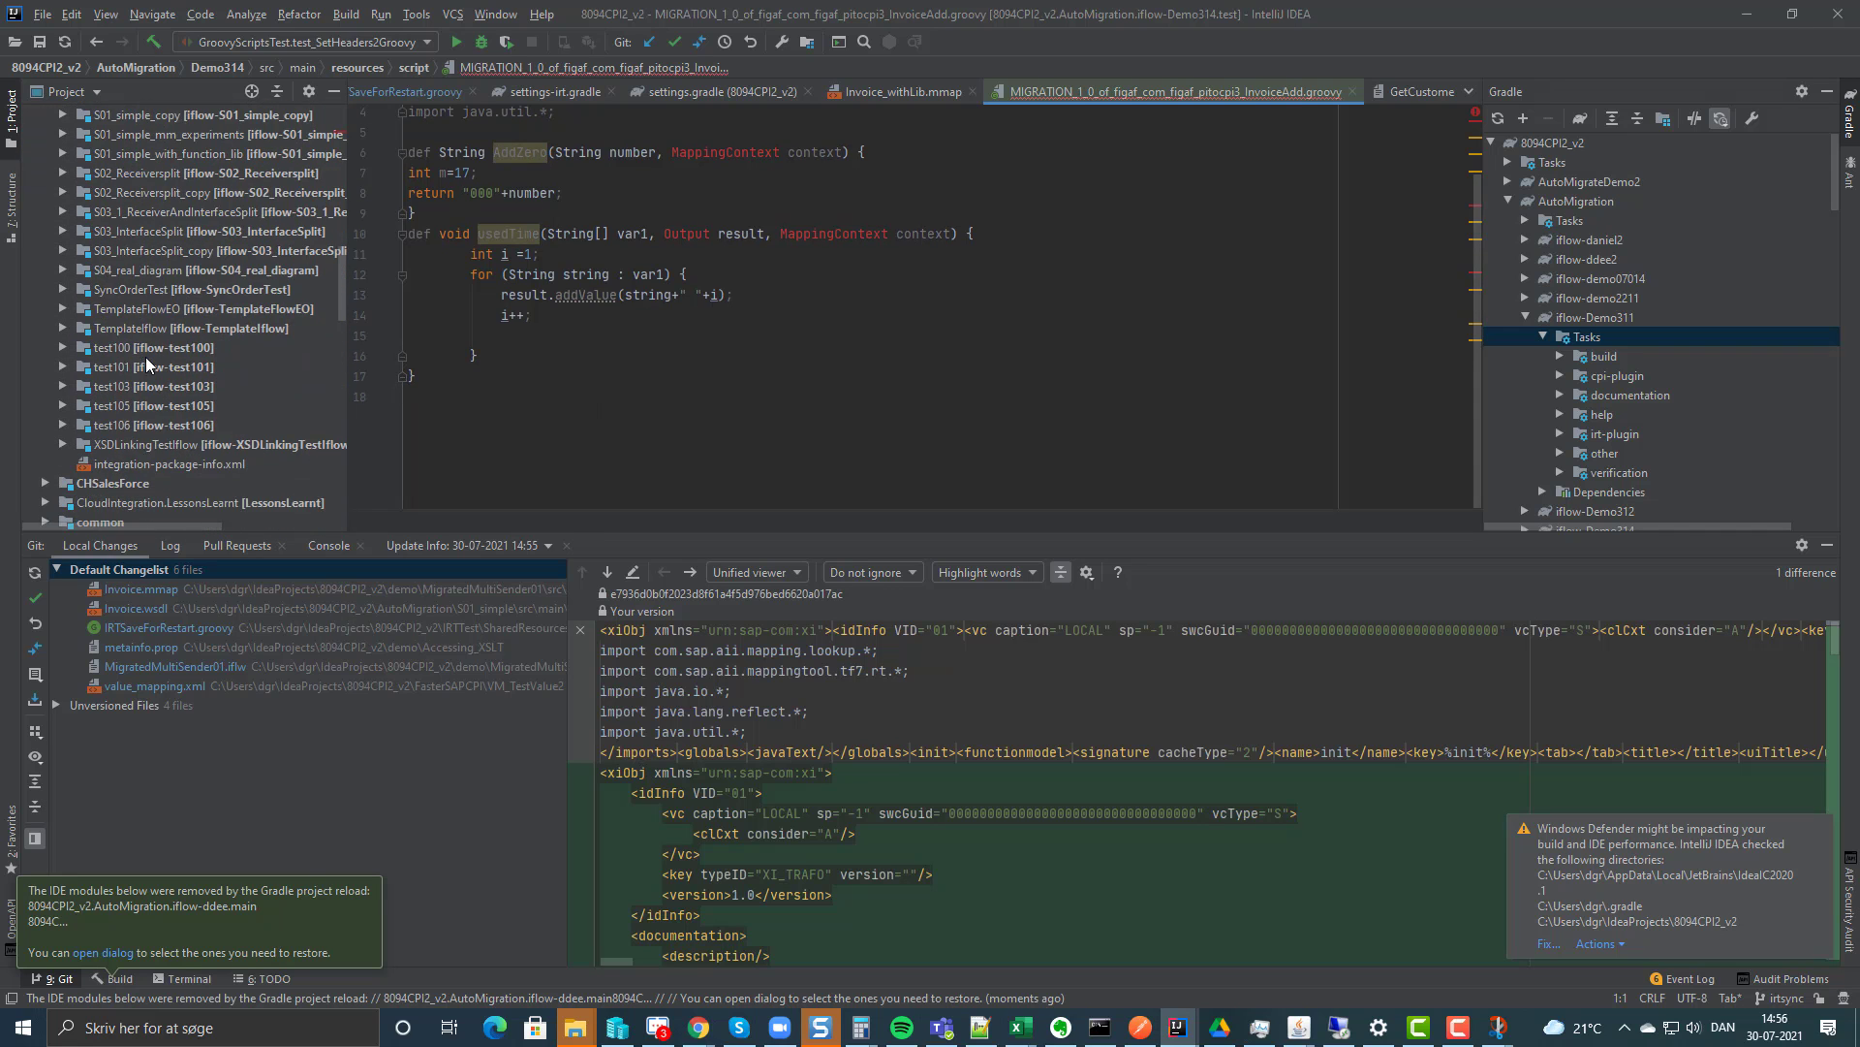
pyautogui.scroll(15, 145, 356)
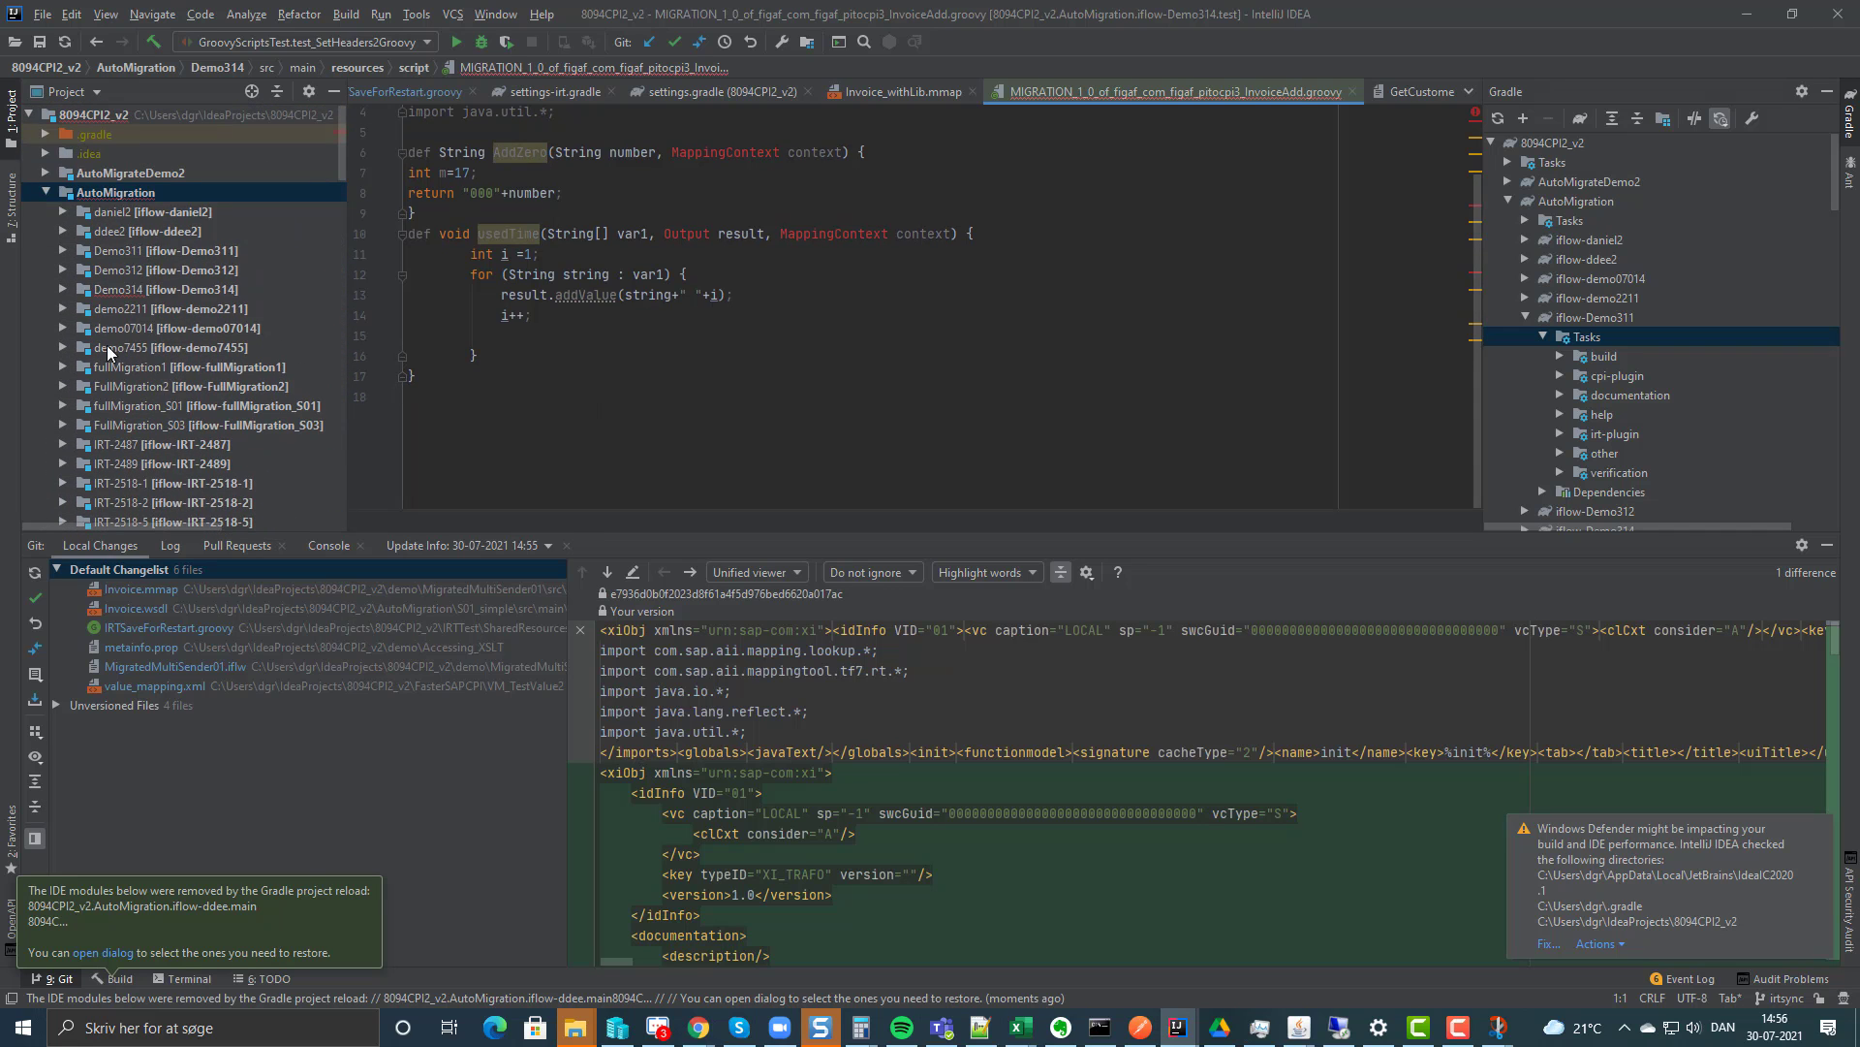
pyautogui.click(60, 288)
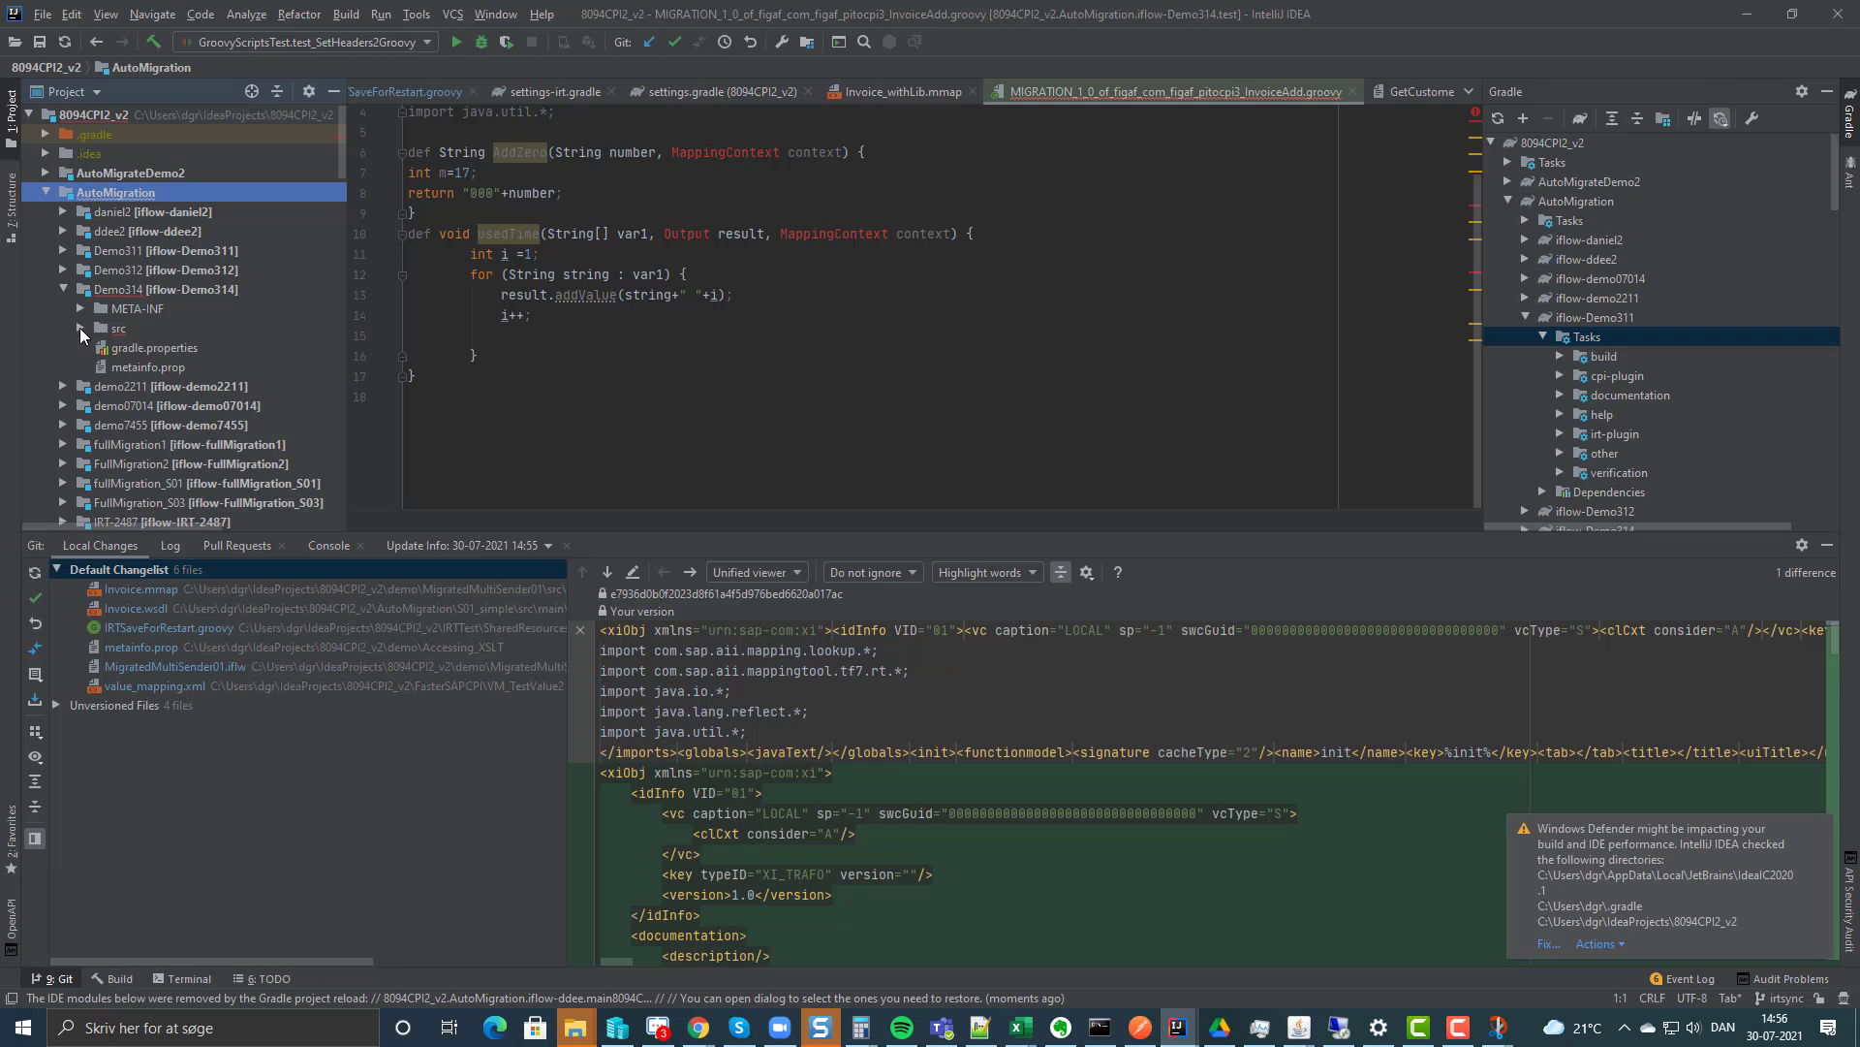
pyautogui.click(79, 328)
pyautogui.click(97, 347)
pyautogui.click(116, 366)
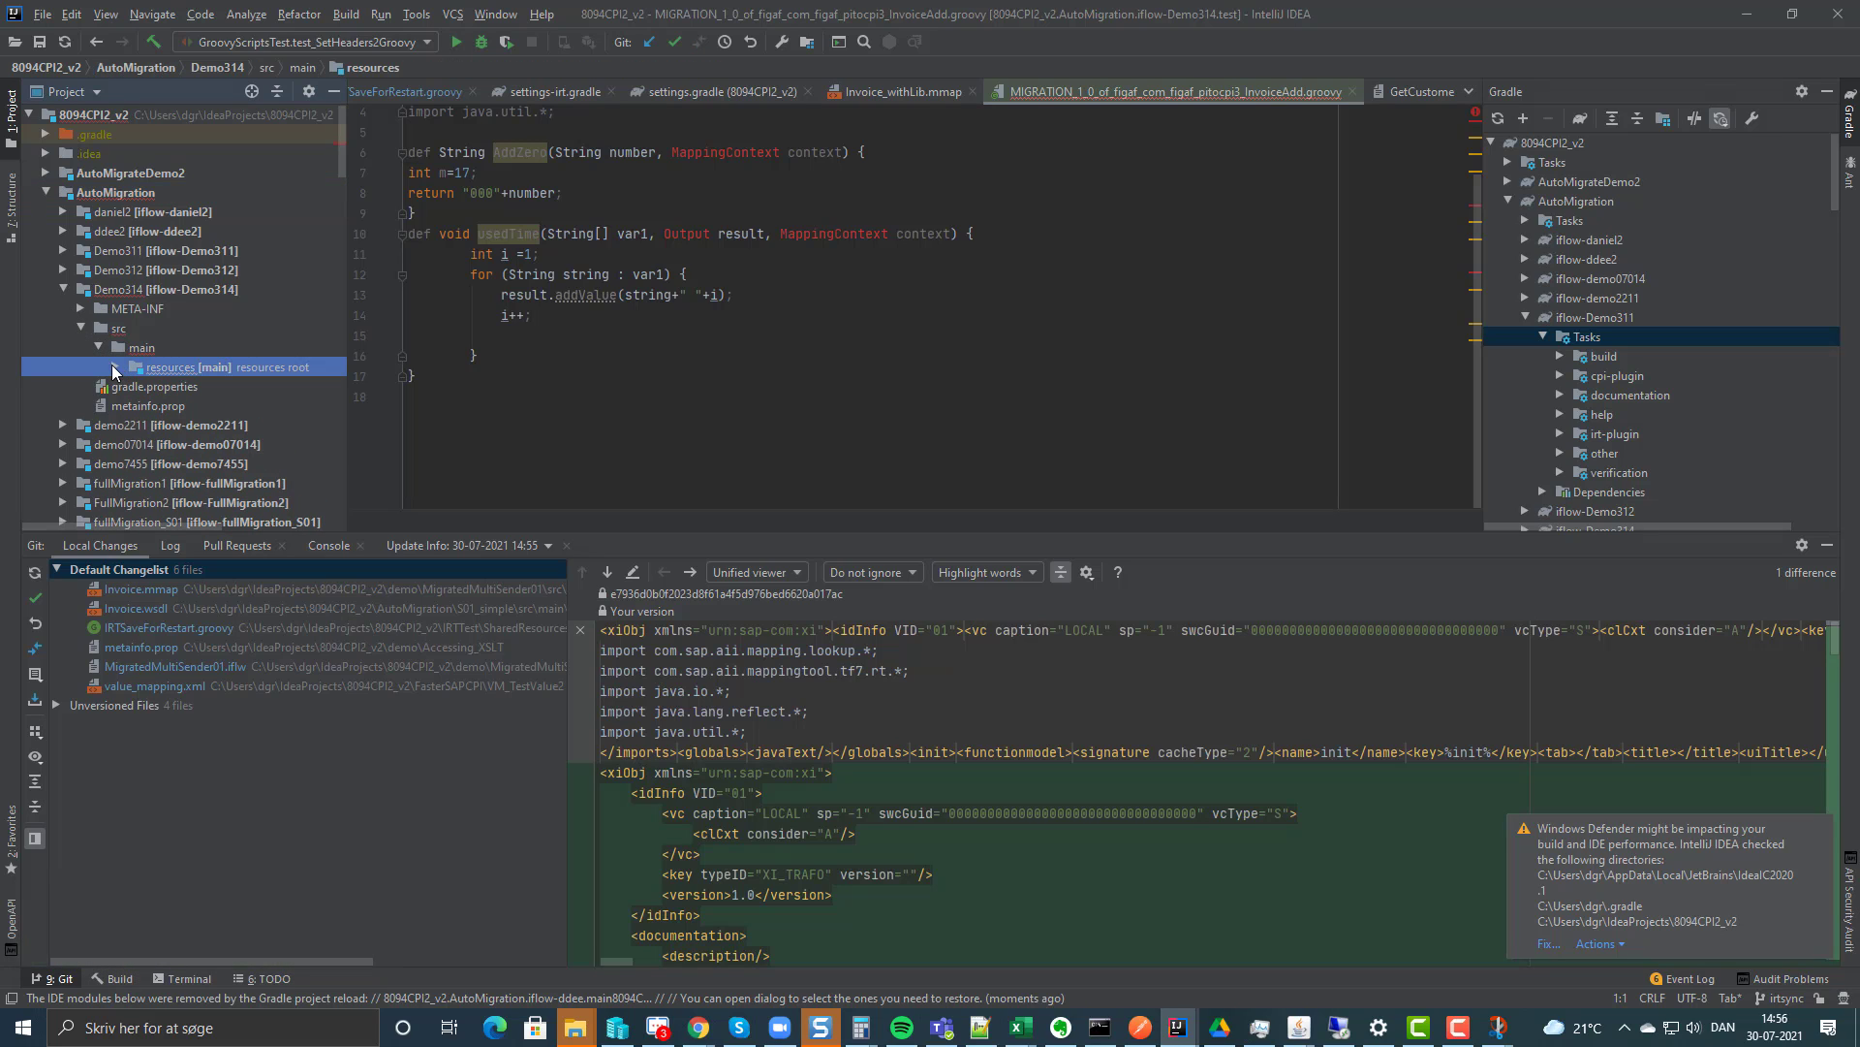
pyautogui.click(135, 426)
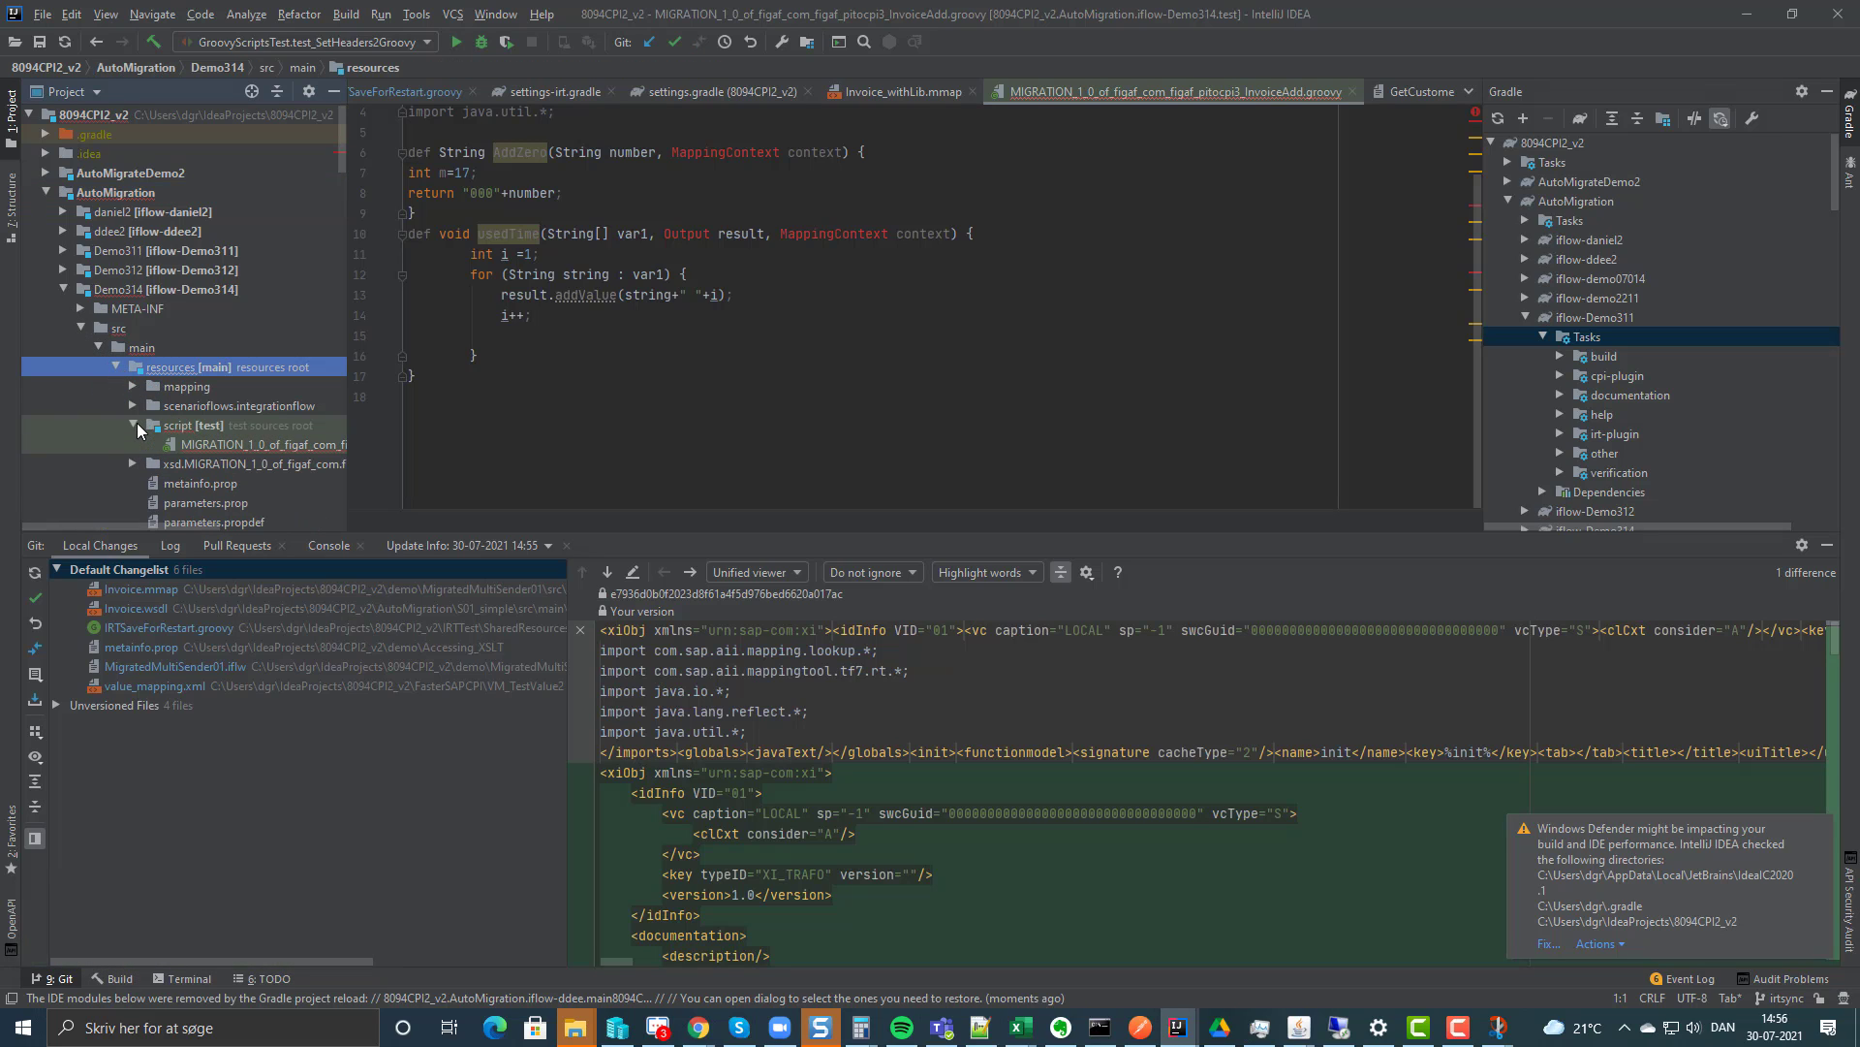
pyautogui.click(224, 446)
pyautogui.scroll(1, 1119, 411)
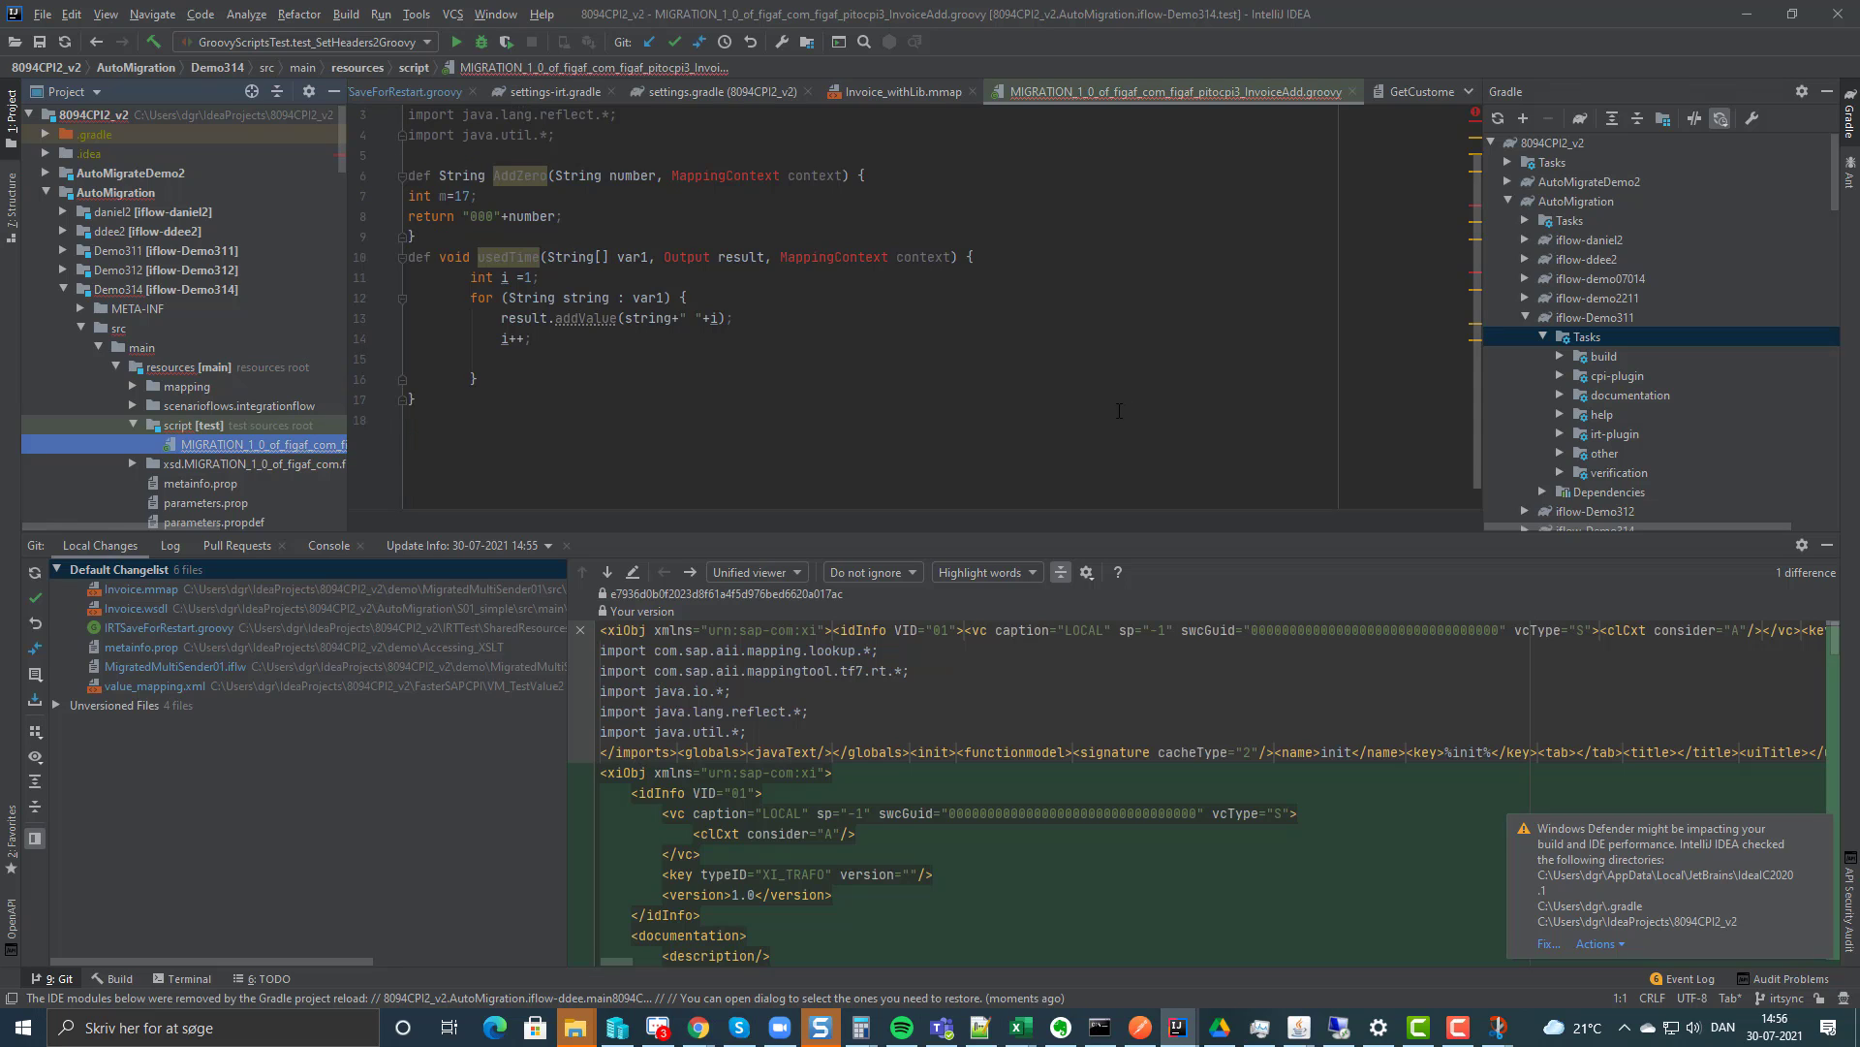
pyautogui.scroll(1, 1120, 411)
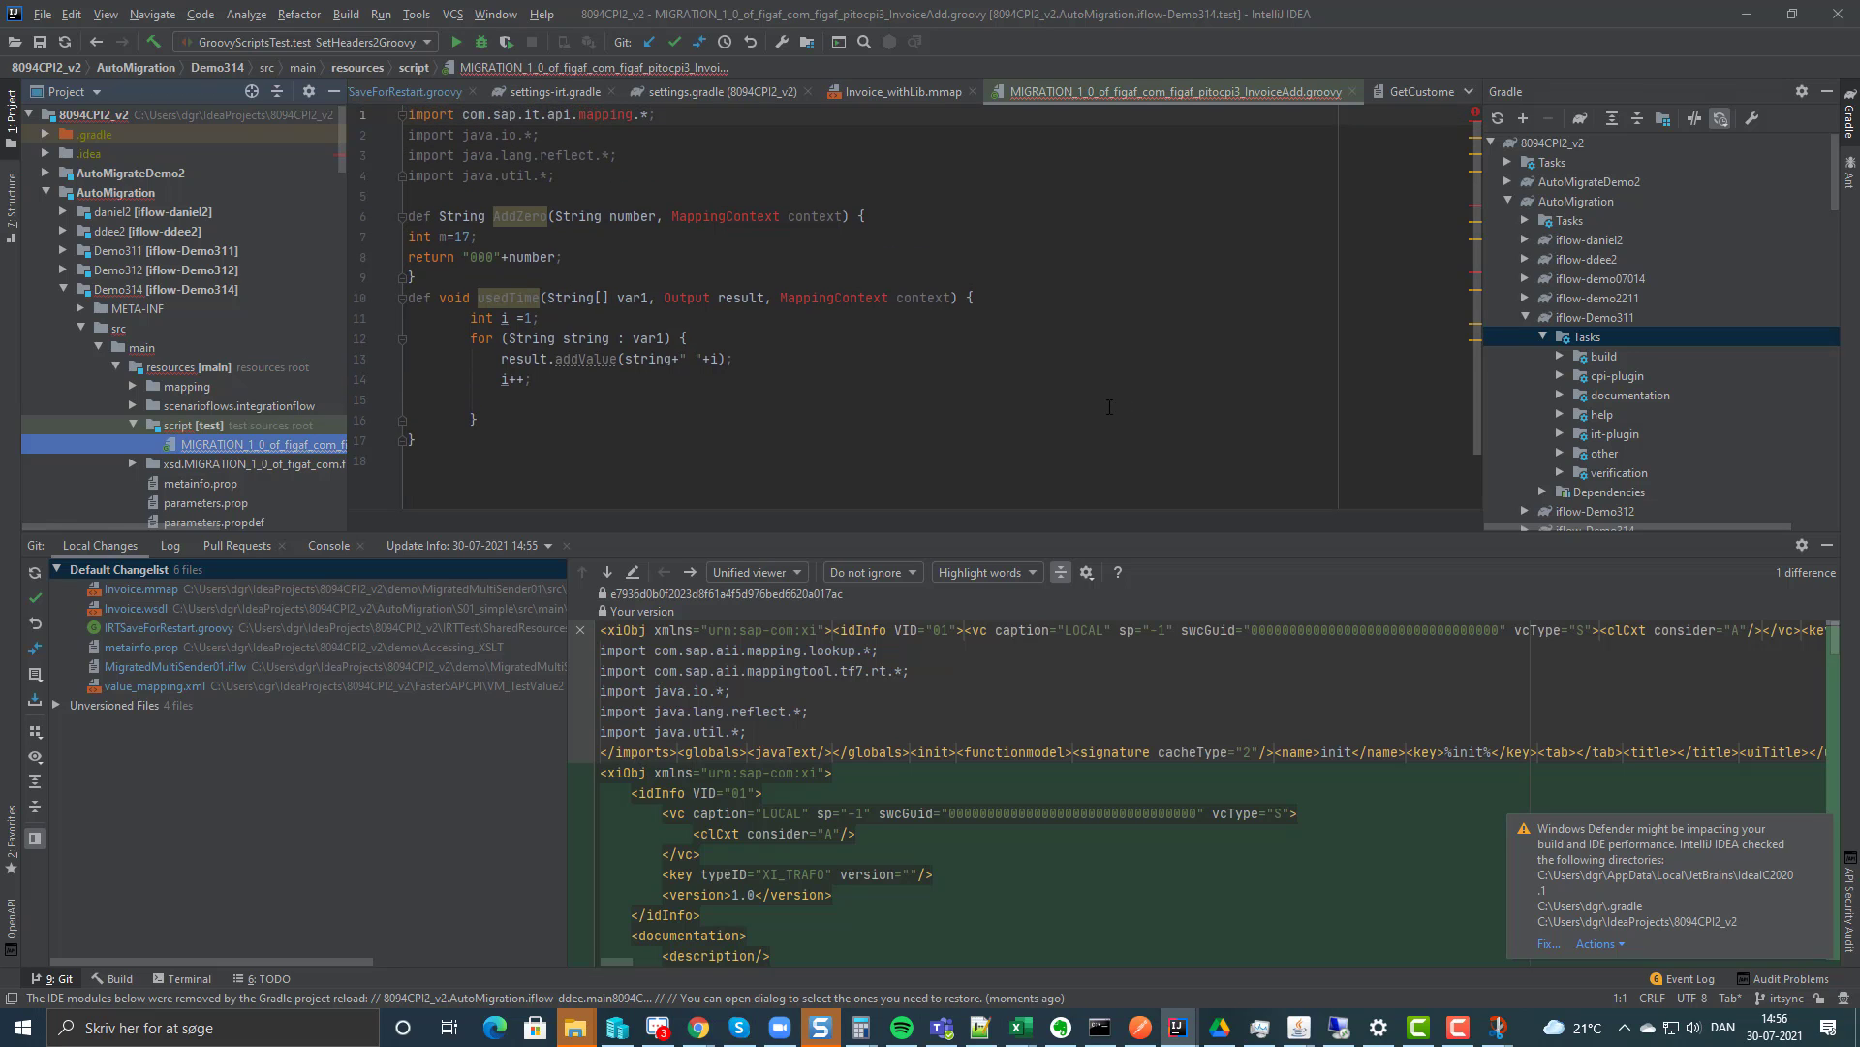
# Expand the iflow-Demo314 Gradle module instead of iflow-Demo311, and open Invoicexsd.xsd from Demo314's xsd resources to look through the schema.
pyautogui.click(1523, 319)
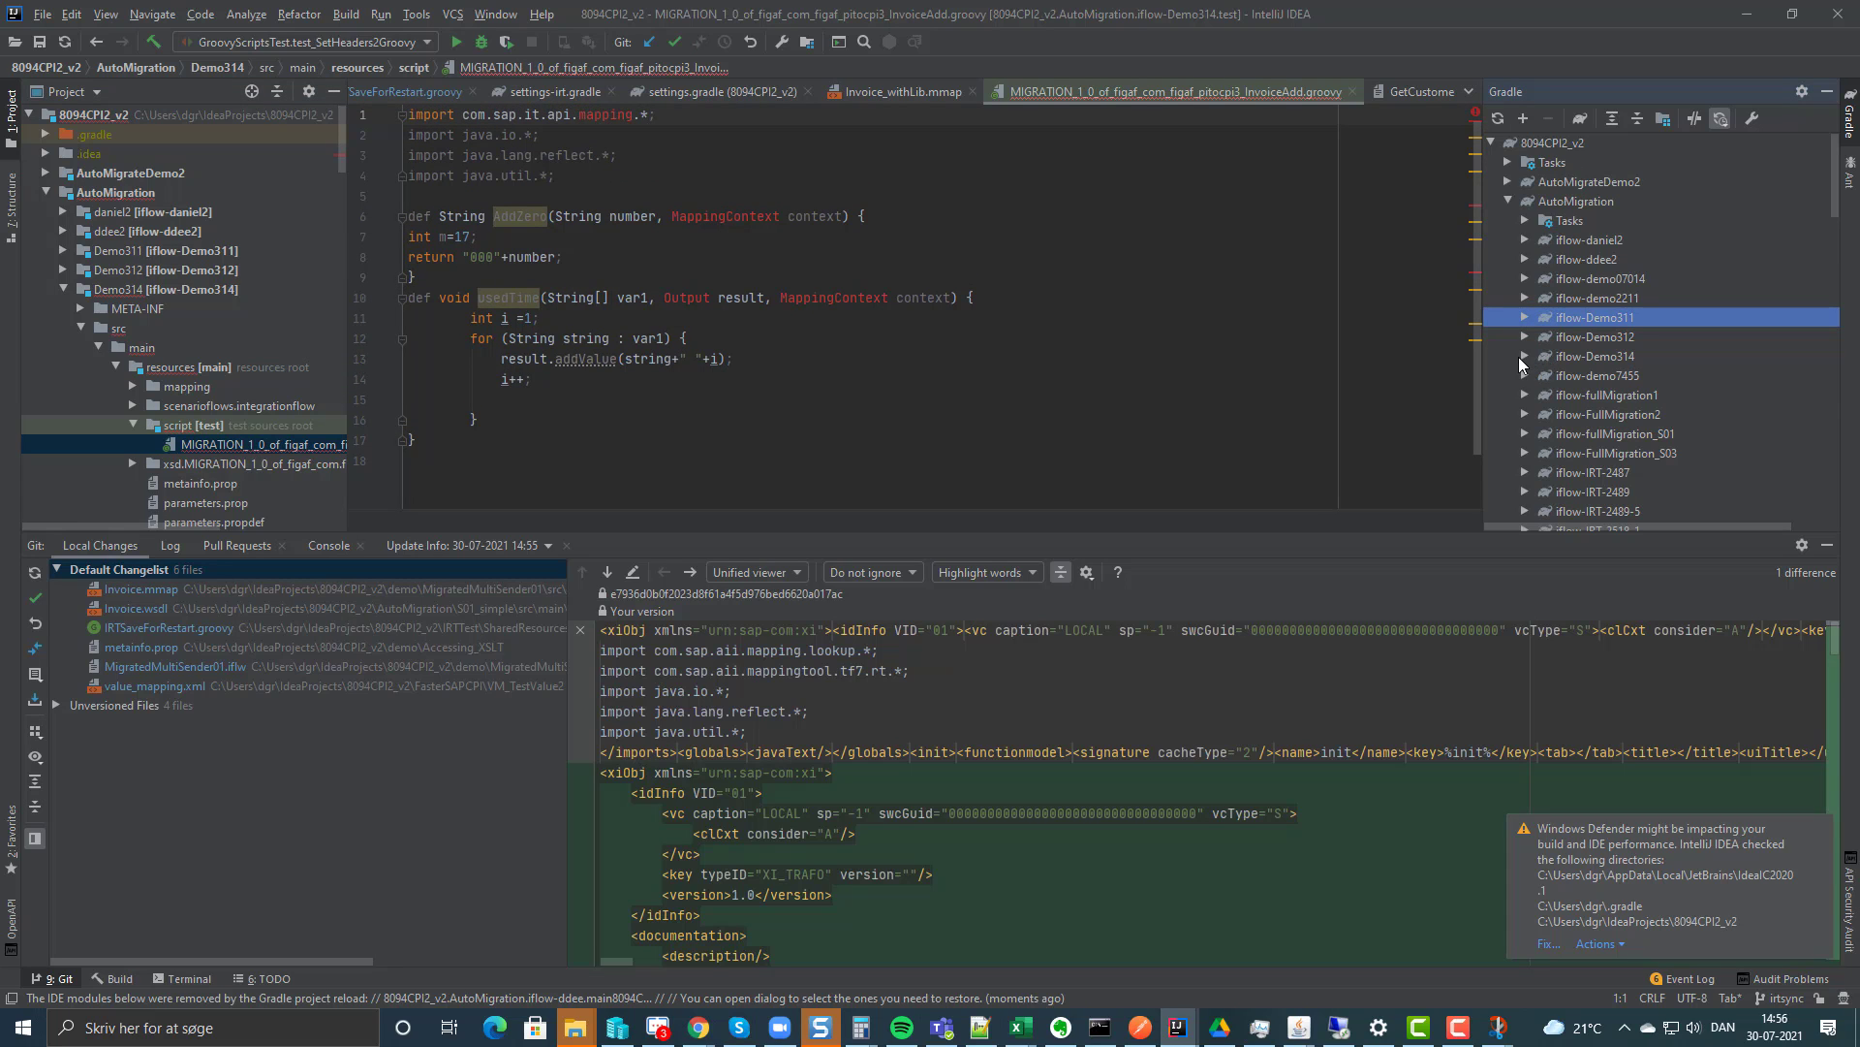
pyautogui.click(1521, 357)
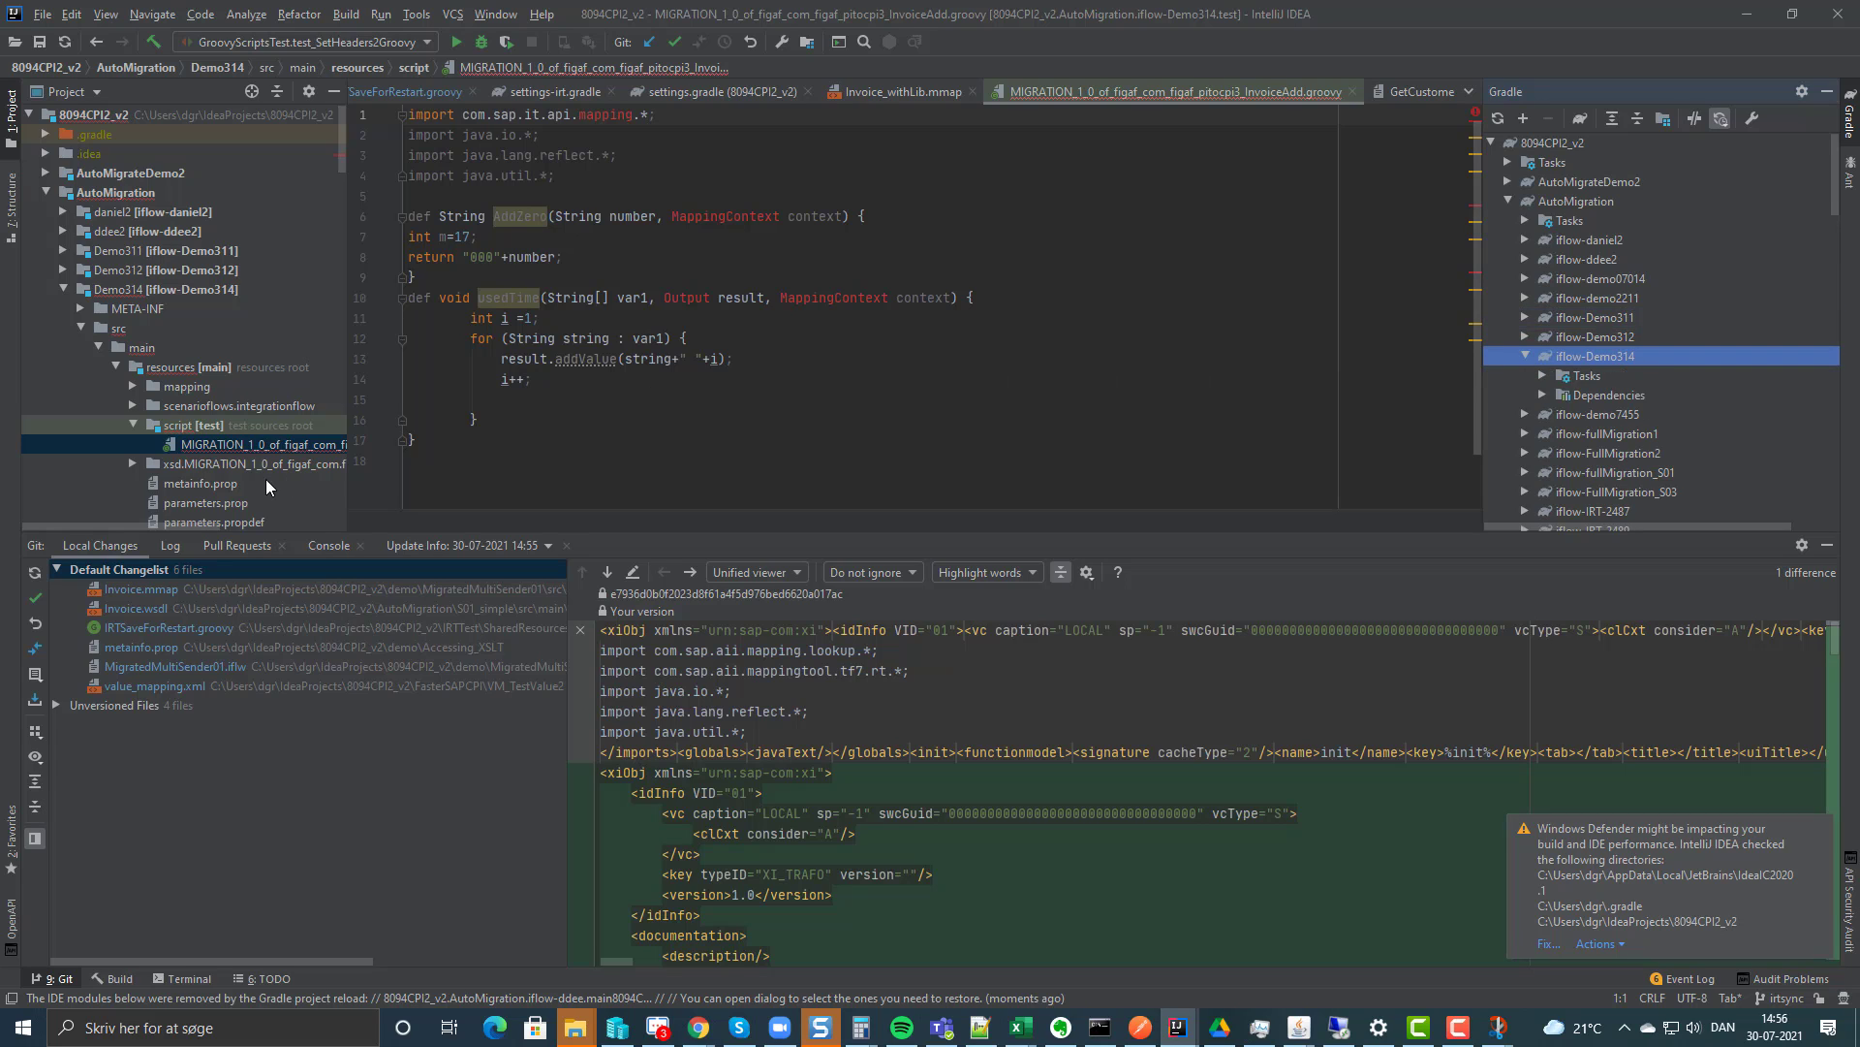
pyautogui.scroll(-1, 189, 469)
pyautogui.click(141, 401)
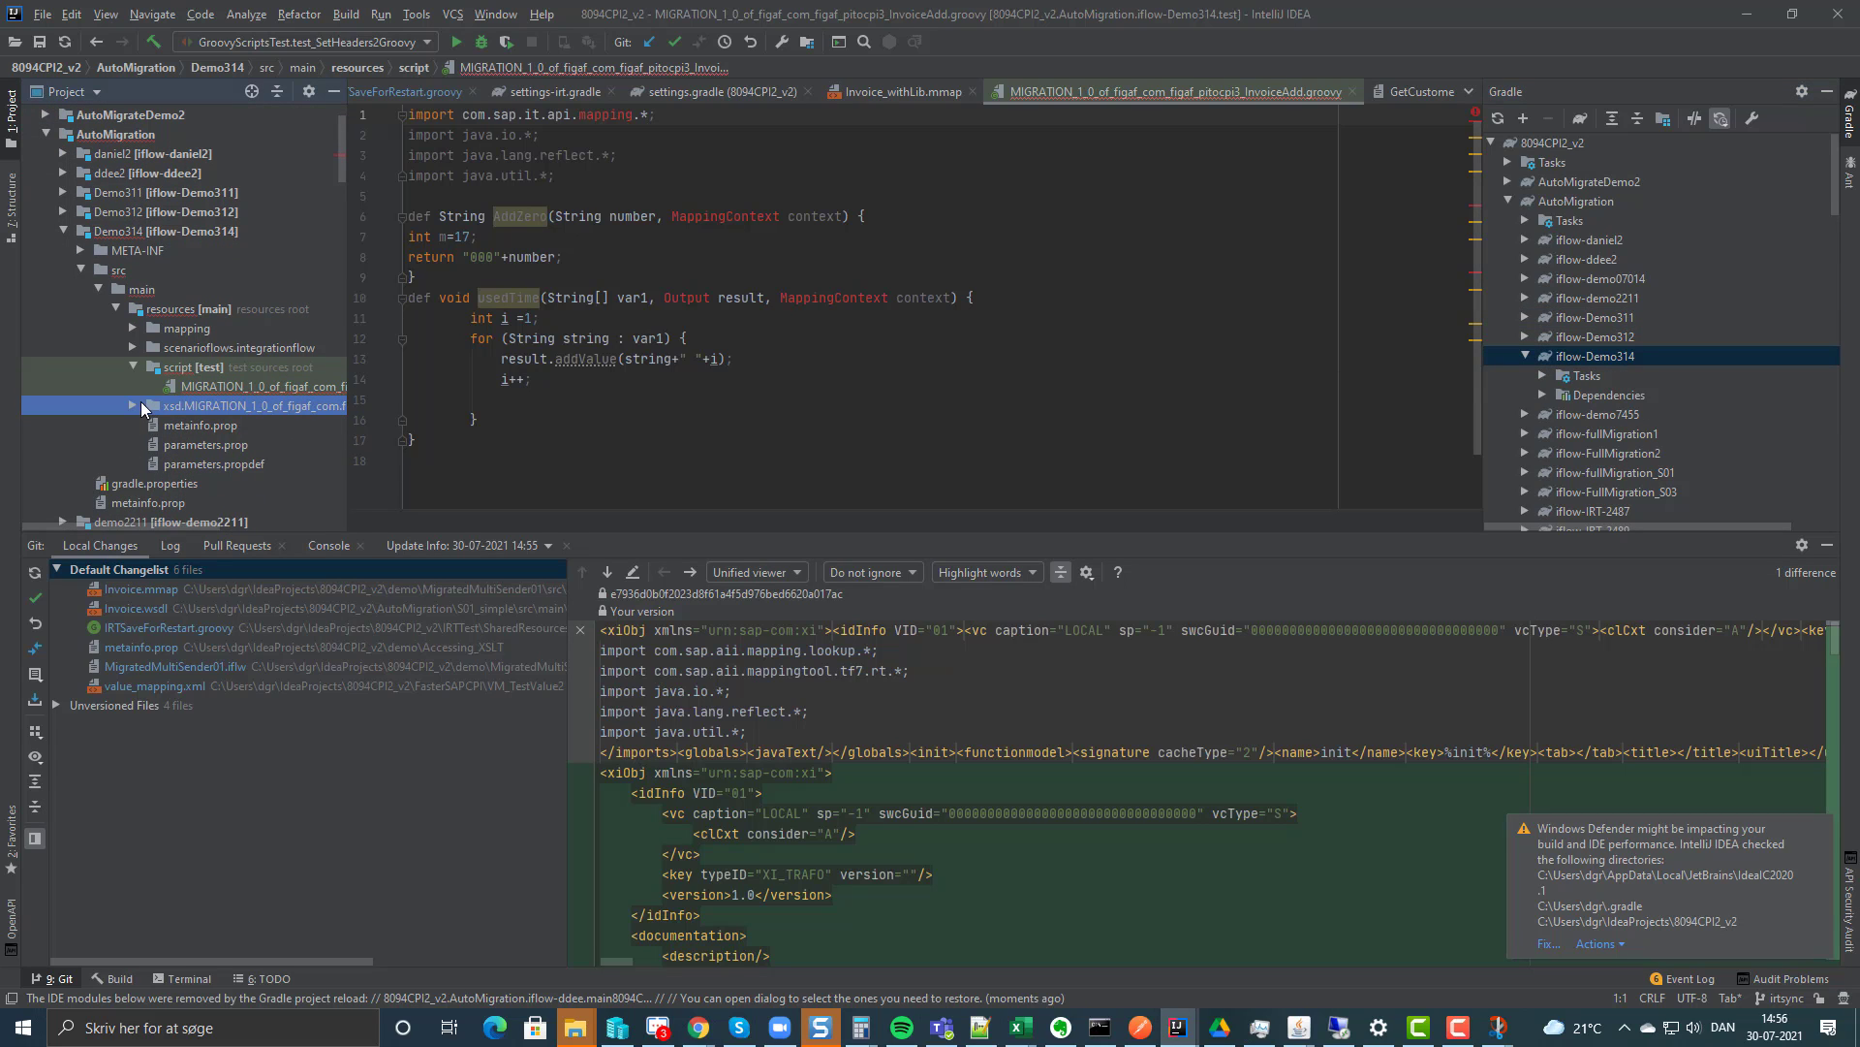
pyautogui.click(135, 403)
pyautogui.doubleClick(211, 427)
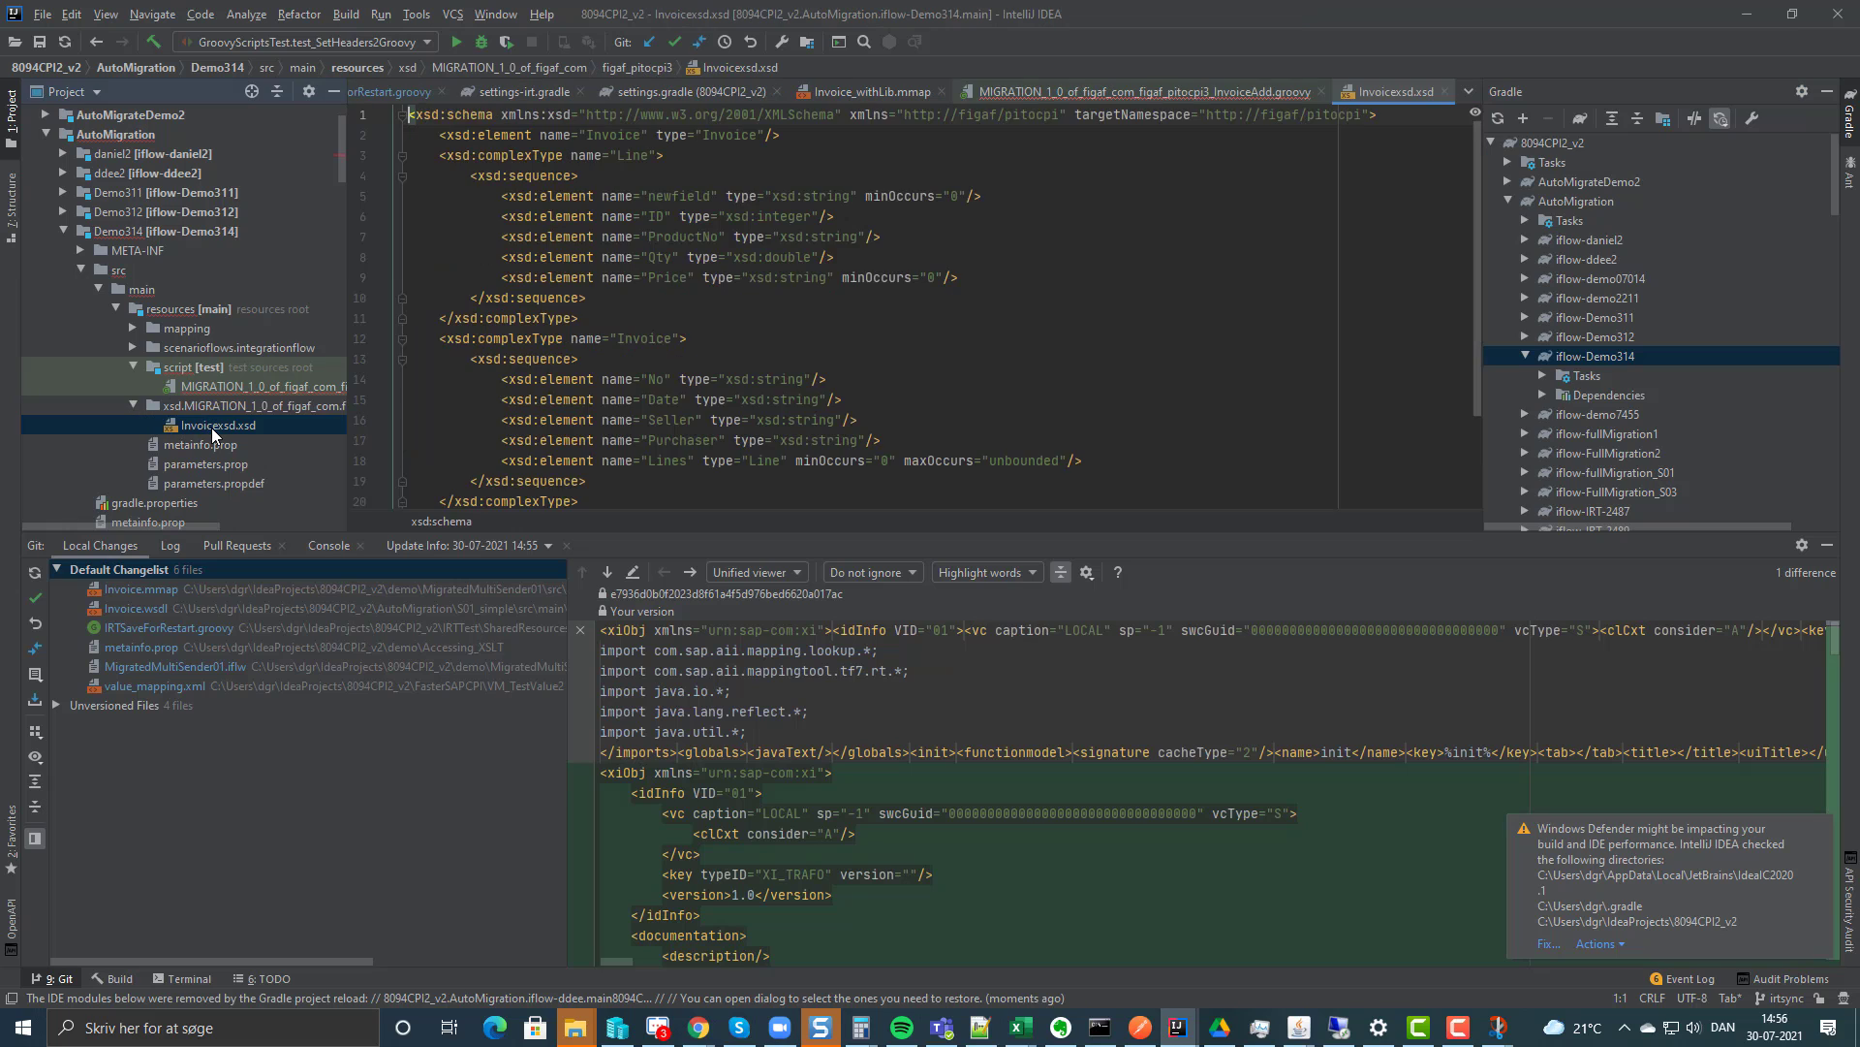
pyautogui.moveTo(634, 415)
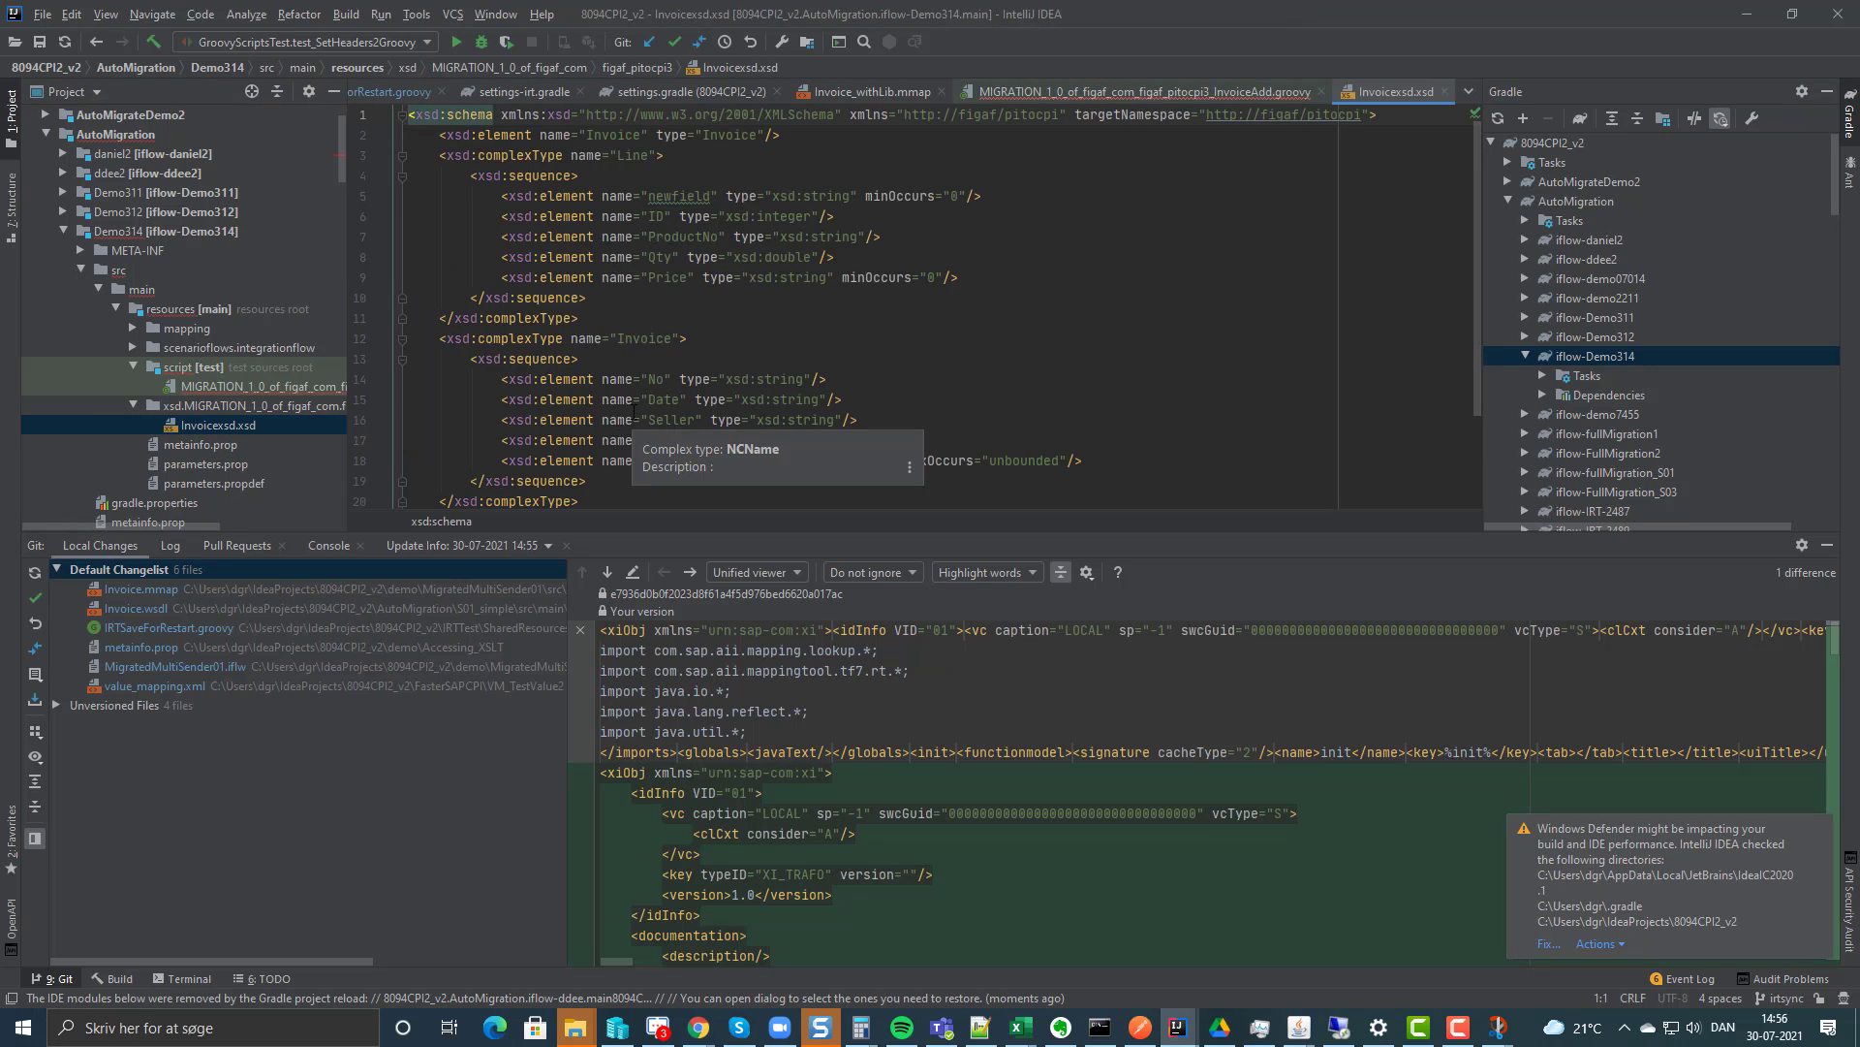
pyautogui.scroll(-2, 634, 414)
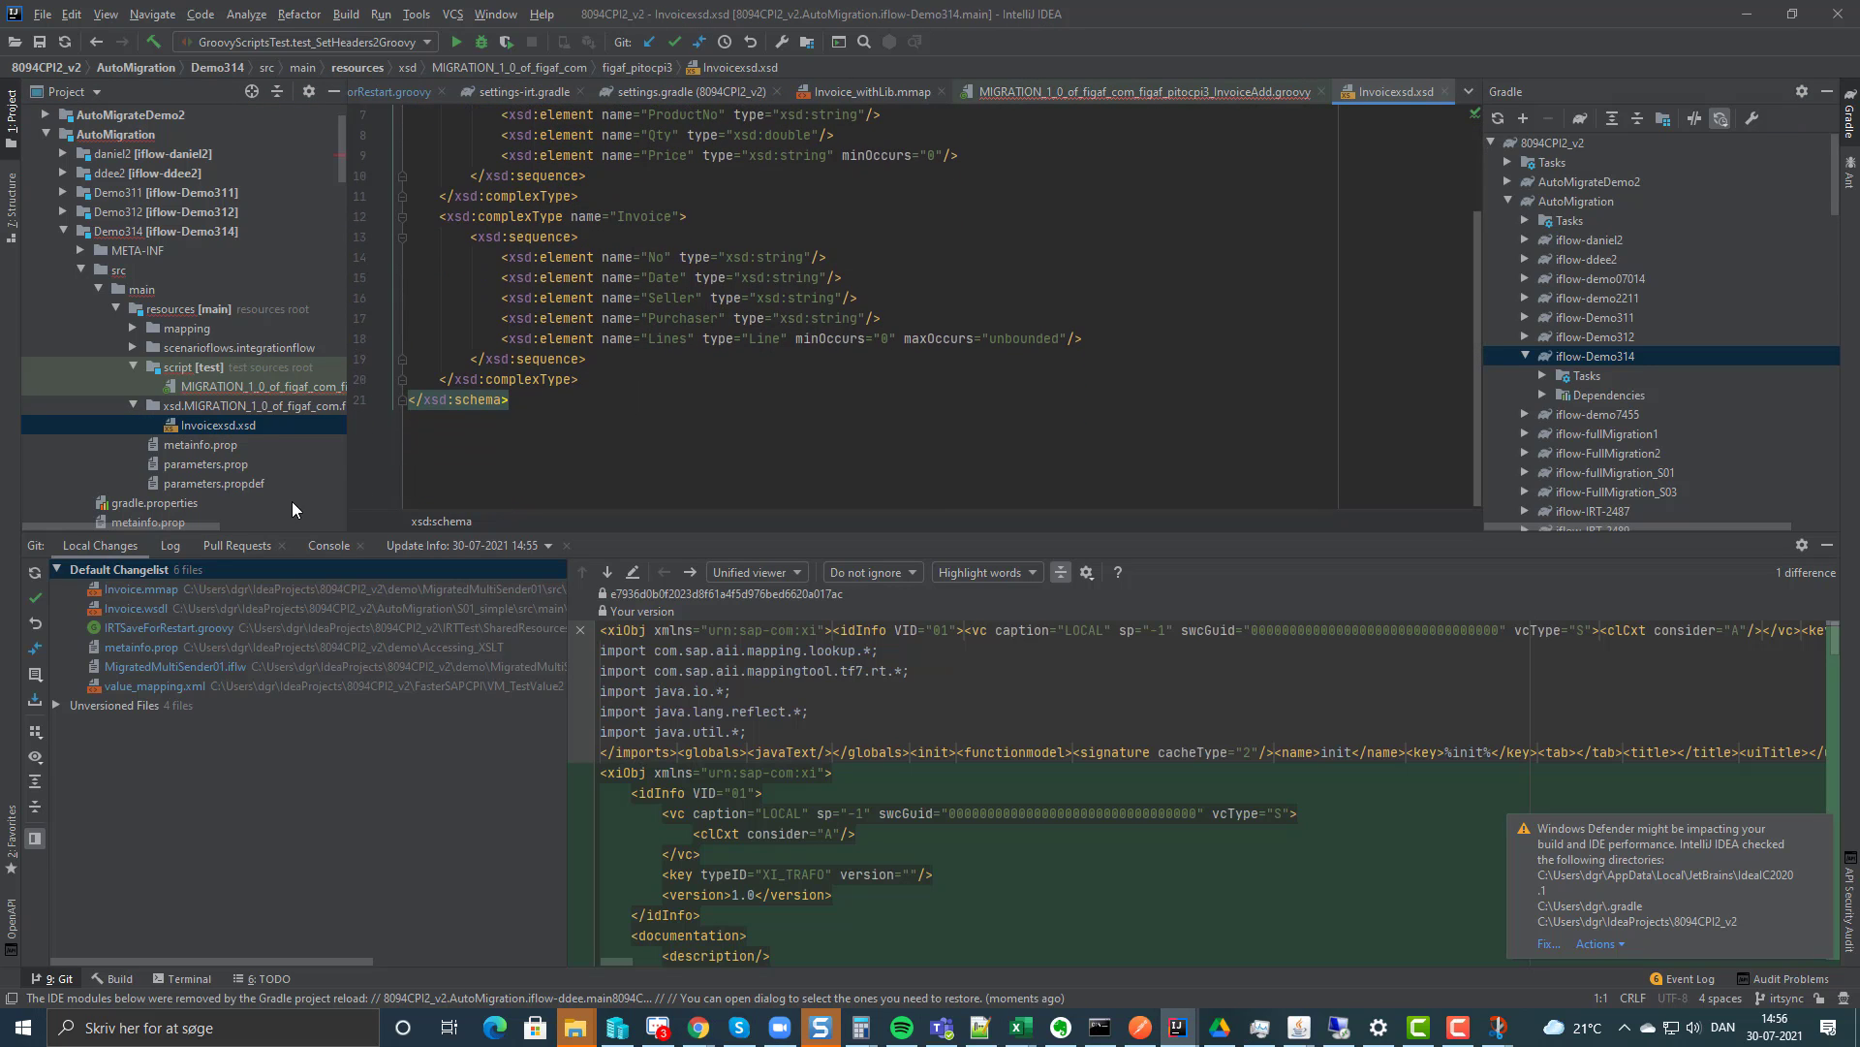
pyautogui.scroll(-1, 279, 492)
pyautogui.scroll(2, 683, 469)
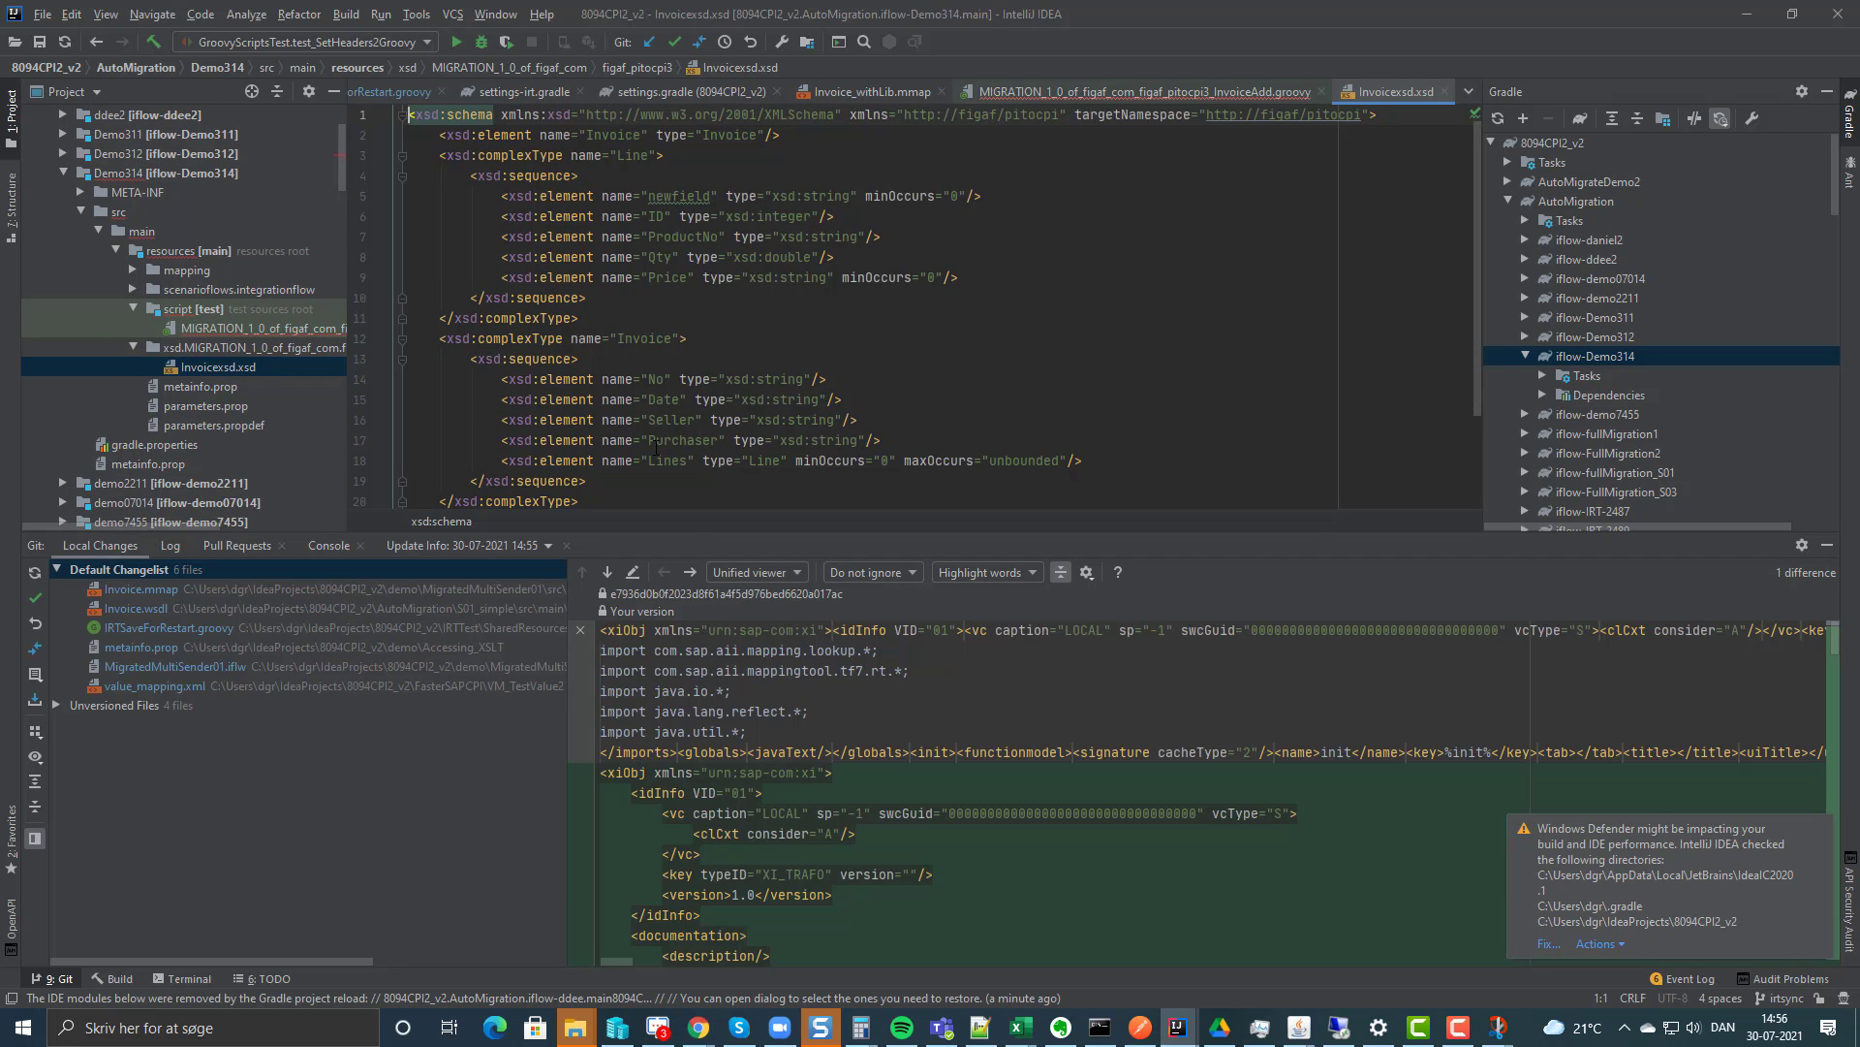
# Switch to Figaf and list the testing tool's integration objects for agent D75.
pyautogui.hotkey('alt', 'Tab')
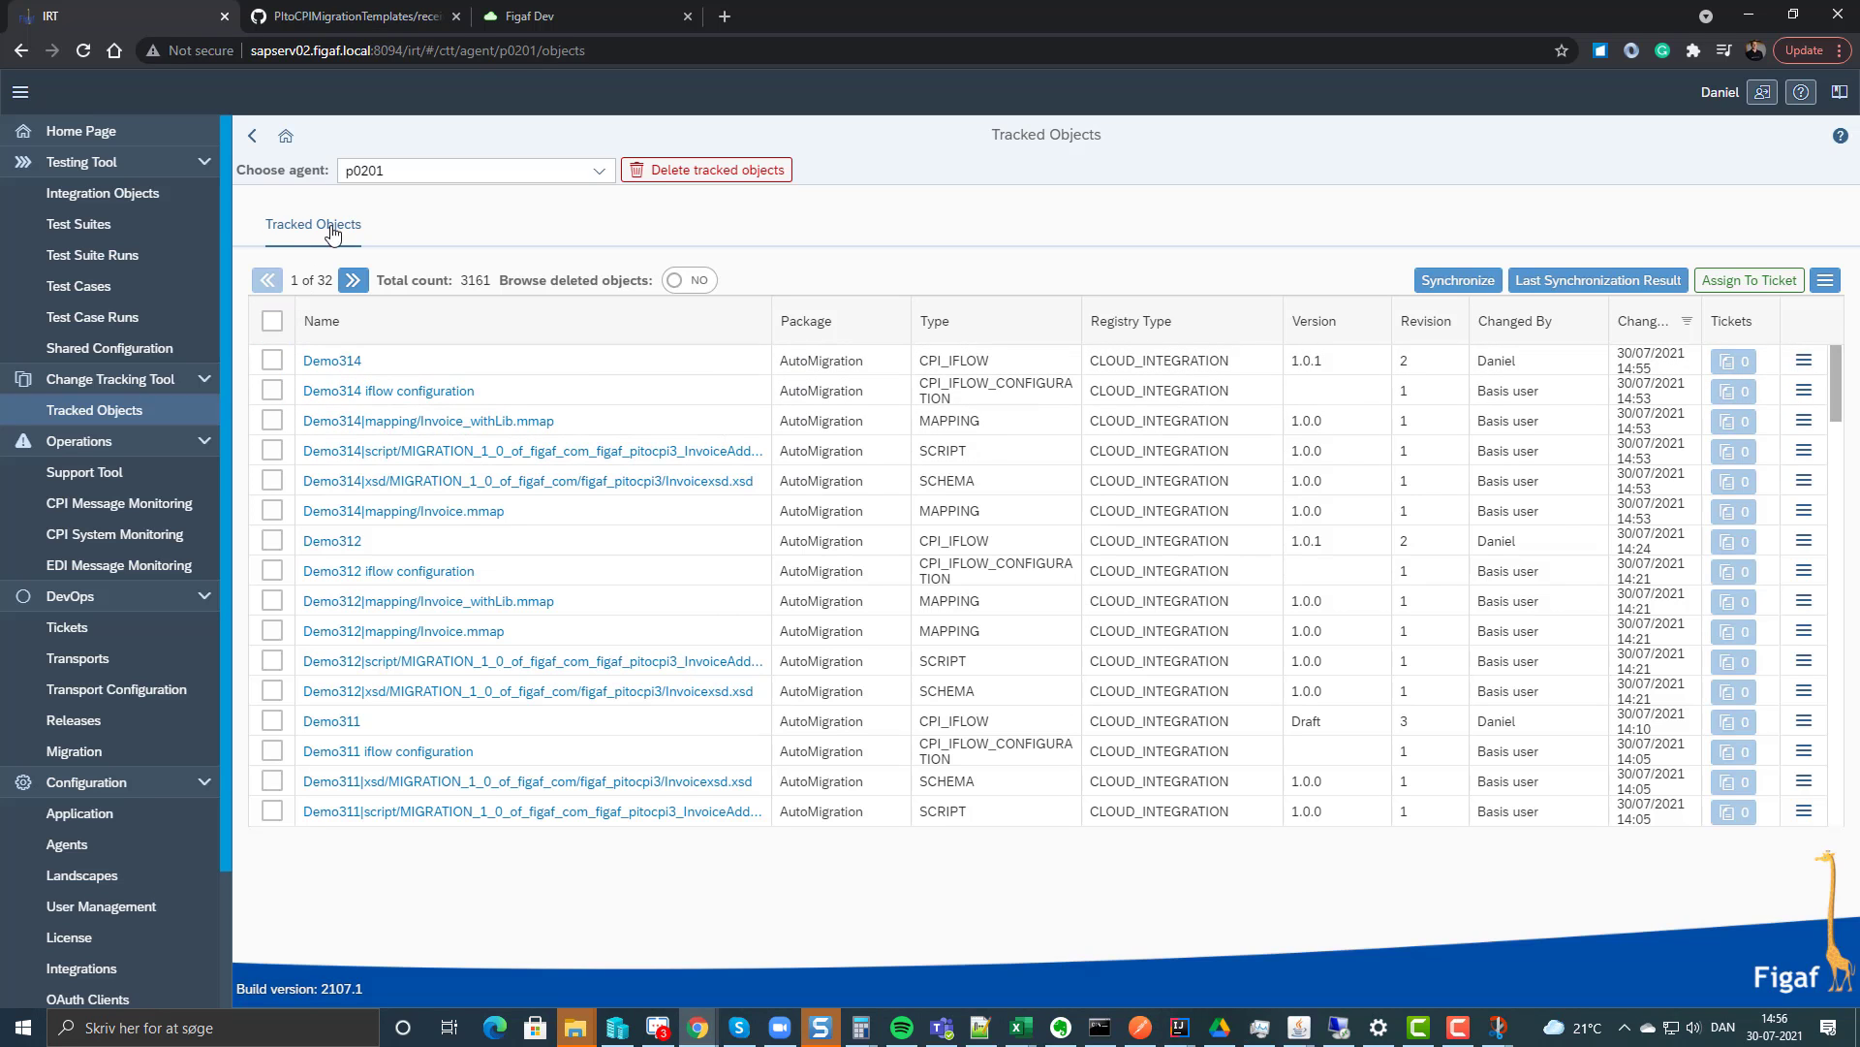
pyautogui.click(130, 194)
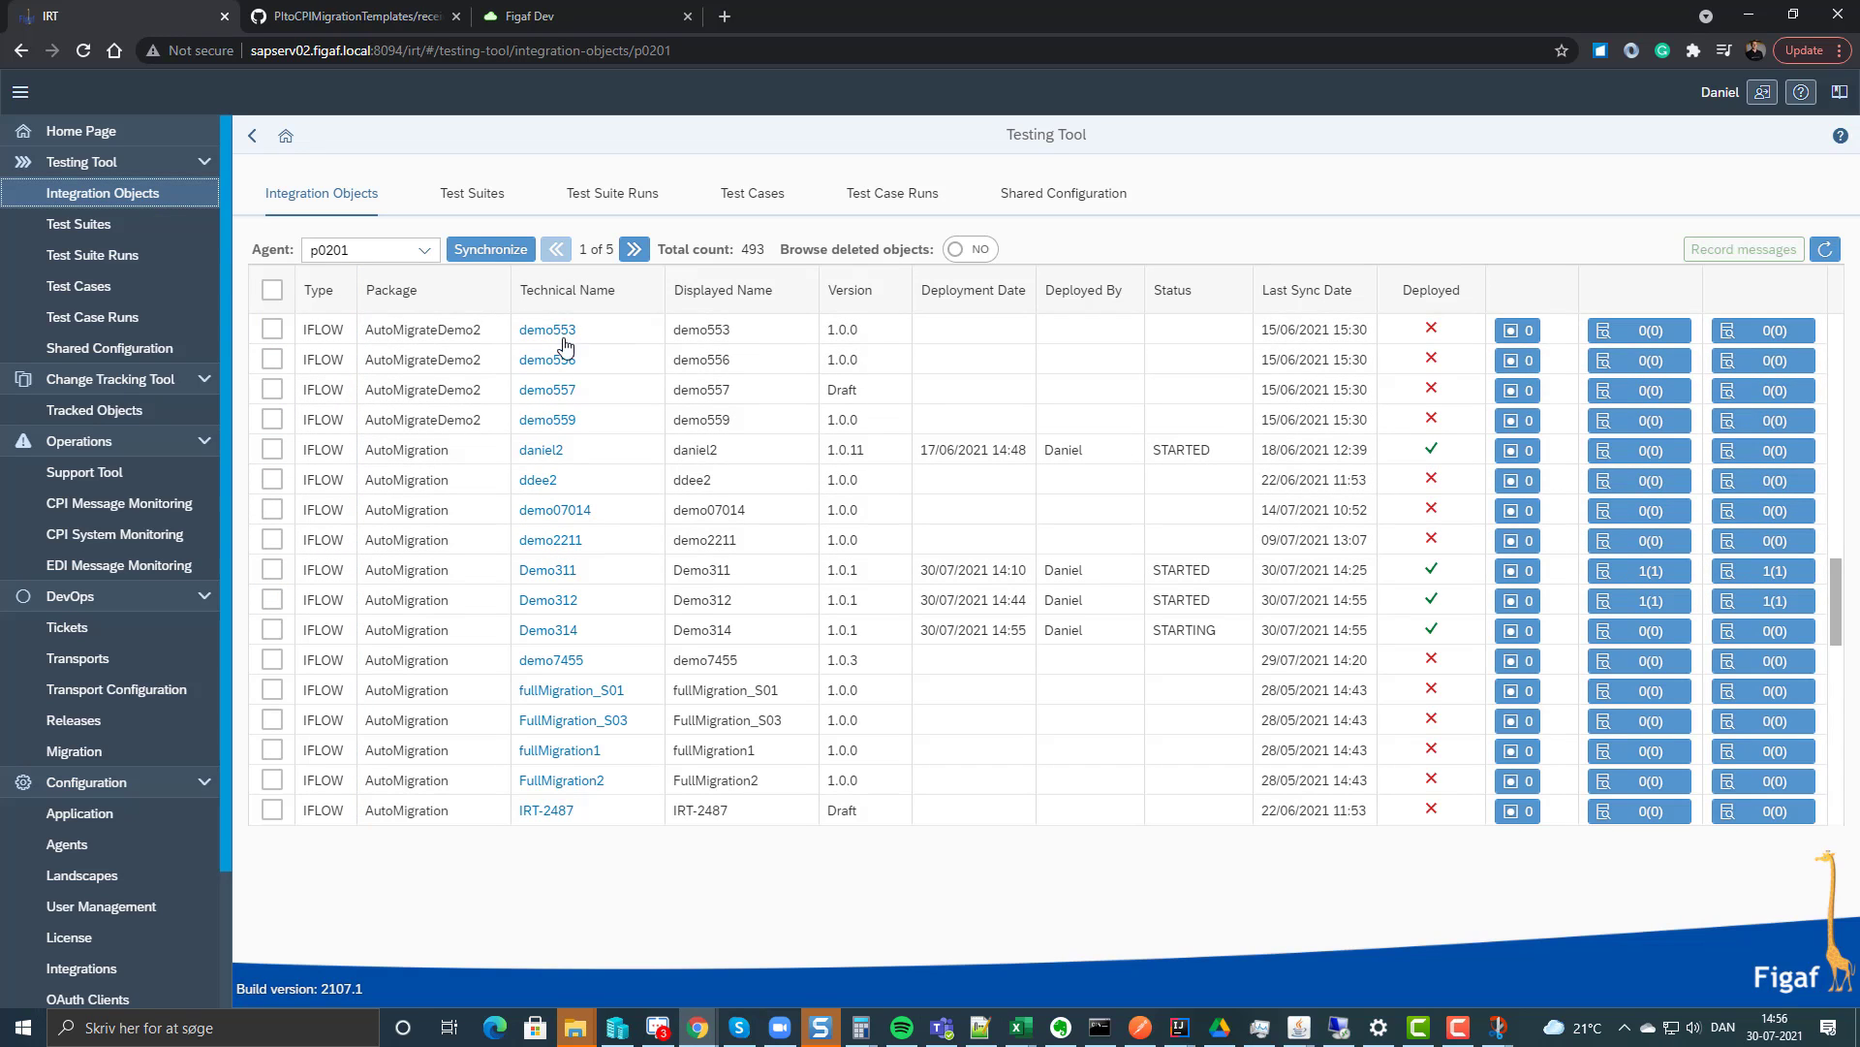
pyautogui.click(423, 250)
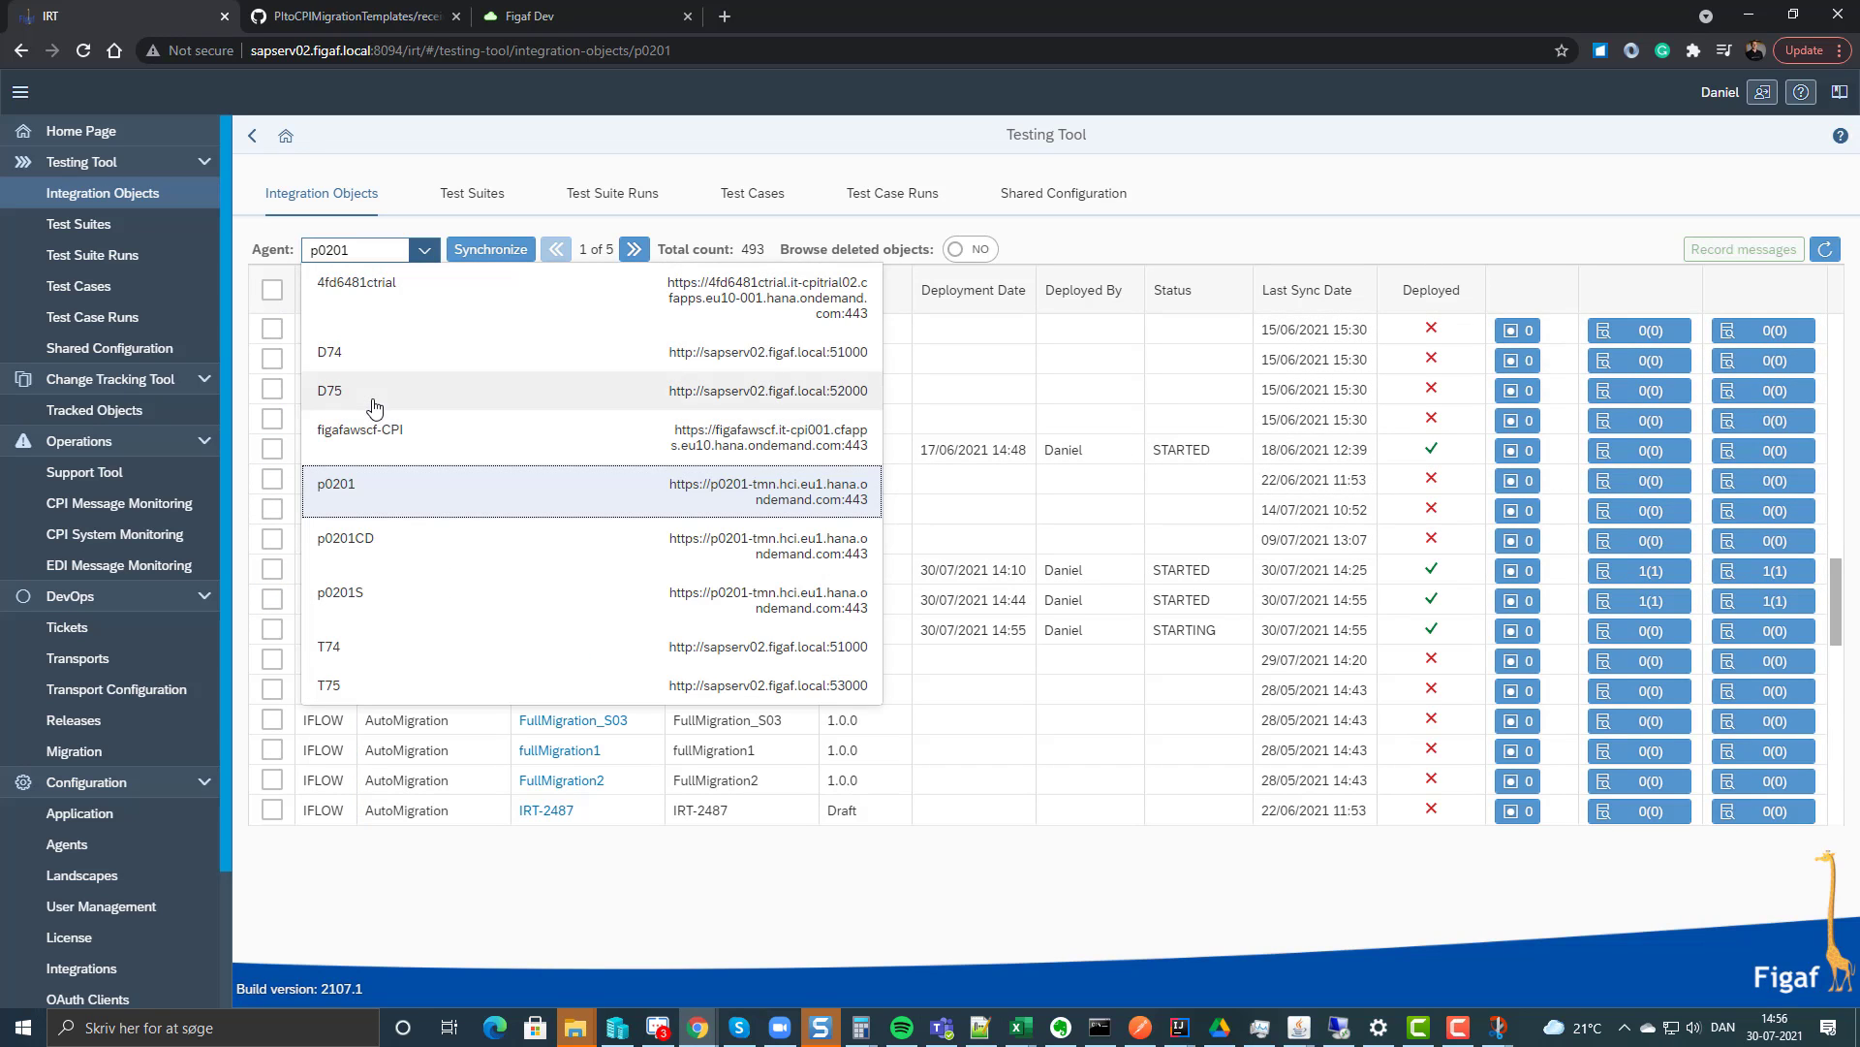
pyautogui.click(375, 406)
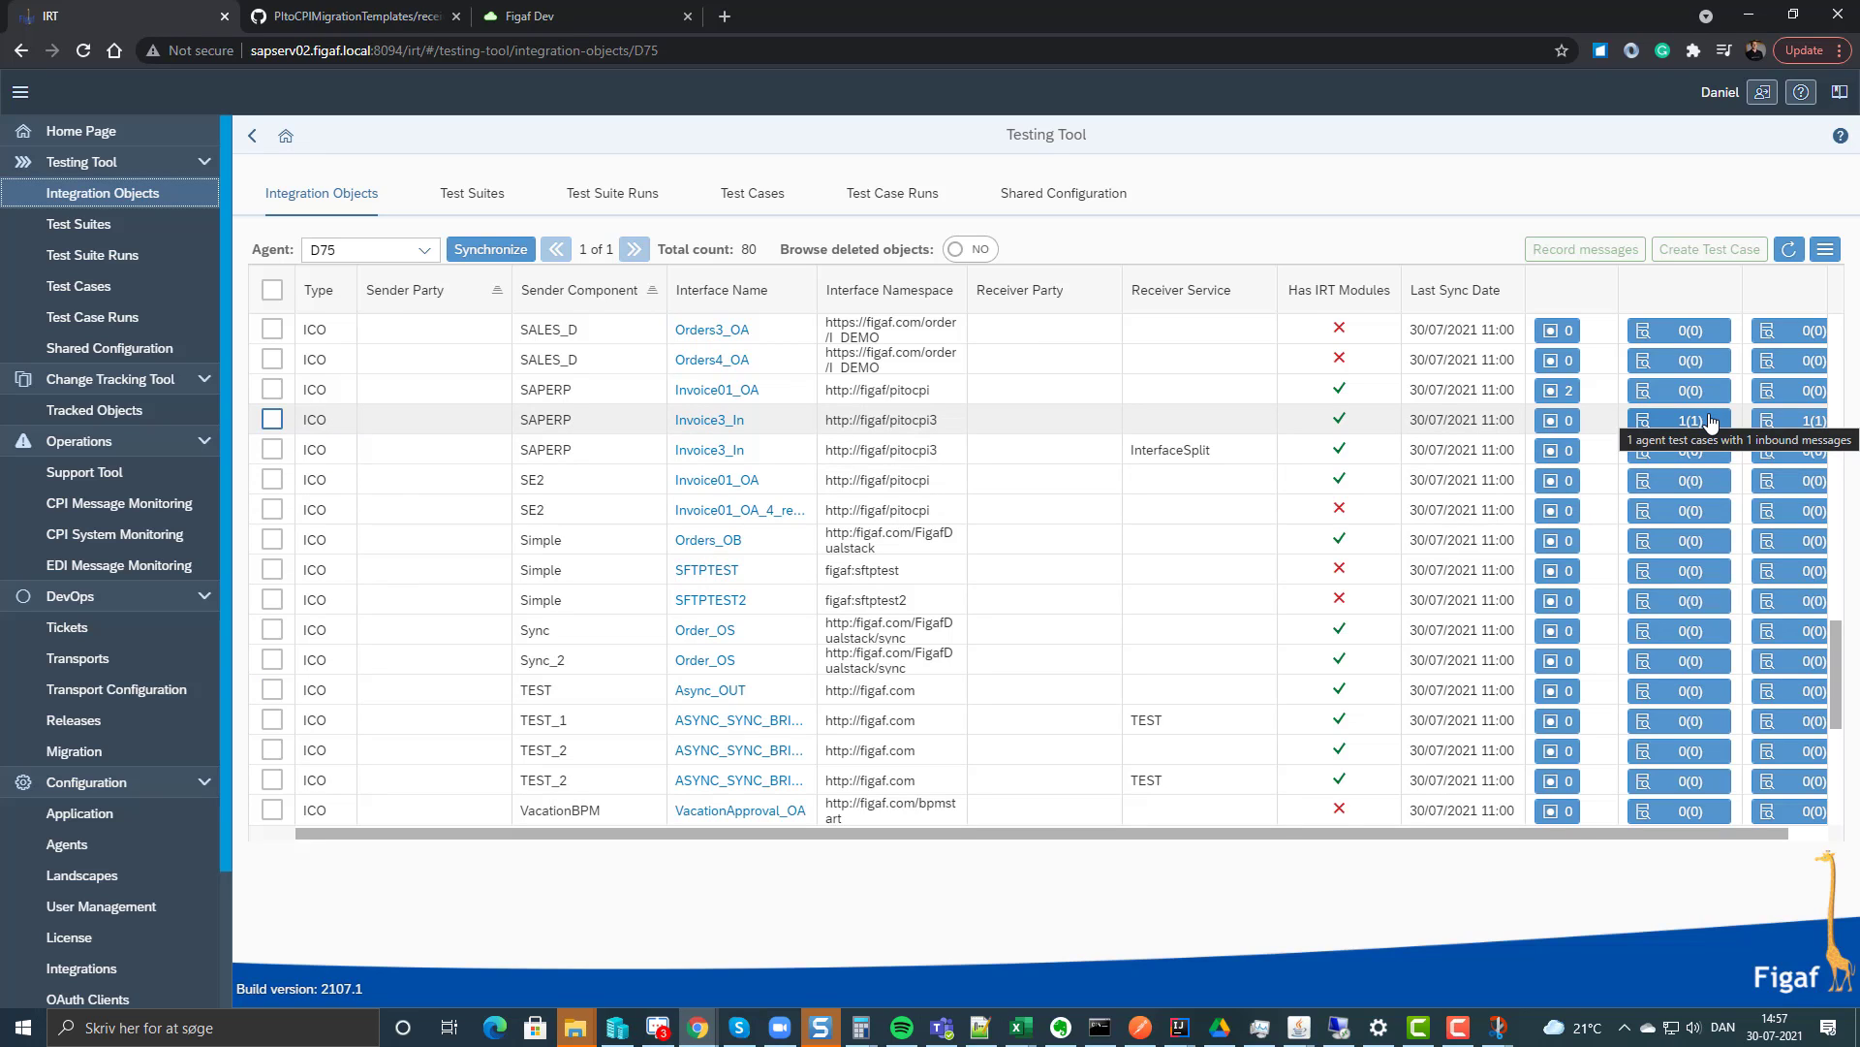
# Open the agent test cases of the SAPERP Invoice3_In object without a receiver service and select the default test case.
pyautogui.click(272, 418)
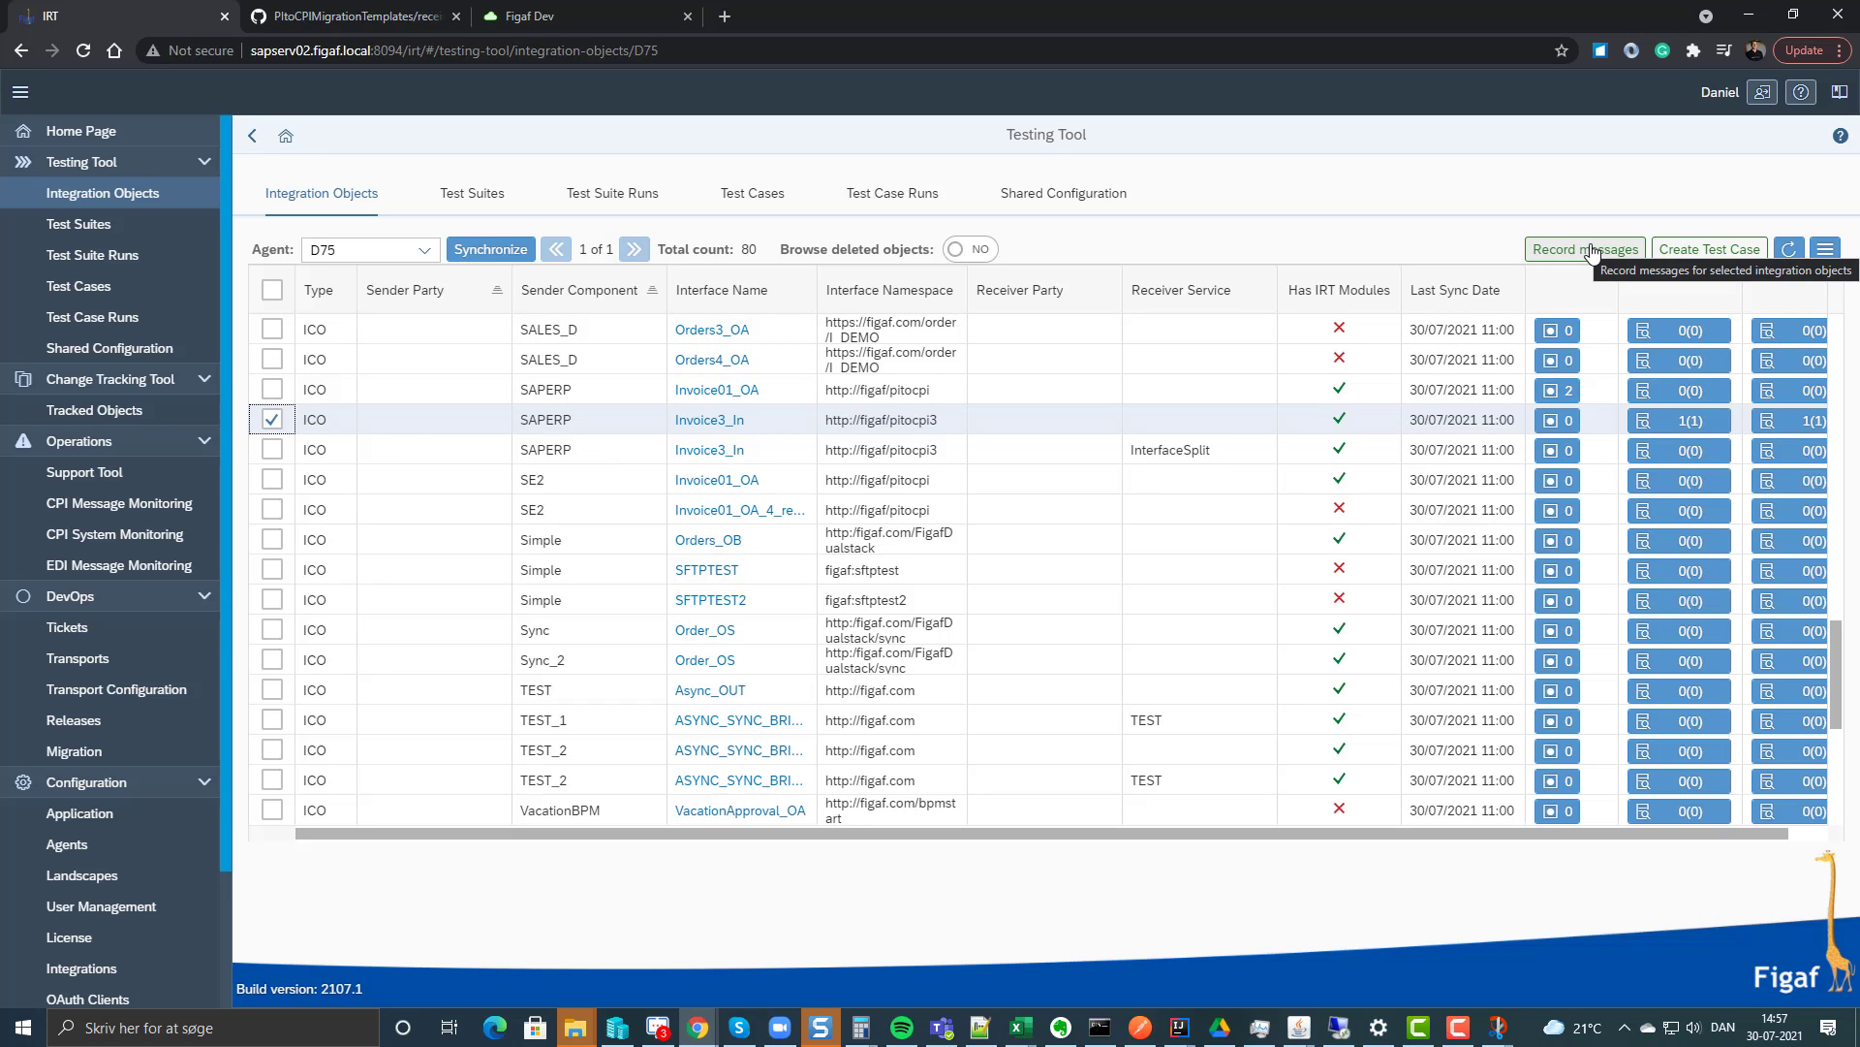
pyautogui.click(1697, 420)
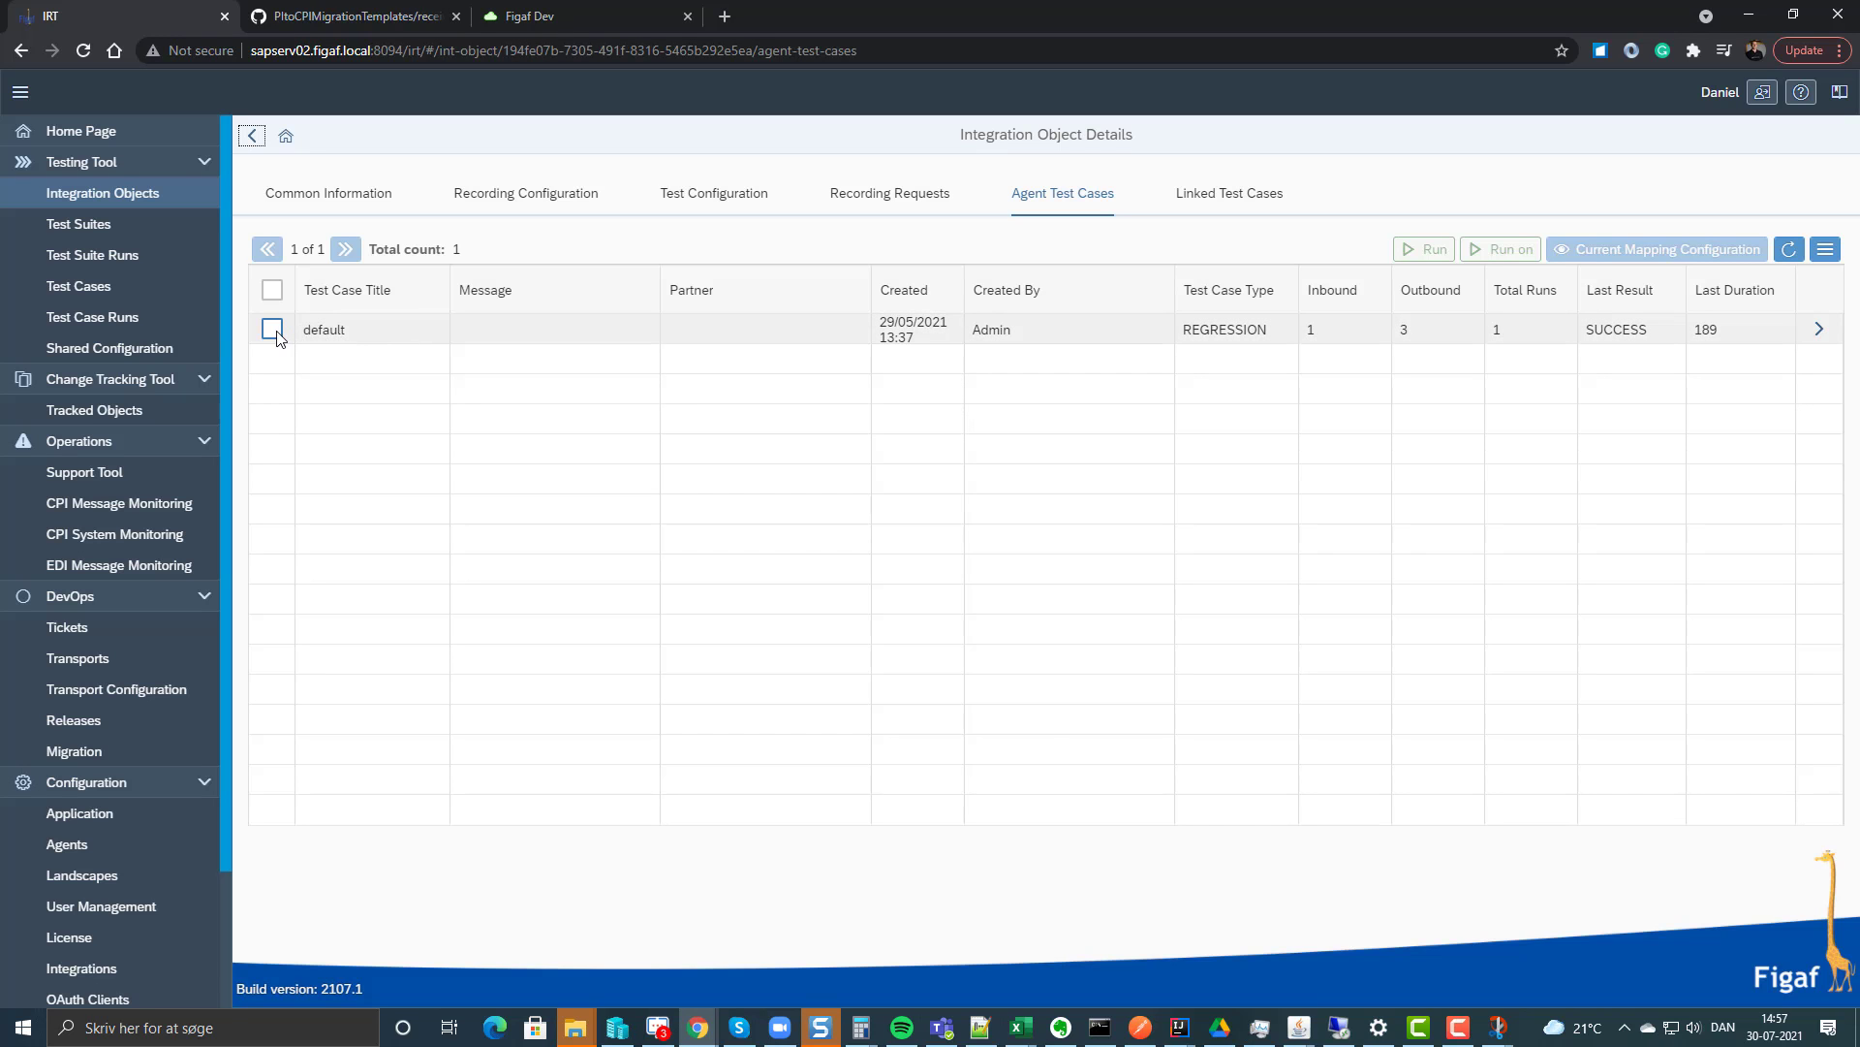
pyautogui.click(272, 330)
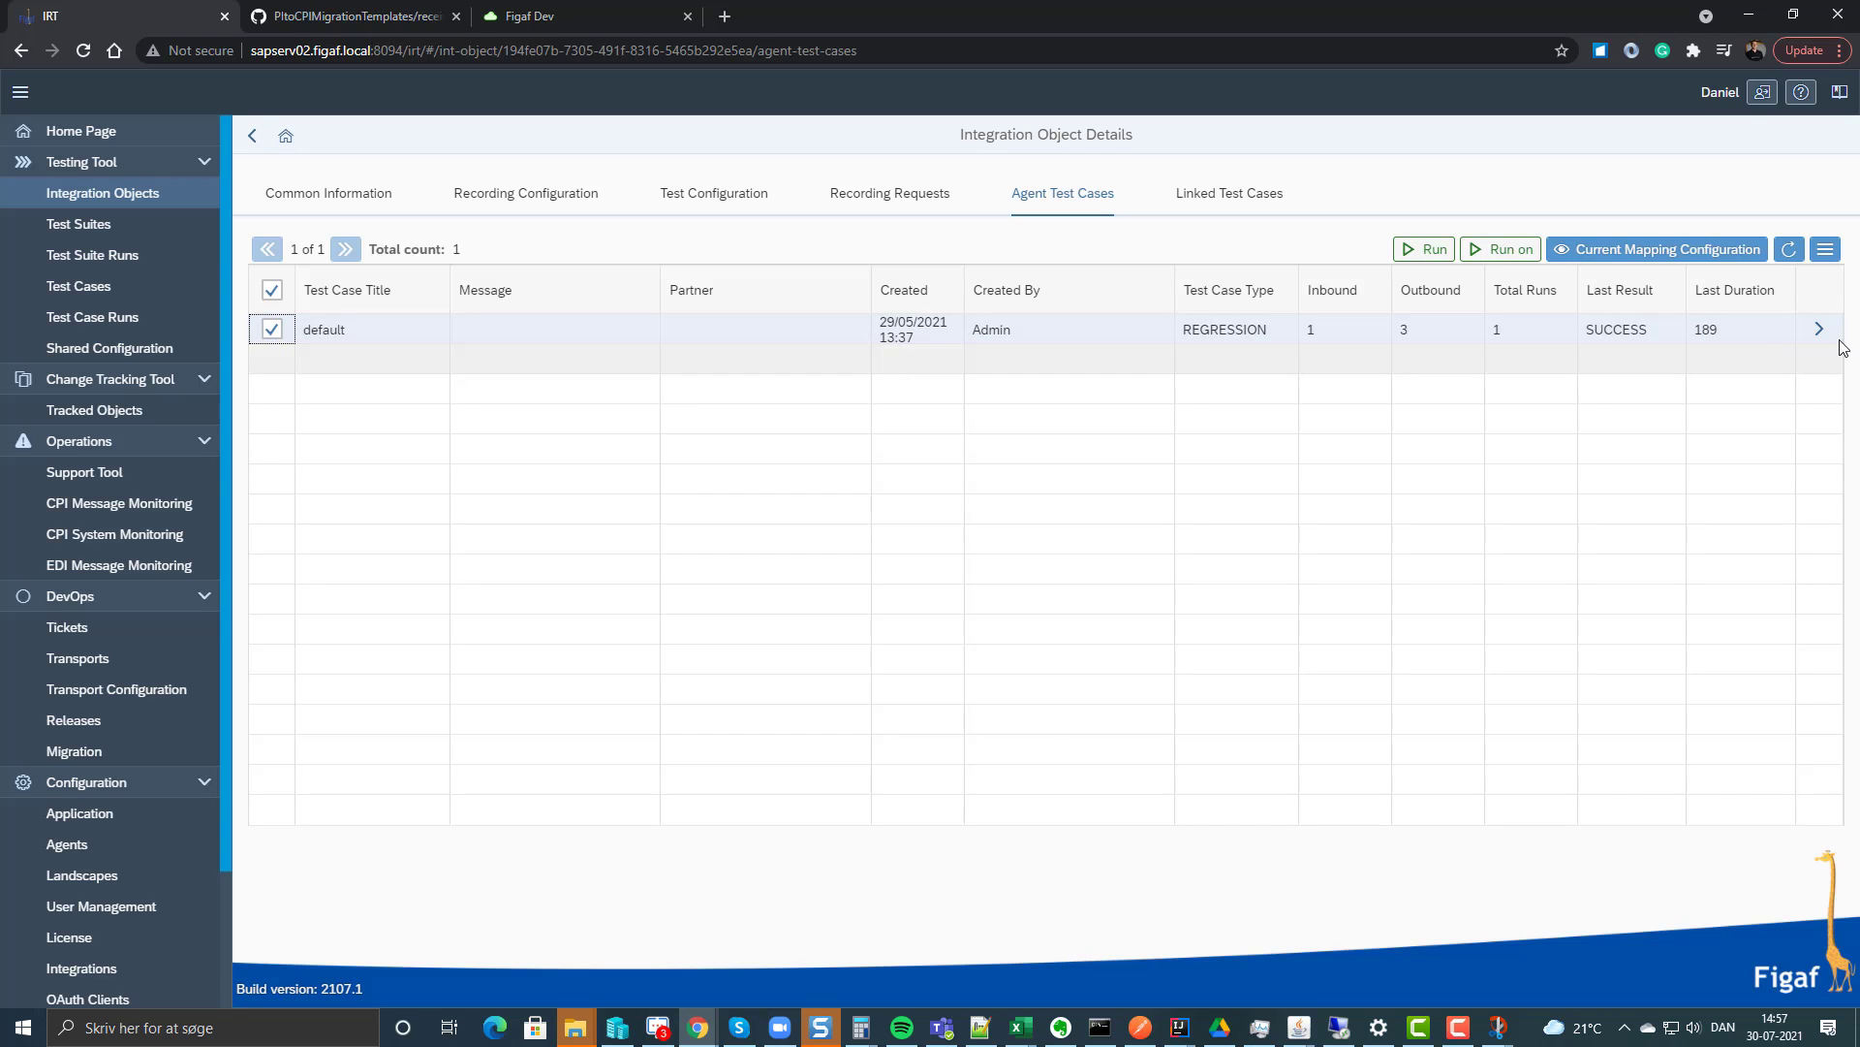
# Start migrating the selected test case into a new test suite titled Demo314.
pyautogui.click(1825, 251)
pyautogui.click(1663, 305)
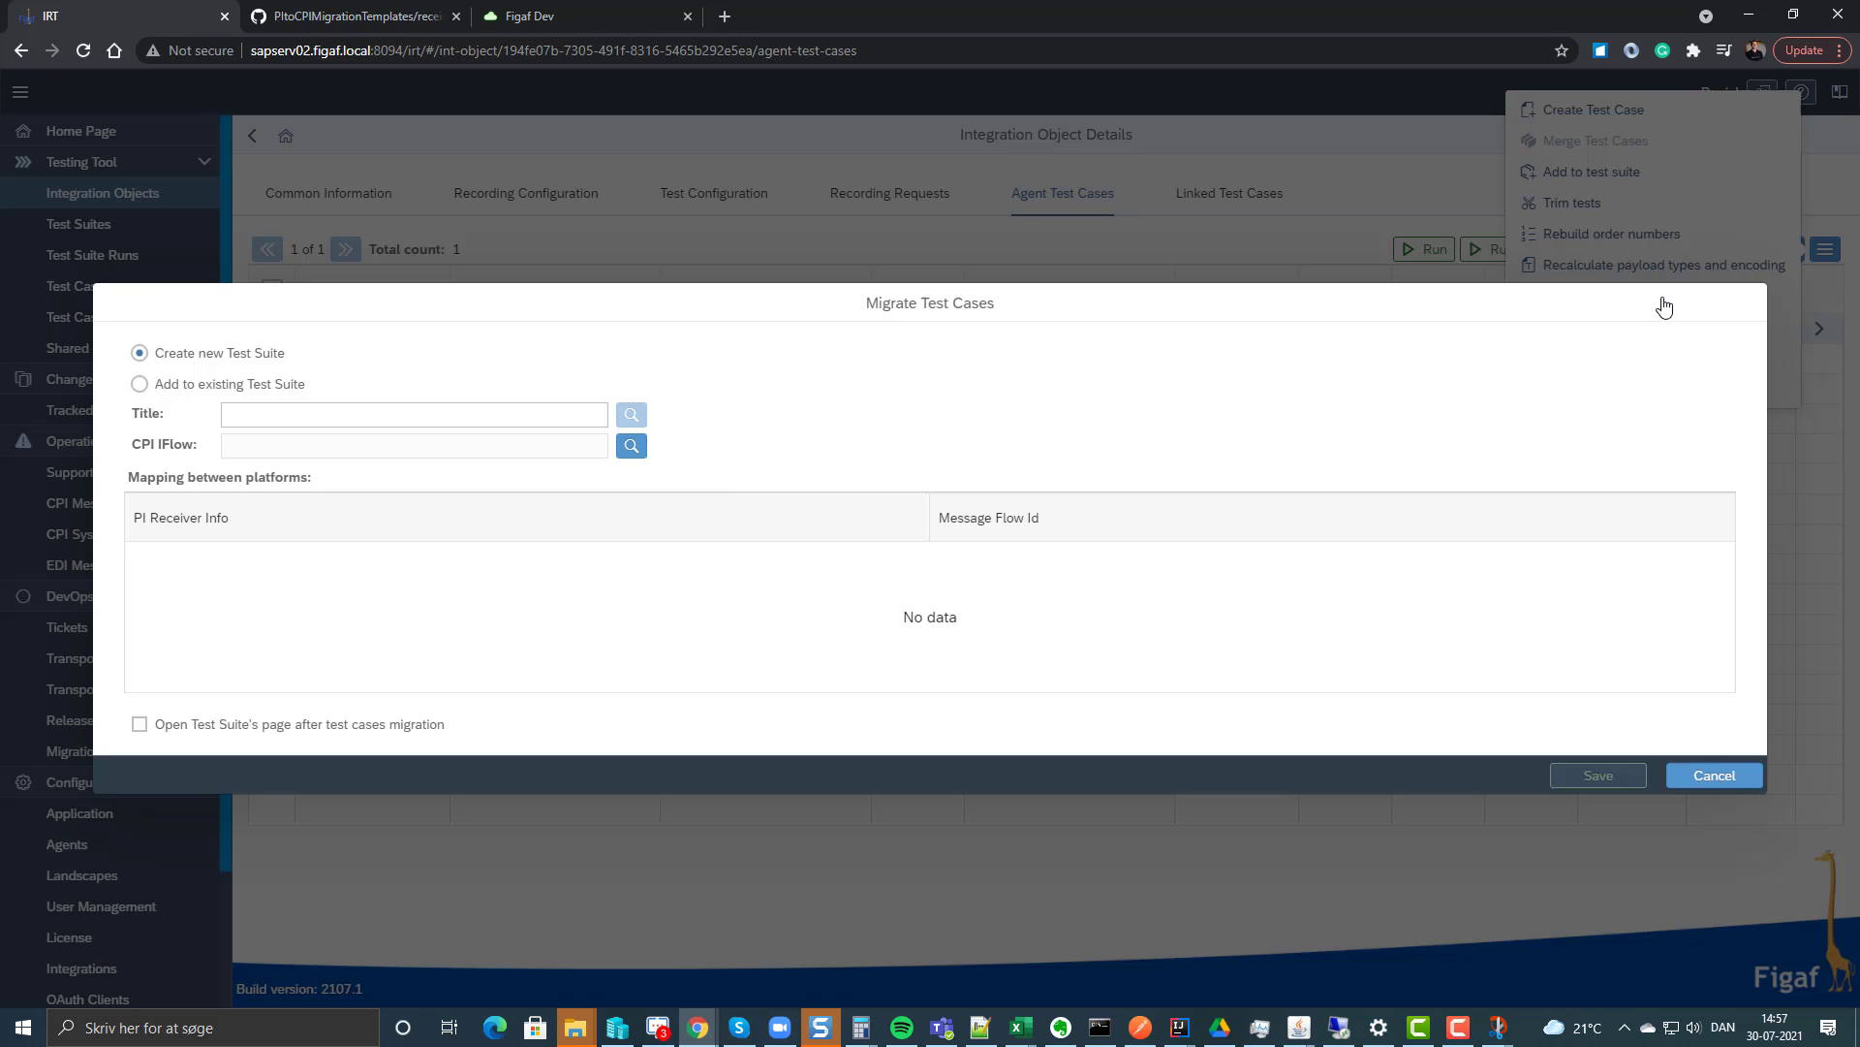
pyautogui.click(295, 414)
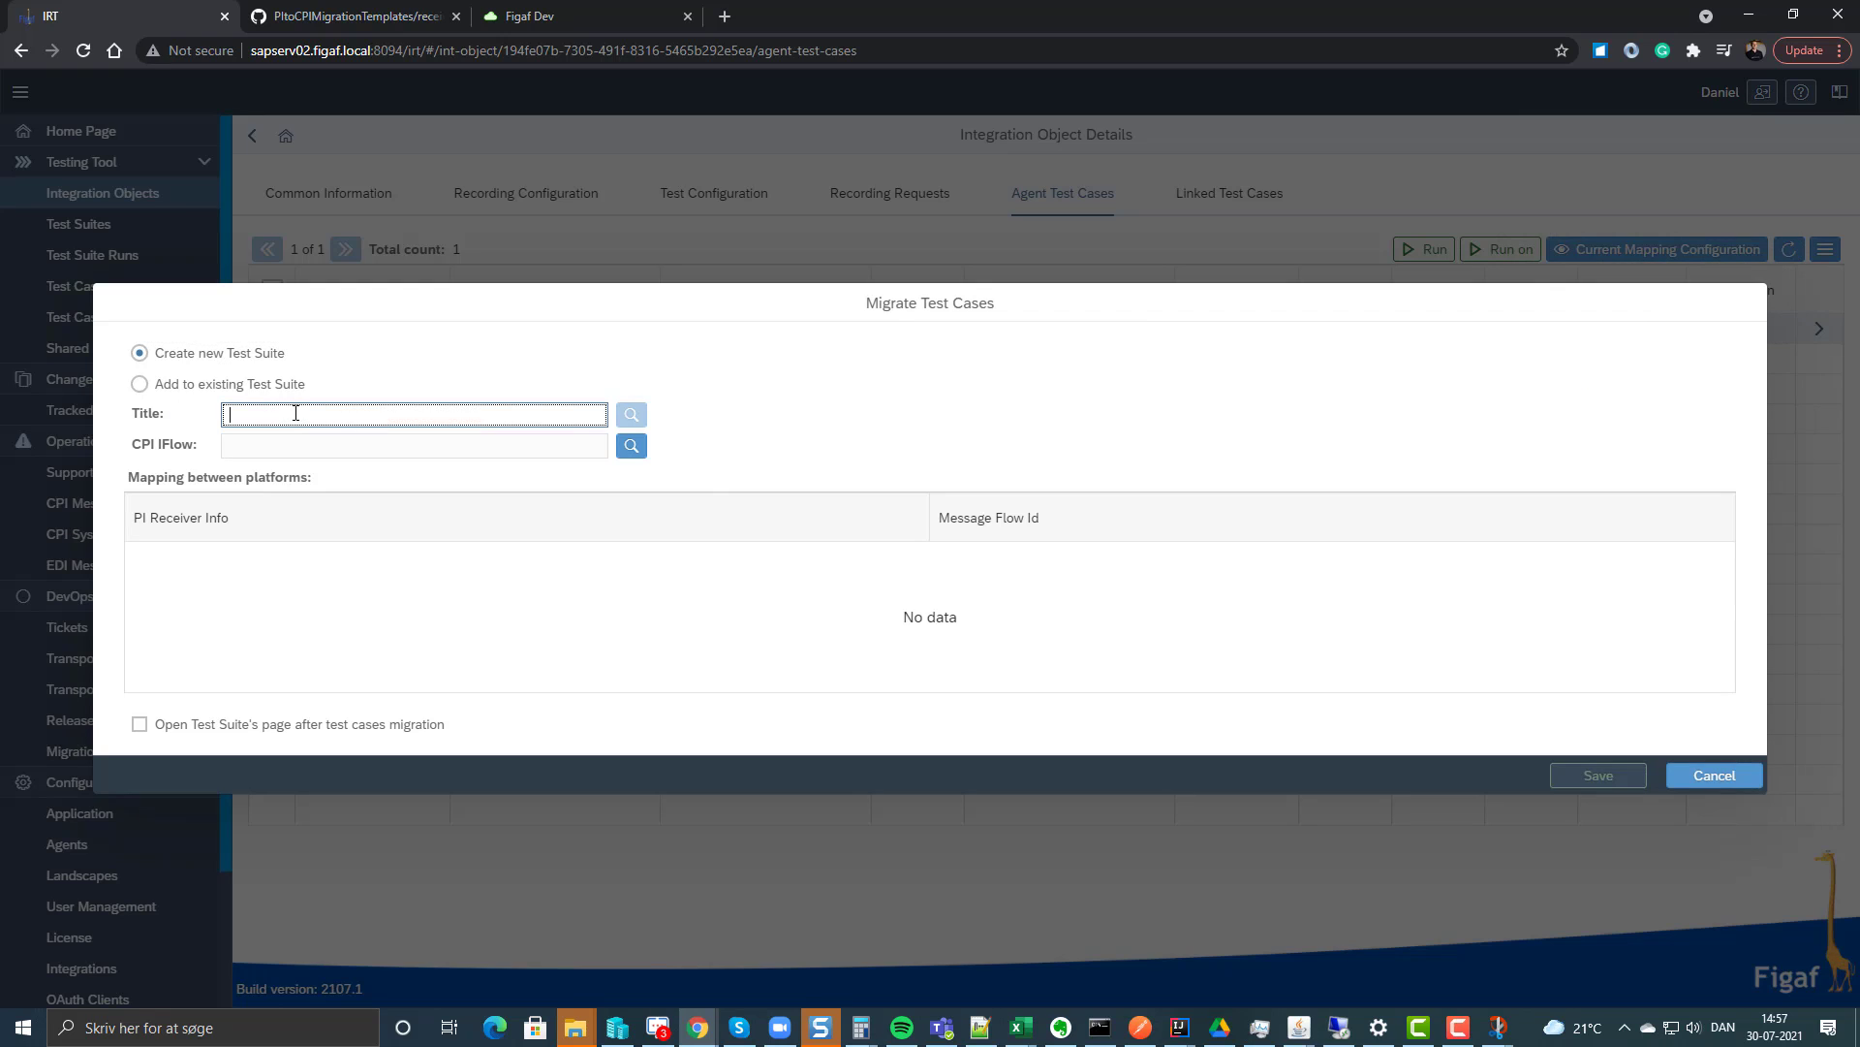
pyautogui.write('Demo314')
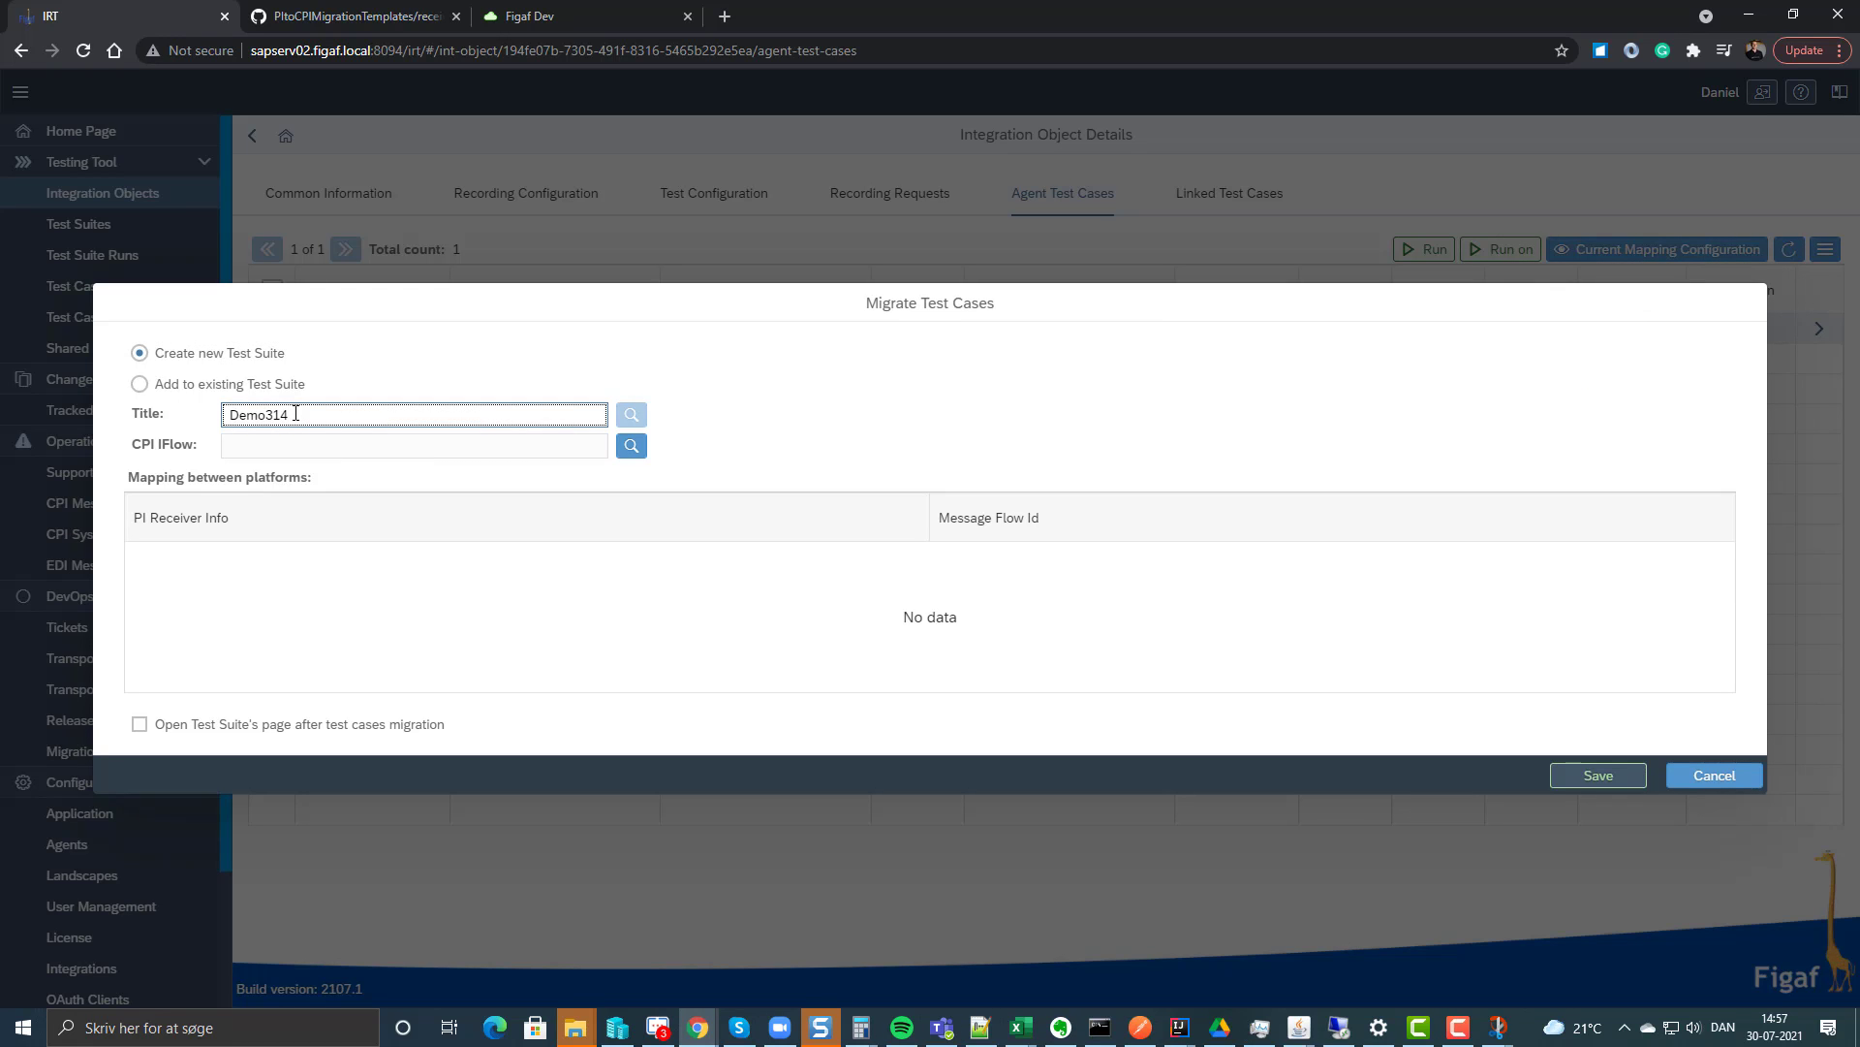
# Choose Demo314 from agent p0201 as the target CPI iFlow, filtering the technical names by Demo314.
pyautogui.click(631, 446)
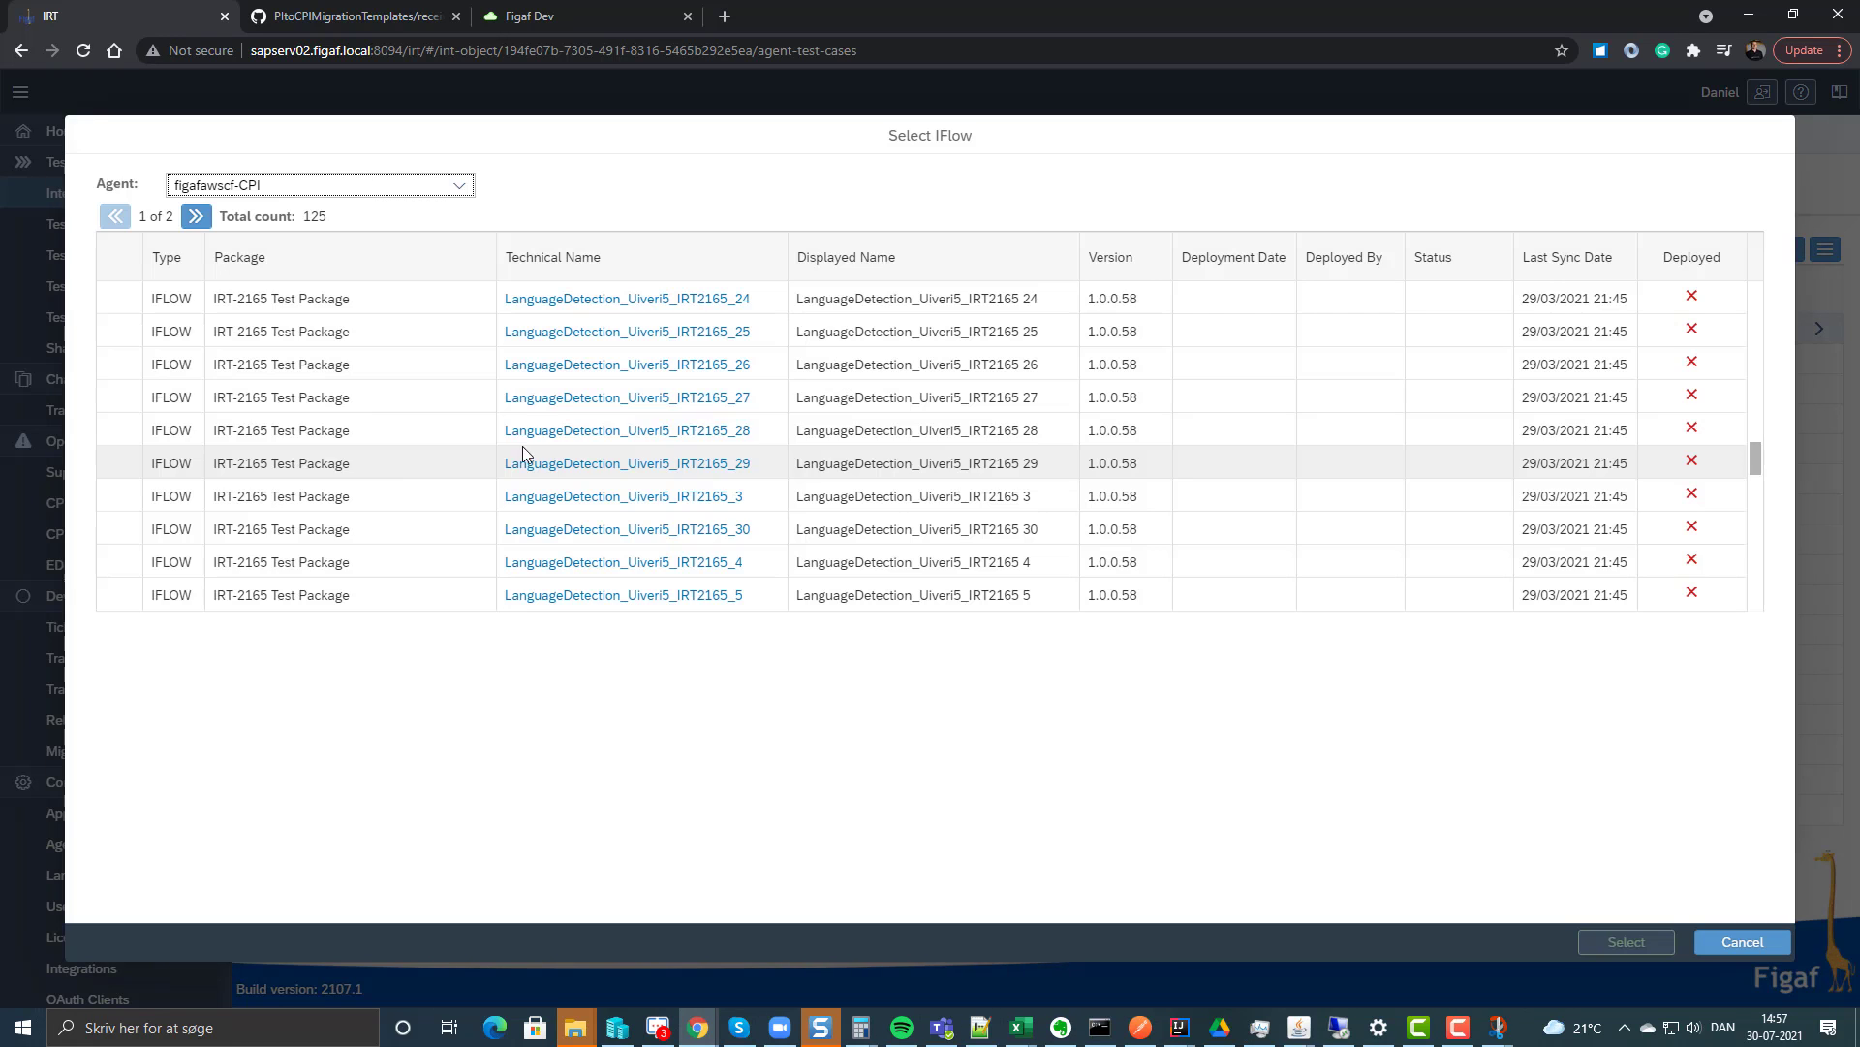
pyautogui.click(457, 185)
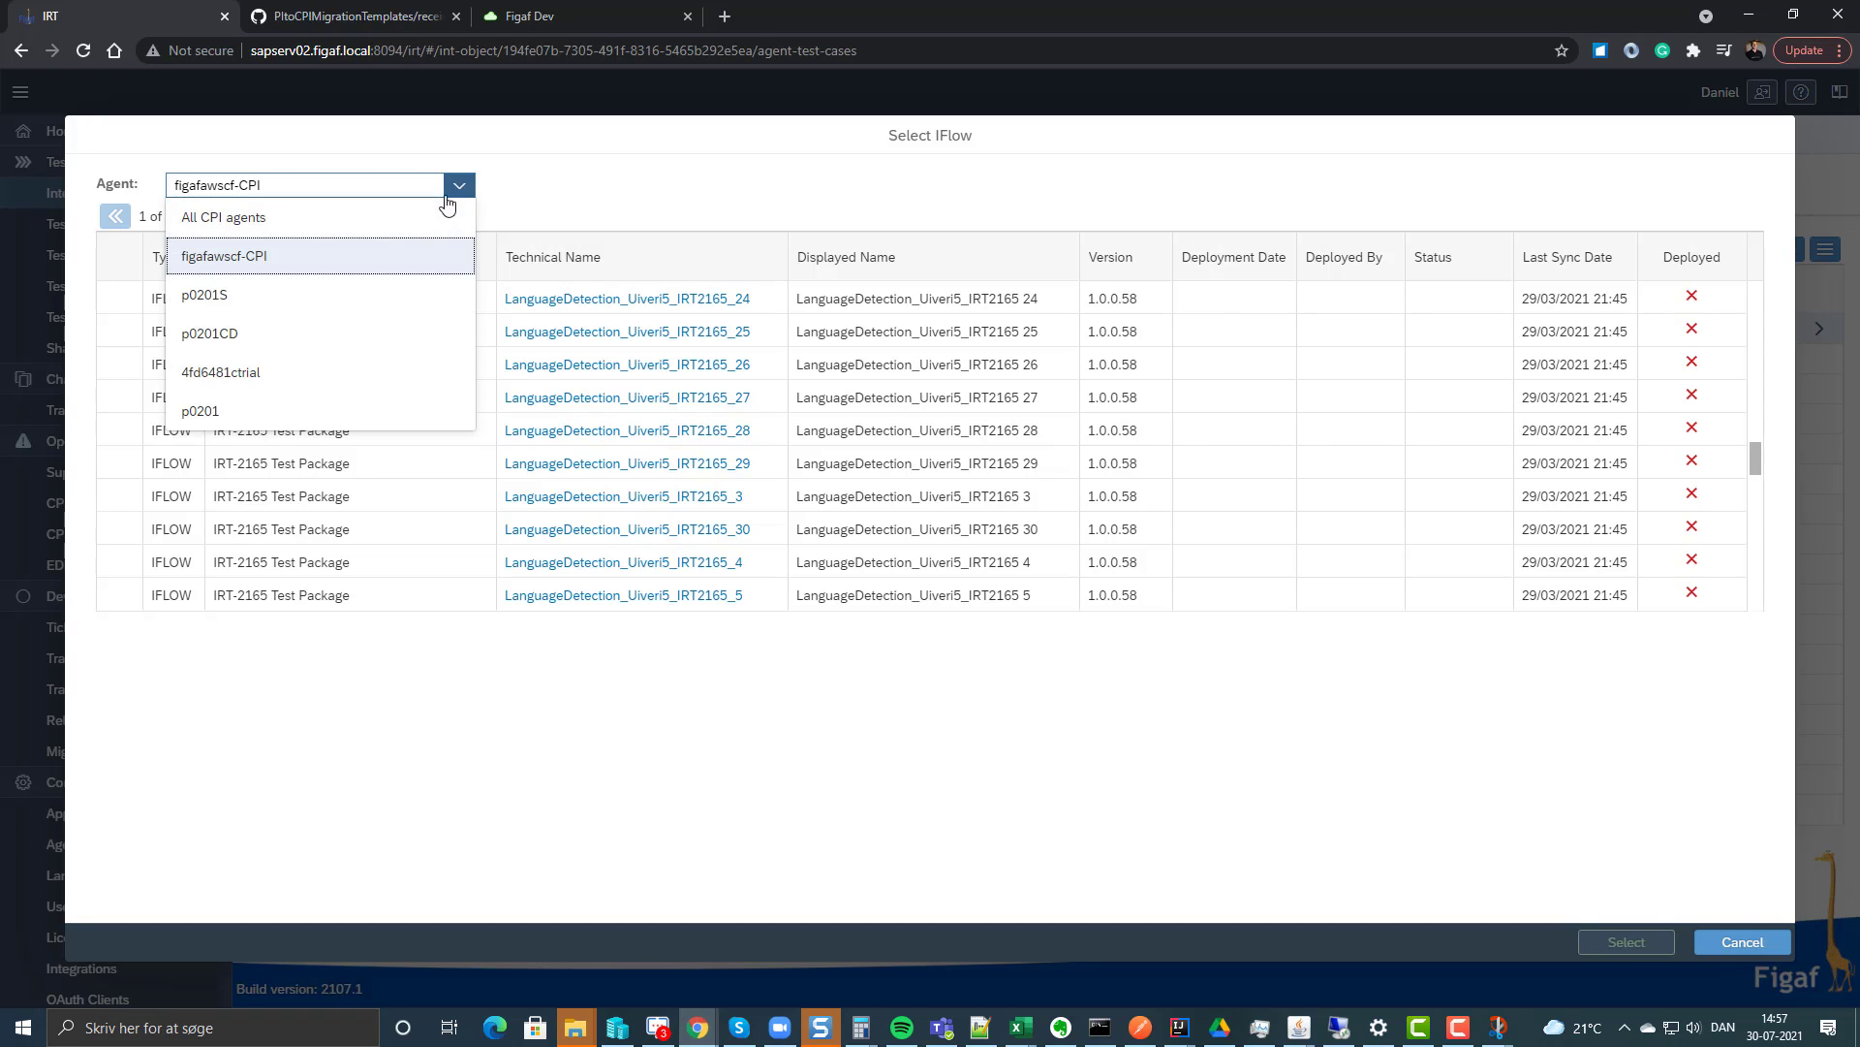
pyautogui.click(311, 414)
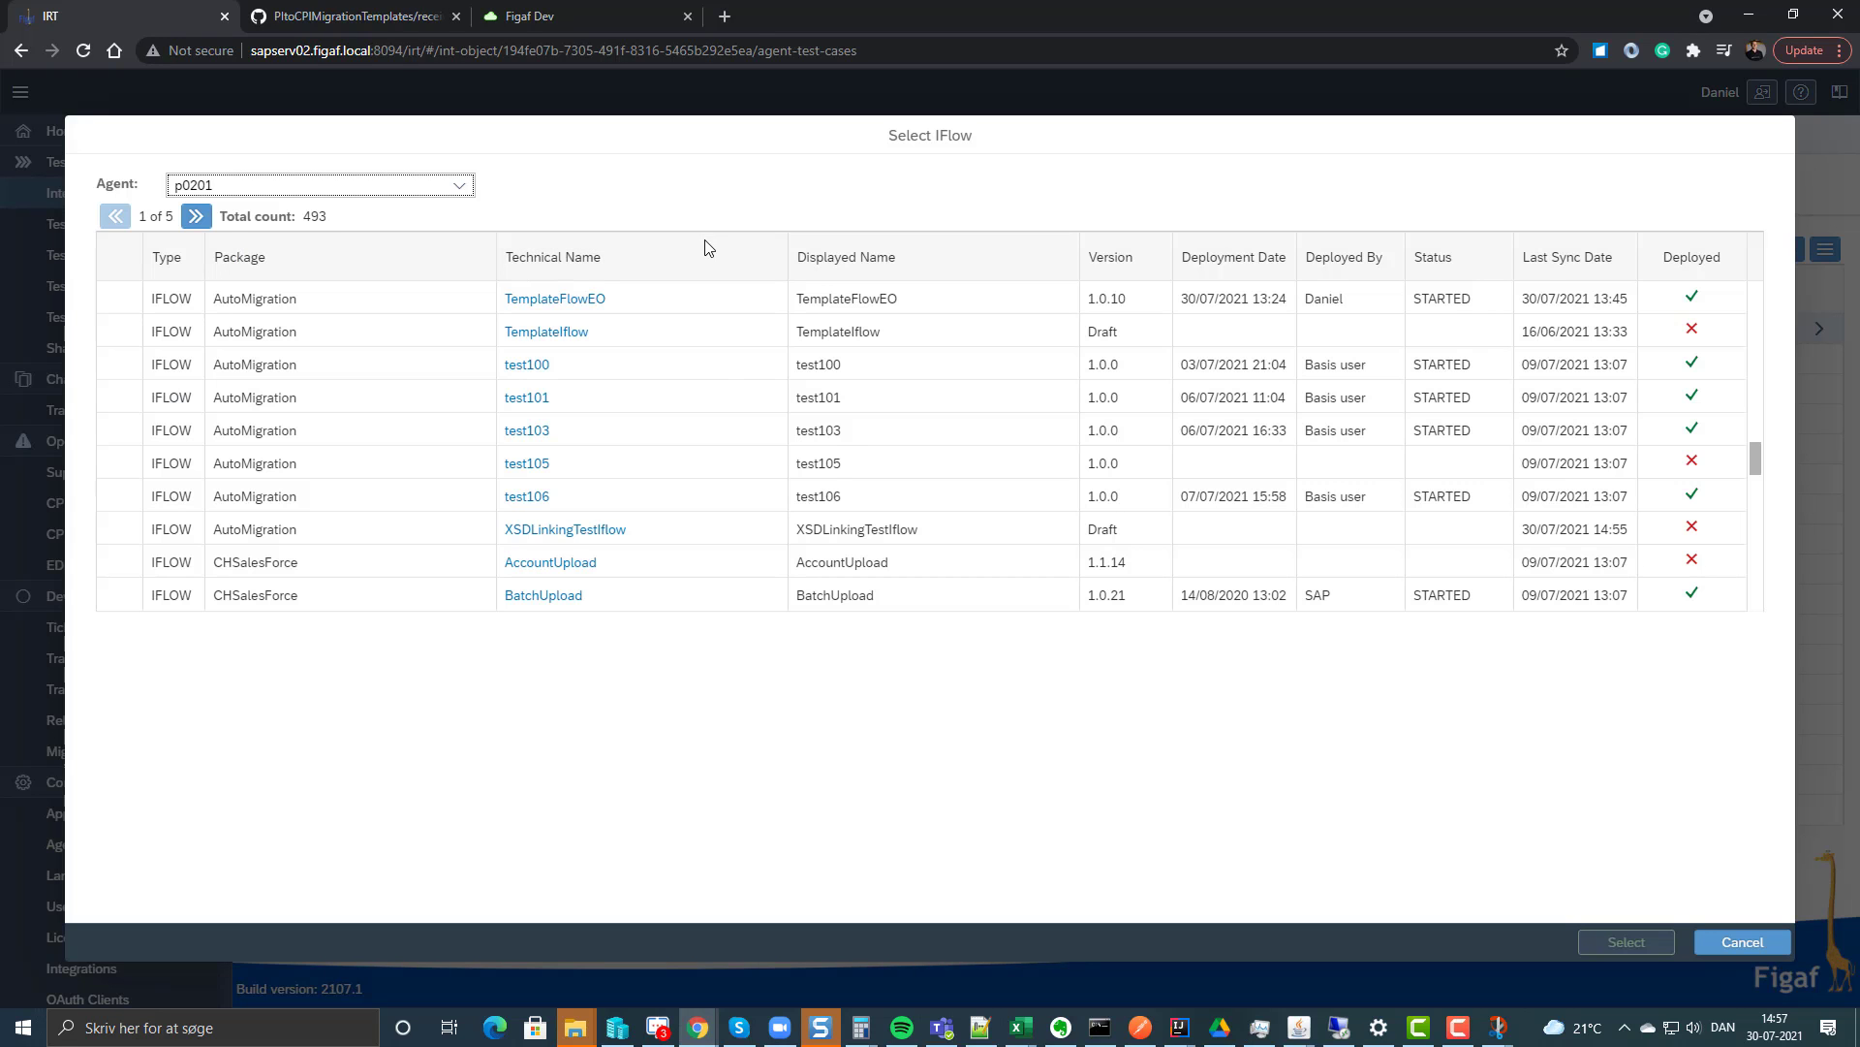
pyautogui.click(691, 275)
pyautogui.click(644, 358)
pyautogui.write('Demo314')
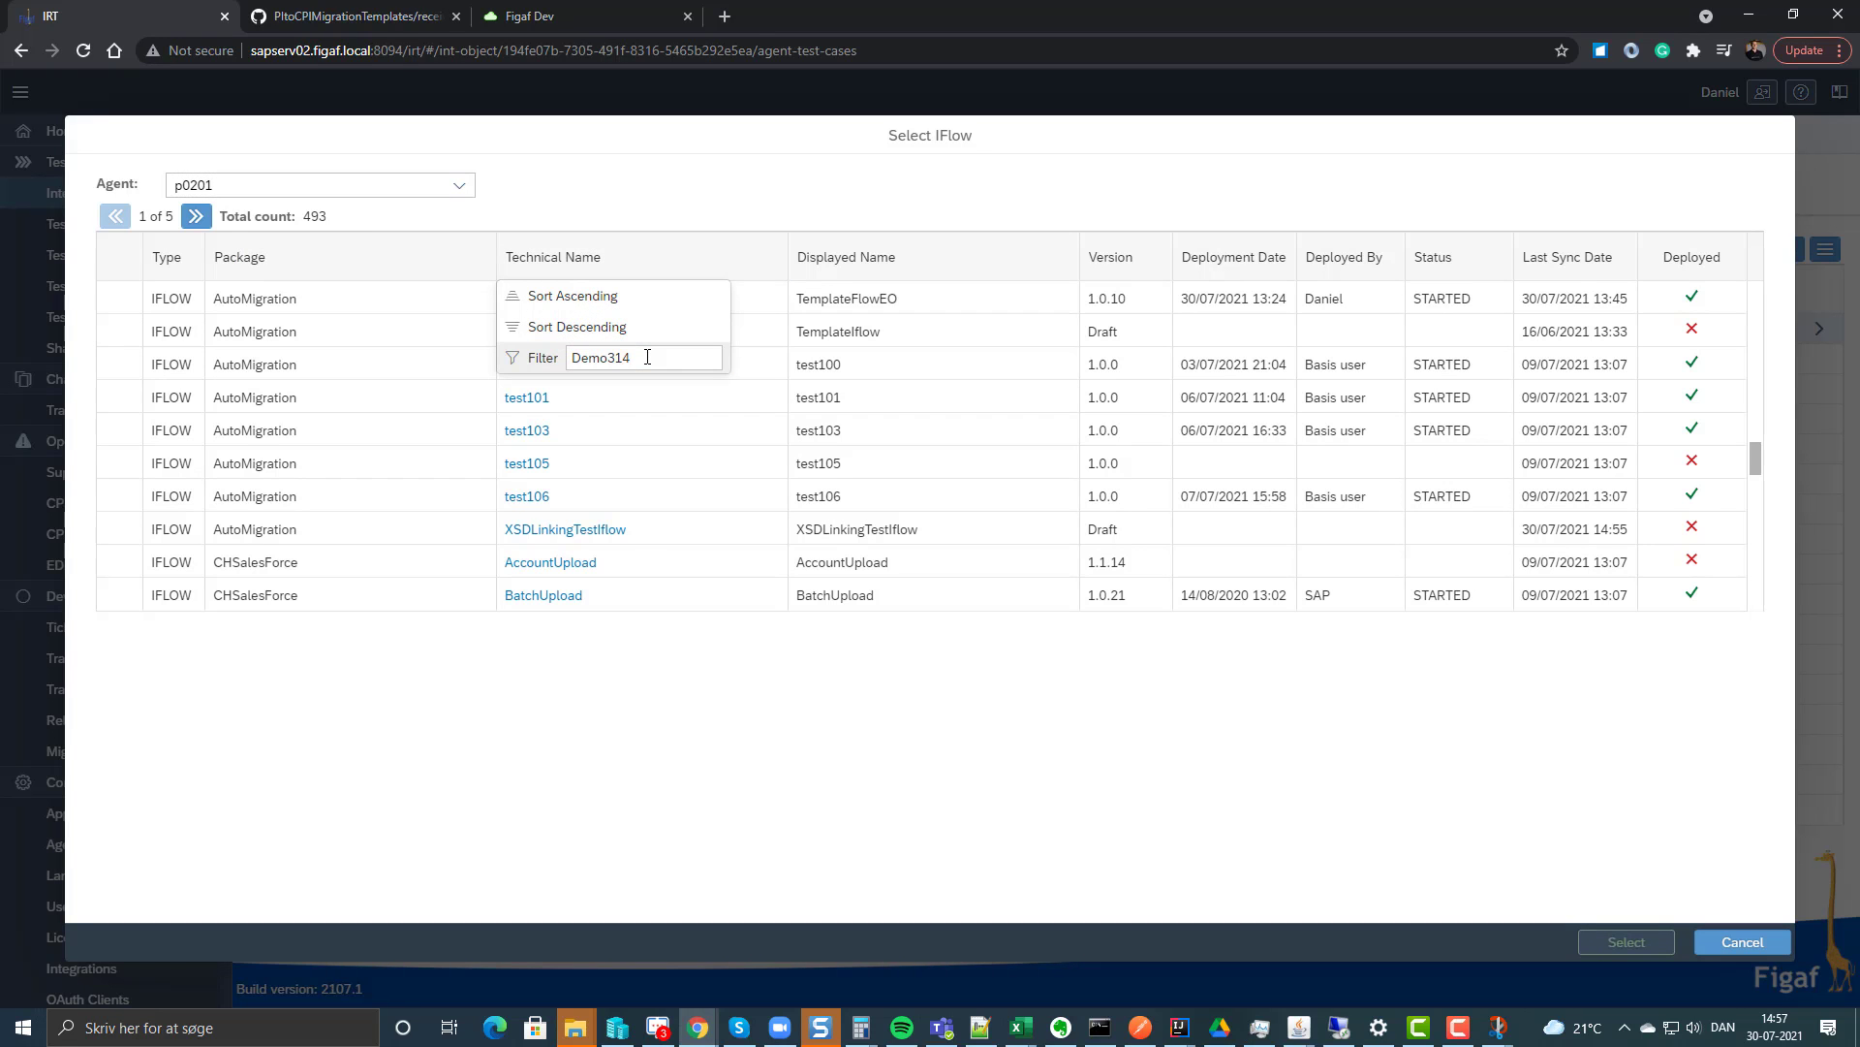
pyautogui.press('Return')
pyautogui.click(116, 301)
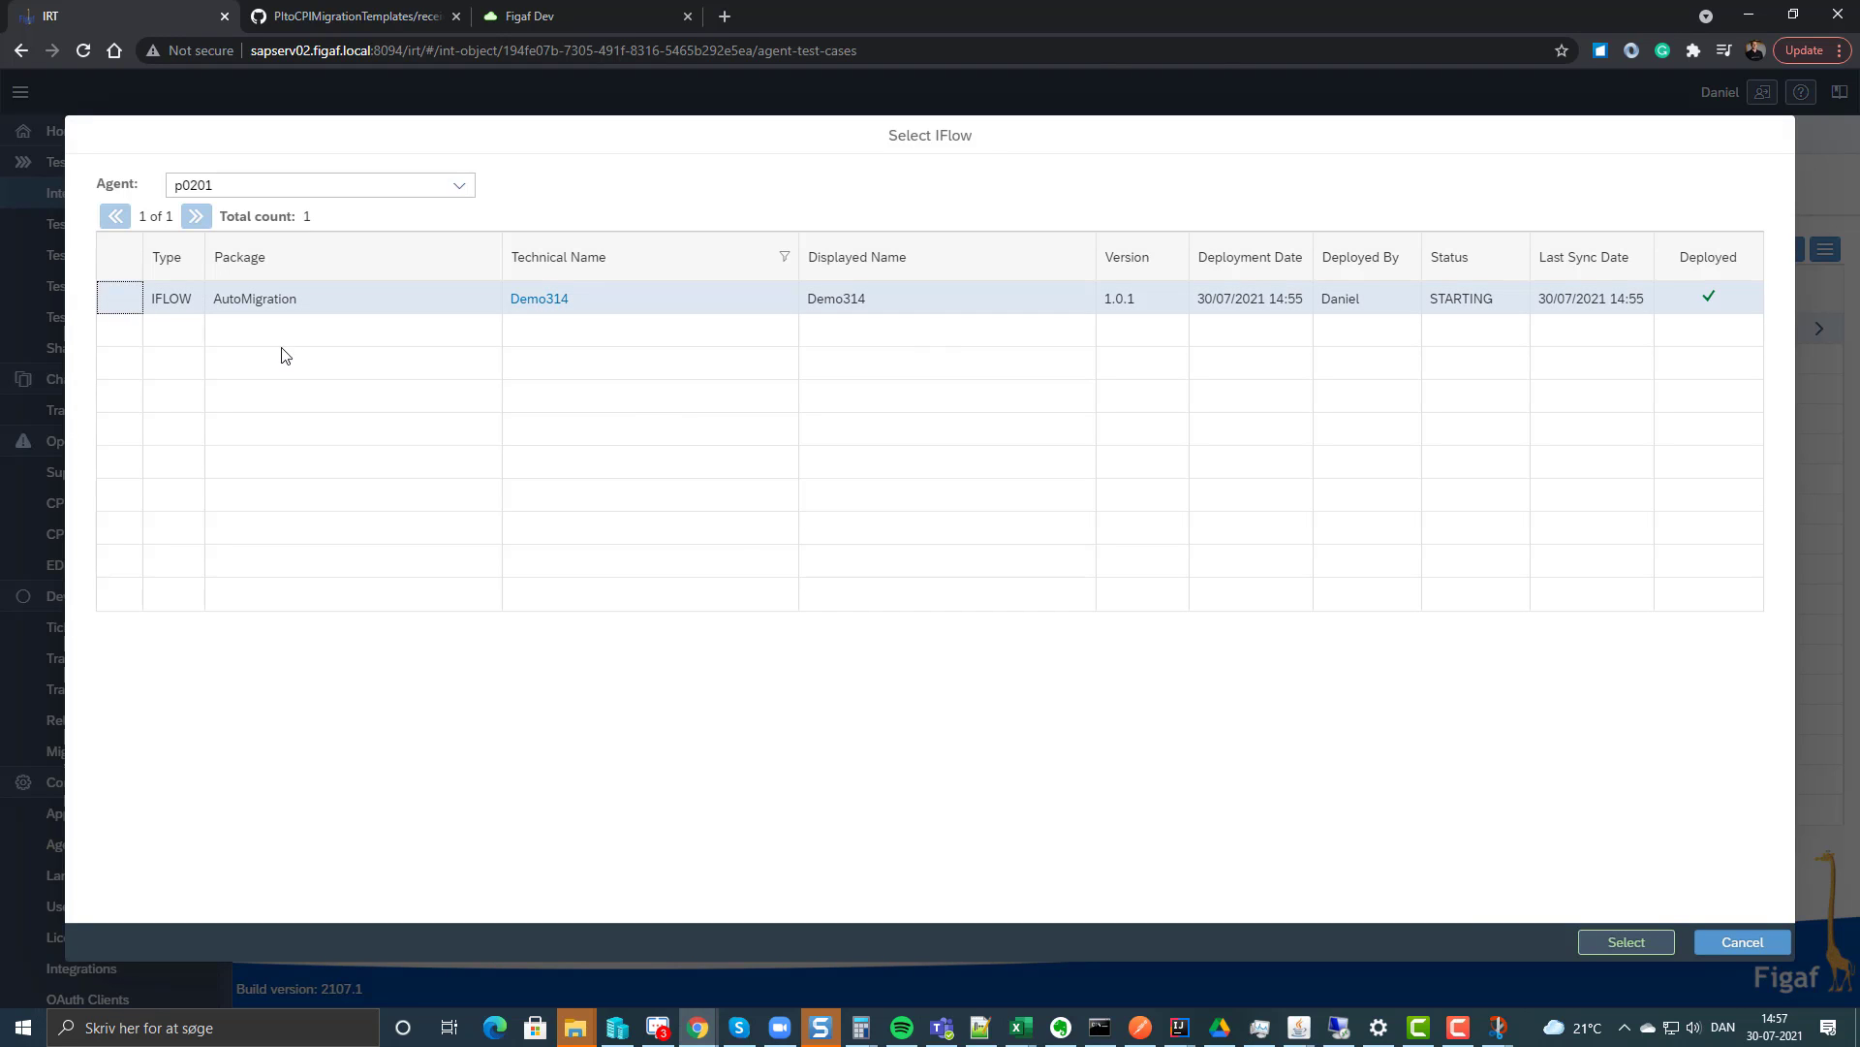
pyautogui.click(1632, 949)
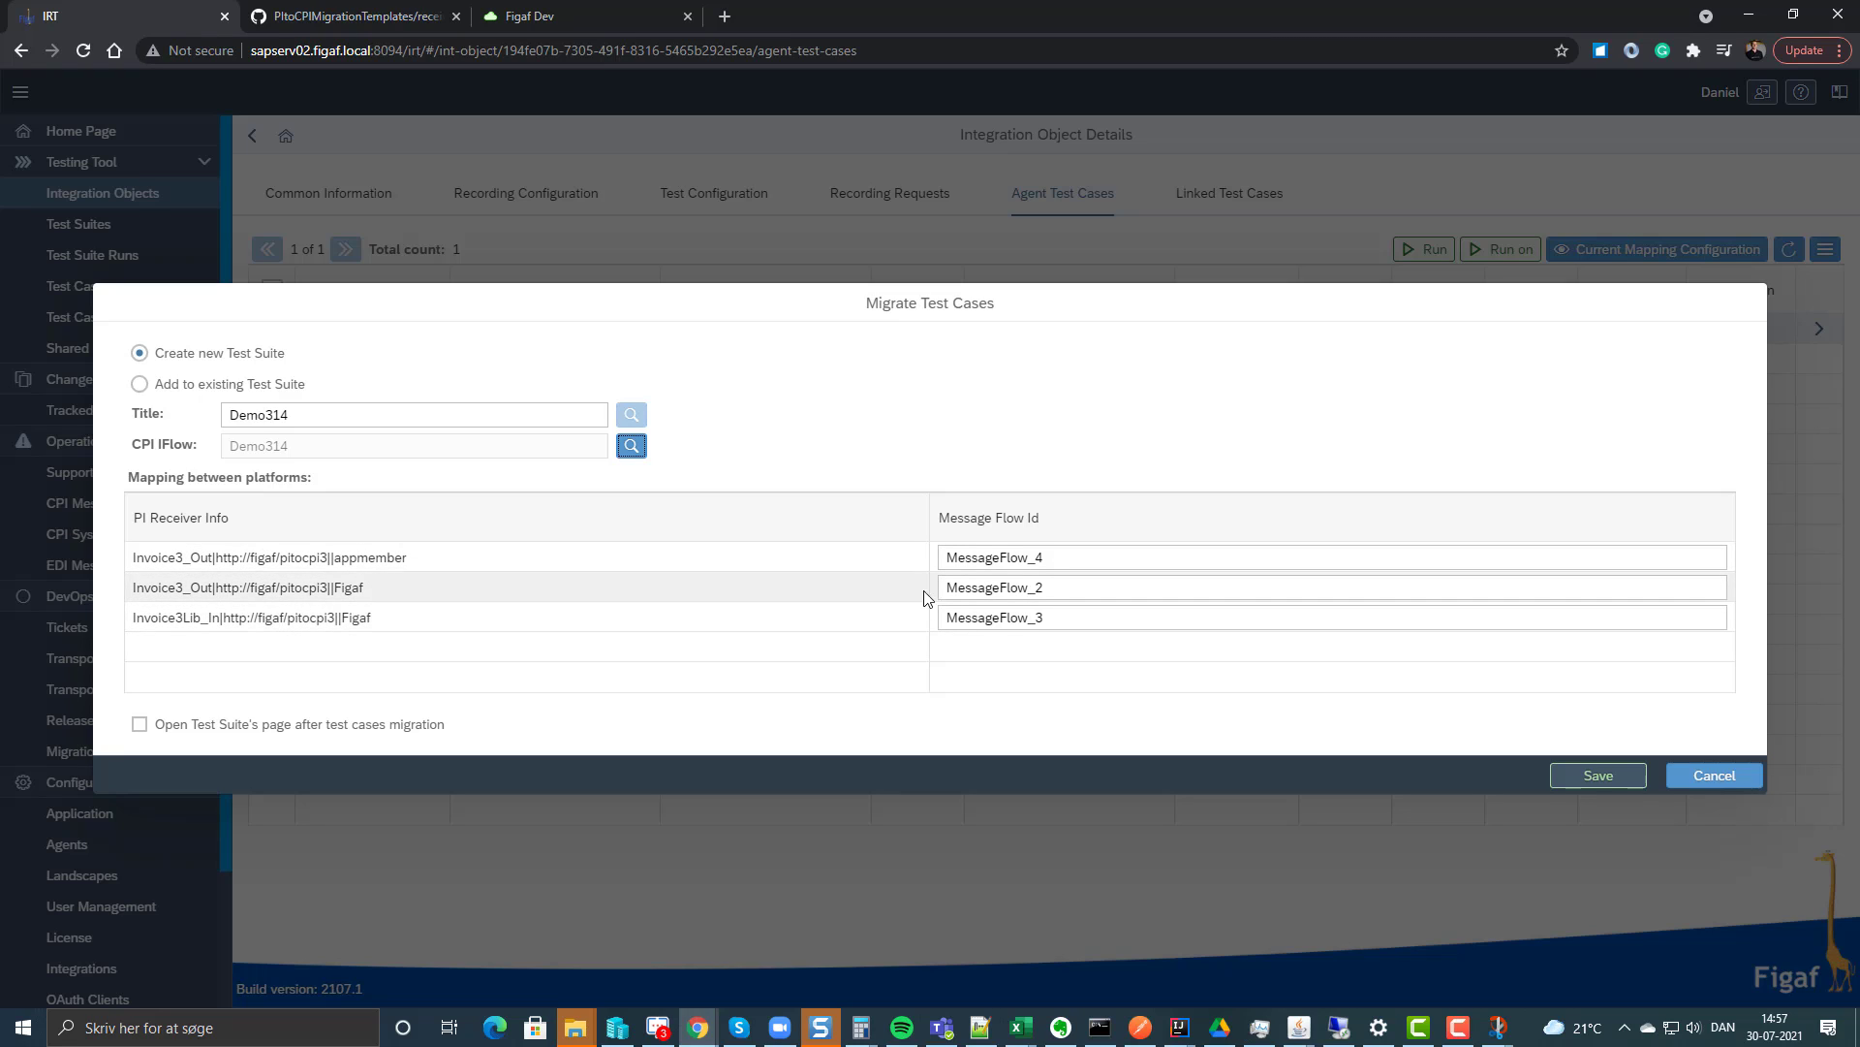
# Save the test case migration settings, run the migration to Demo314 and dismiss the result message.
pyautogui.click(1599, 776)
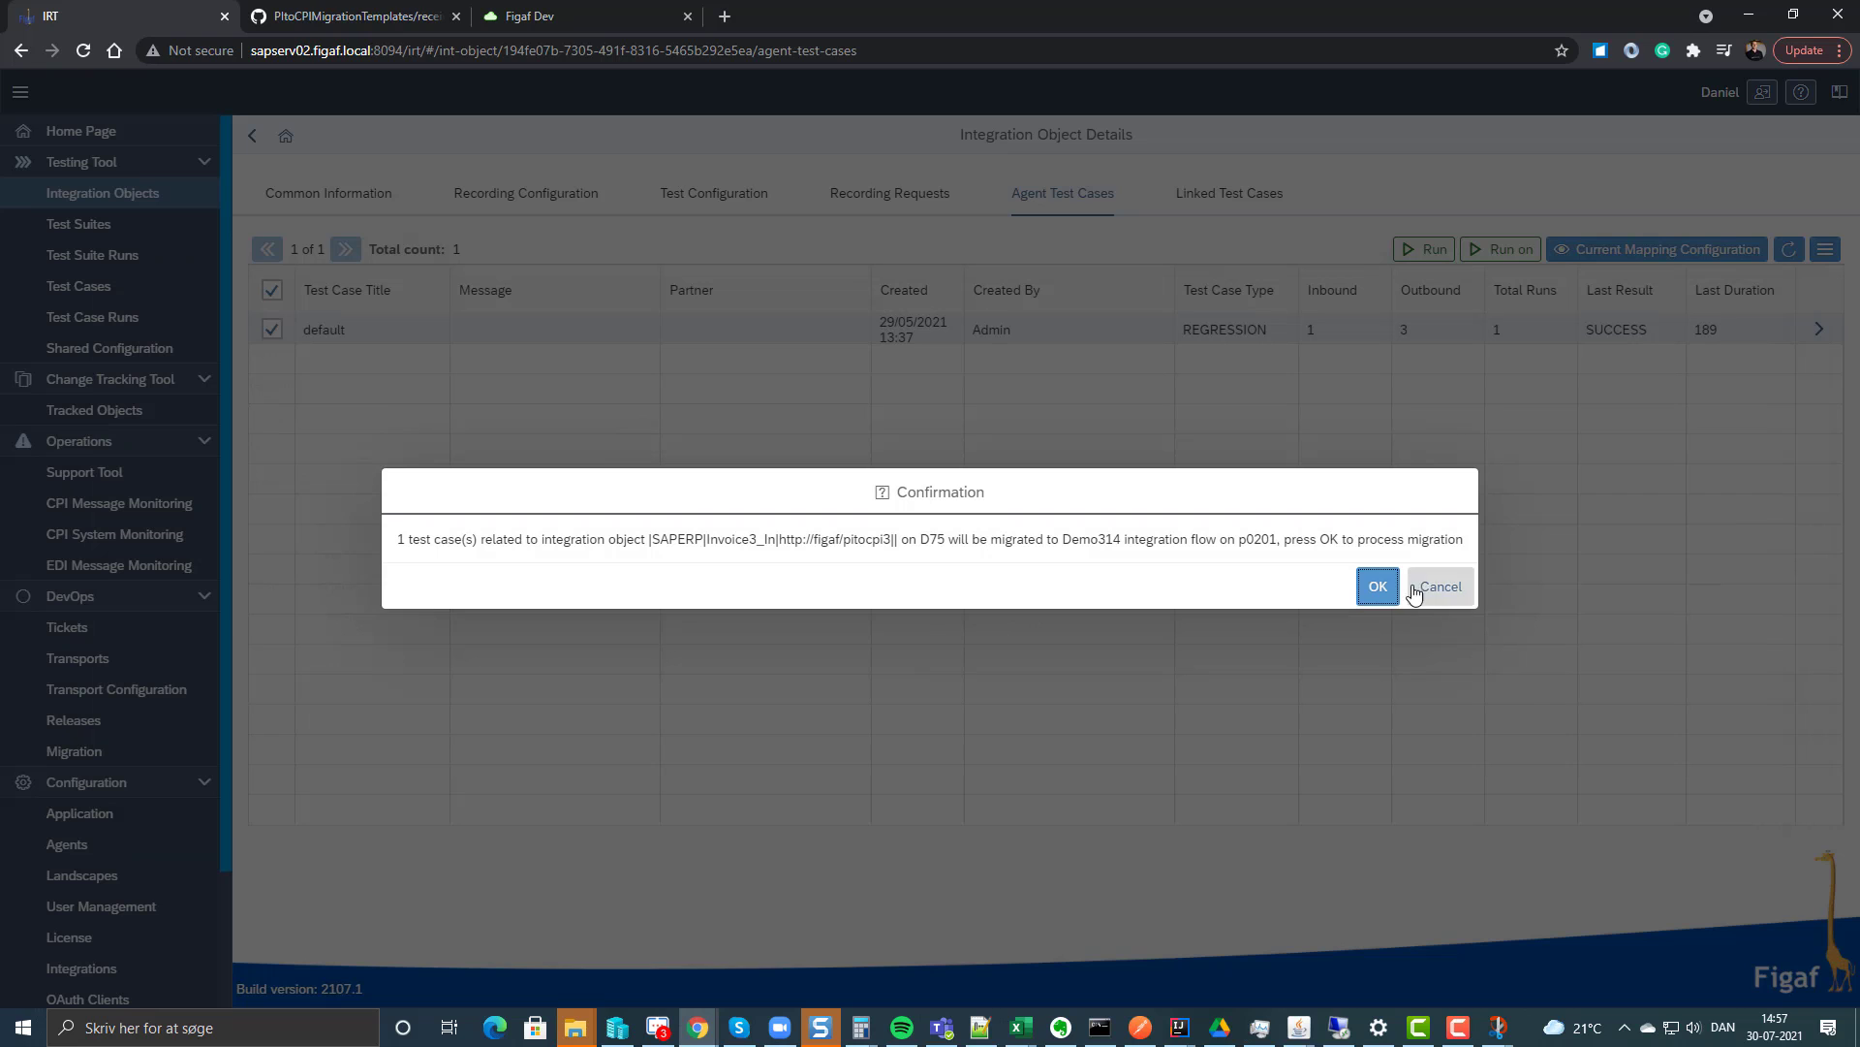
pyautogui.click(1378, 587)
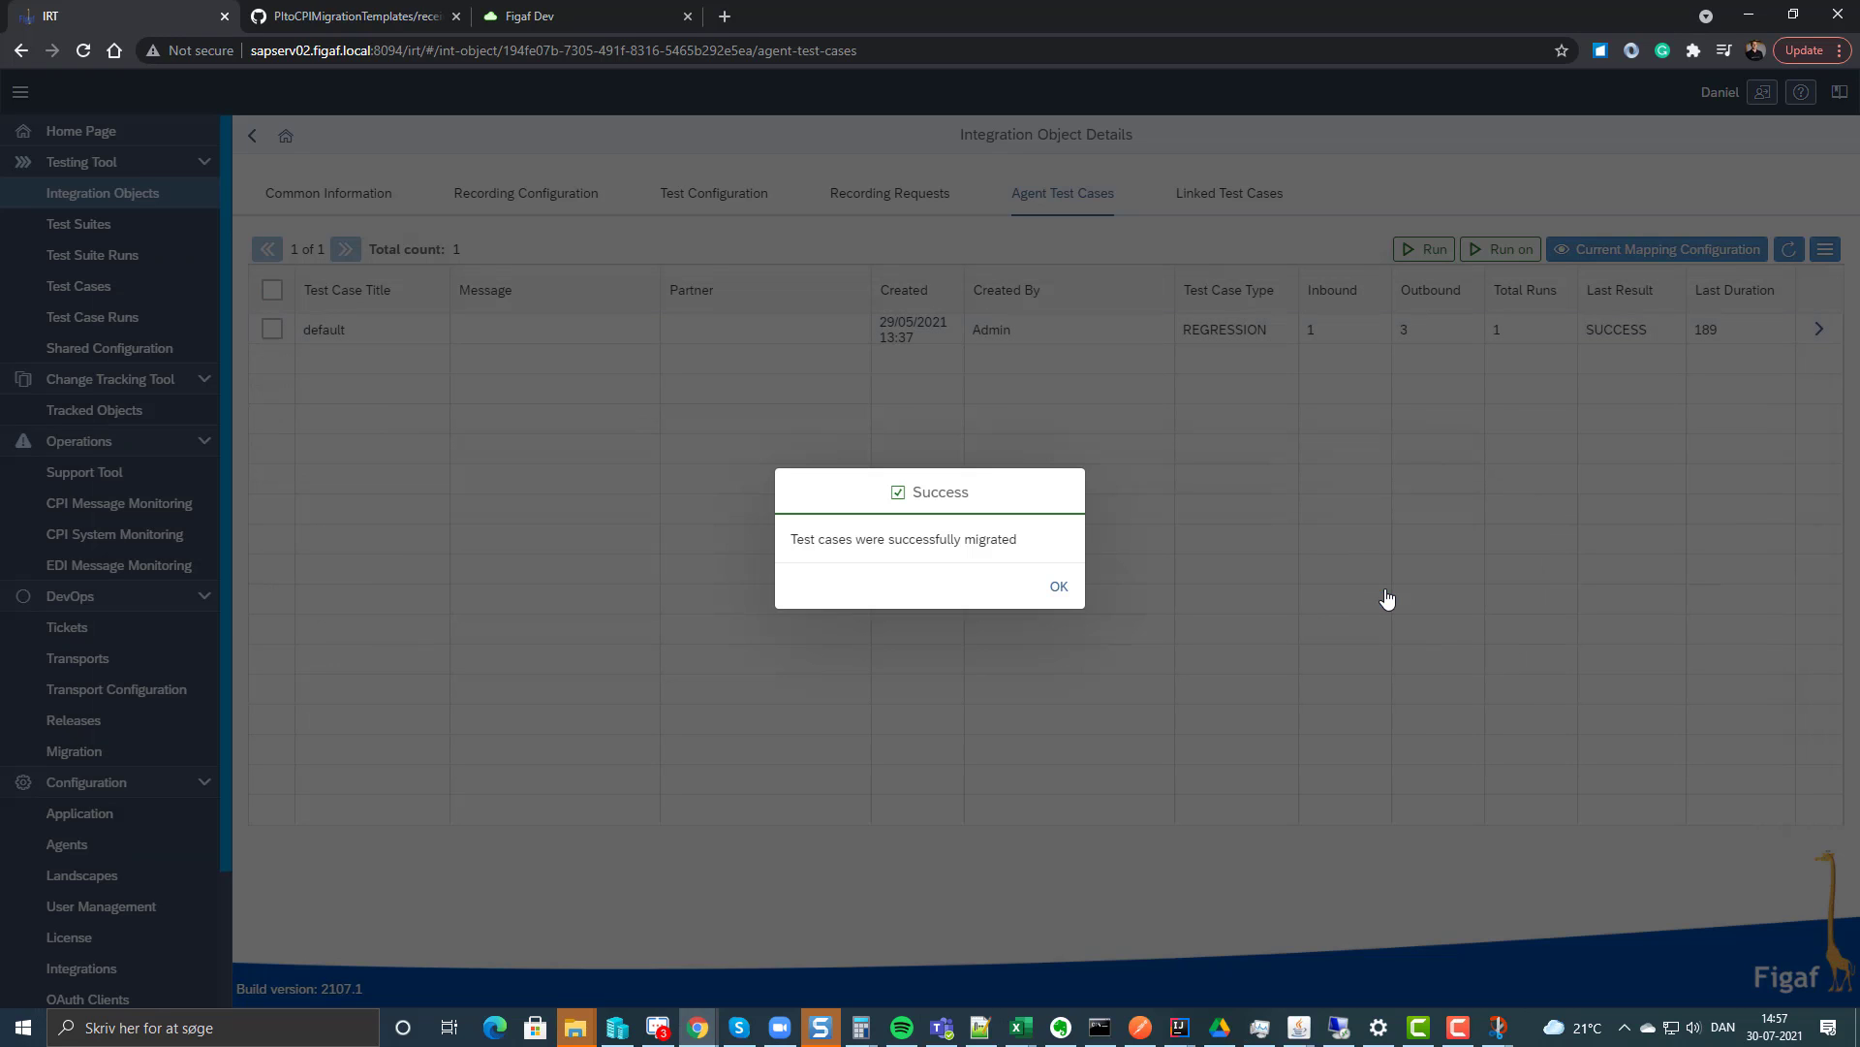
pyautogui.click(1056, 586)
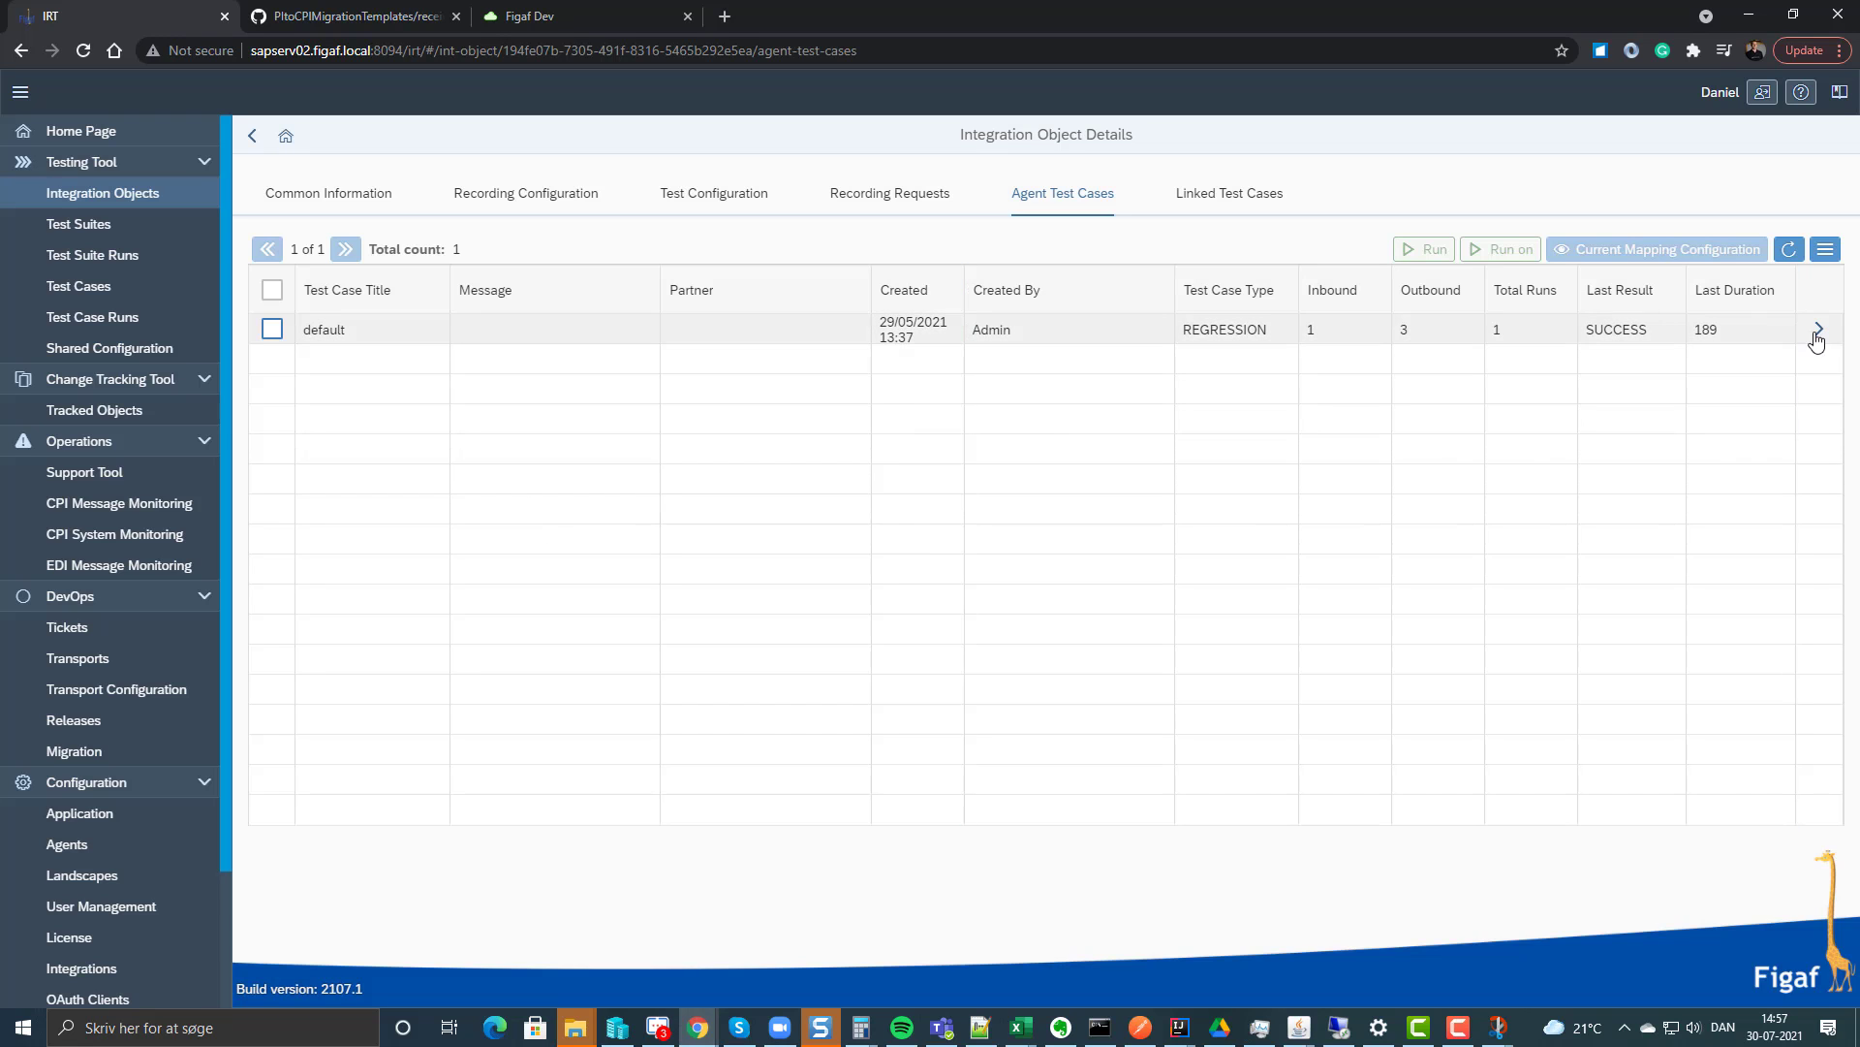
# Open the Demo314 test suite and display its linked test cases.
pyautogui.click(80, 223)
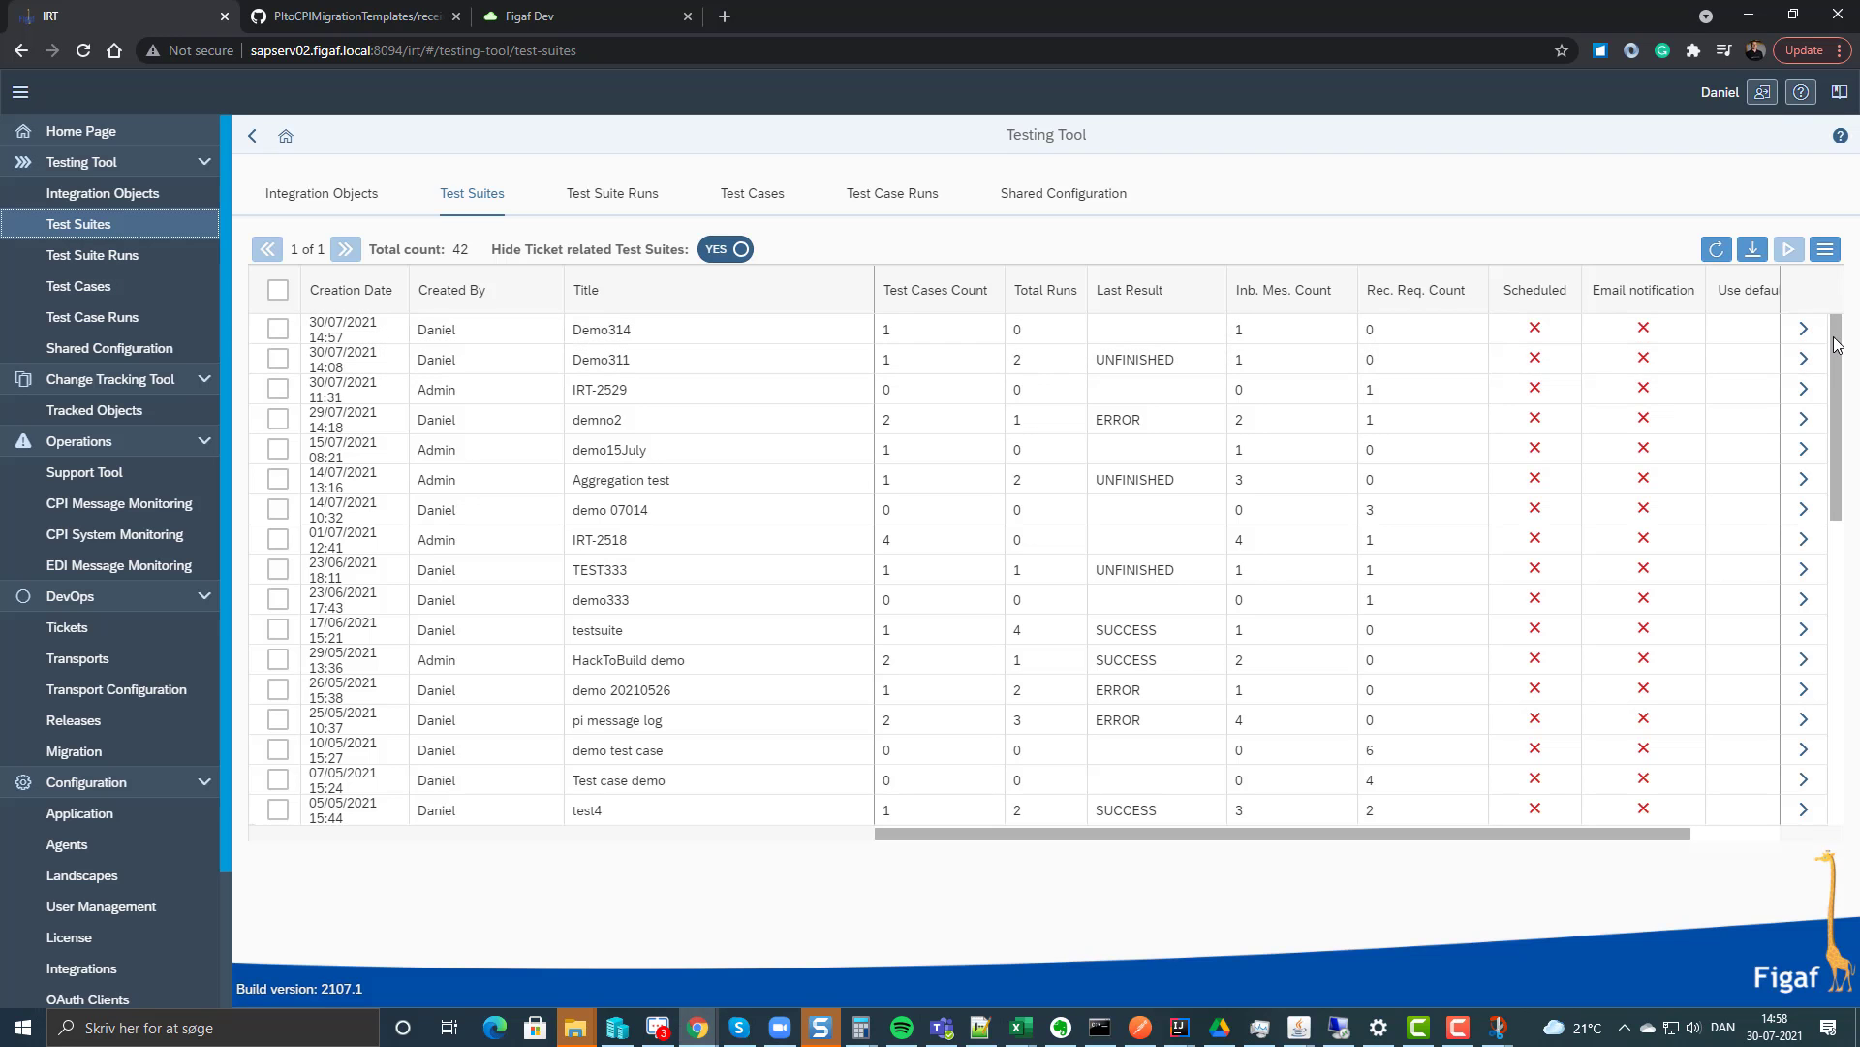
pyautogui.click(1804, 328)
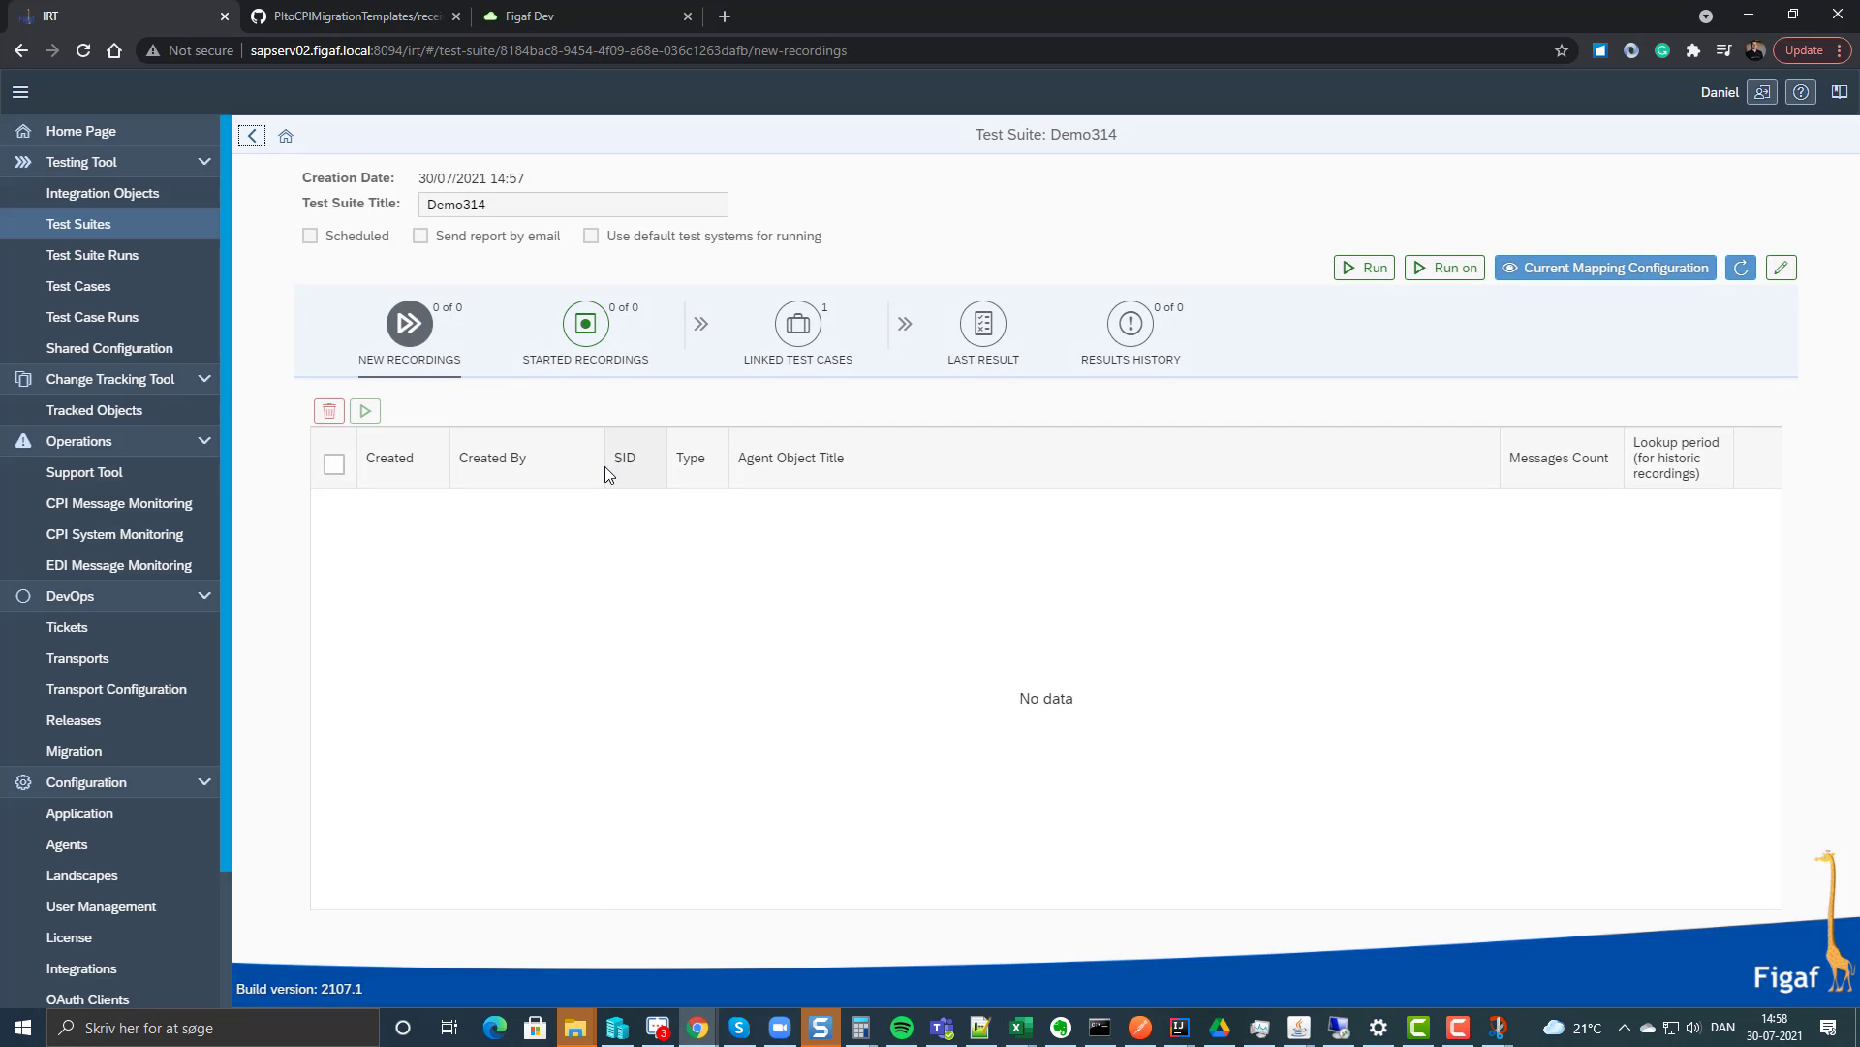
pyautogui.click(798, 322)
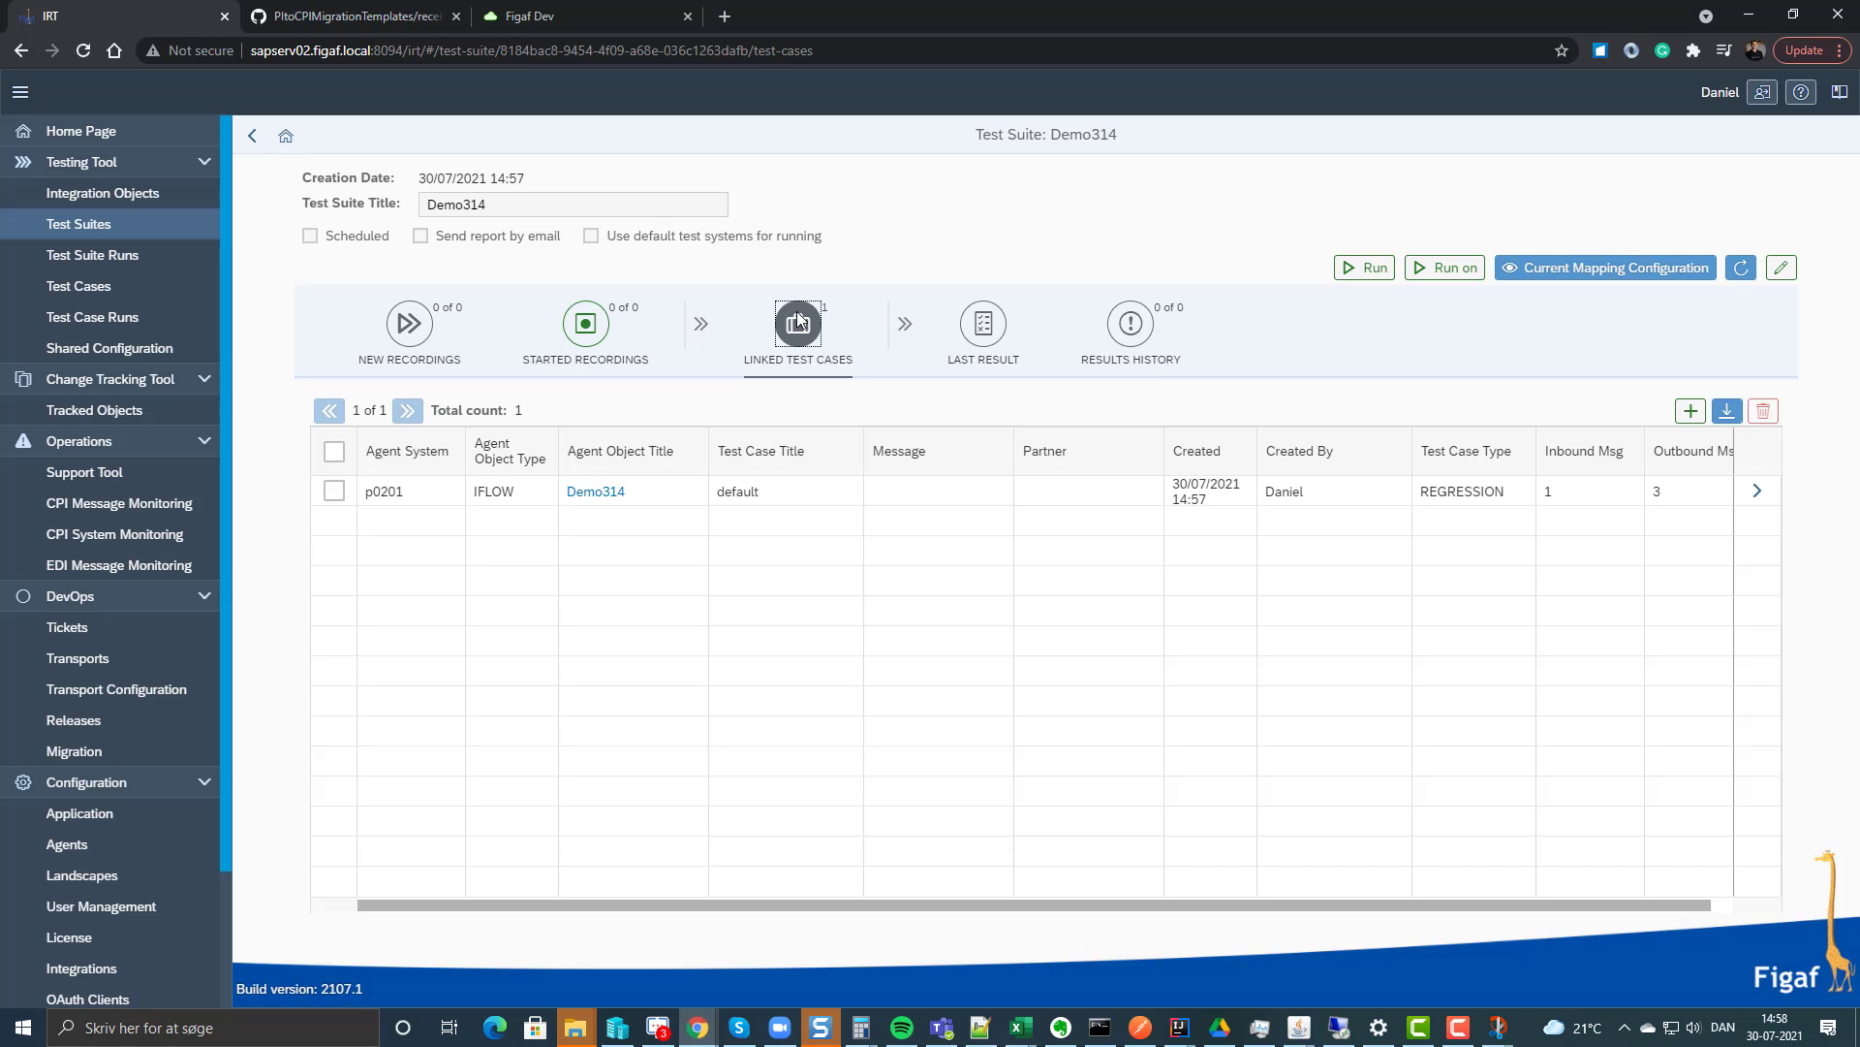
# Switch to SAP Cloud Integration, dismiss the Demo314 deployment message and return to the test suite in Figaf IRT.
pyautogui.click(582, 18)
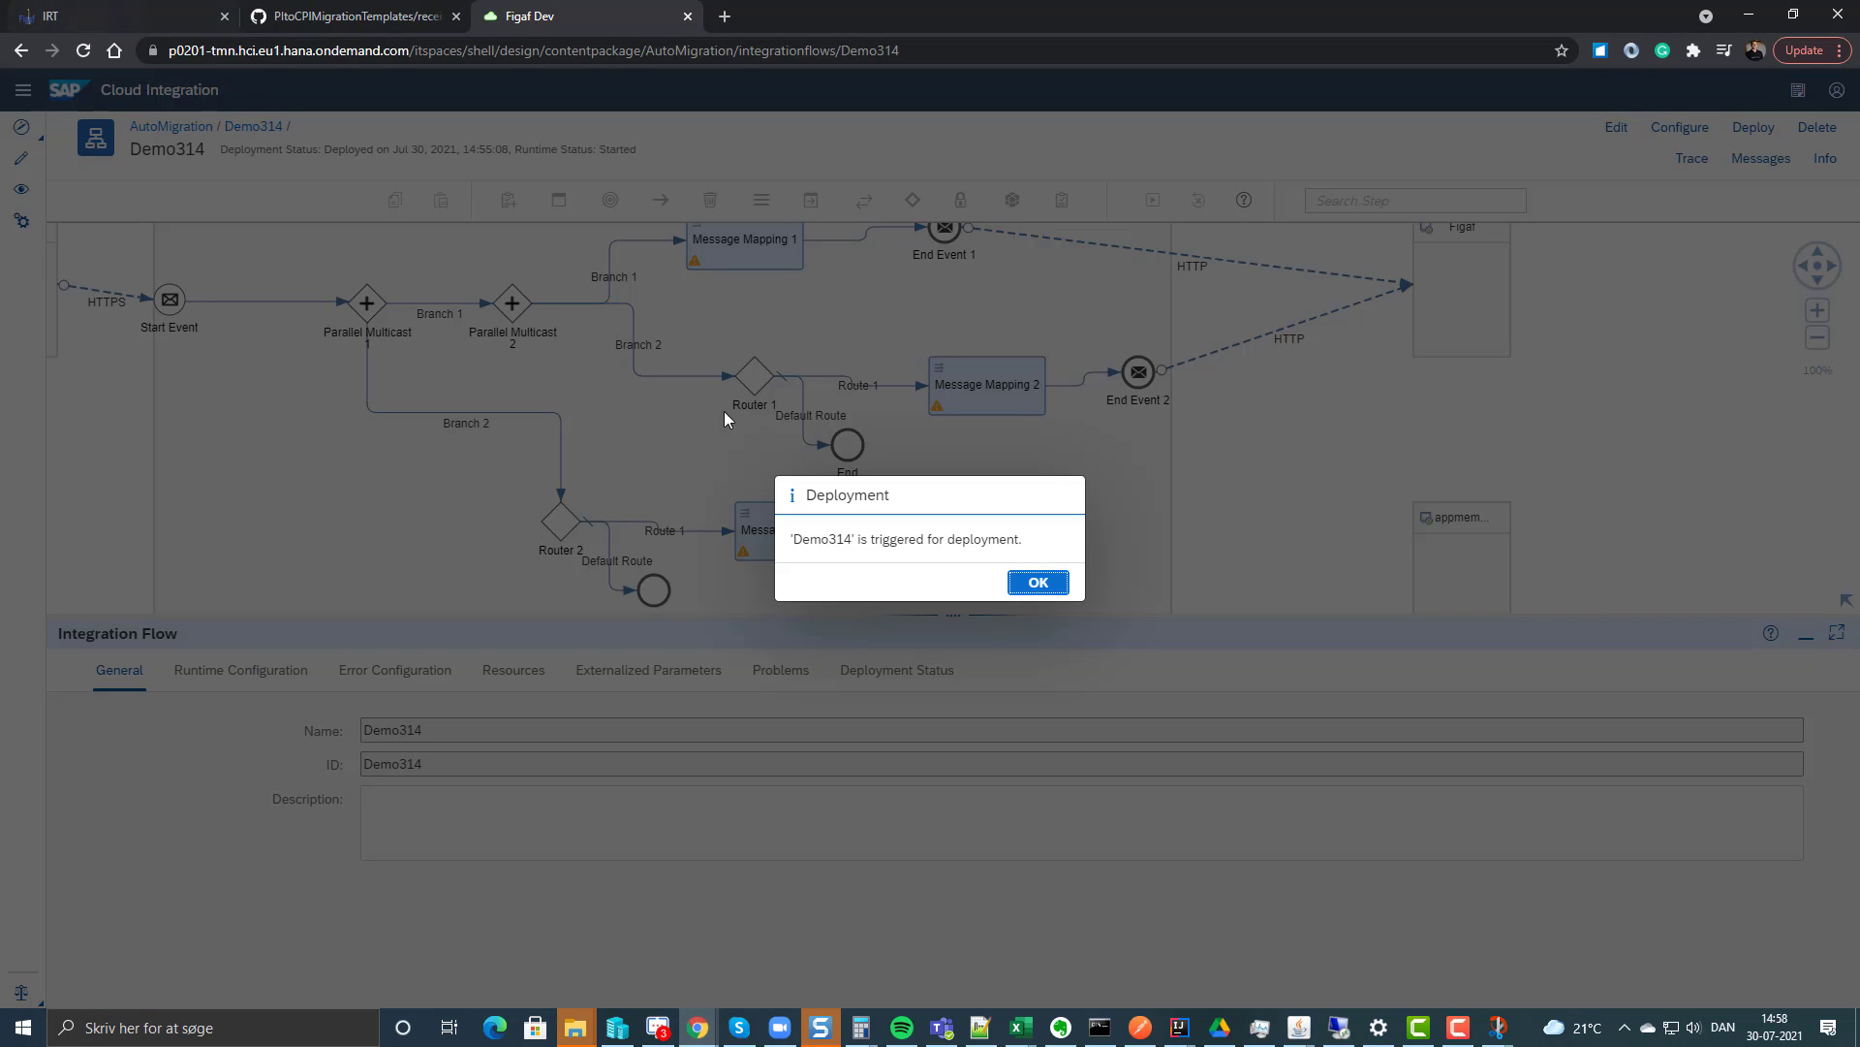
pyautogui.click(1037, 581)
pyautogui.click(105, 16)
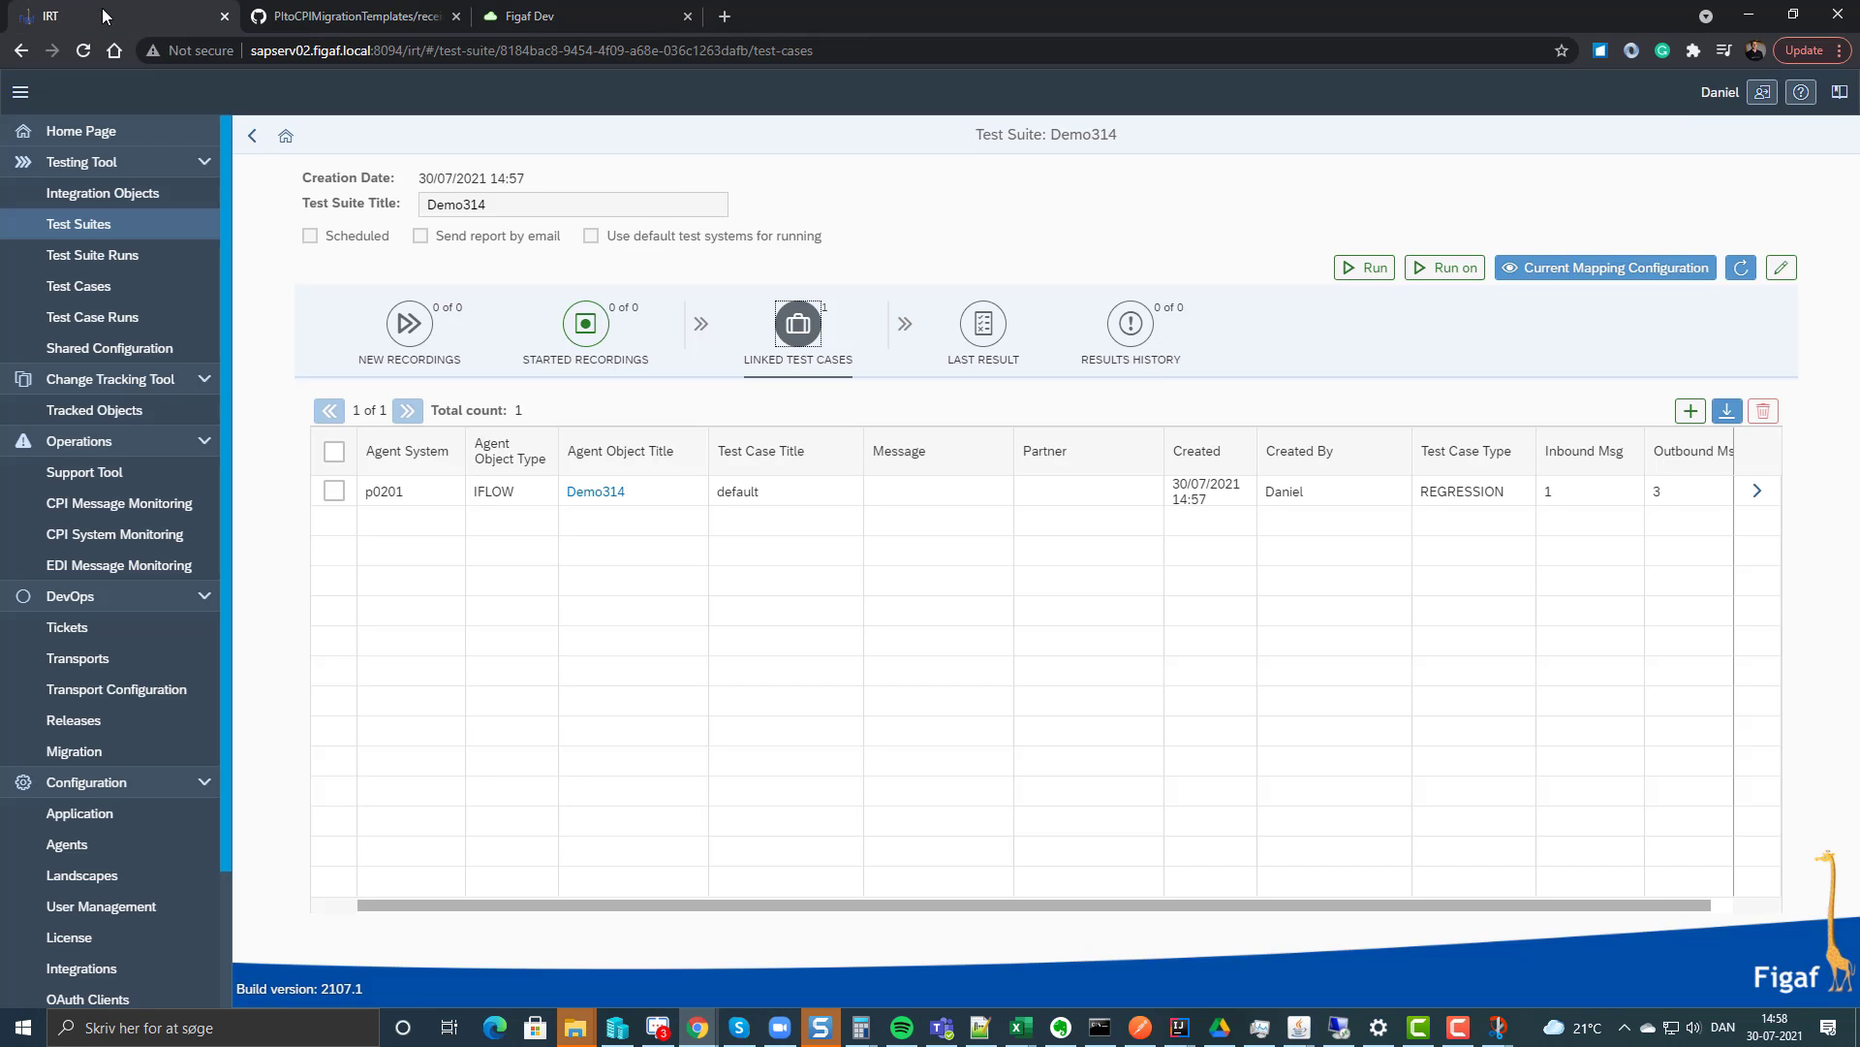
# Run the Demo314 test suite, adding the missing Testing license for the Demo314 iFlow on p0201.
pyautogui.click(1381, 276)
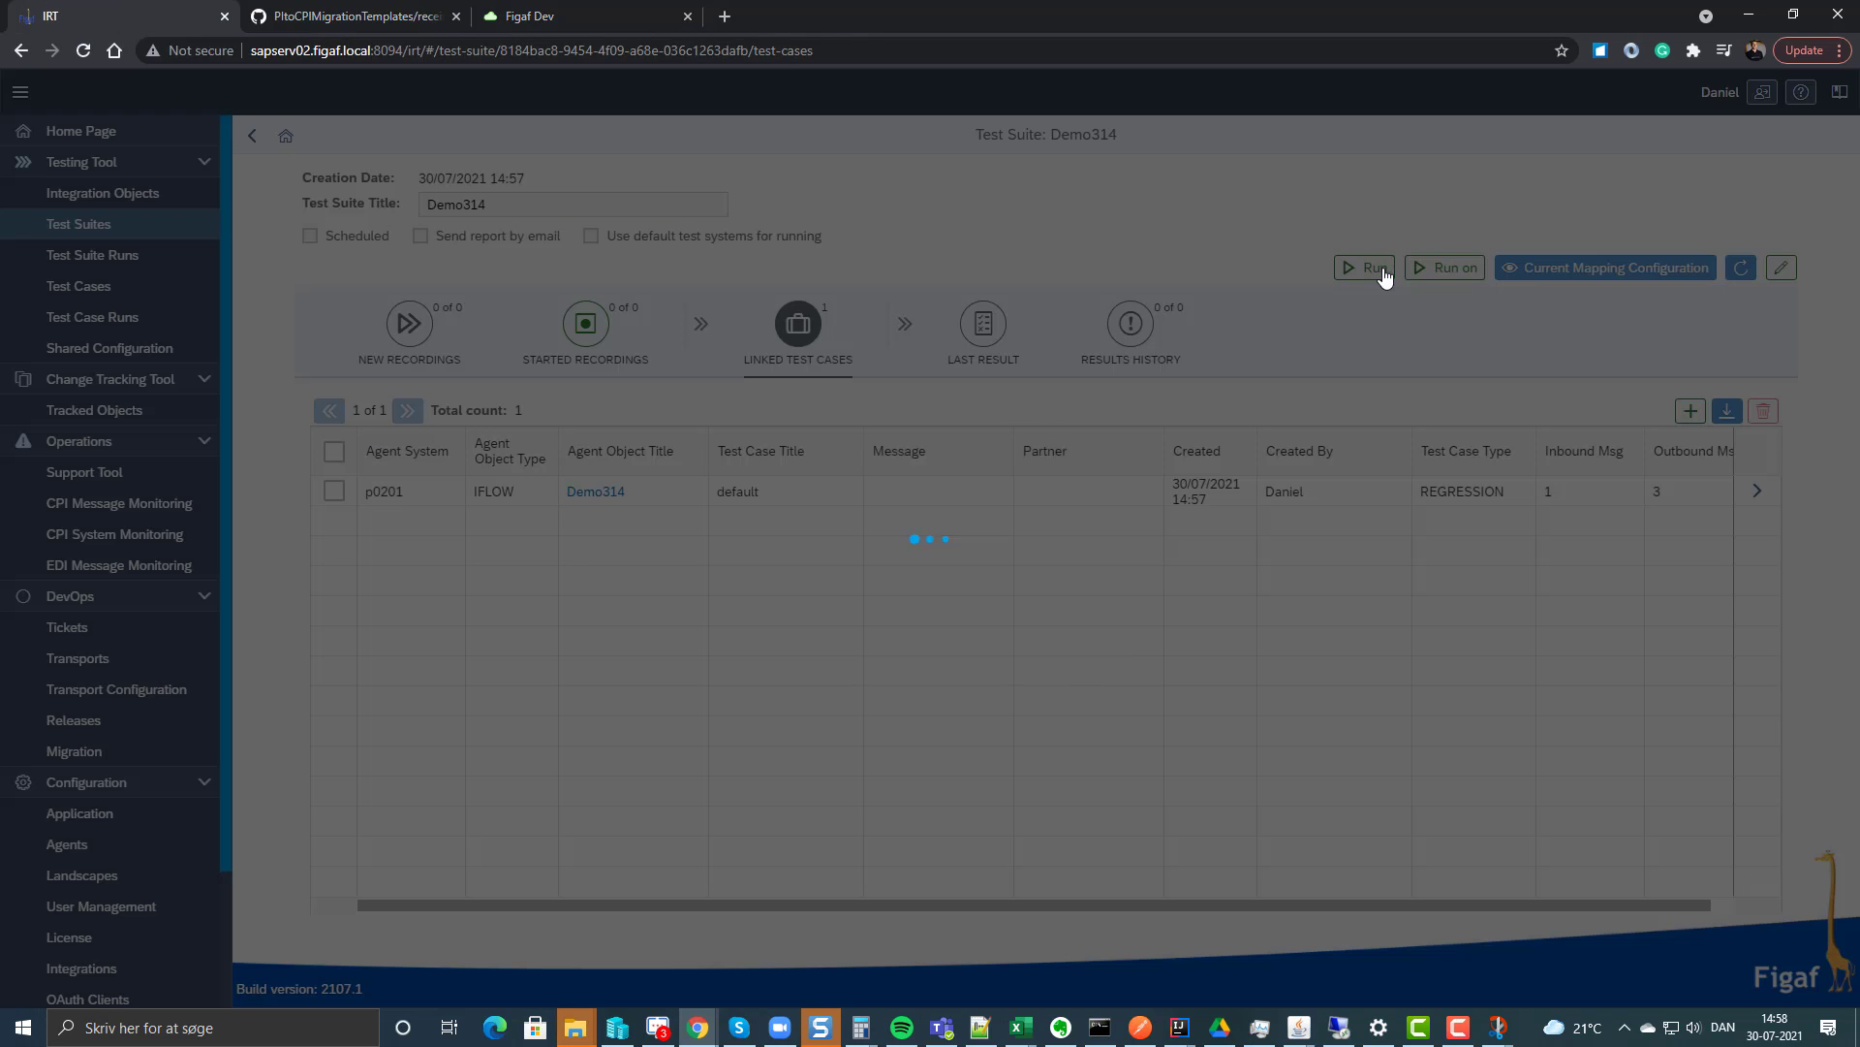
pyautogui.click(967, 598)
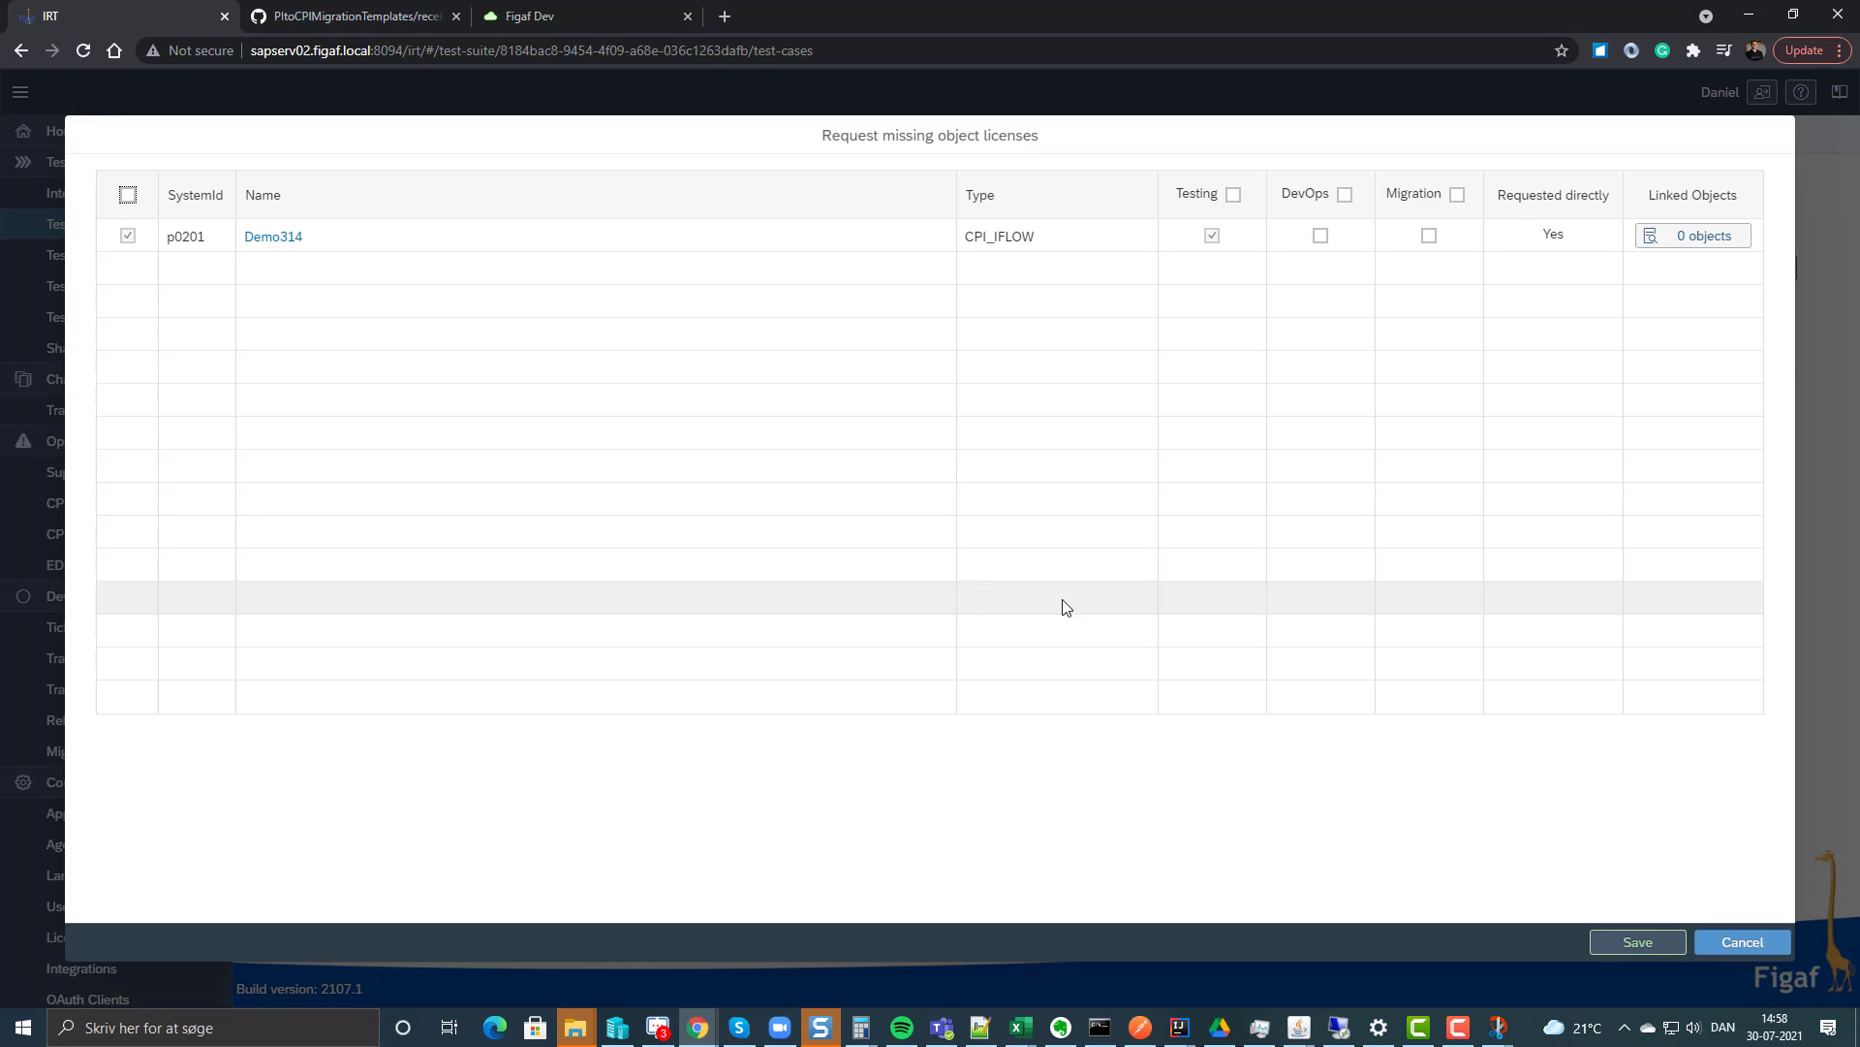
pyautogui.click(1616, 937)
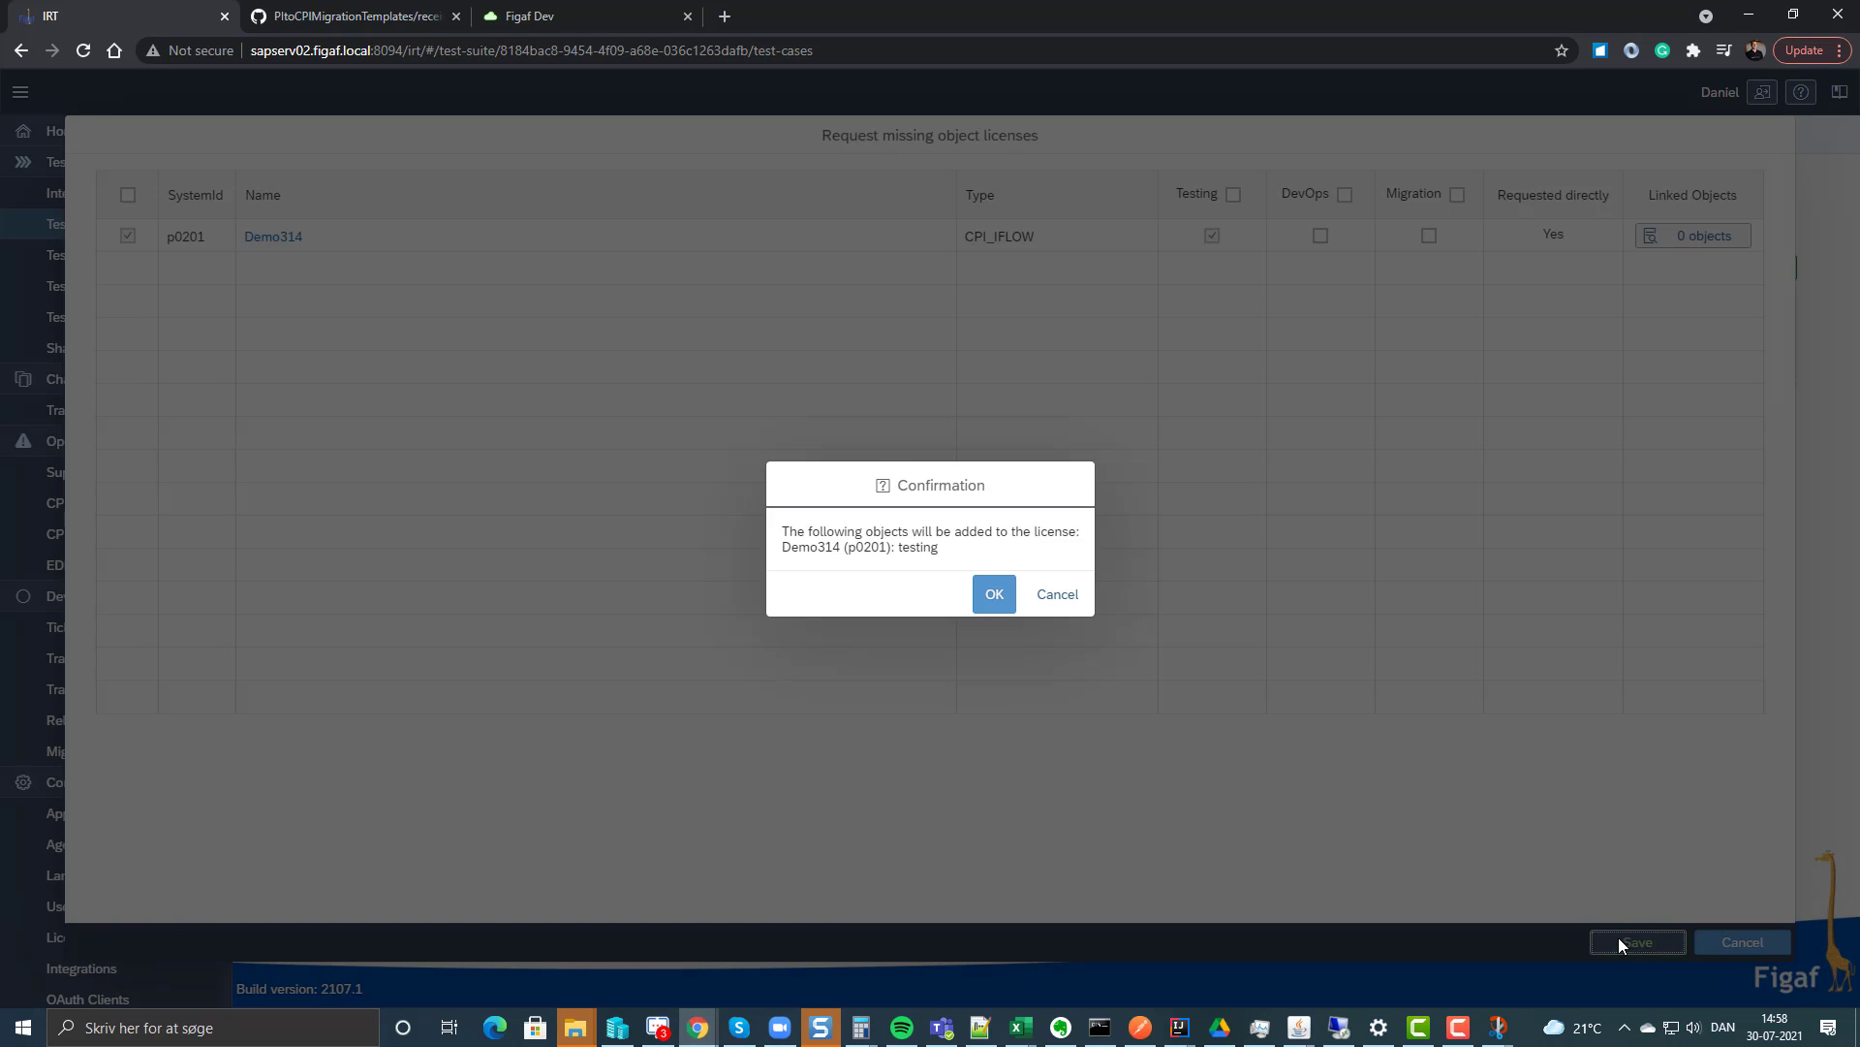
pyautogui.click(994, 593)
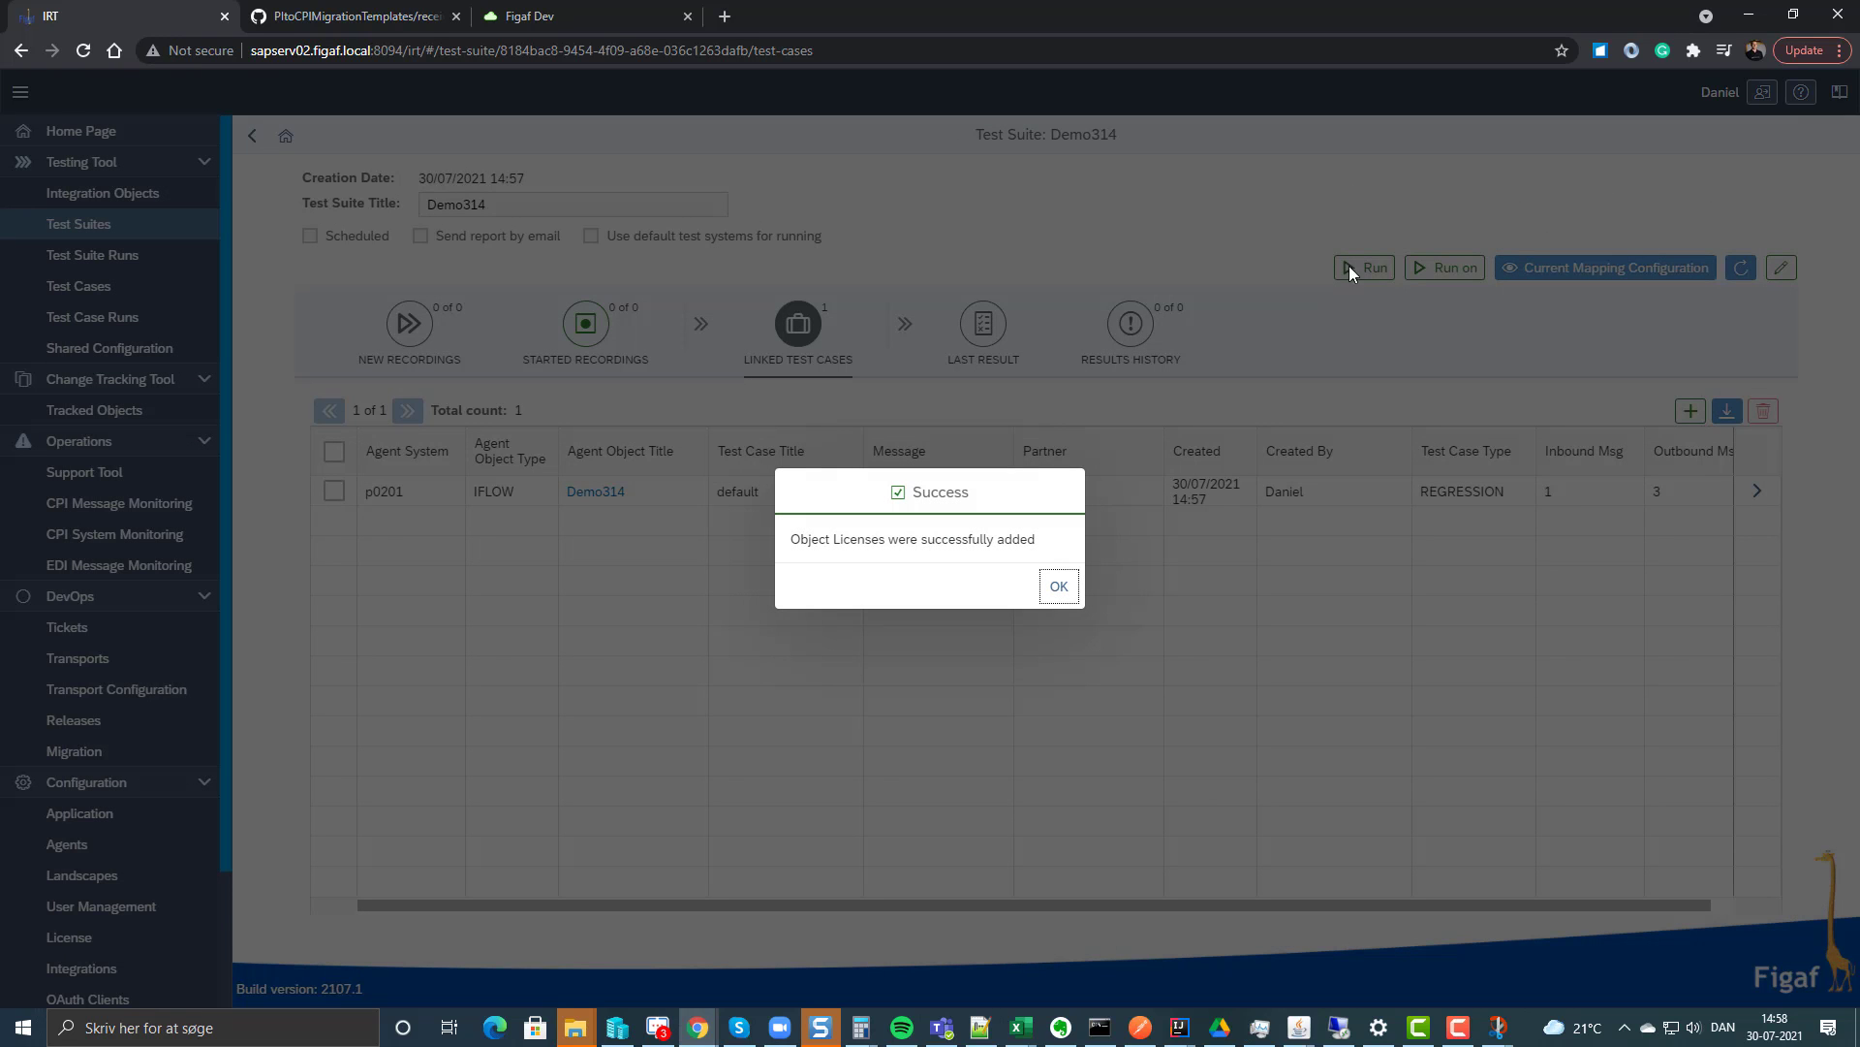
pyautogui.click(1075, 587)
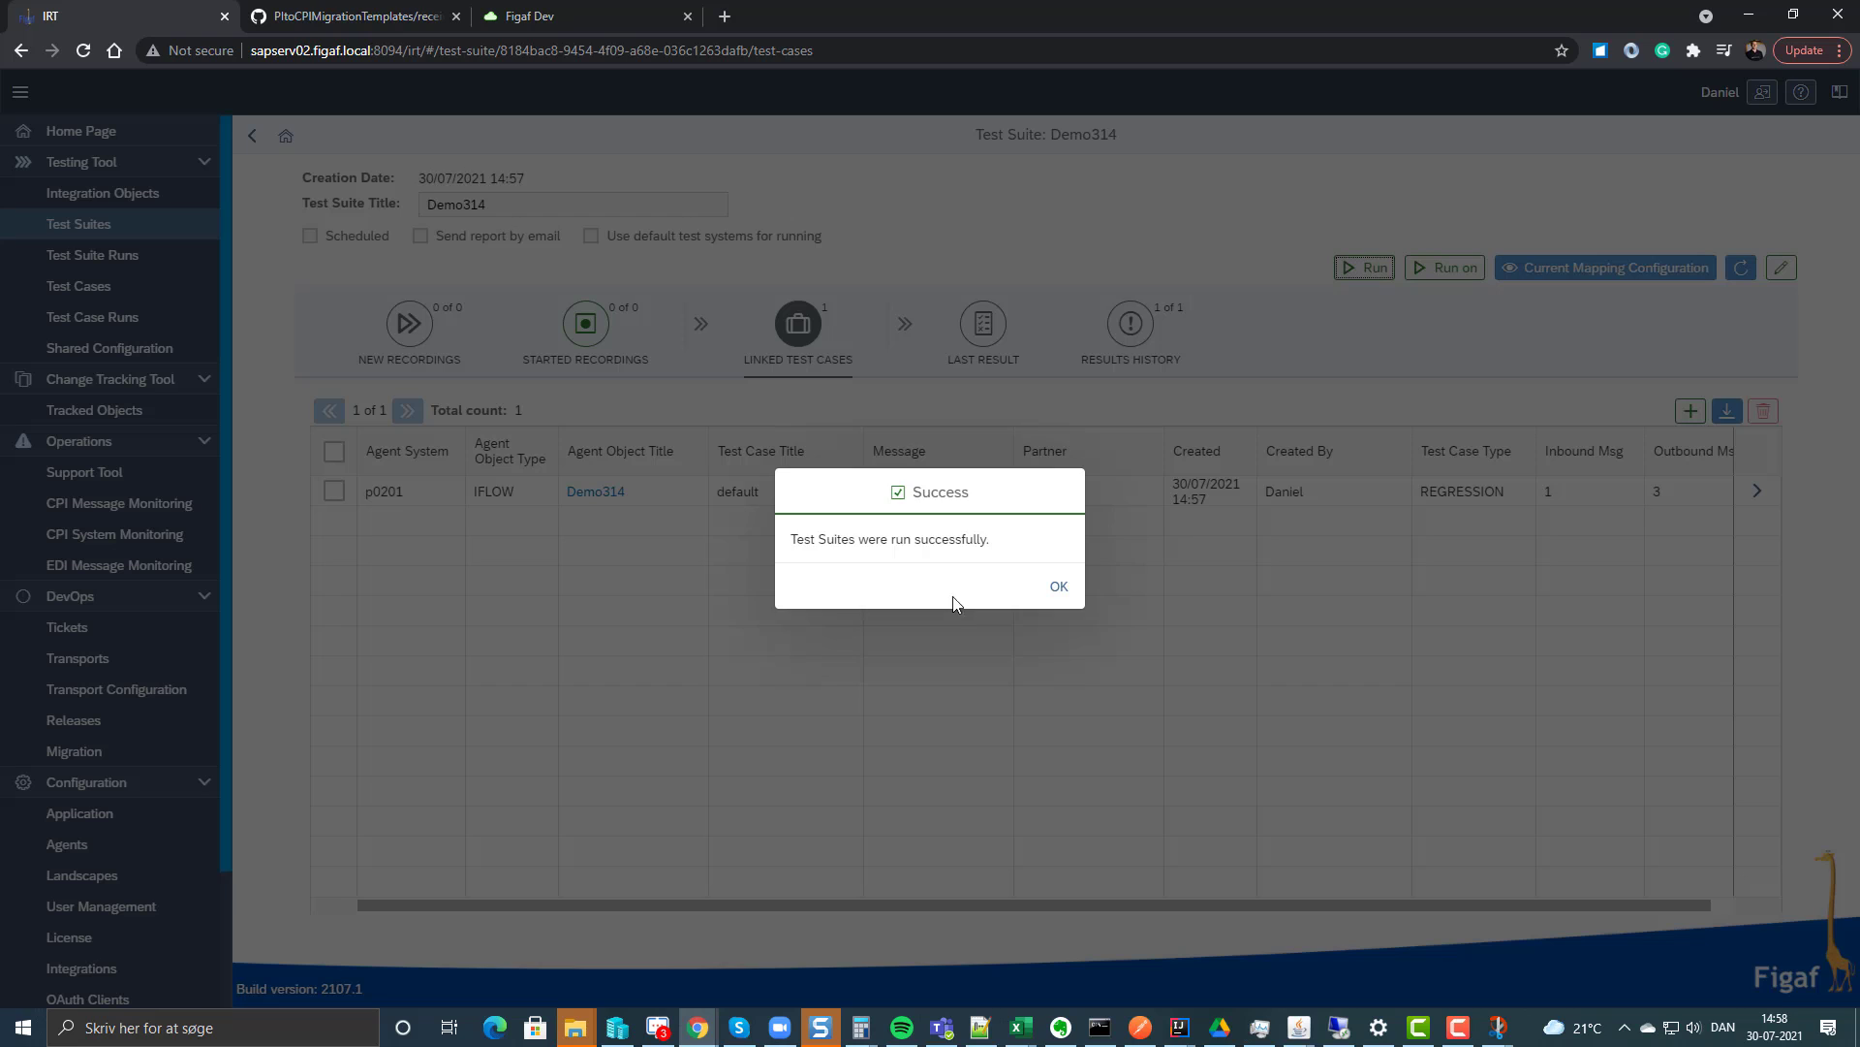
pyautogui.click(1055, 589)
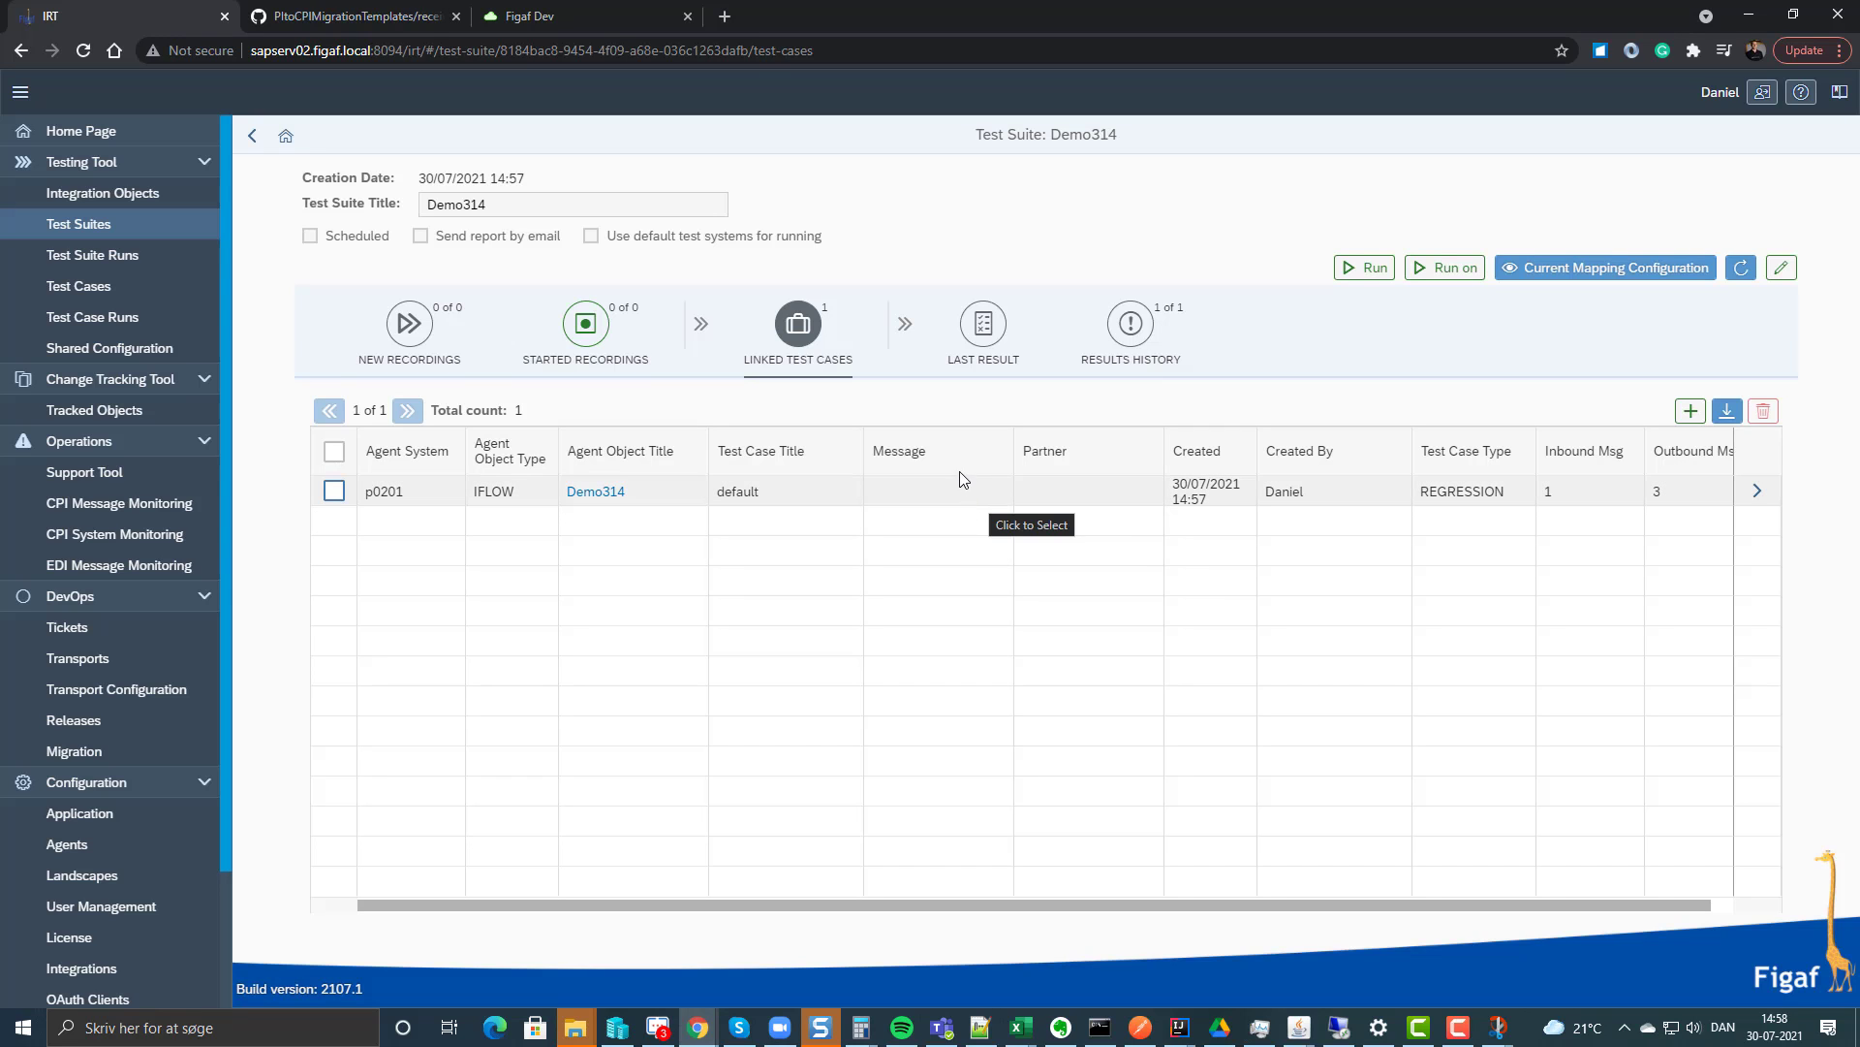
# Open the test run details from the last result of the Demo314 test suite.
pyautogui.click(977, 341)
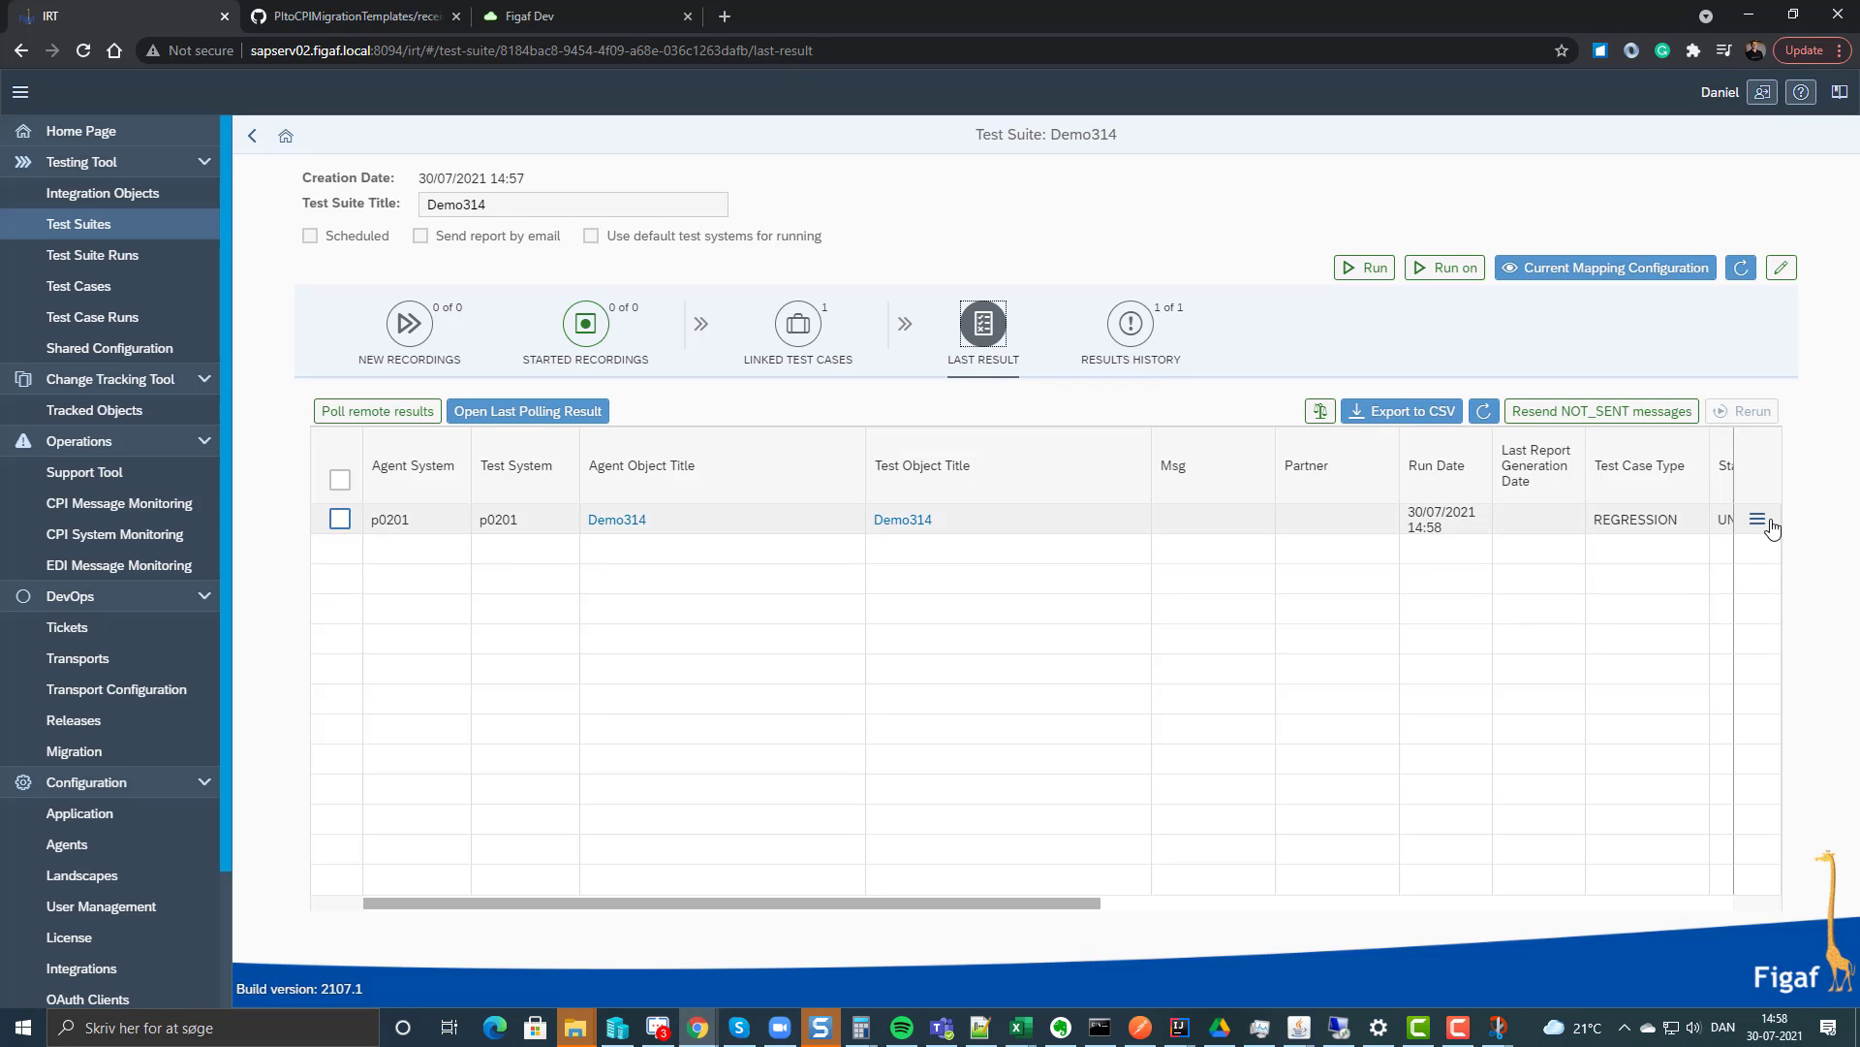
pyautogui.click(1757, 518)
pyautogui.click(1664, 550)
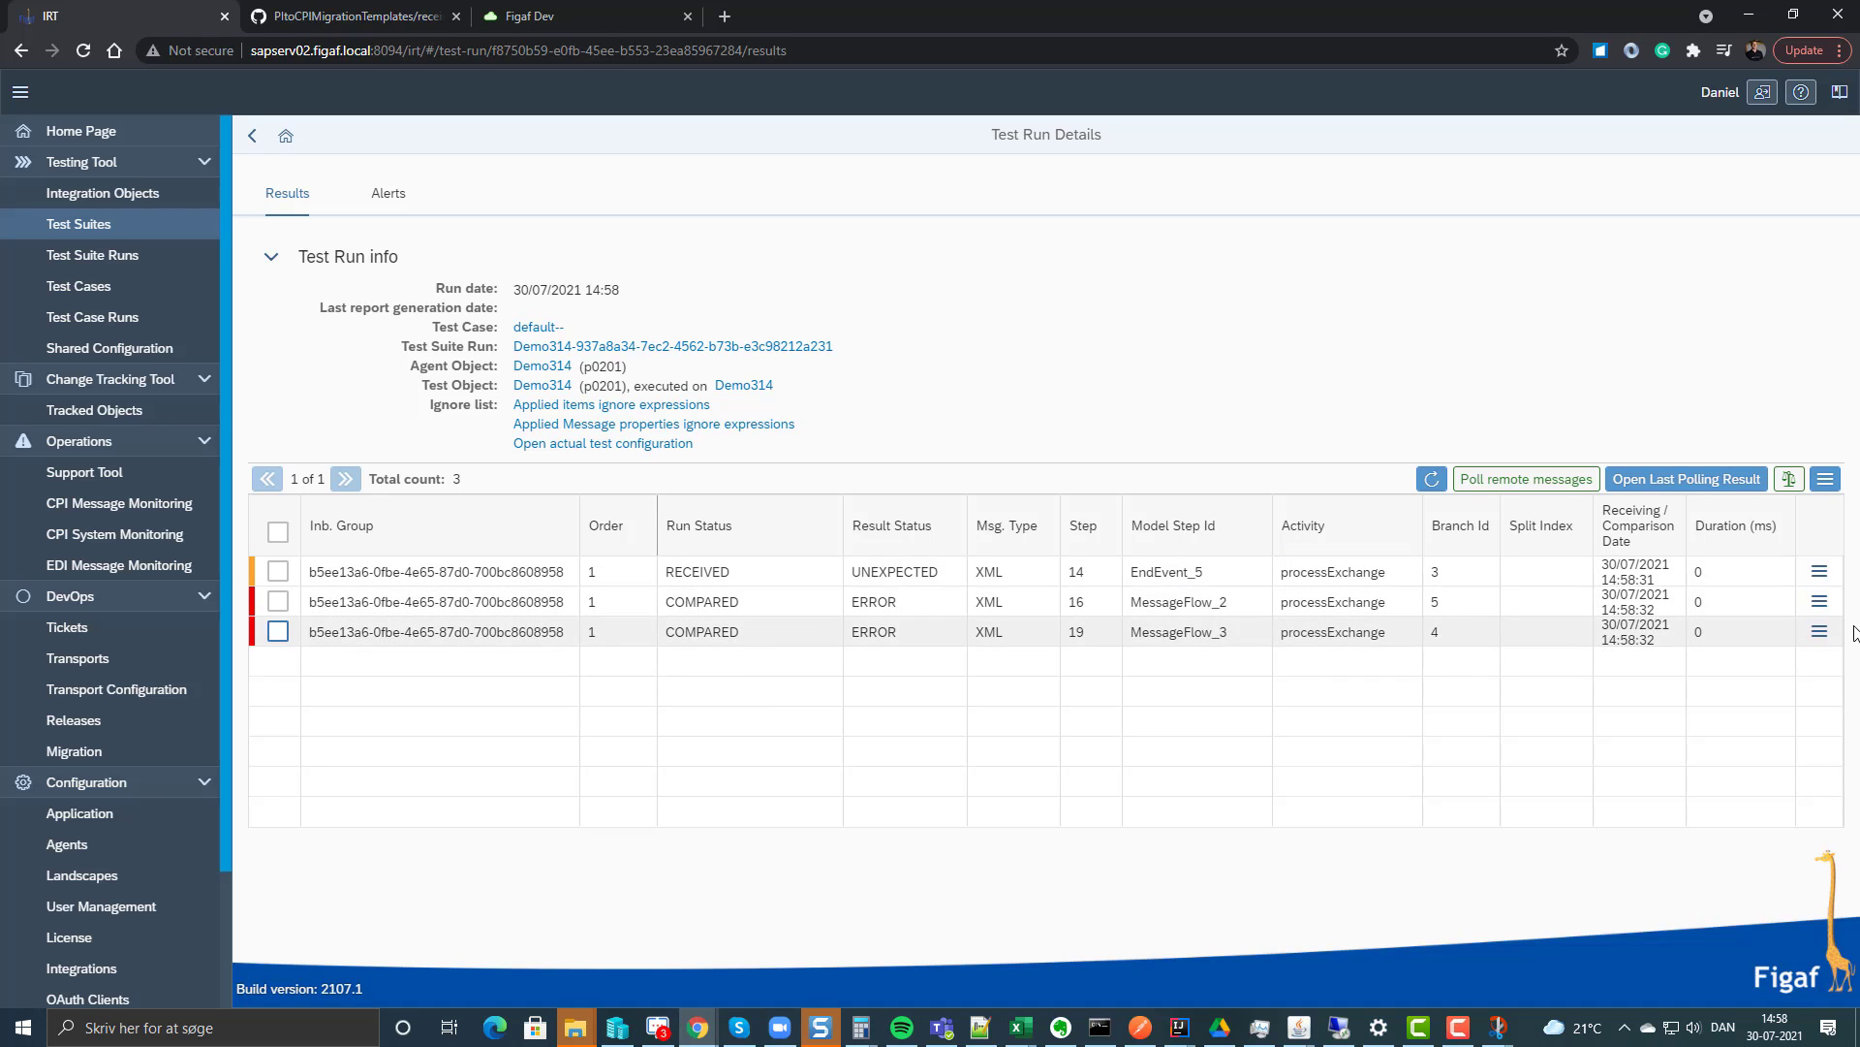
# Add the expression /Invoice/Date to the ignore list from the MessageFlow_2 result's differences and close the comparison.
pyautogui.click(1820, 601)
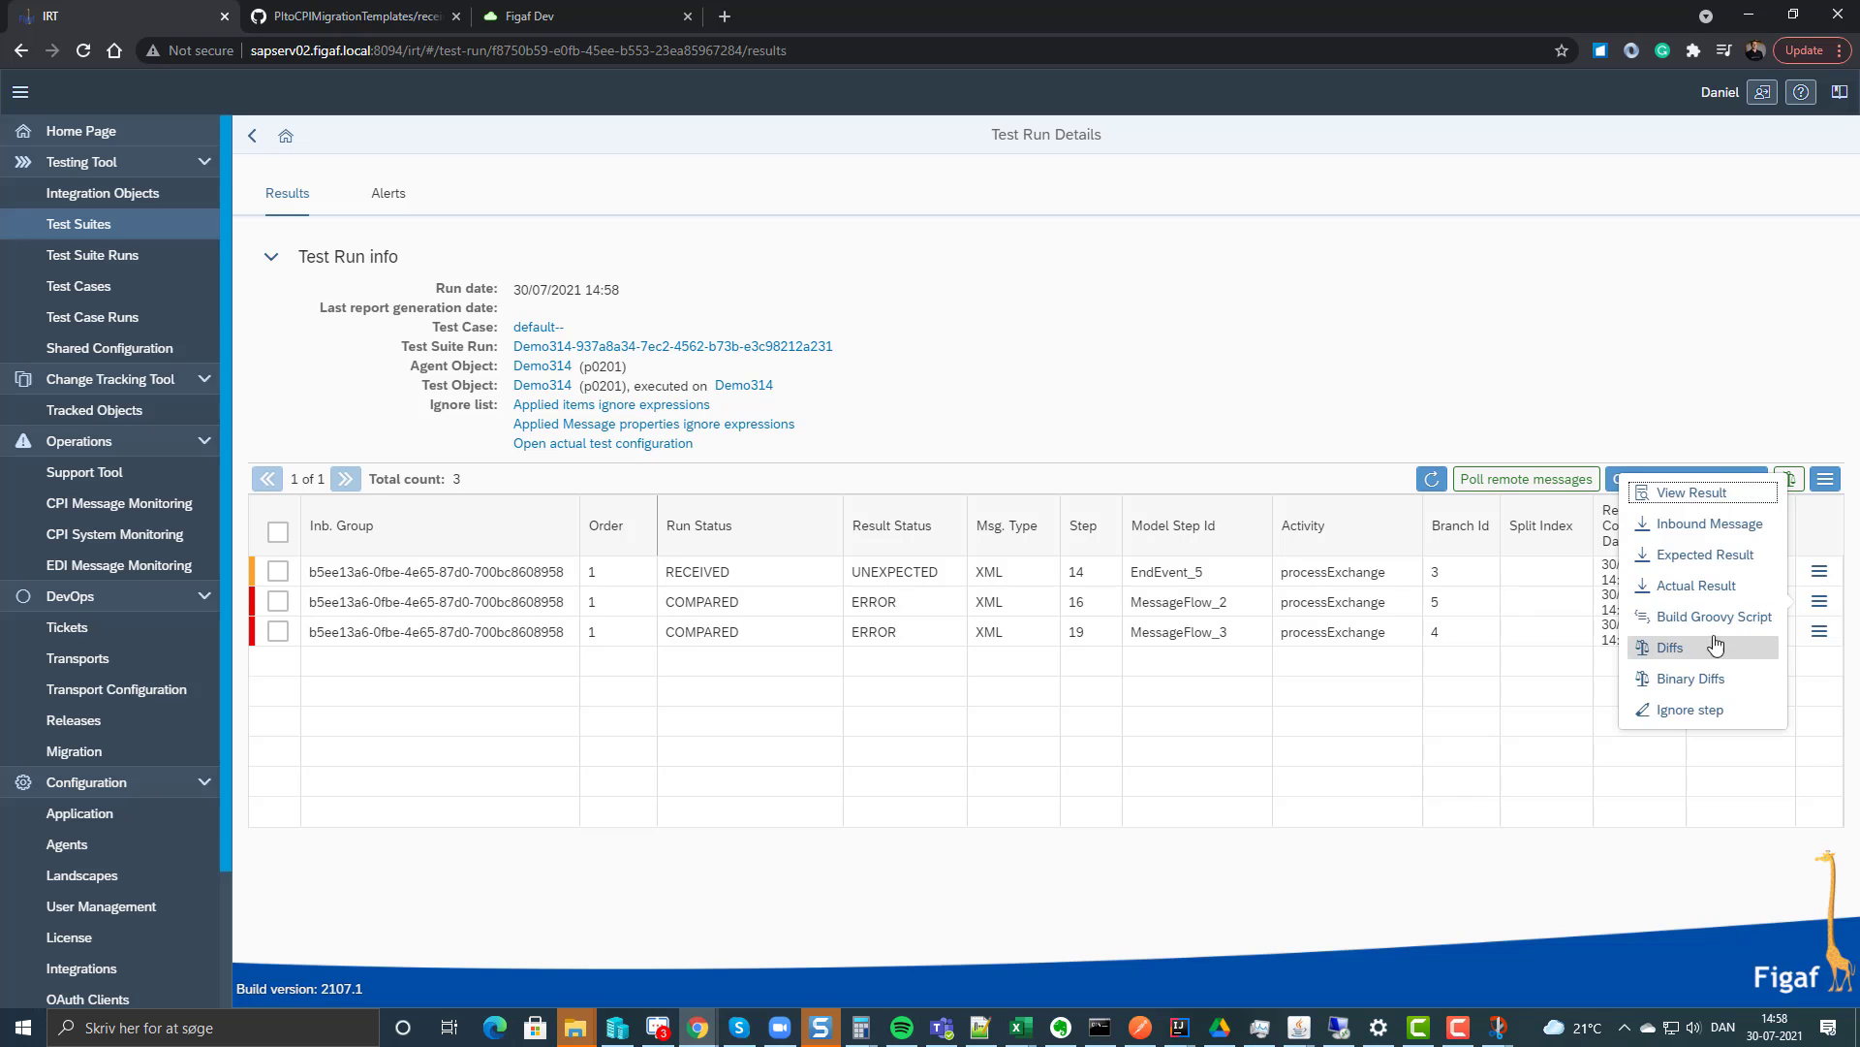
pyautogui.click(1691, 651)
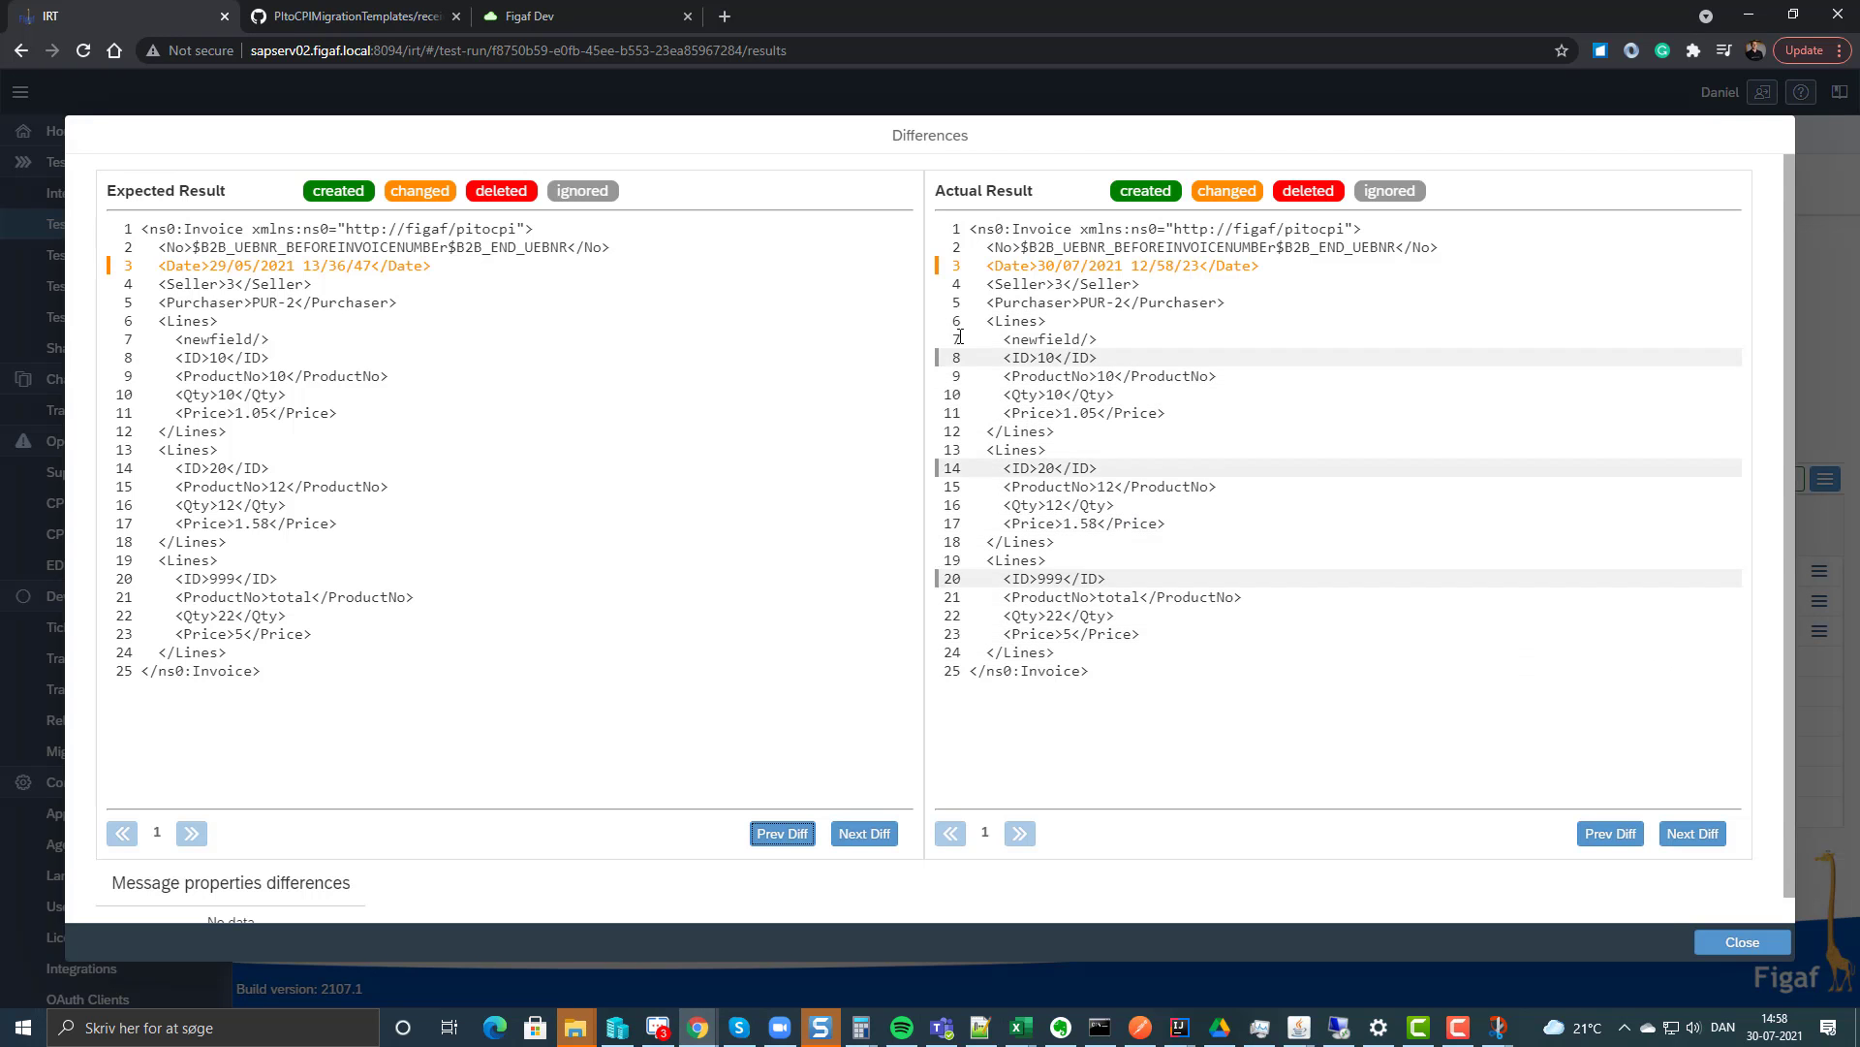
pyautogui.click(1035, 274)
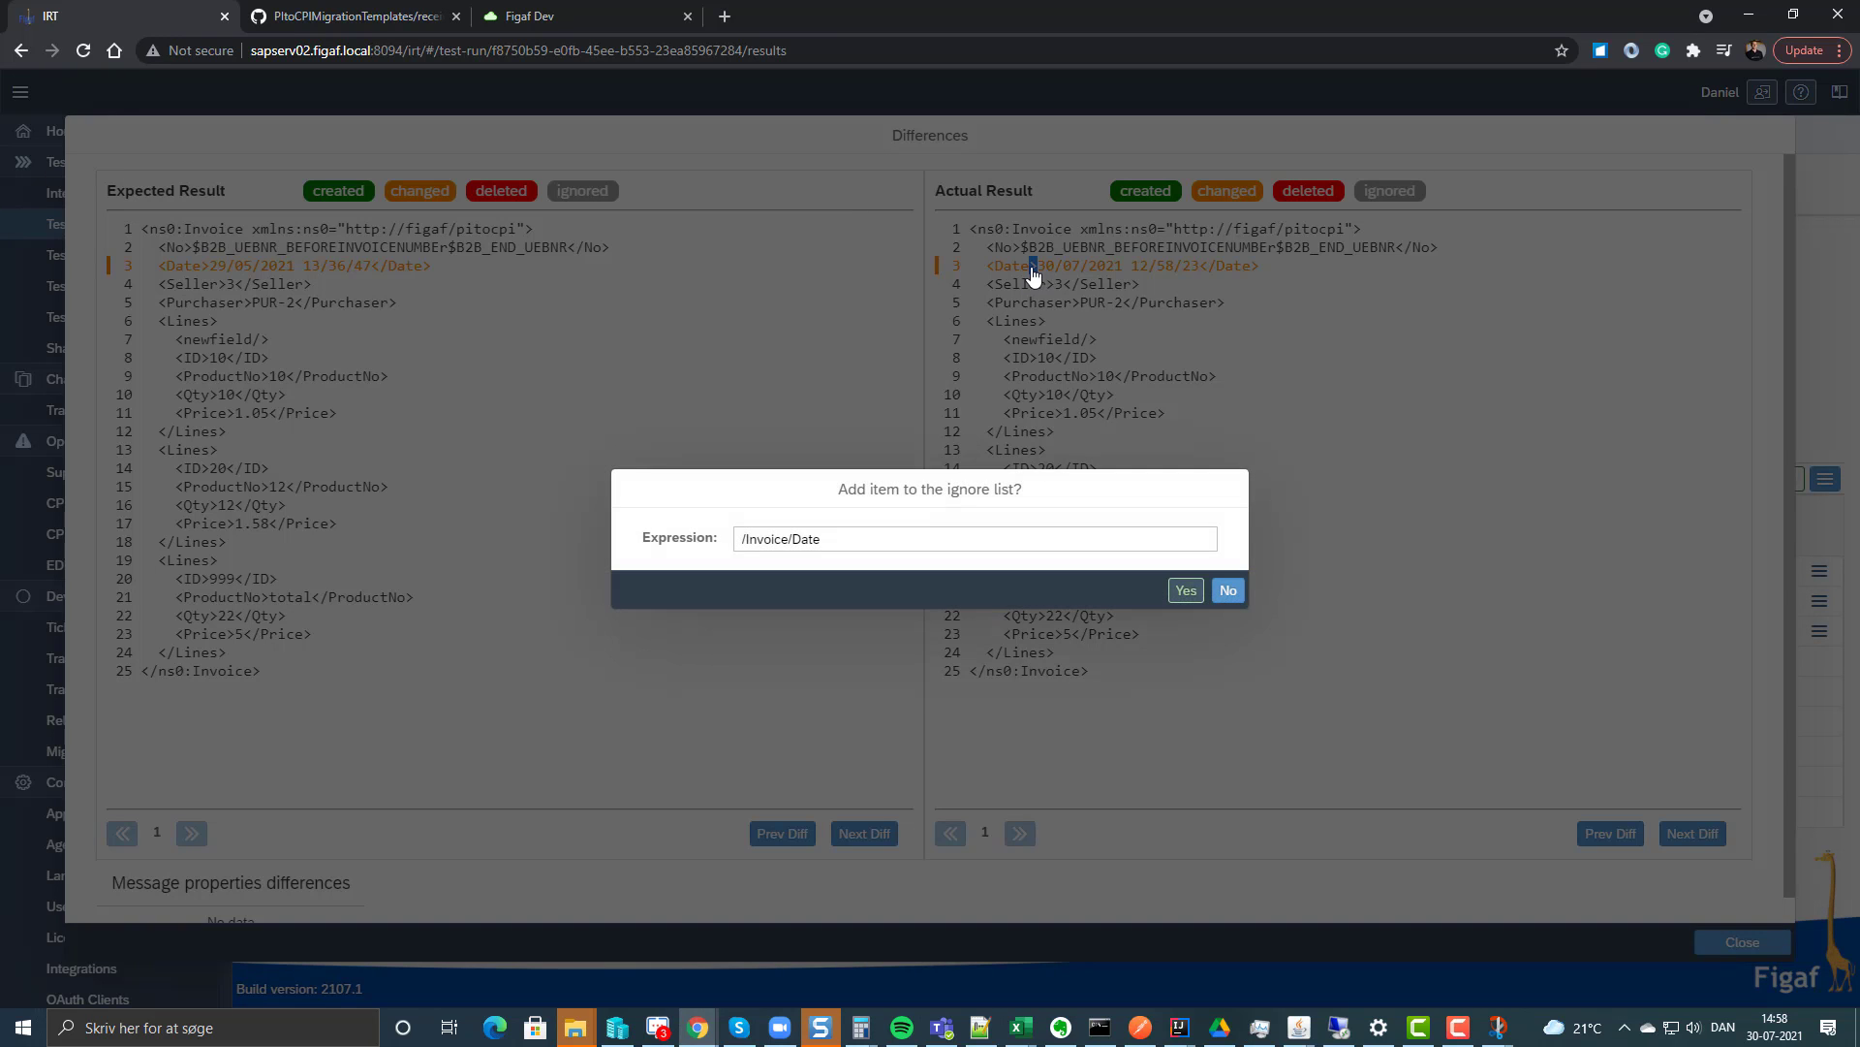
pyautogui.click(1184, 593)
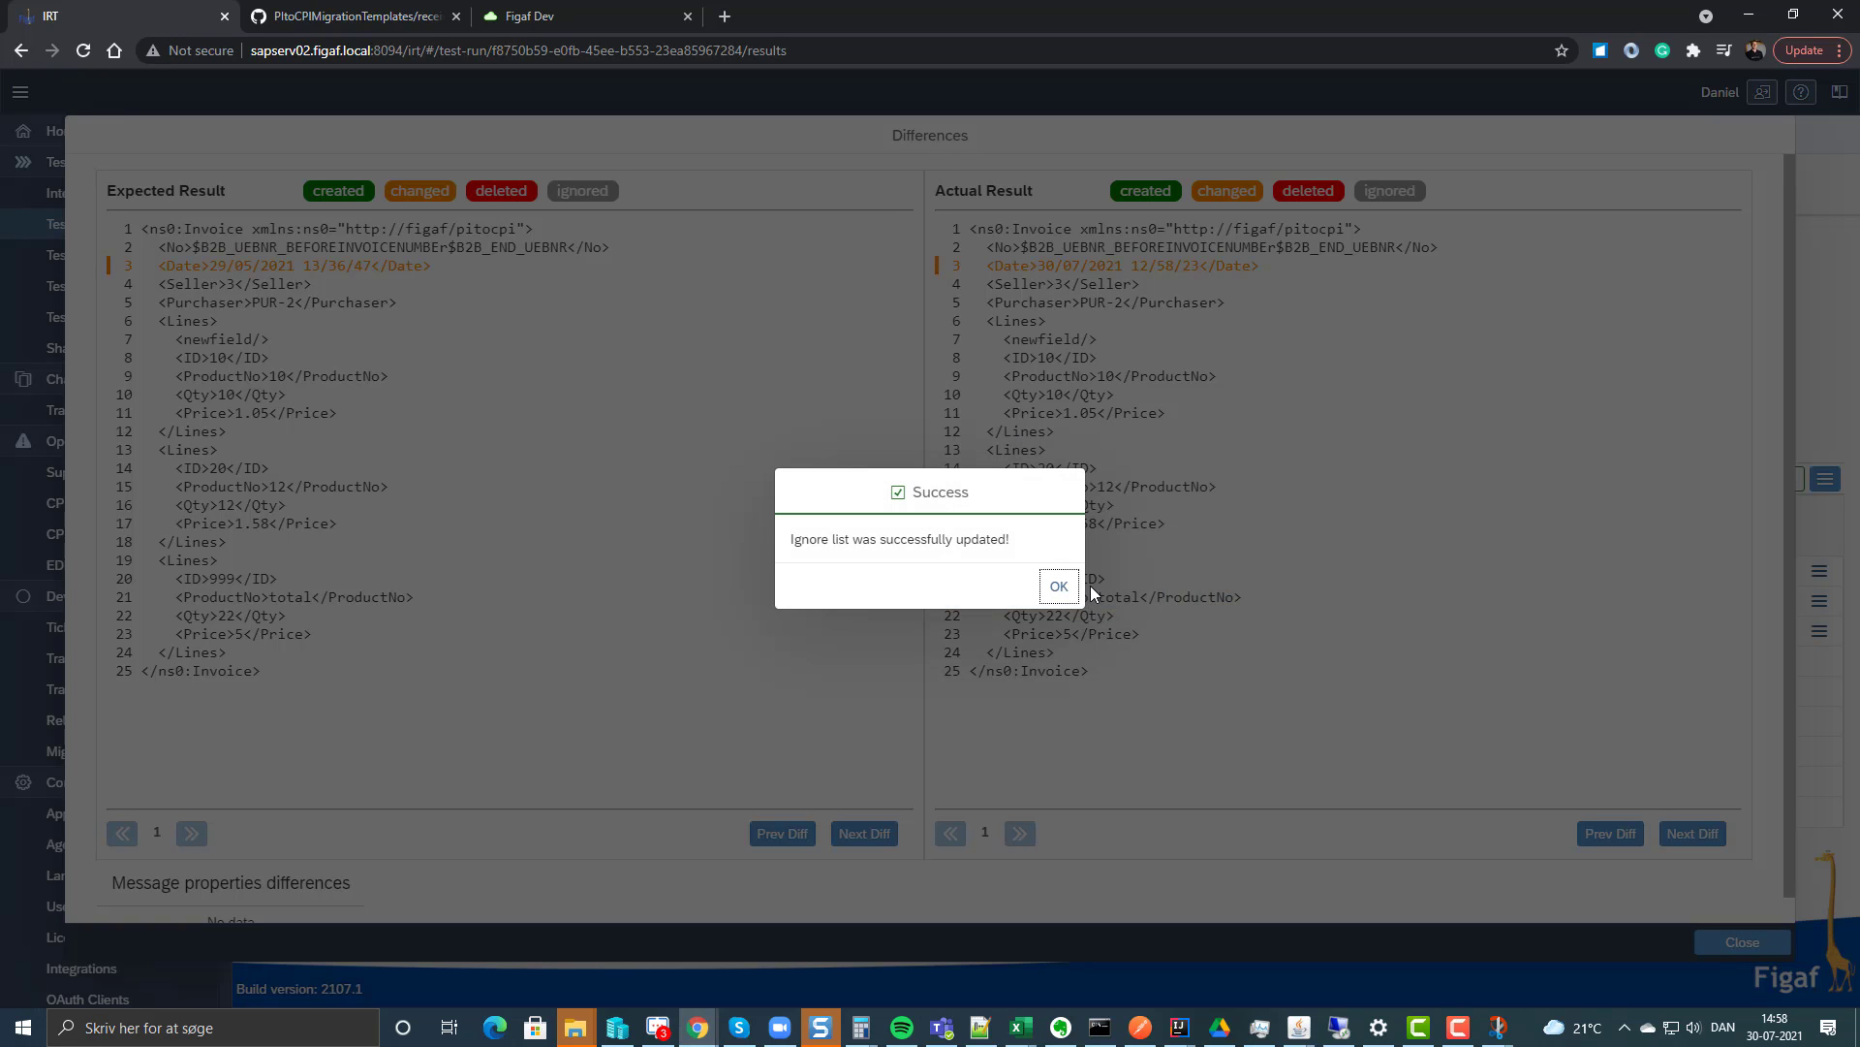
pyautogui.click(1057, 587)
pyautogui.click(1739, 942)
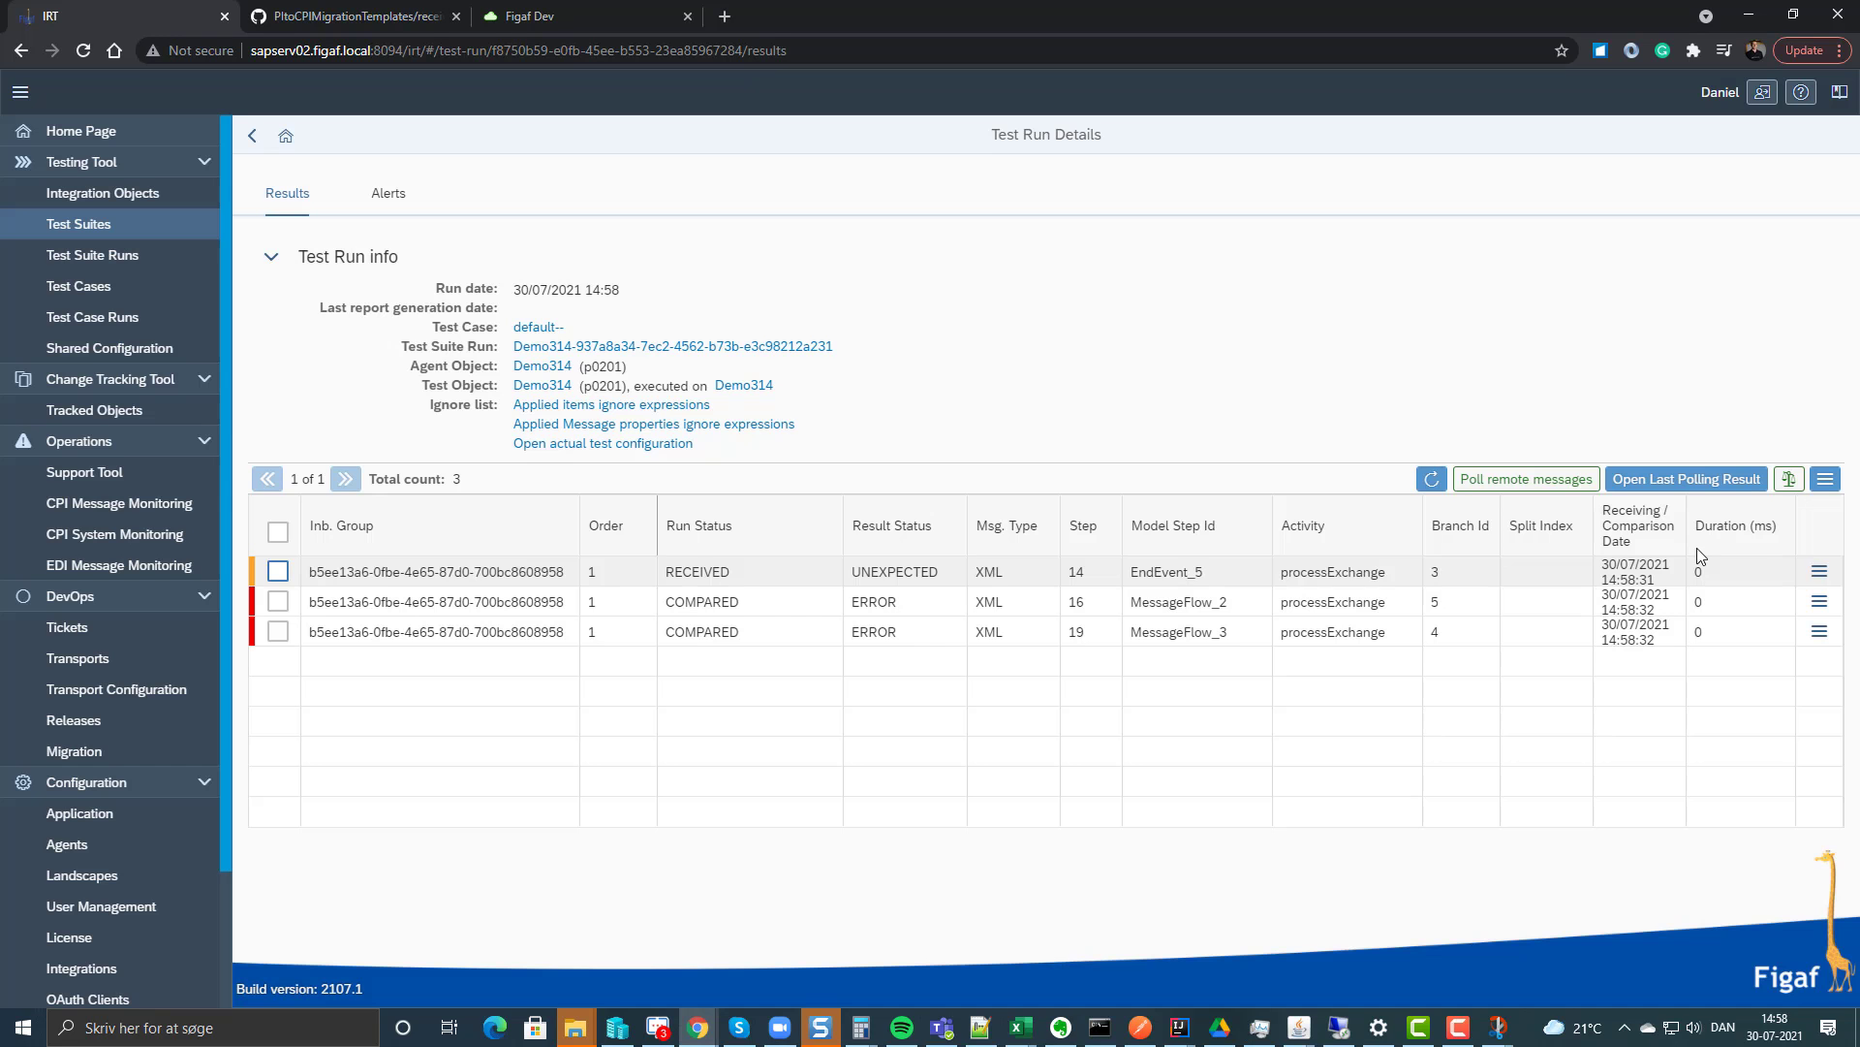
# Process a full comparison of the test run results again and refresh the result list.
pyautogui.click(1788, 479)
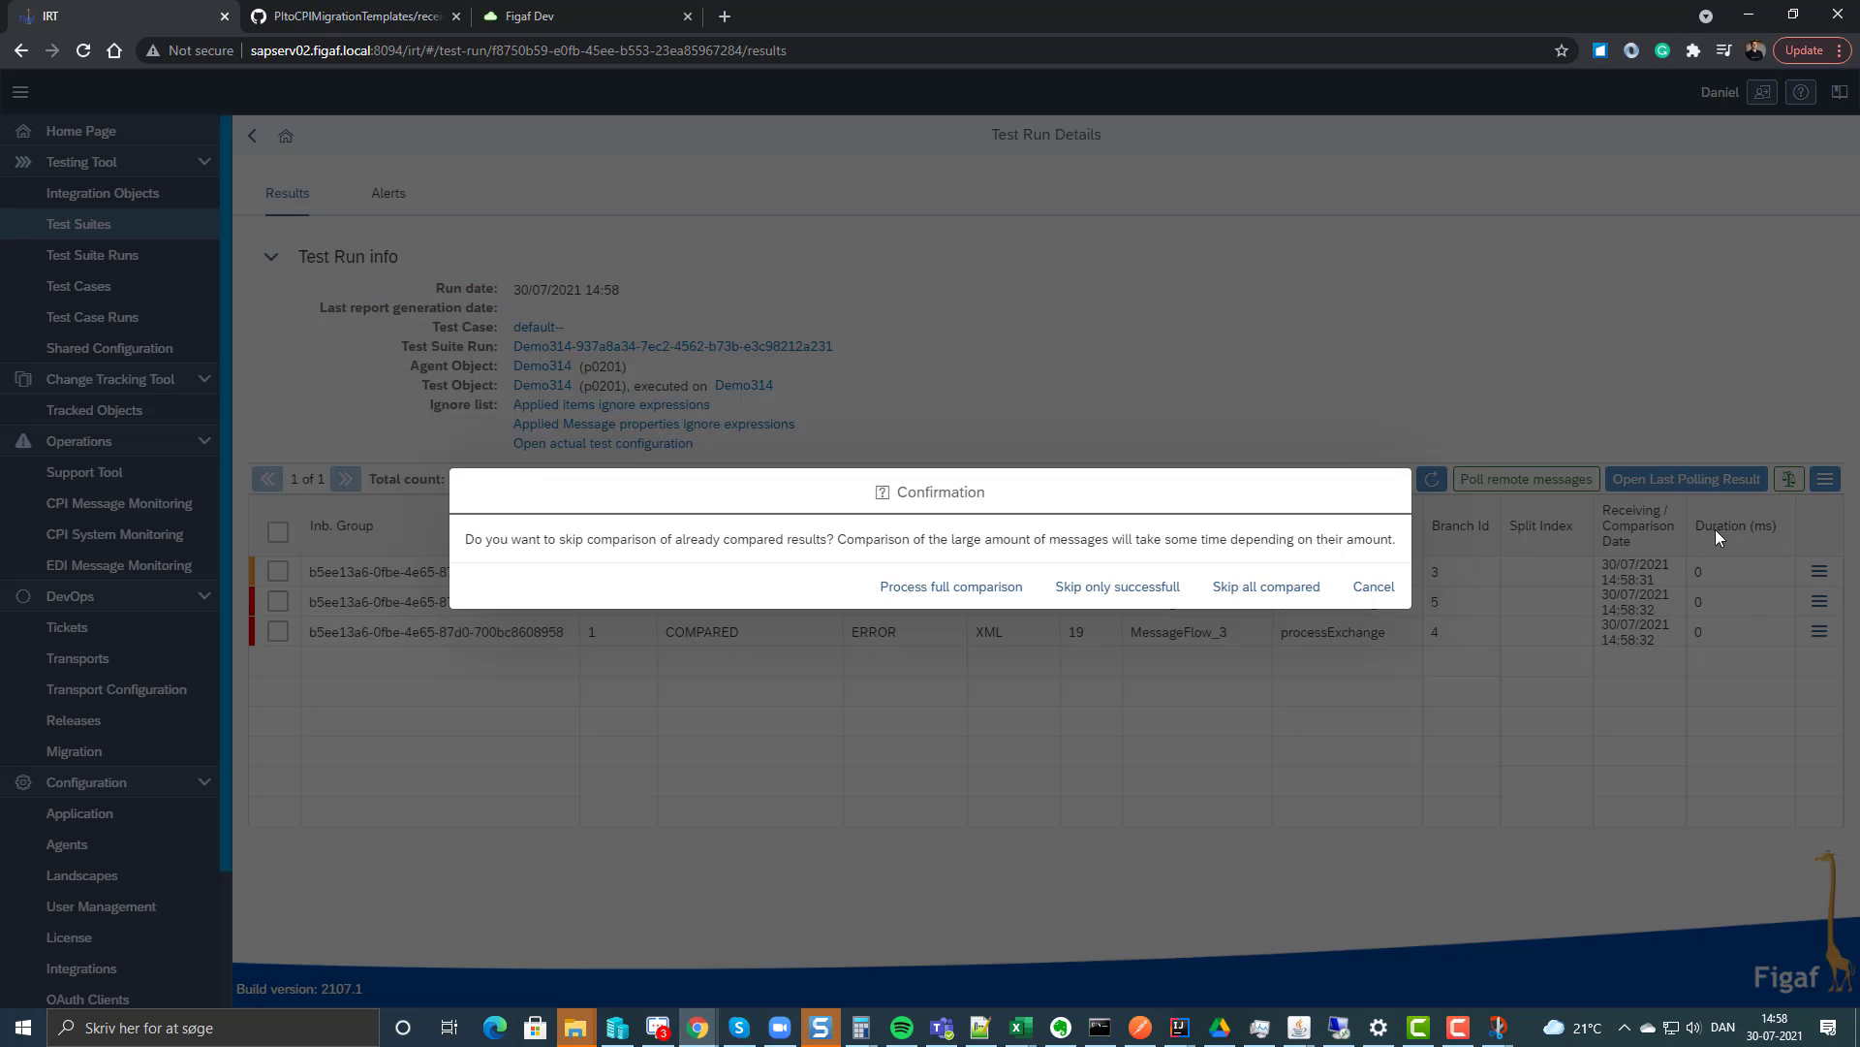
pyautogui.click(998, 588)
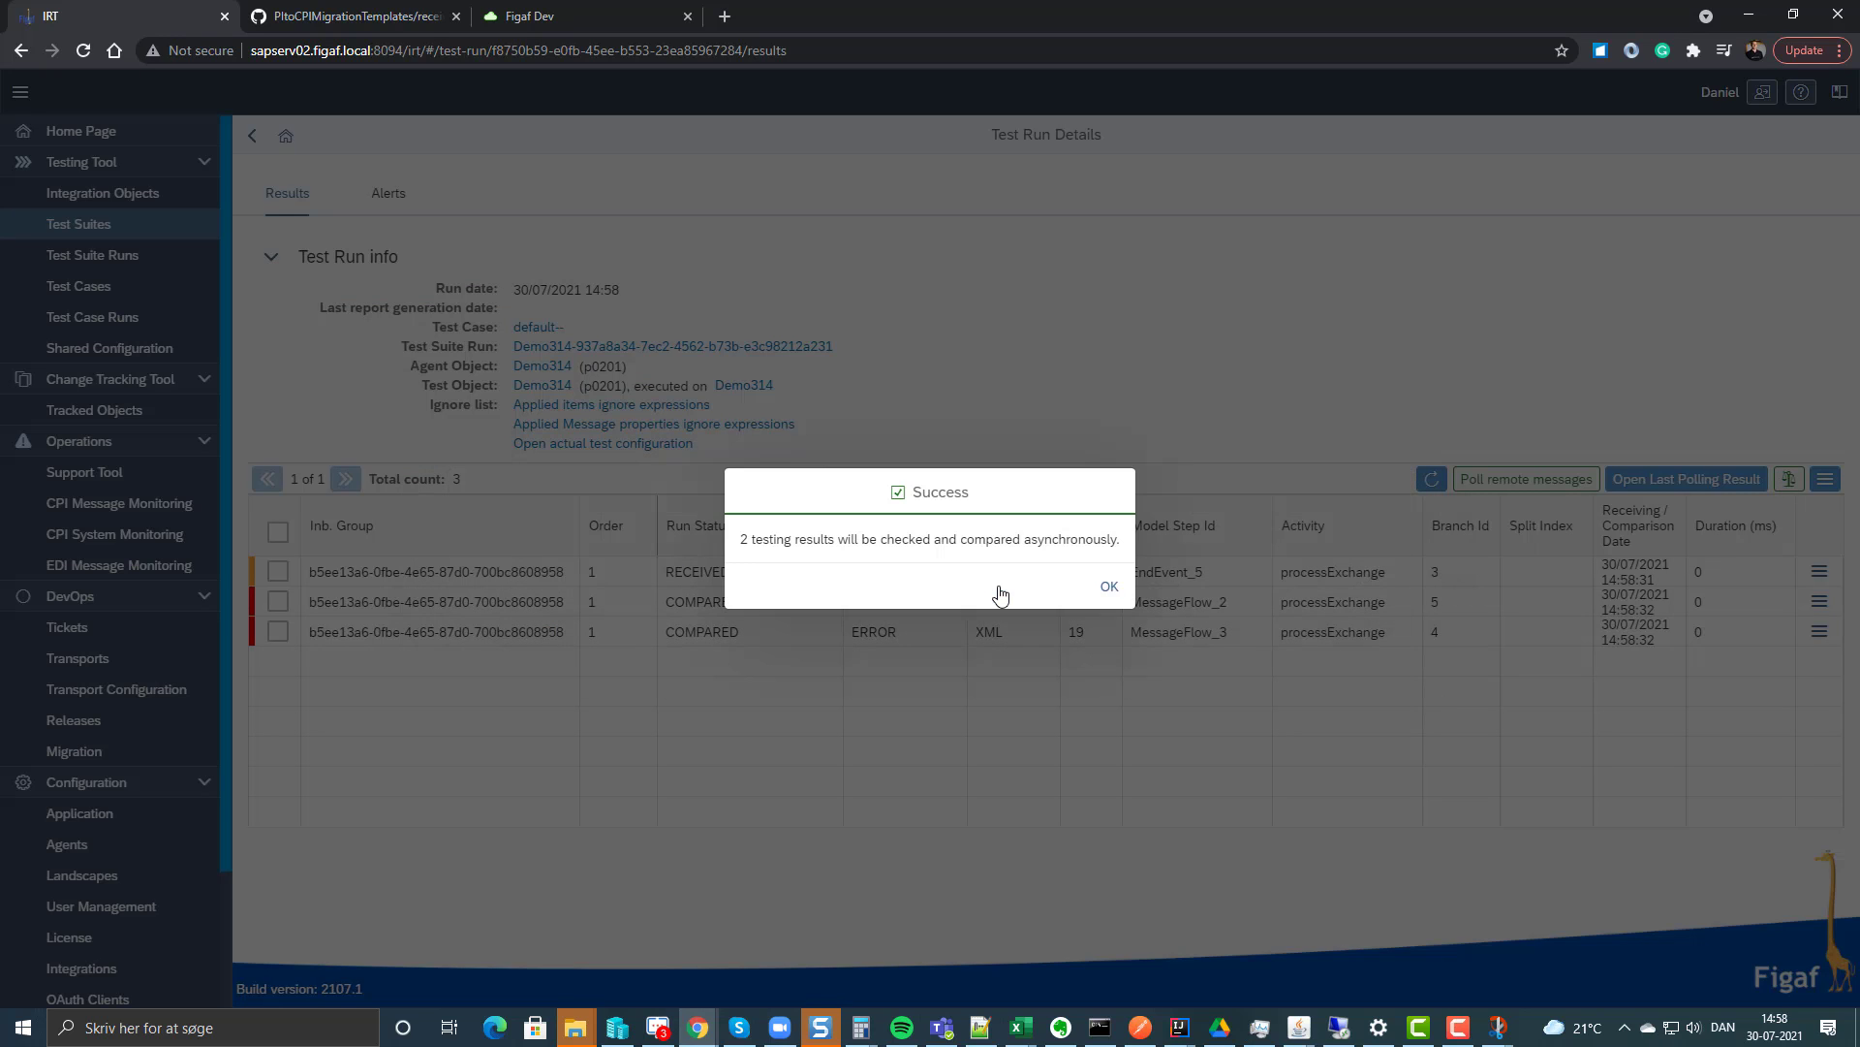
pyautogui.click(1109, 586)
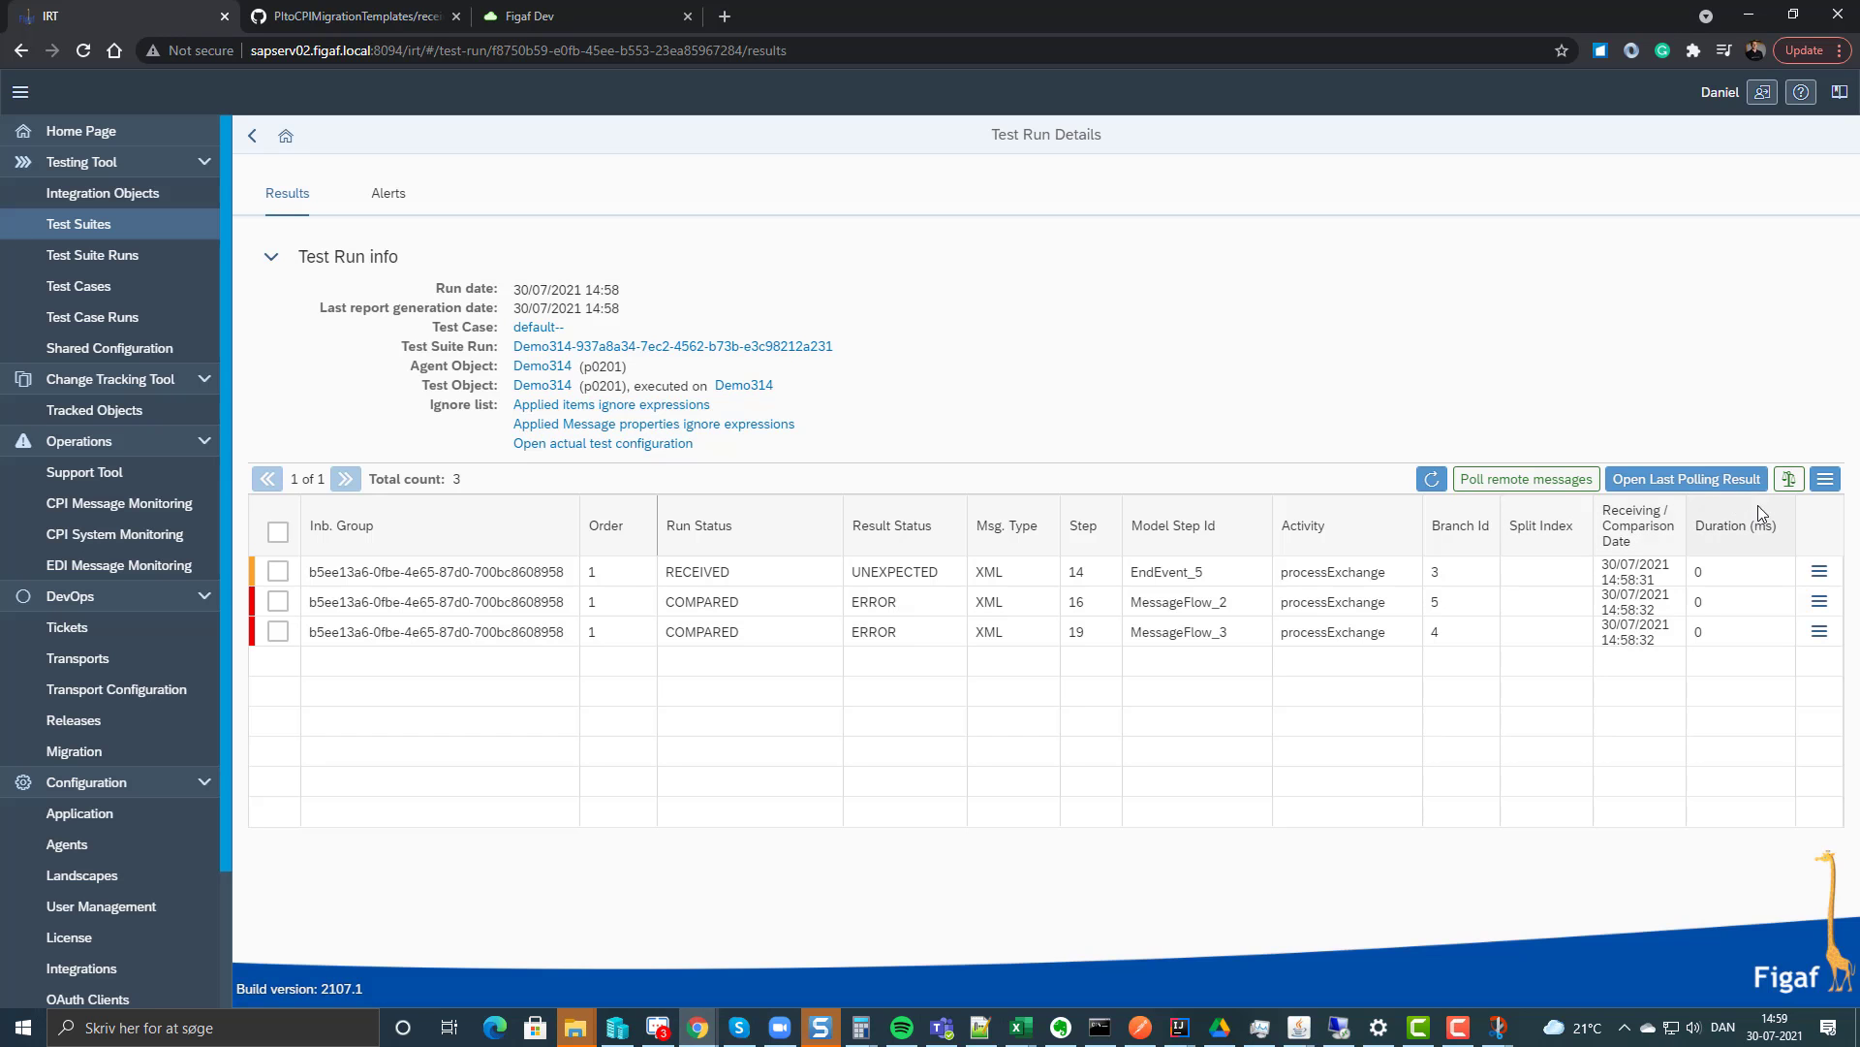
pyautogui.click(1433, 478)
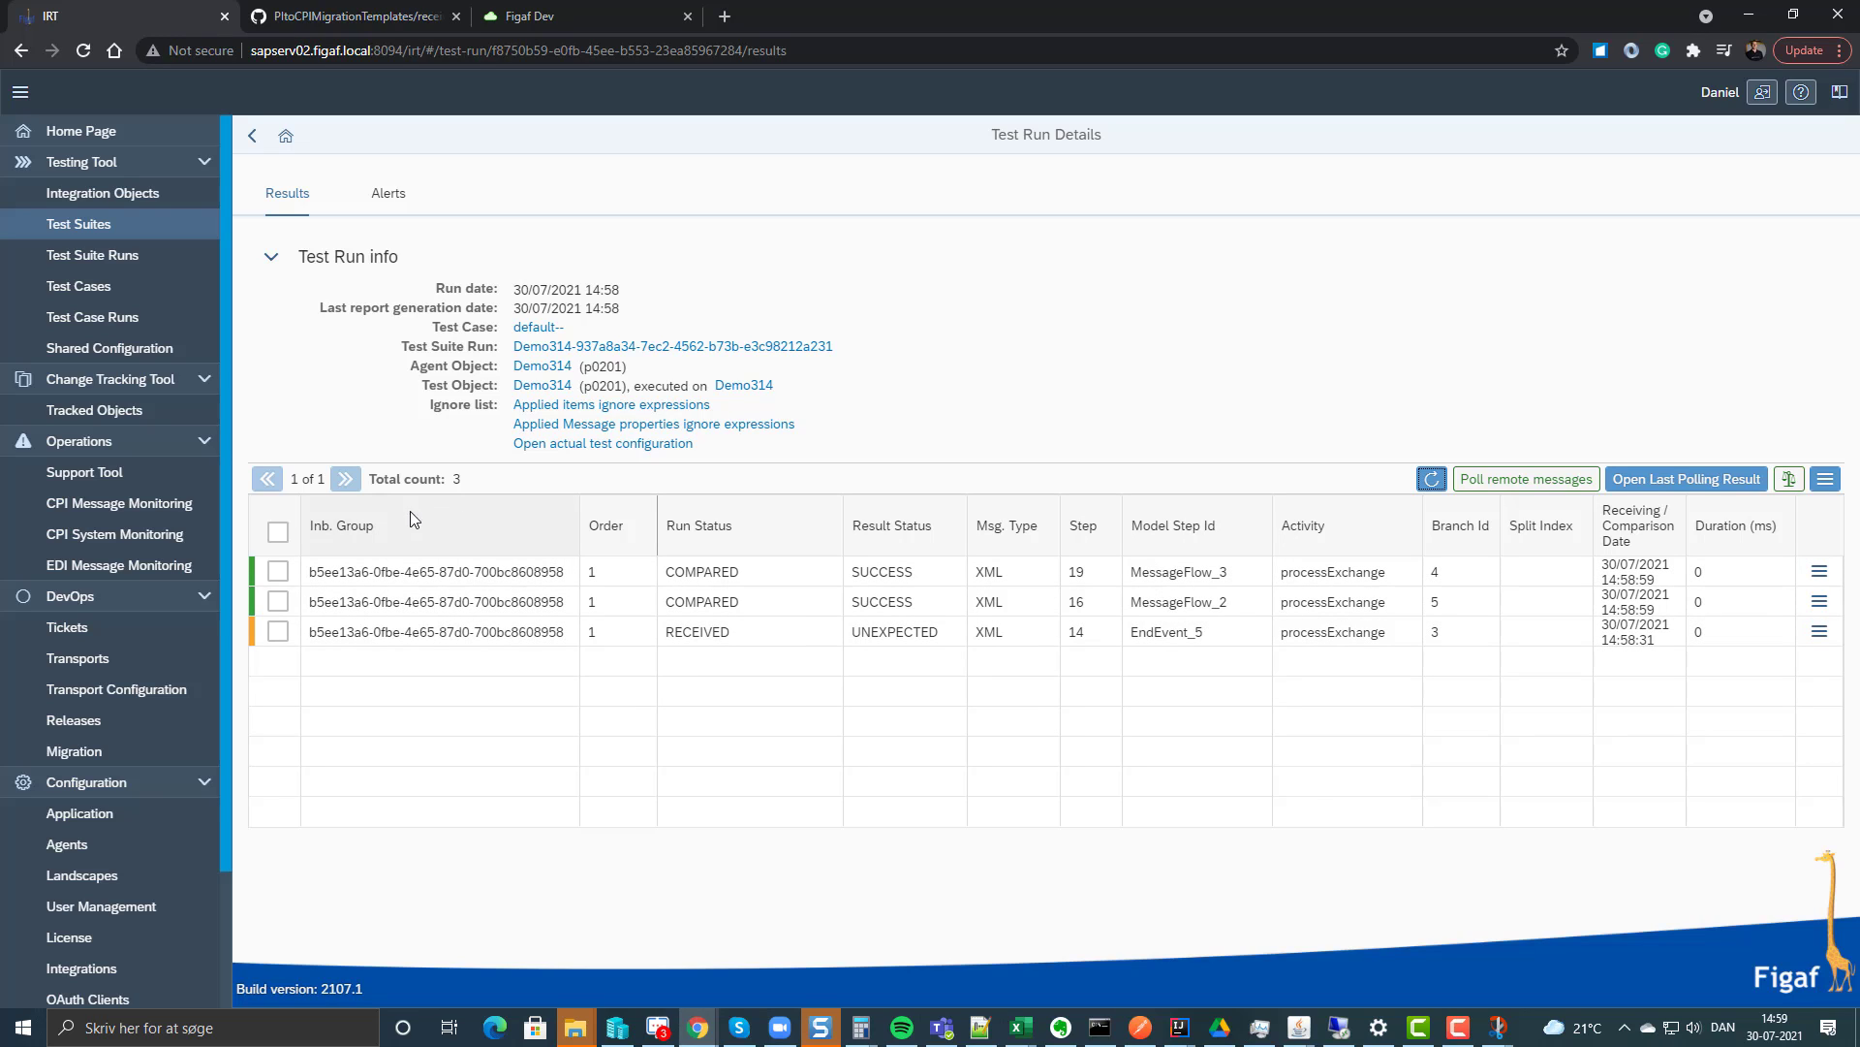
# Show the tracked objects of agent p0201 and select the Demo314 iFlow.
pyautogui.click(152, 422)
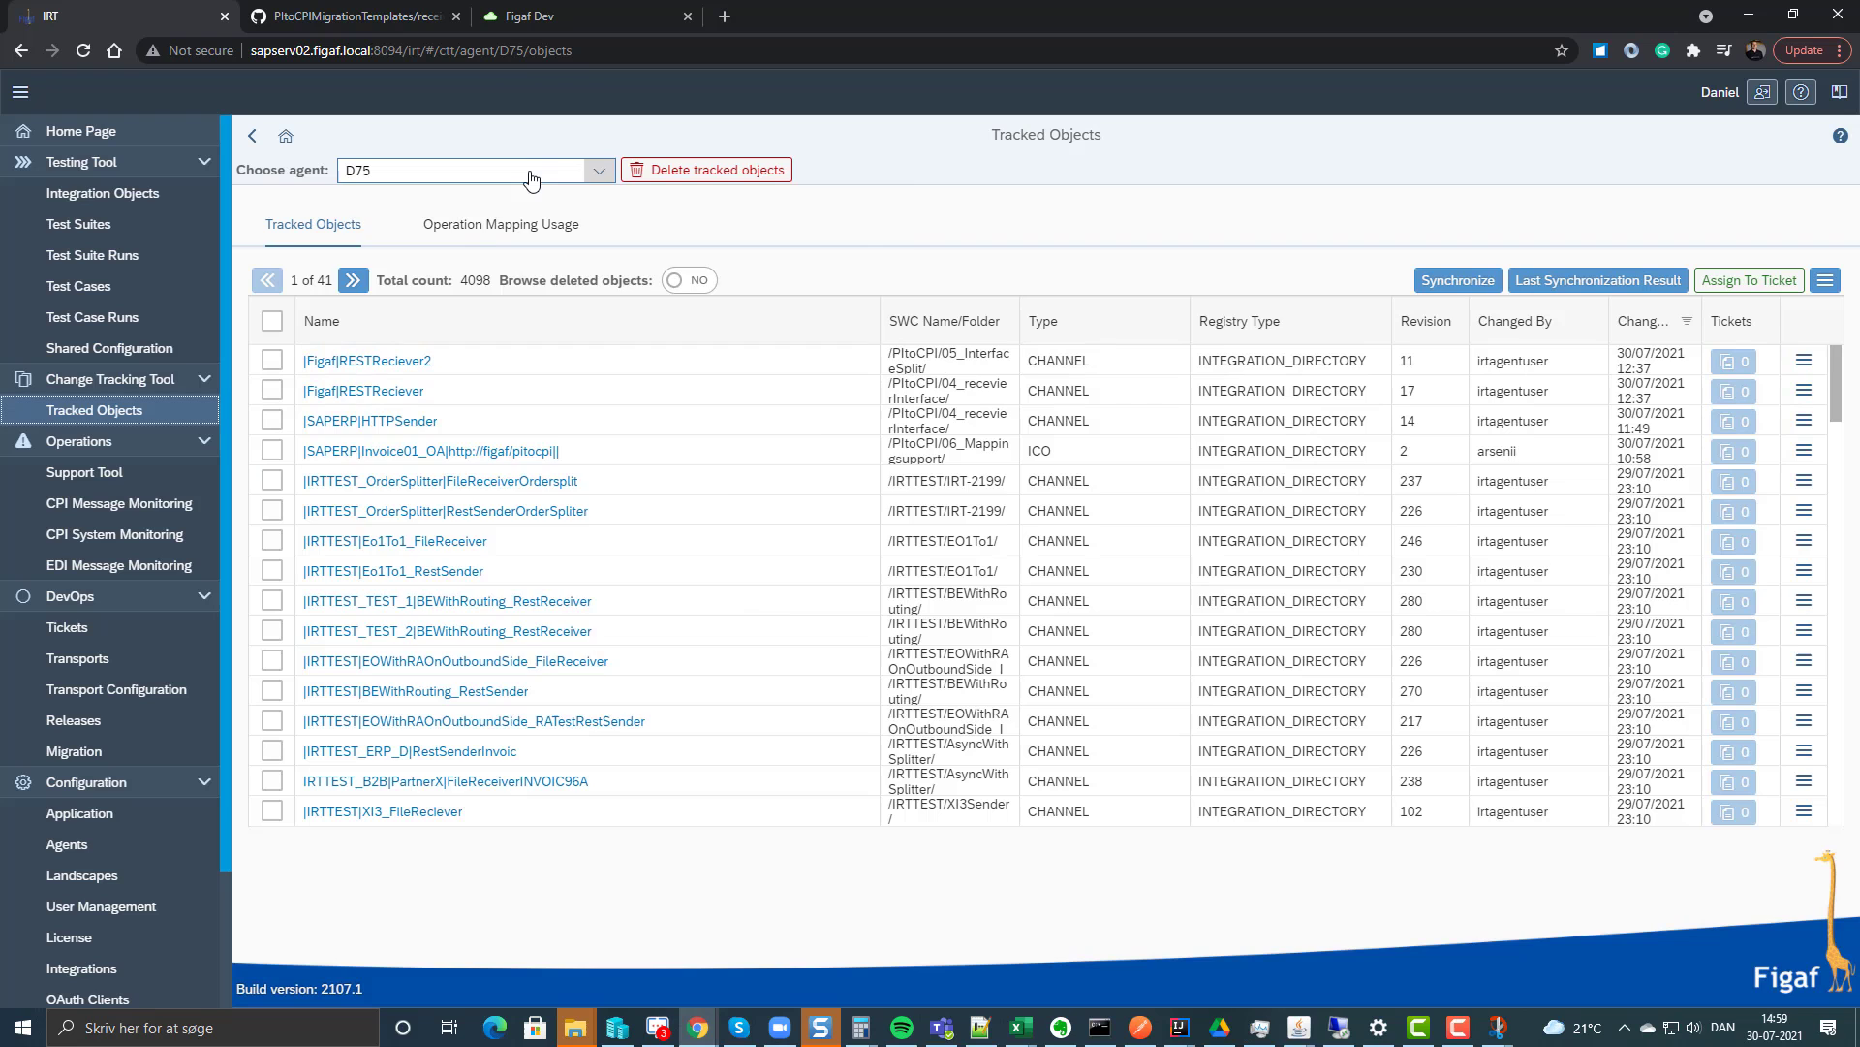
pyautogui.click(531, 180)
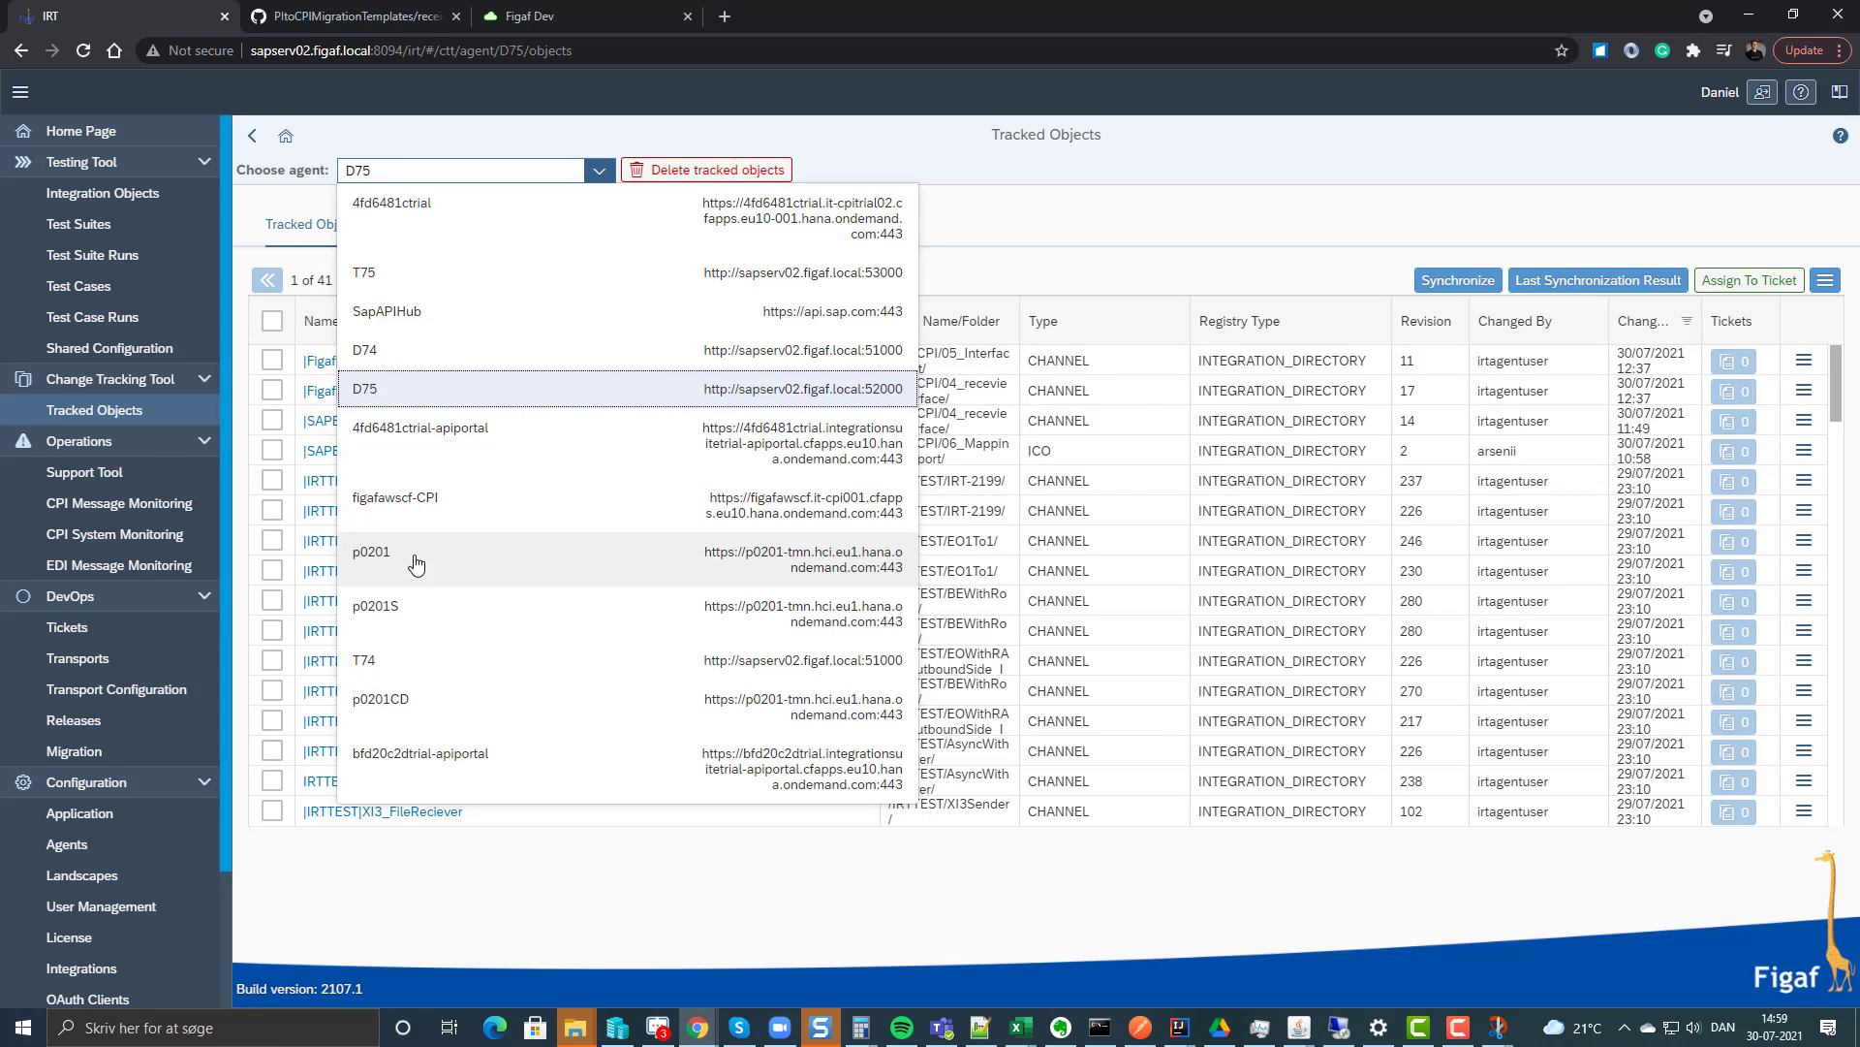
pyautogui.click(415, 558)
pyautogui.click(271, 363)
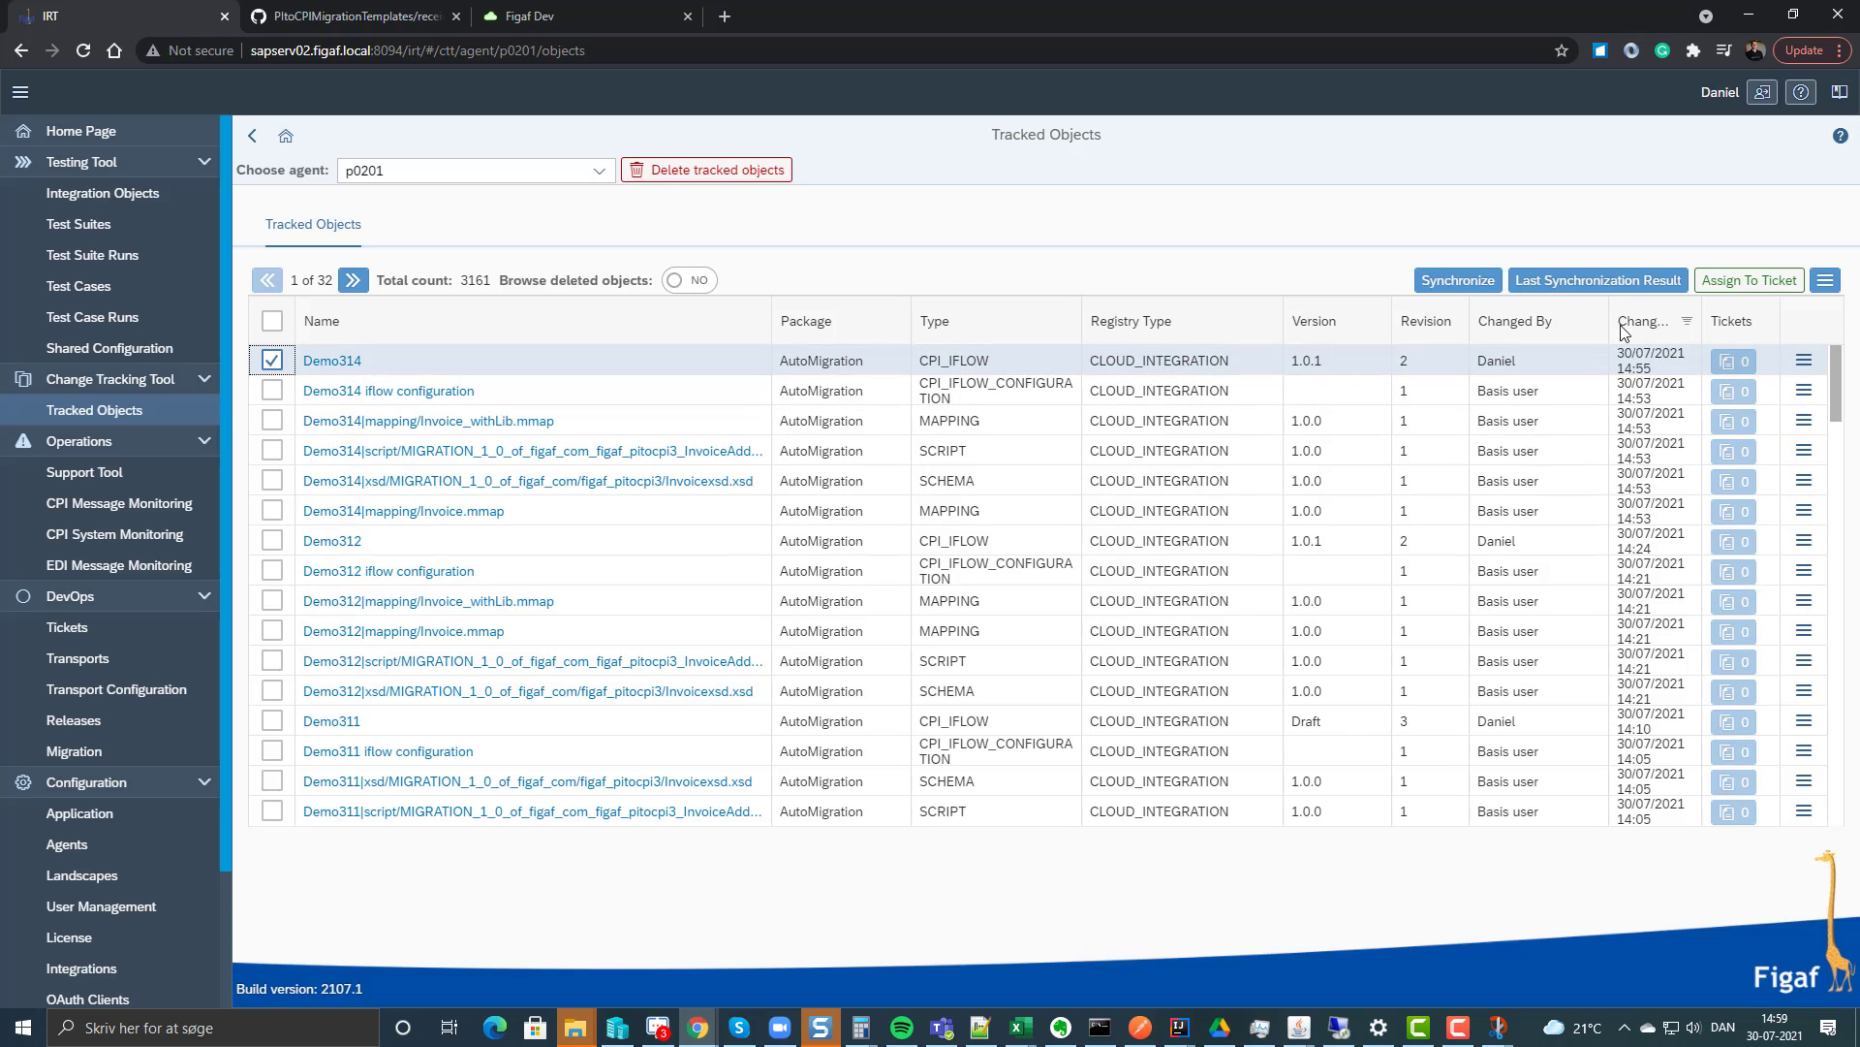
# Fill in a new ticket for the selected iFlow with title Demo314, landscape SAP CPI and external ticket id Jira-1235, and try to save it.
pyautogui.click(1744, 280)
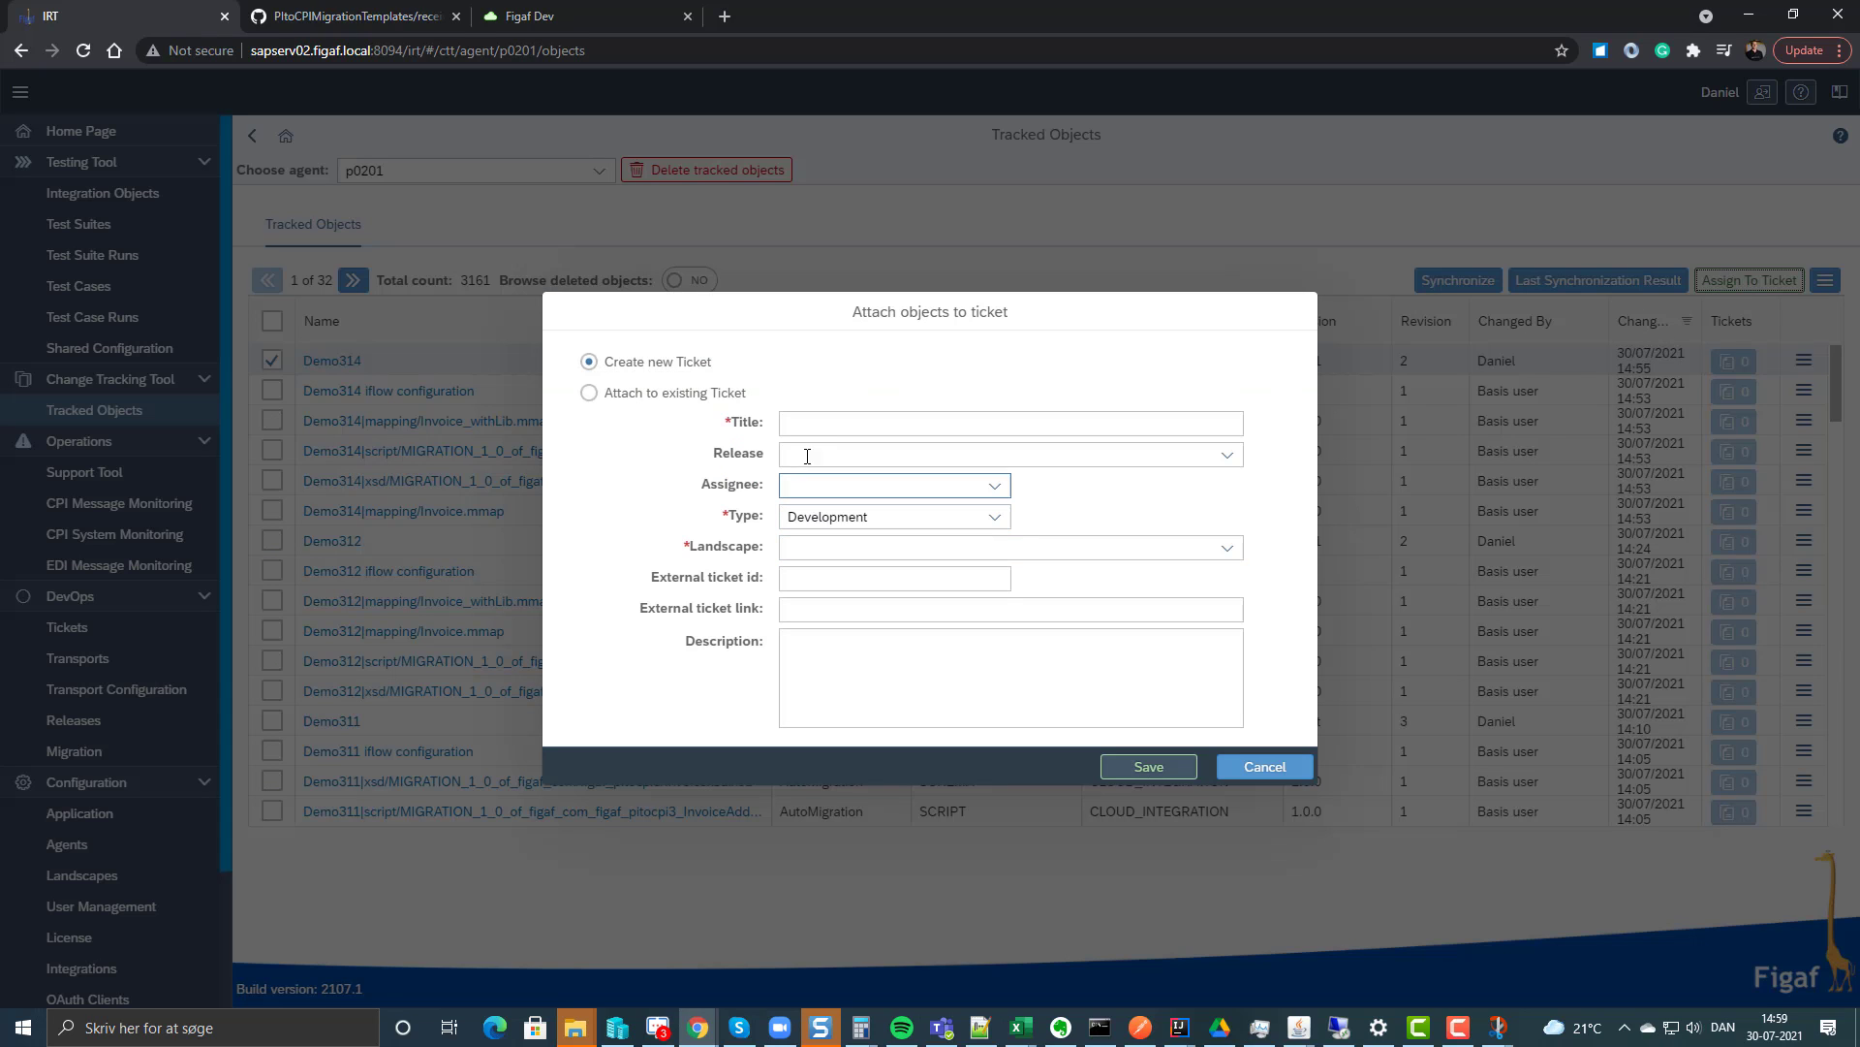
pyautogui.click(816, 426)
pyautogui.write('Demo314')
pyautogui.click(920, 549)
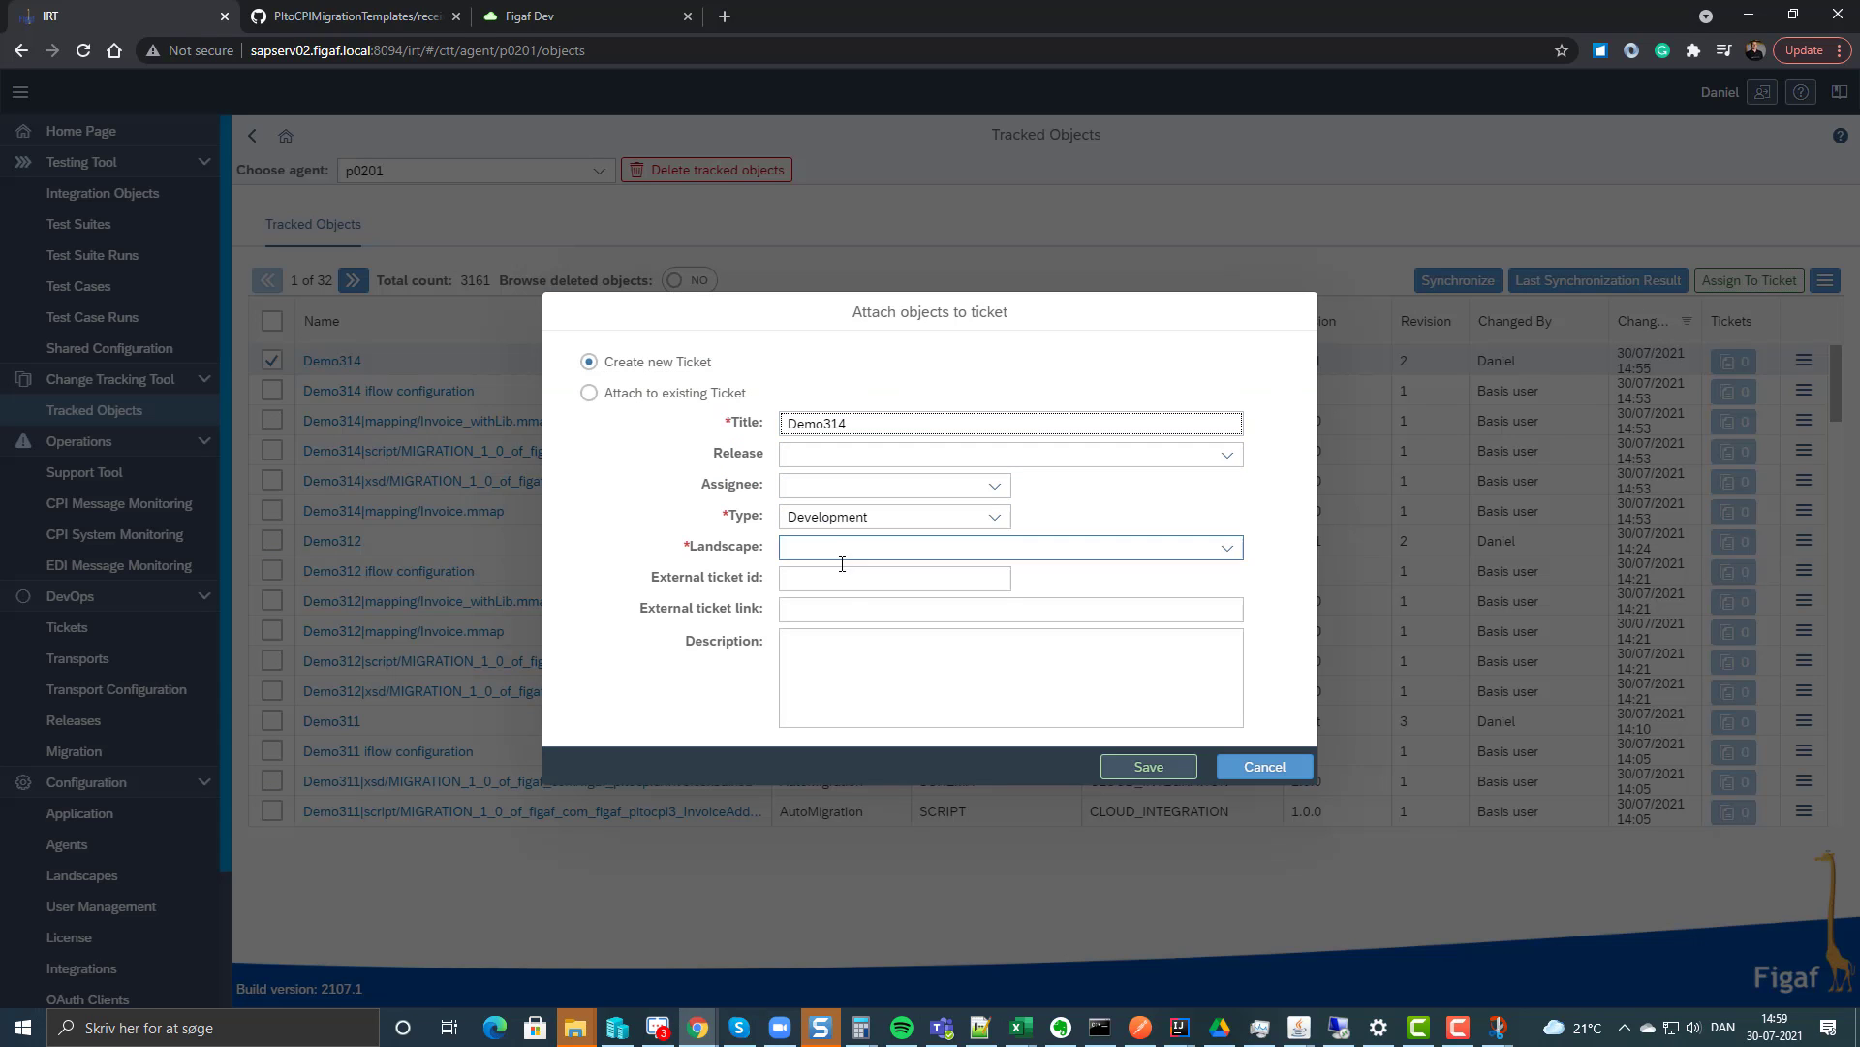
pyautogui.click(1237, 548)
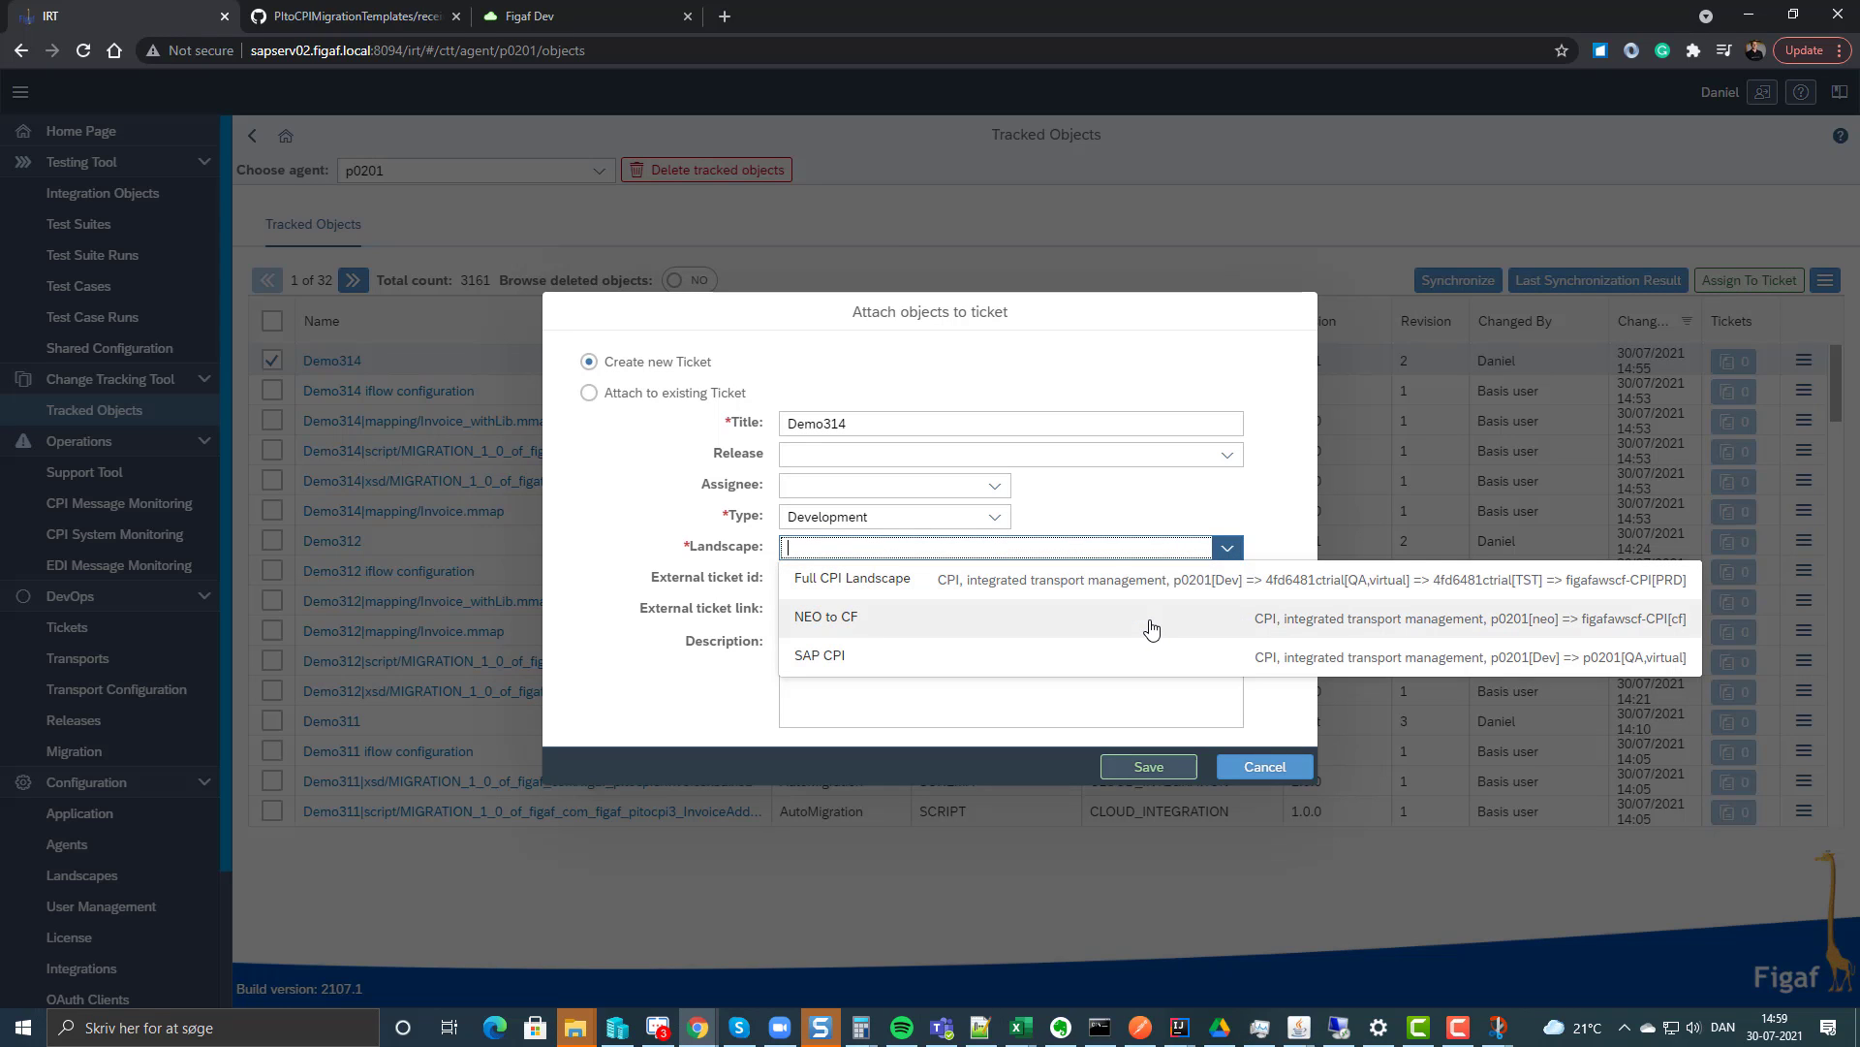
pyautogui.click(1124, 669)
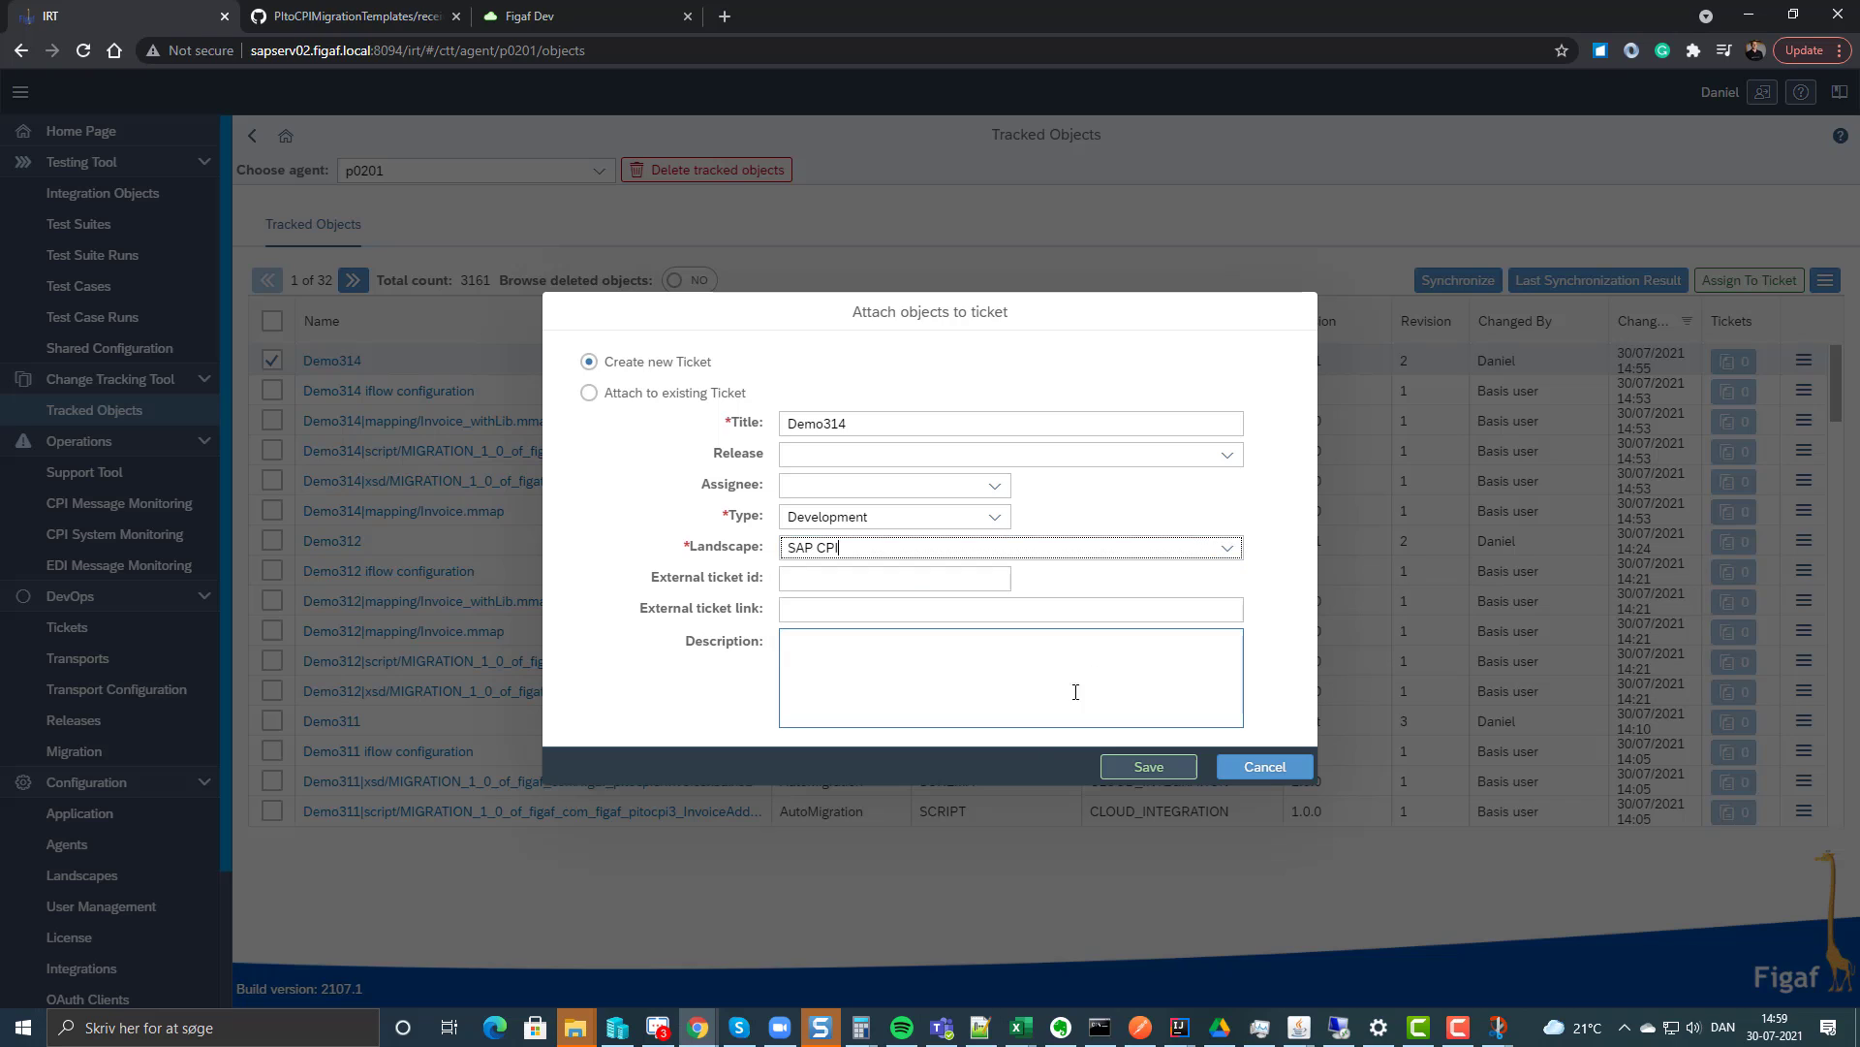
pyautogui.click(874, 582)
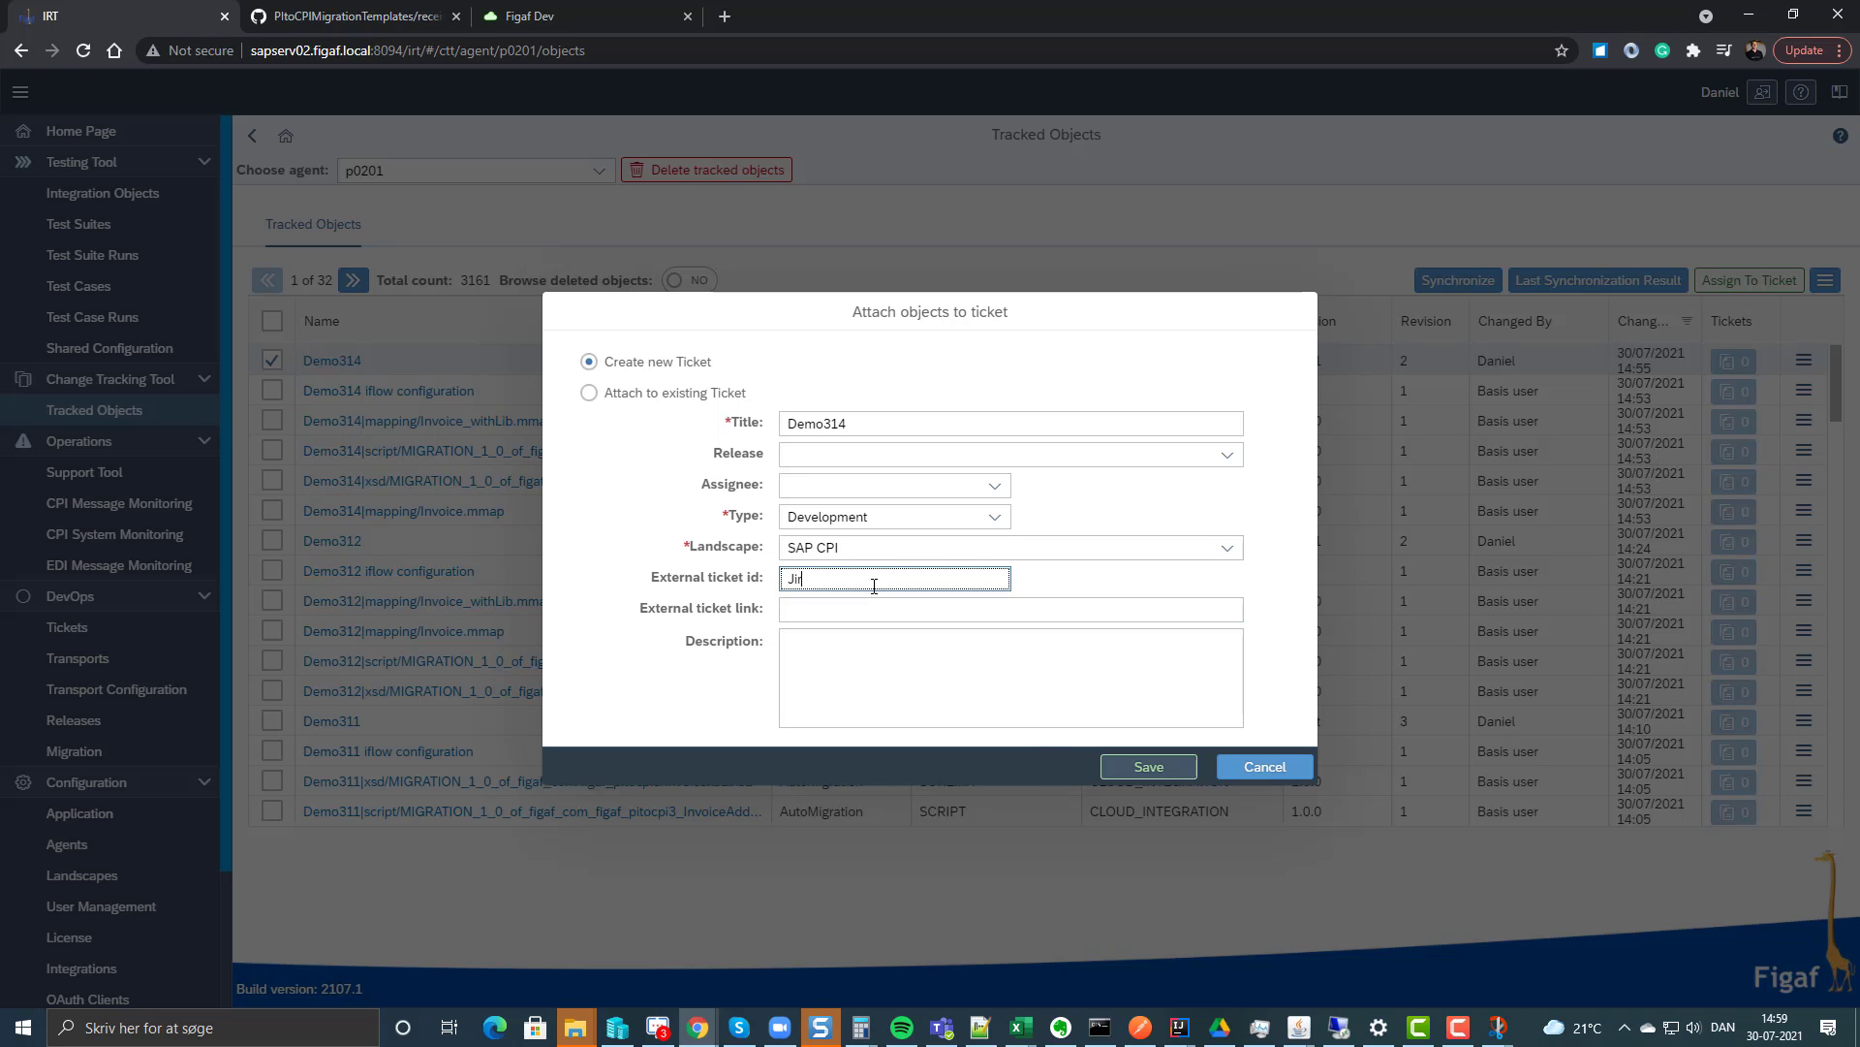
pyautogui.click(1124, 765)
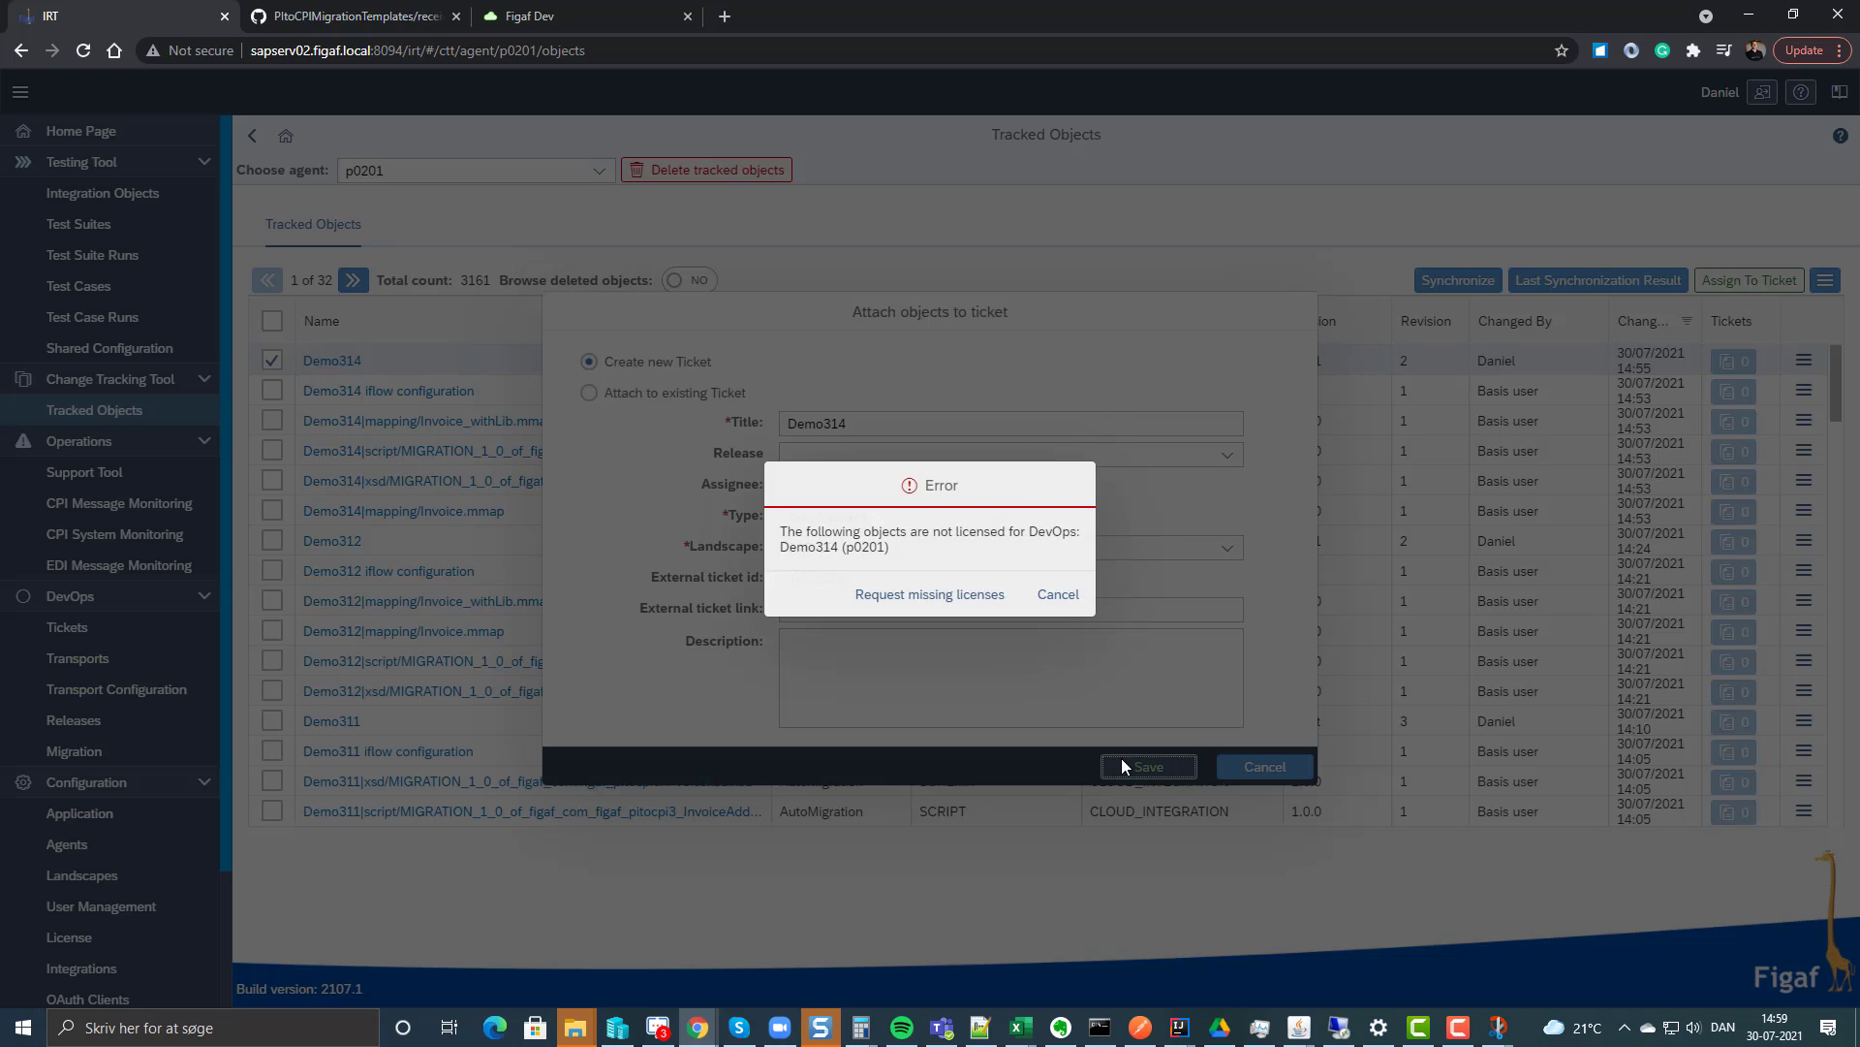
# Request the missing DevOps license for Demo314, confirm adding it and save the new ticket again.
pyautogui.click(987, 613)
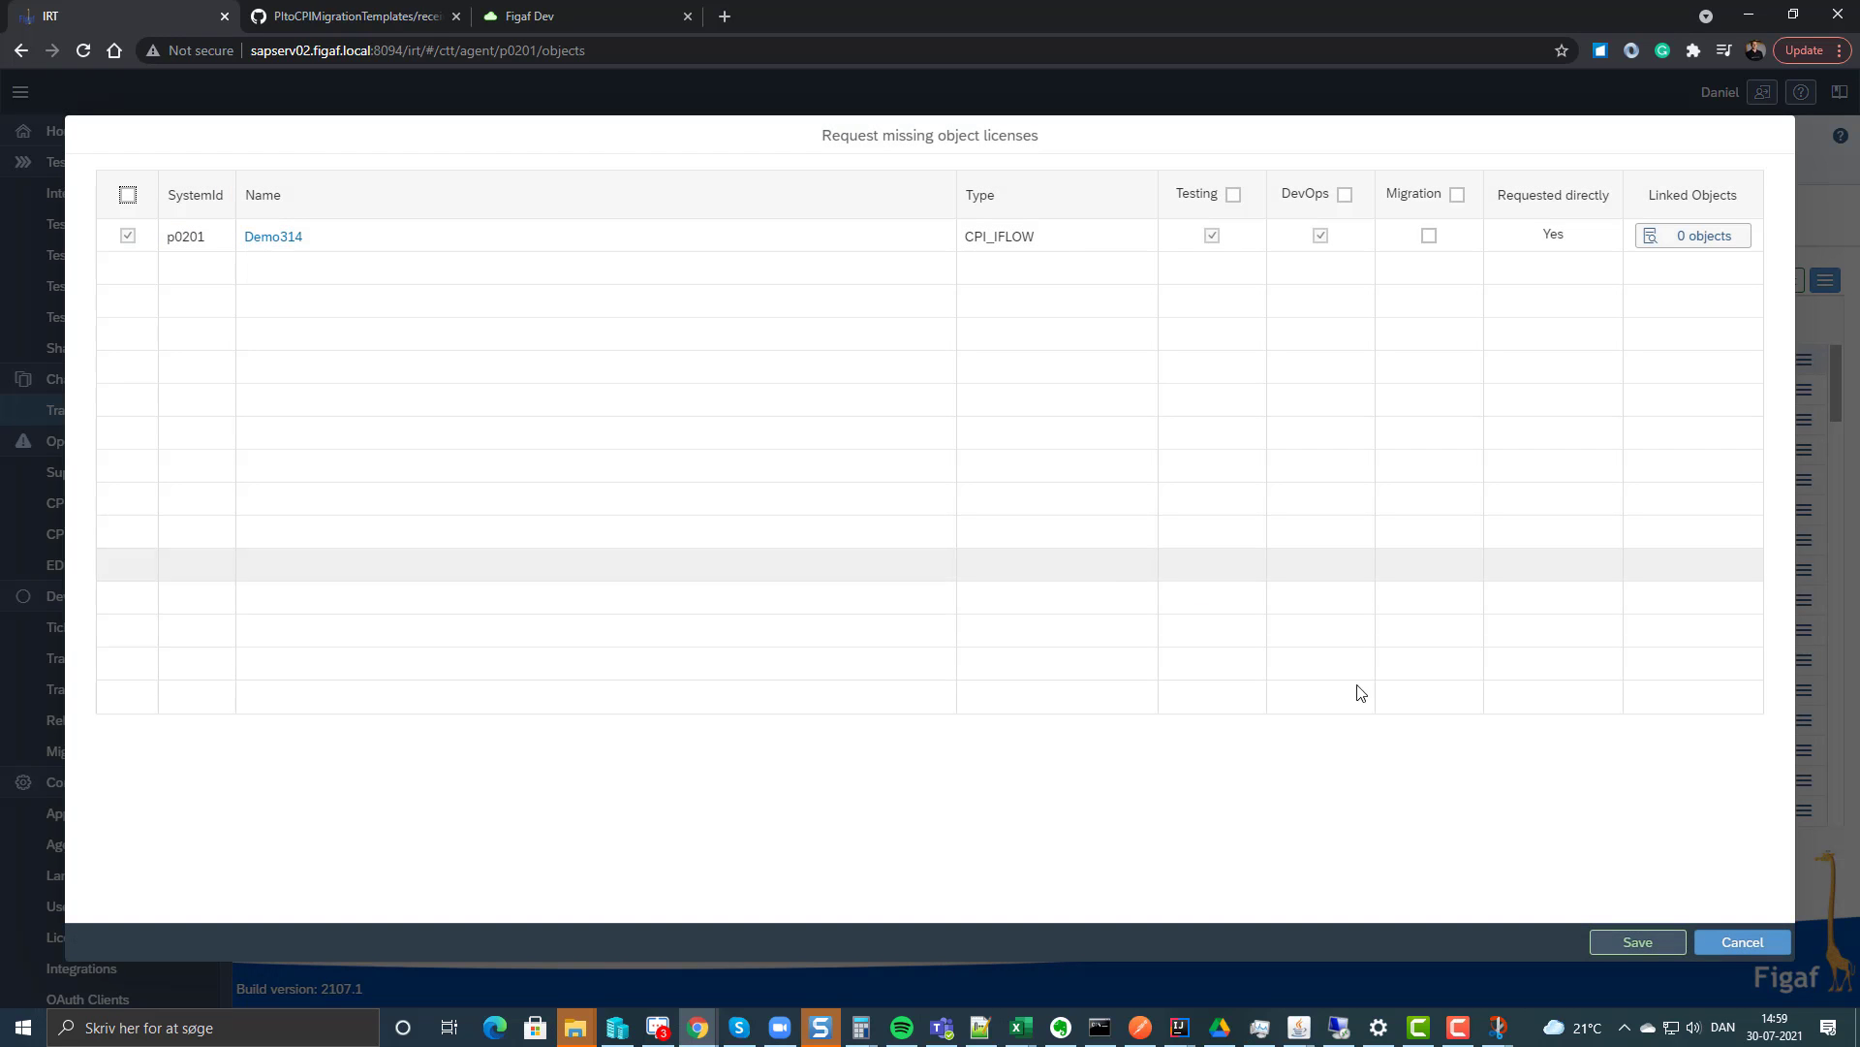
pyautogui.click(1613, 940)
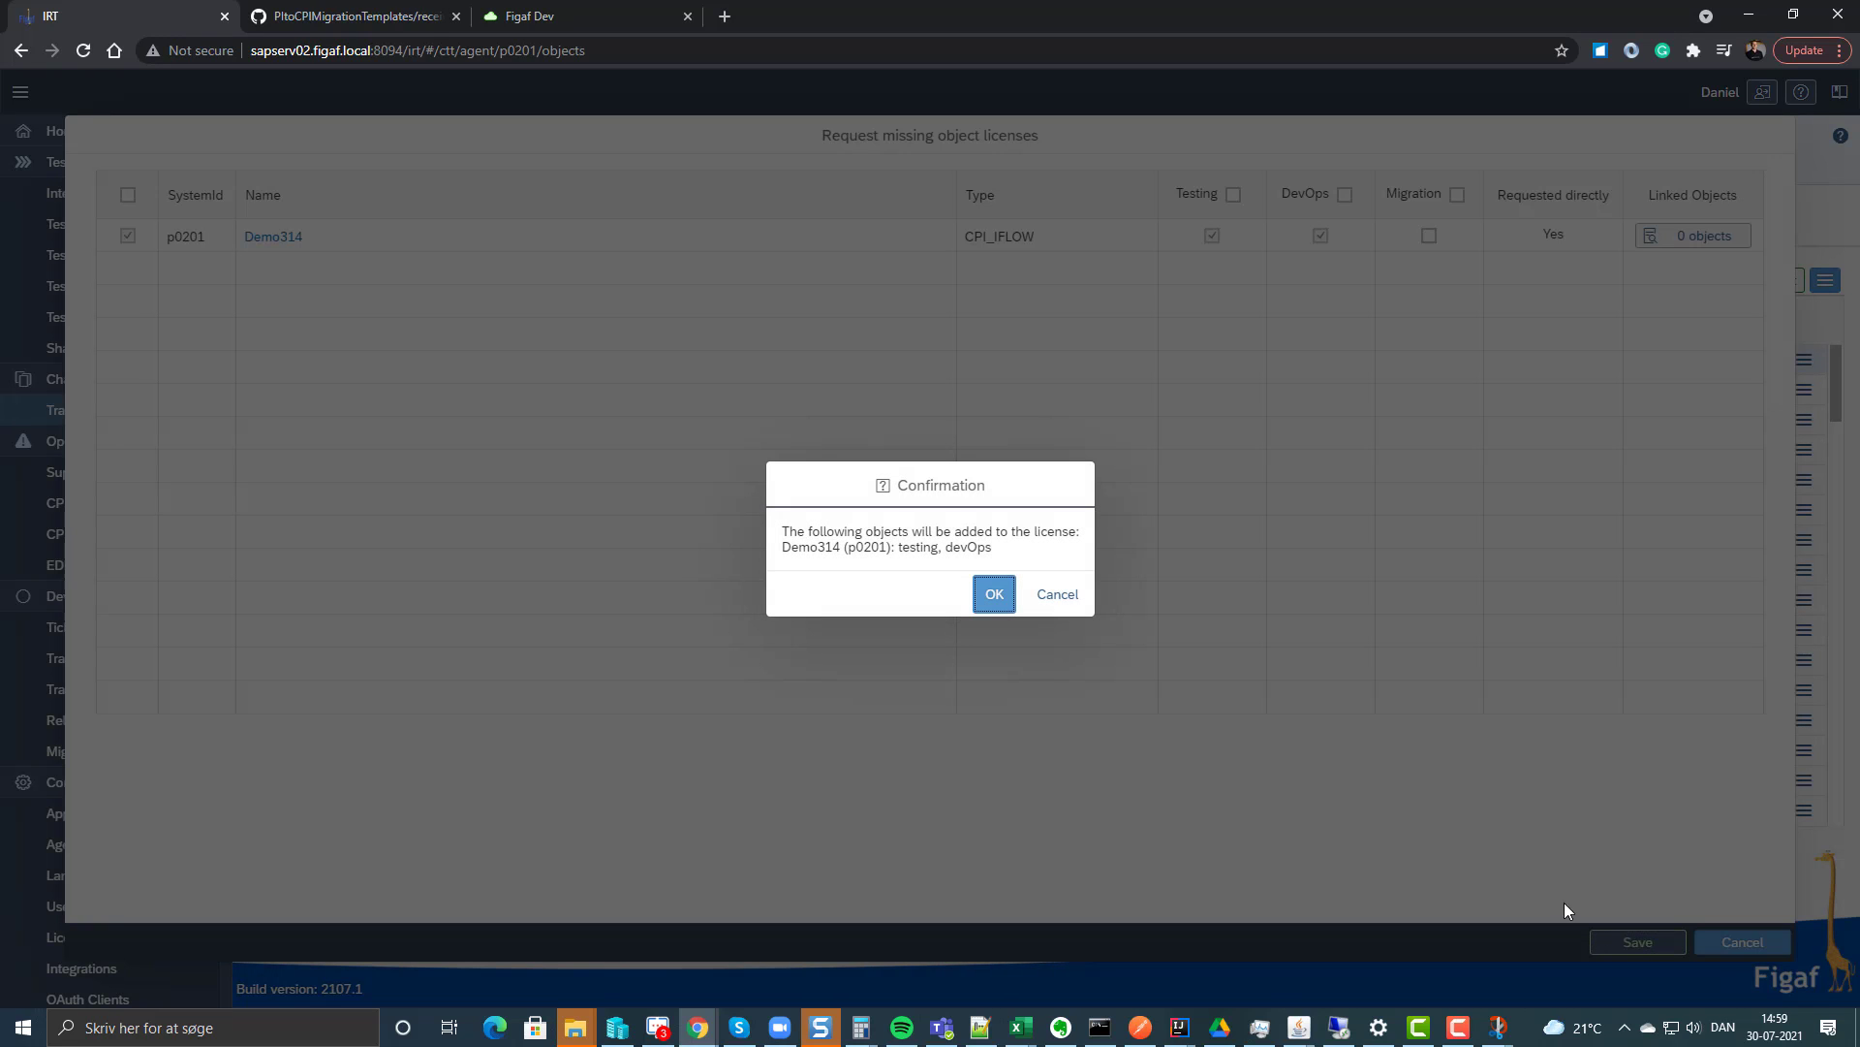
pyautogui.click(989, 605)
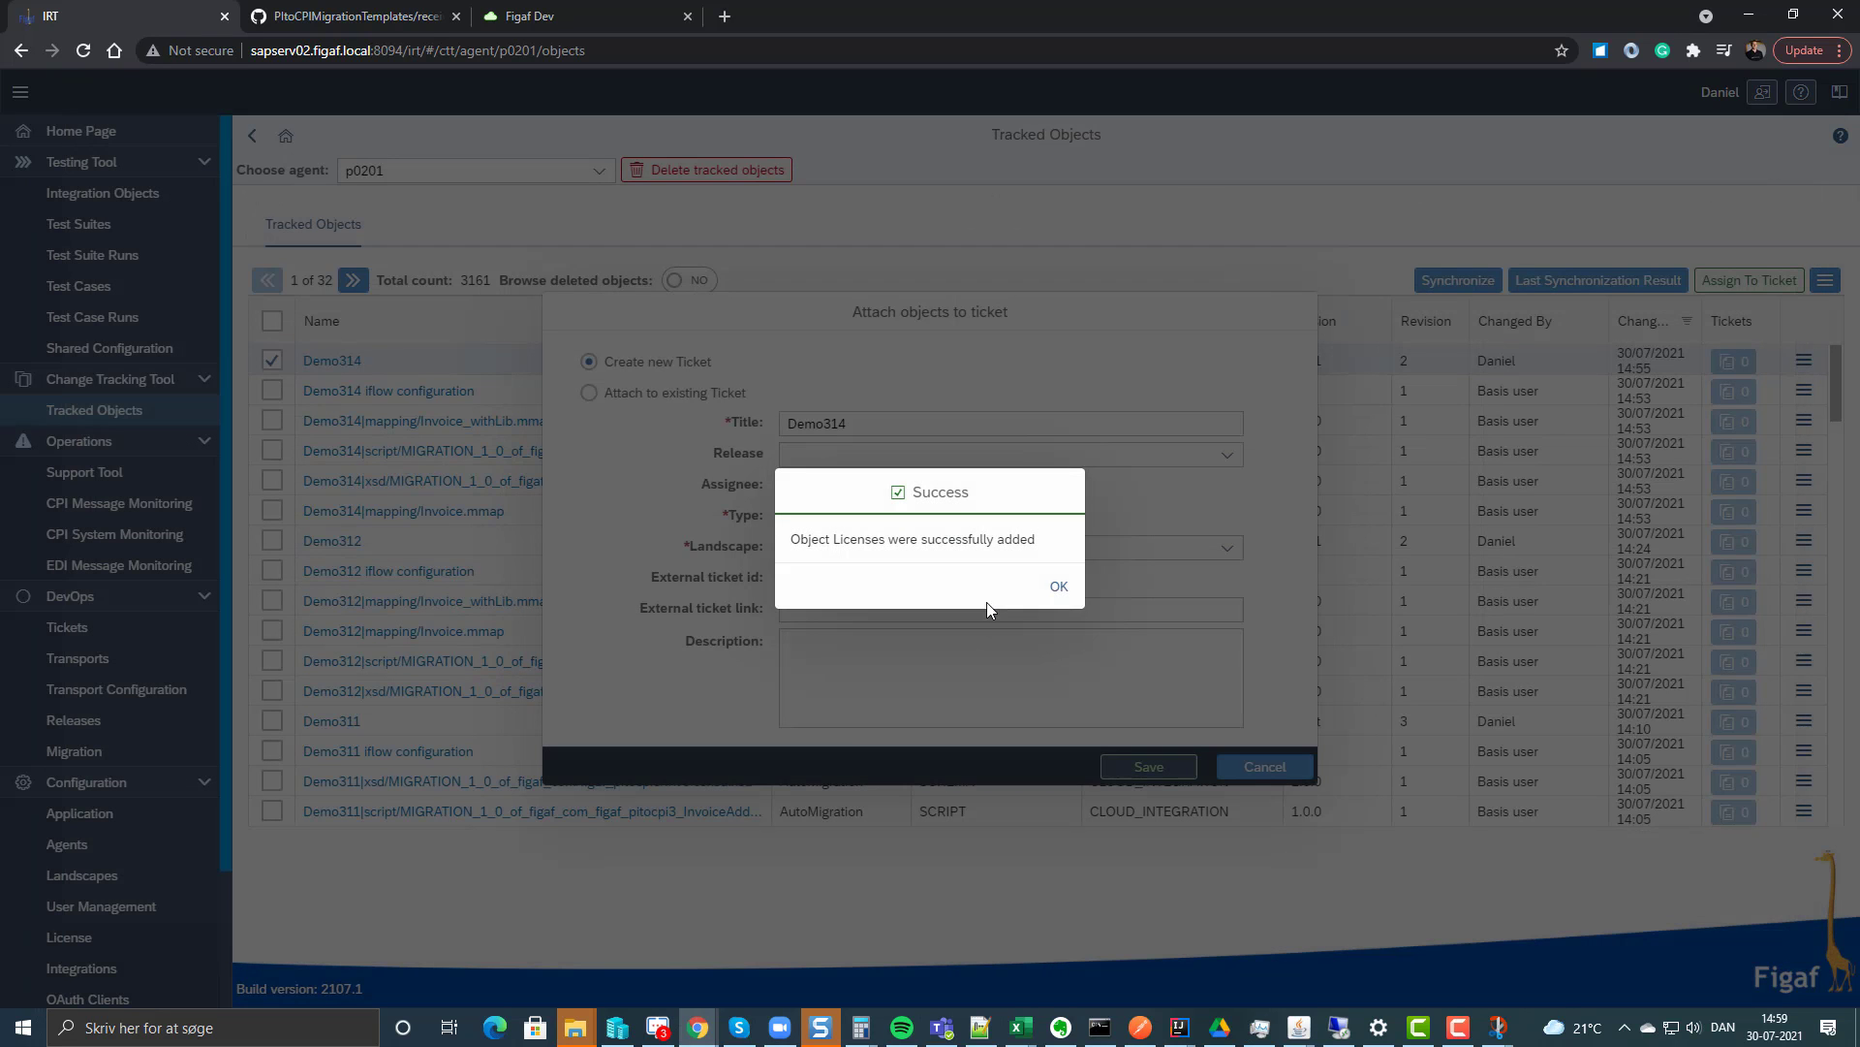
pyautogui.click(1059, 585)
pyautogui.click(1148, 766)
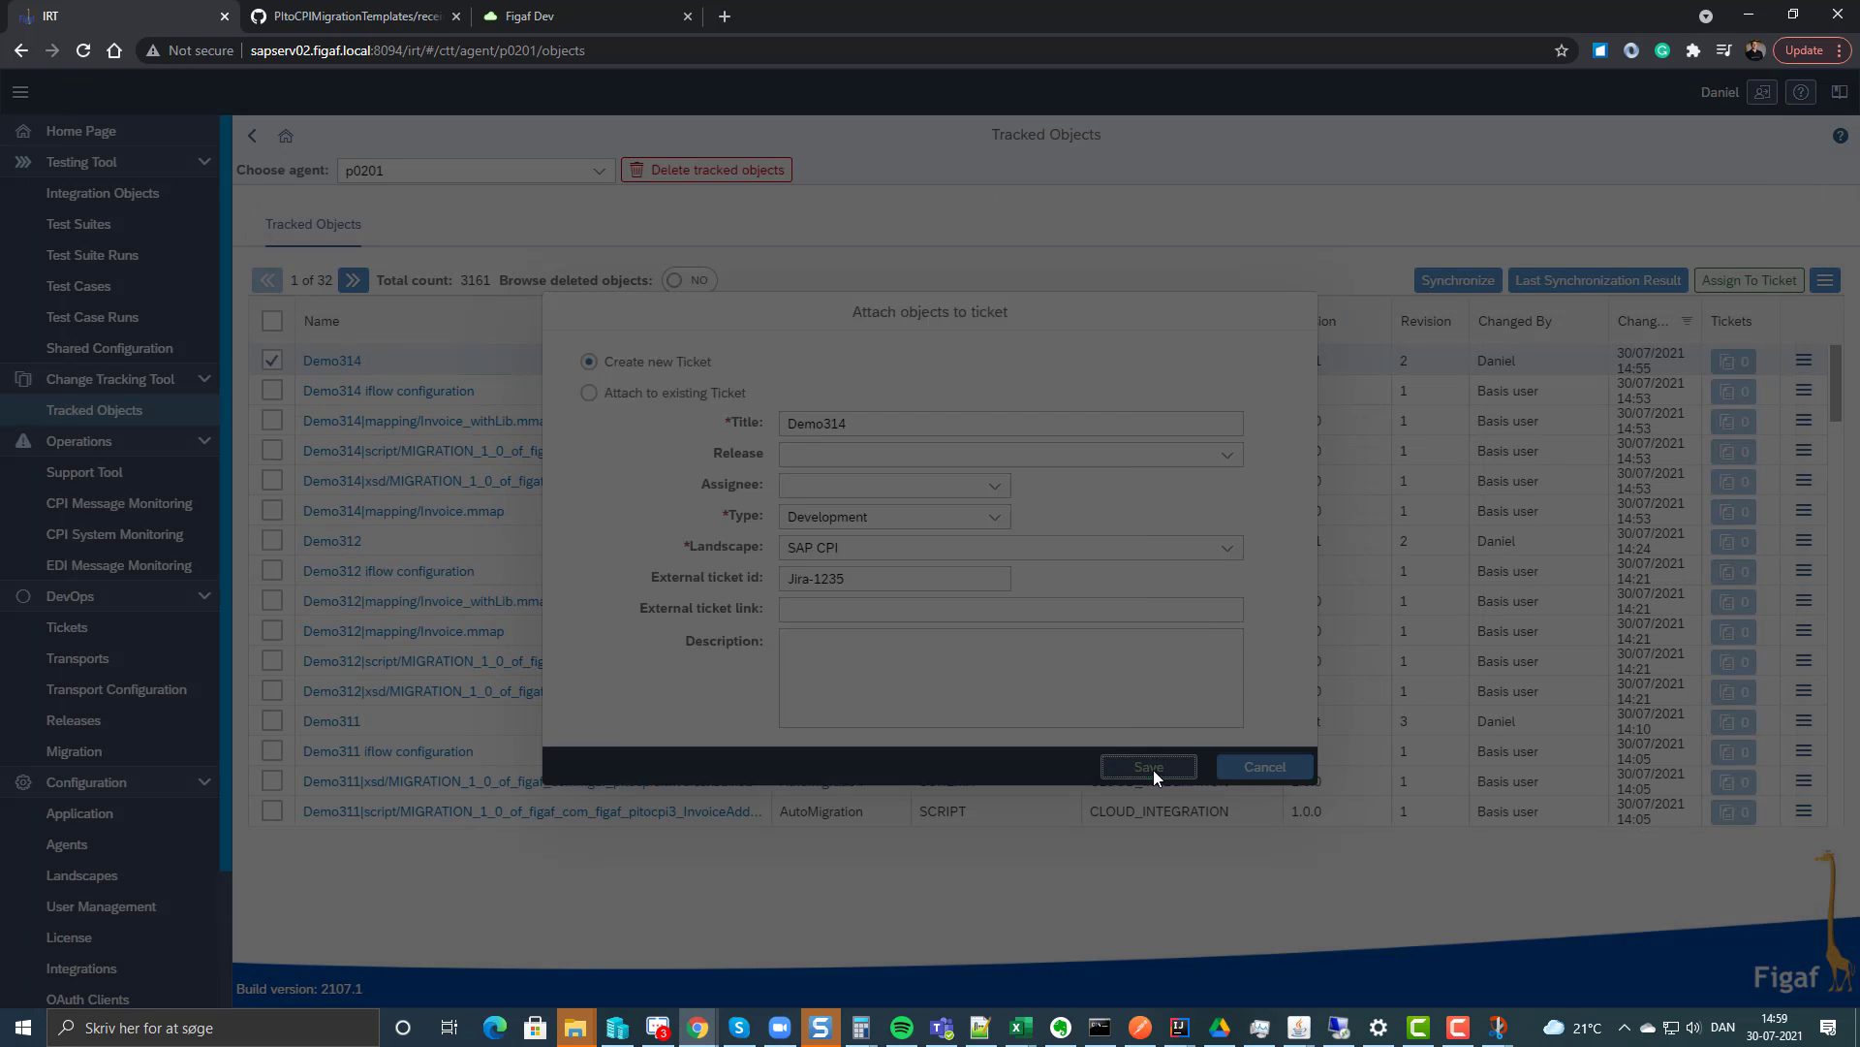
# Open the new Demo314 ticket and attach all dependent objects of its tracked Demo314 iFlow.
pyautogui.click(1056, 582)
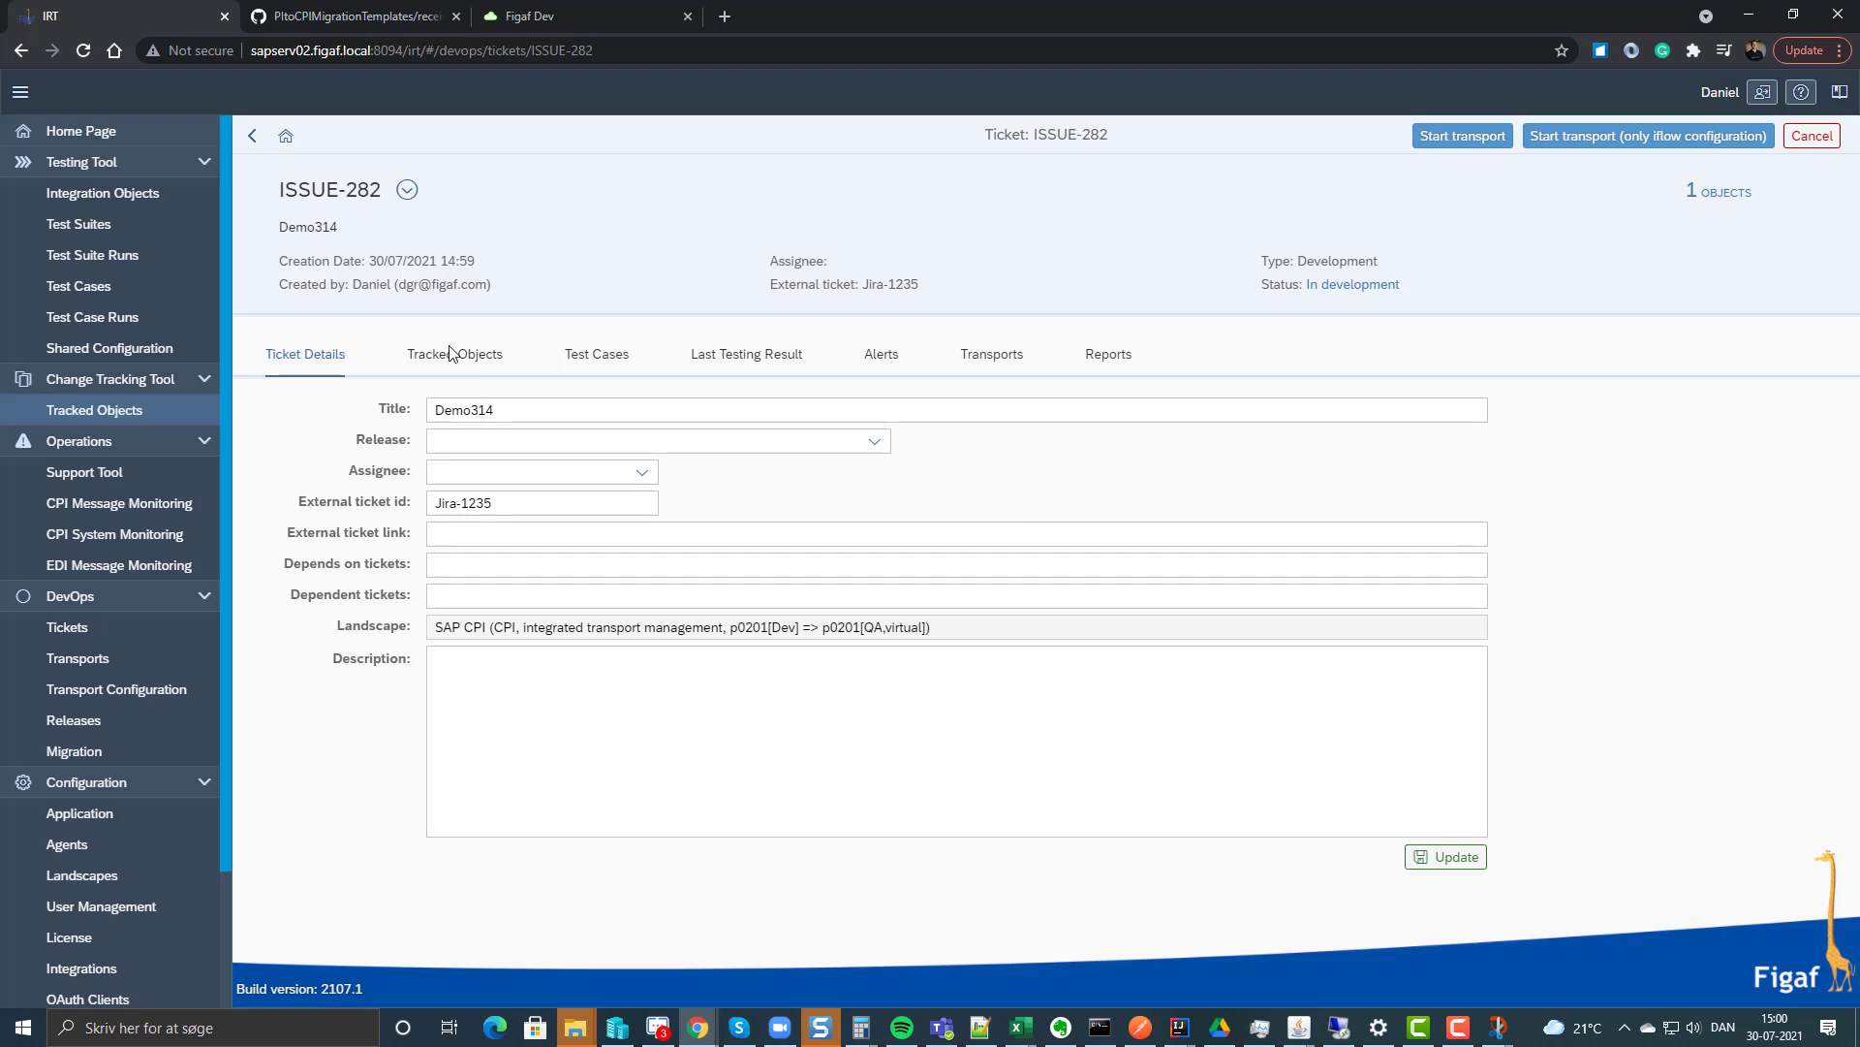
pyautogui.click(444, 354)
pyautogui.click(273, 490)
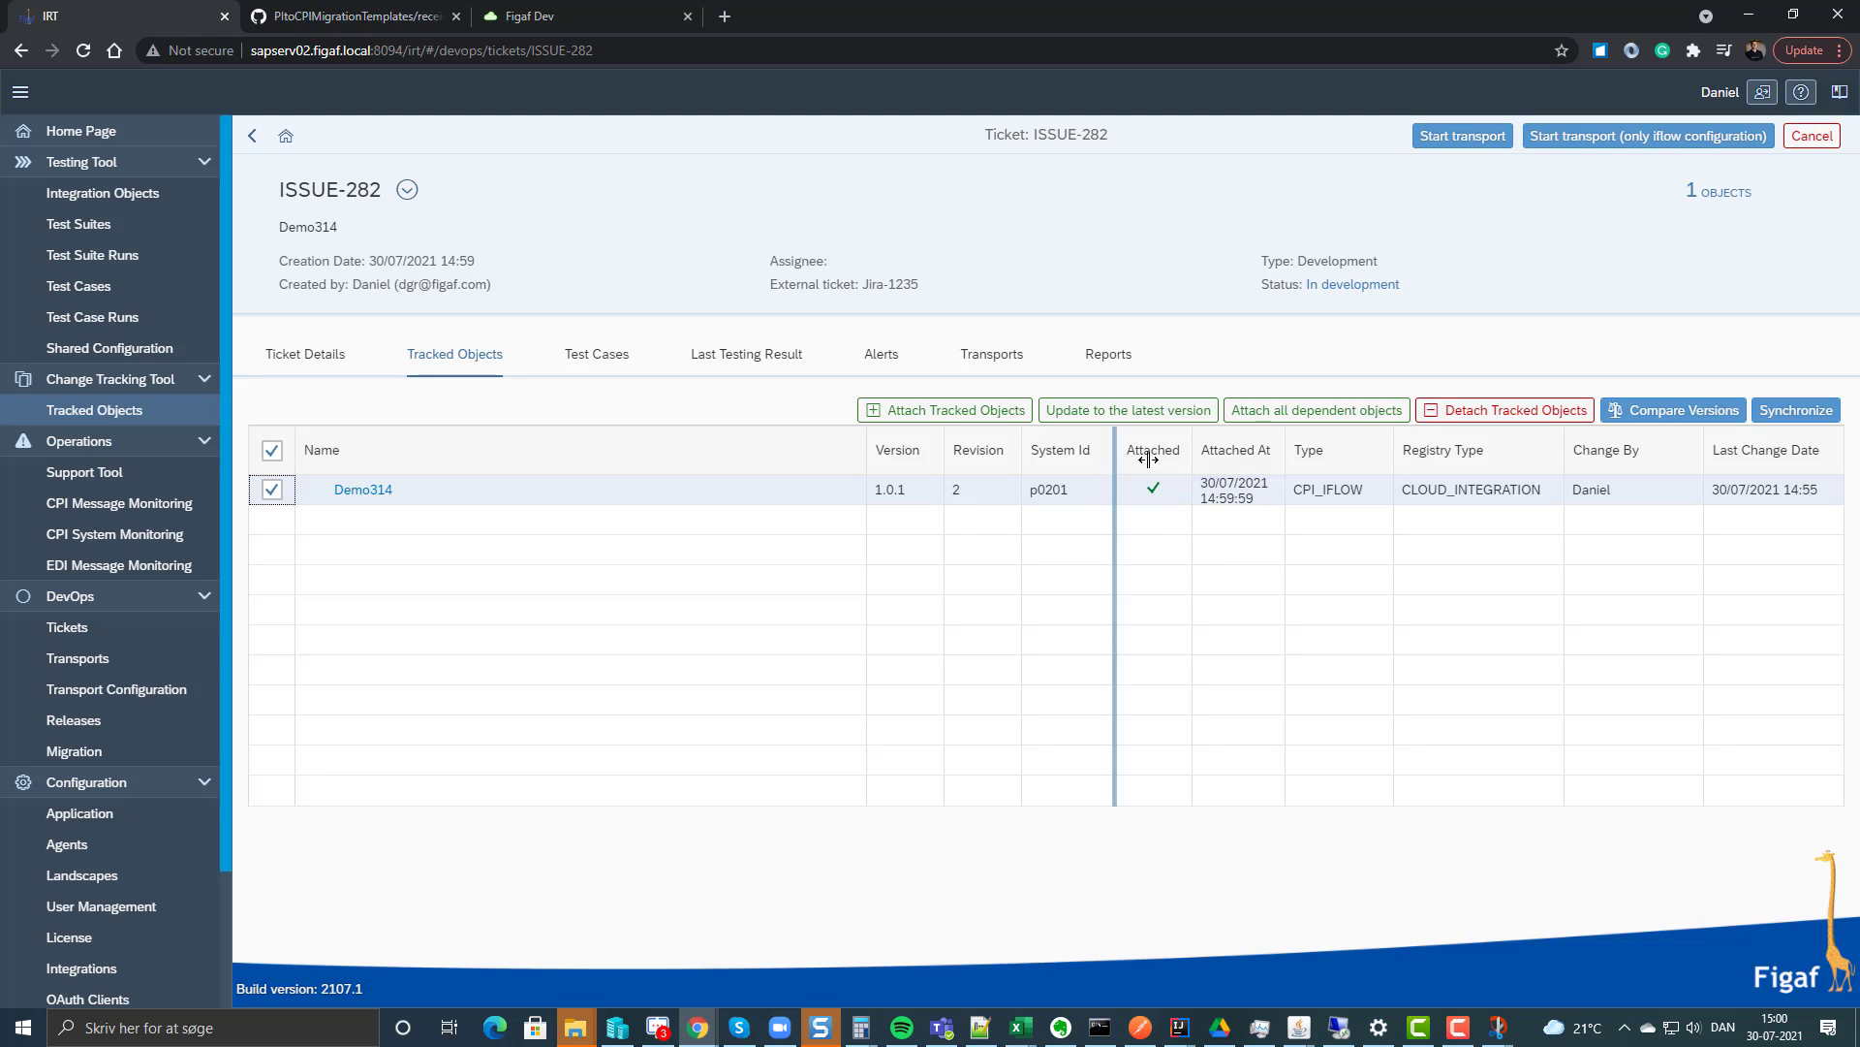
pyautogui.click(1366, 413)
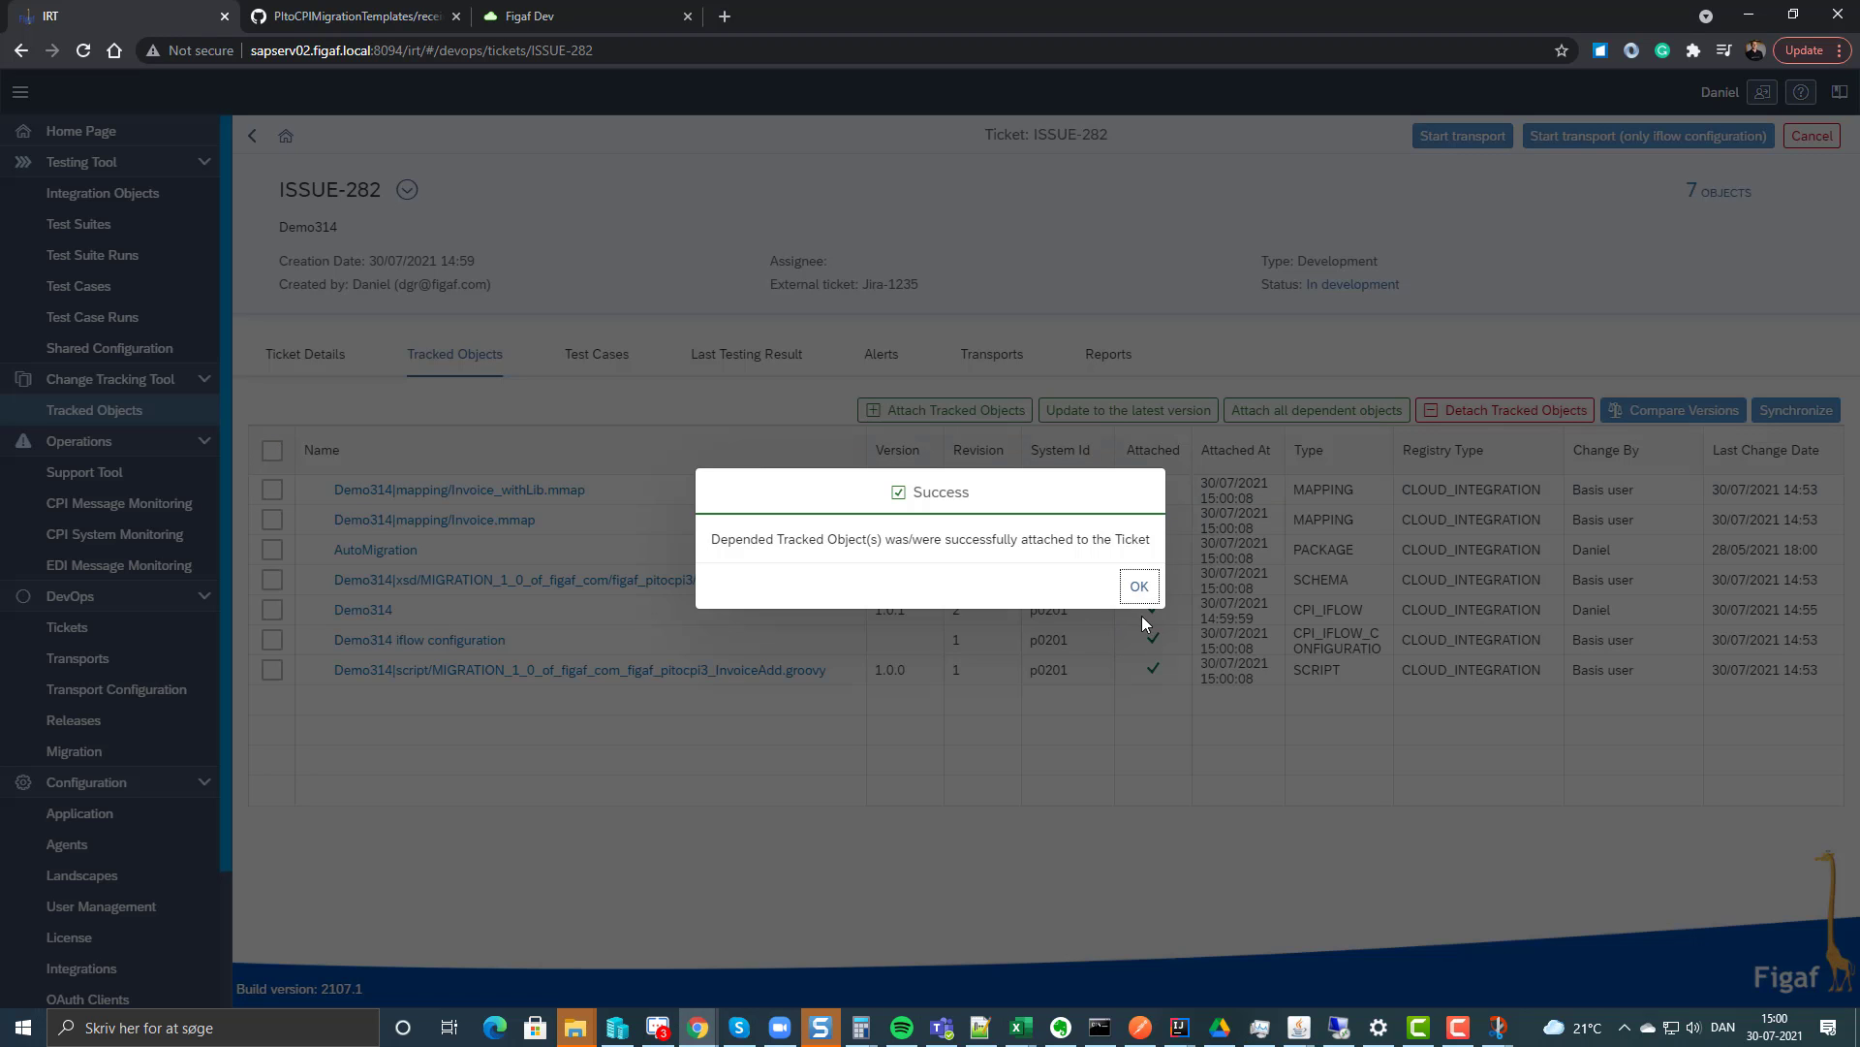
pyautogui.click(1141, 586)
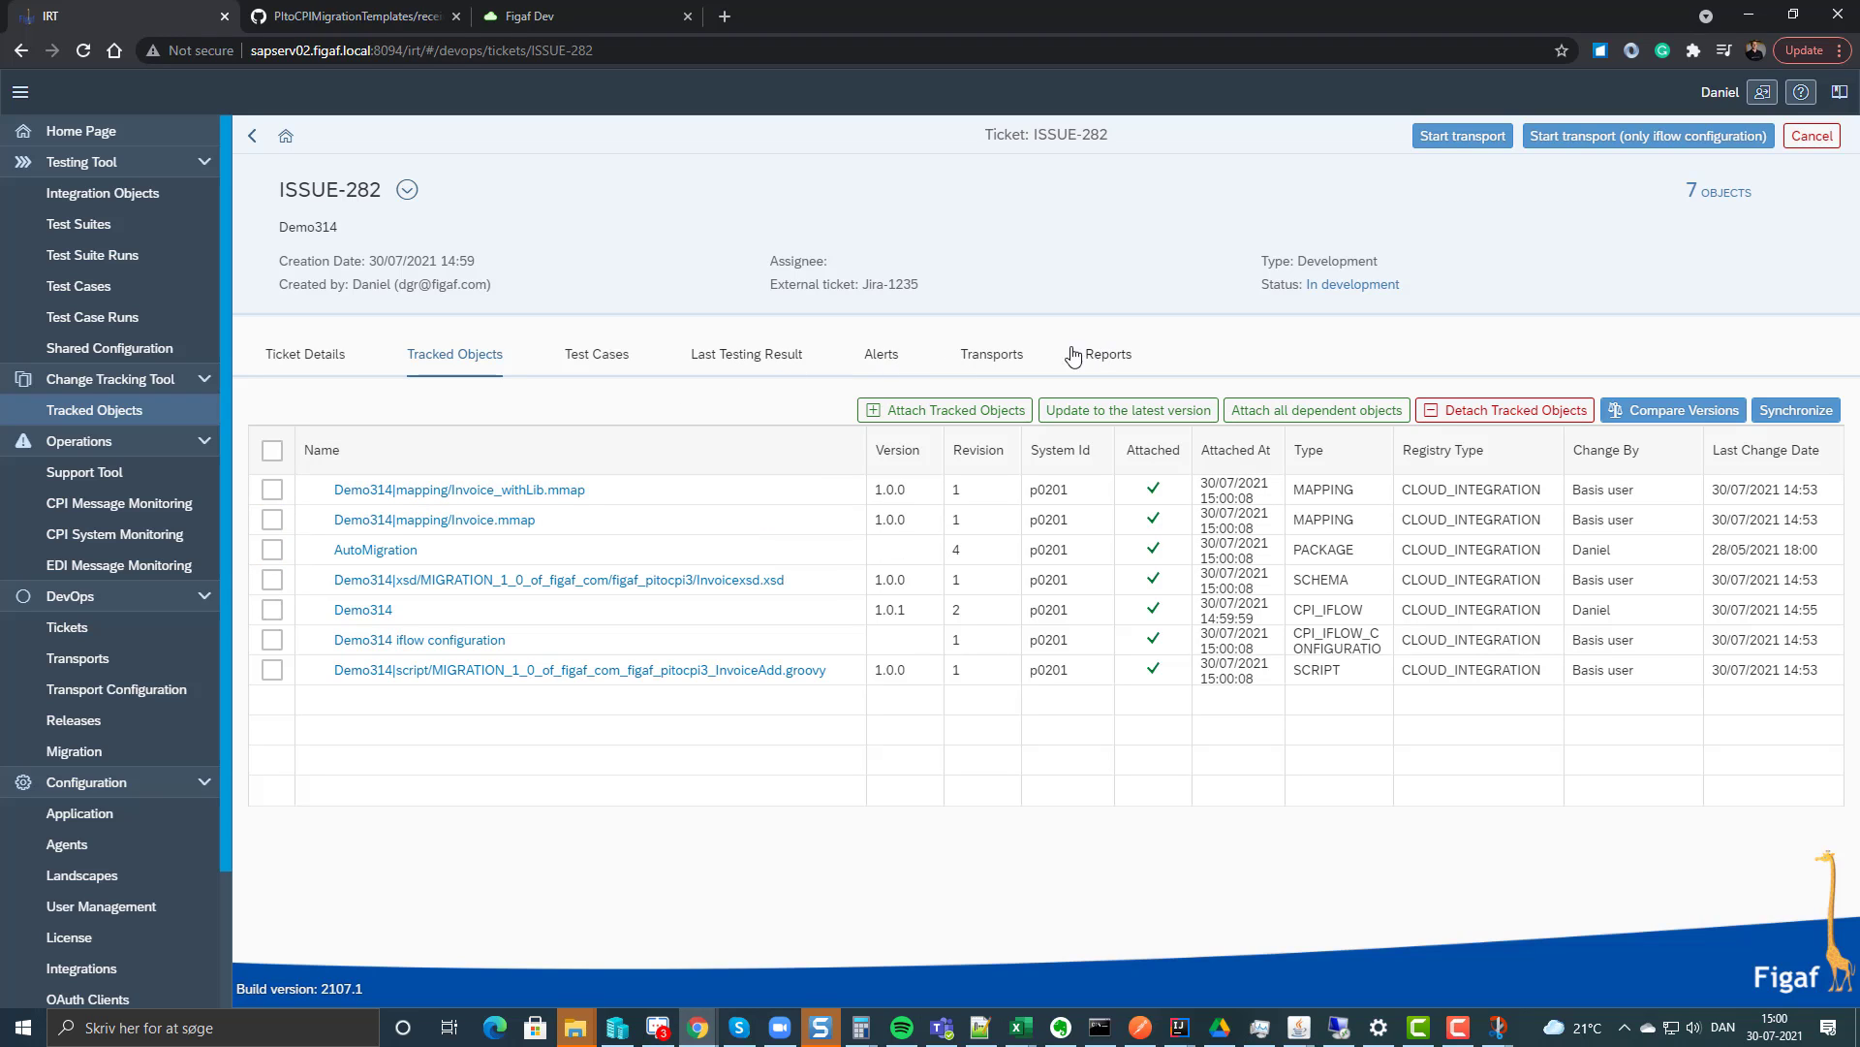
# Check the ticket's test cases and transports, start its transport and refresh the progress until the transport opens.
pyautogui.click(623, 358)
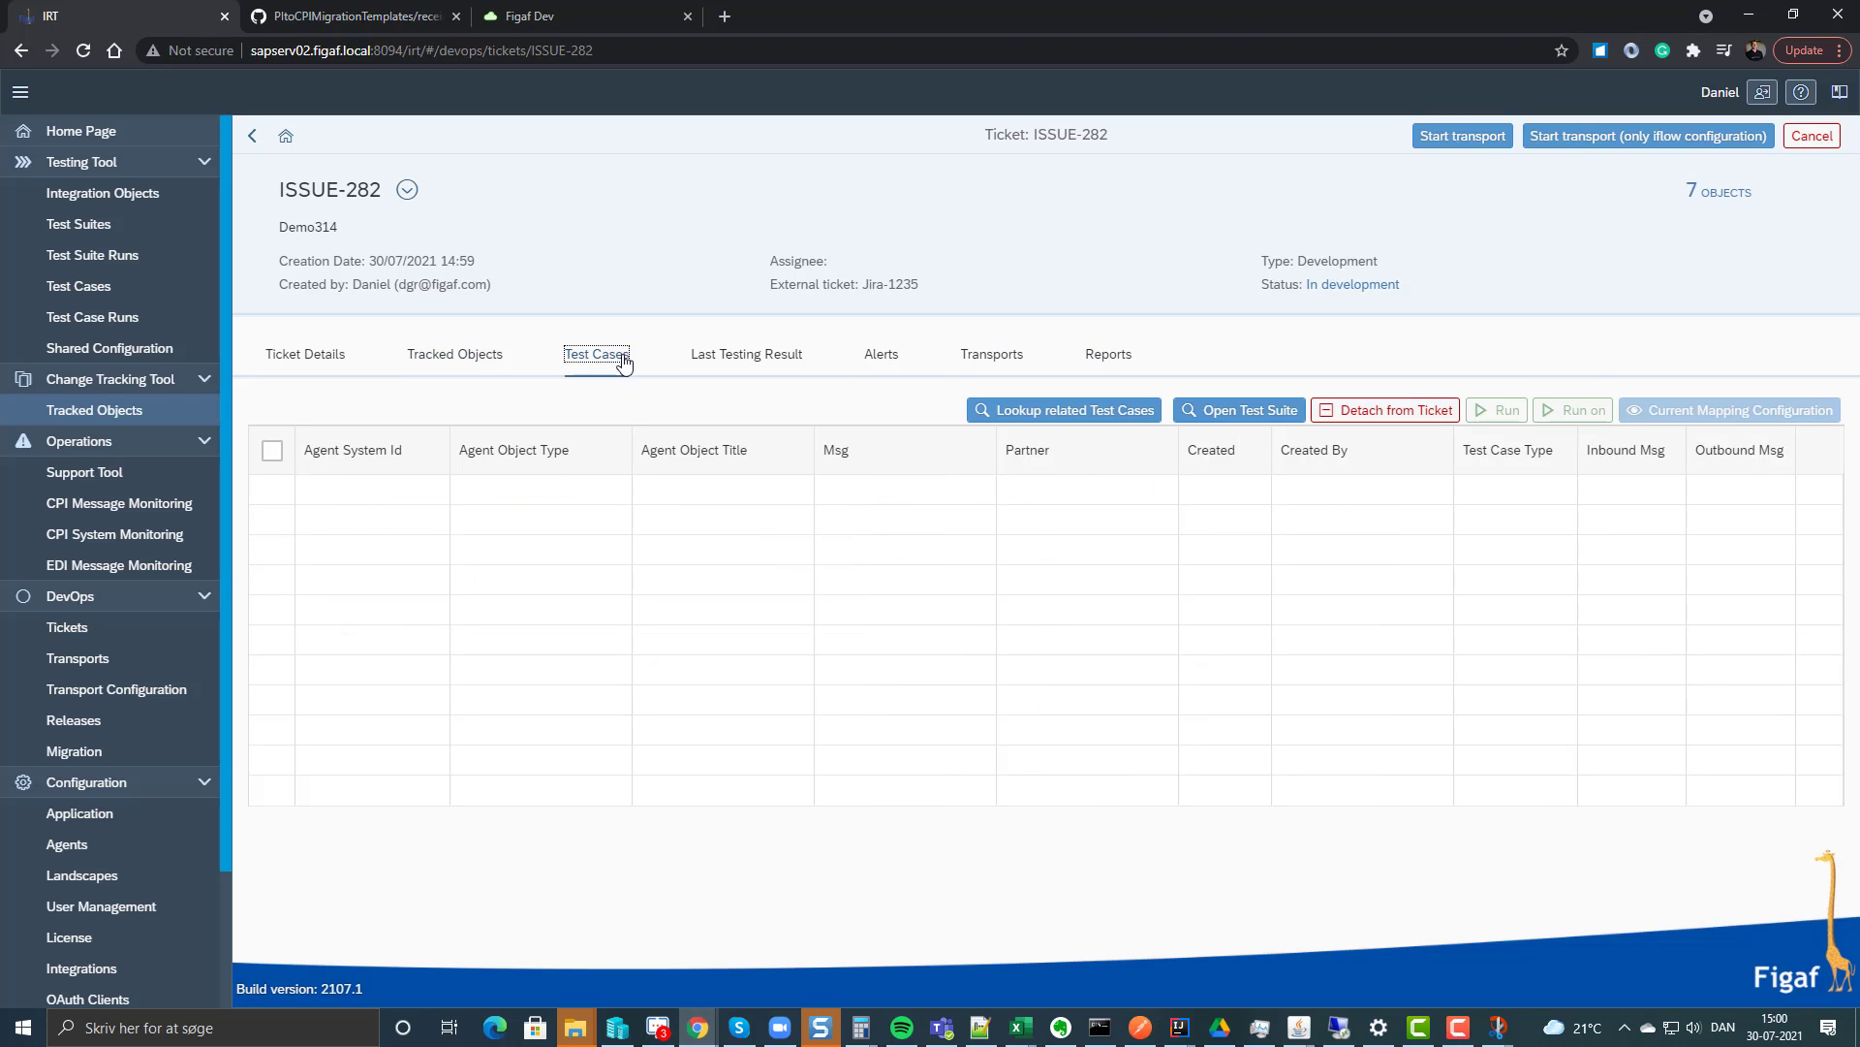
pyautogui.click(966, 359)
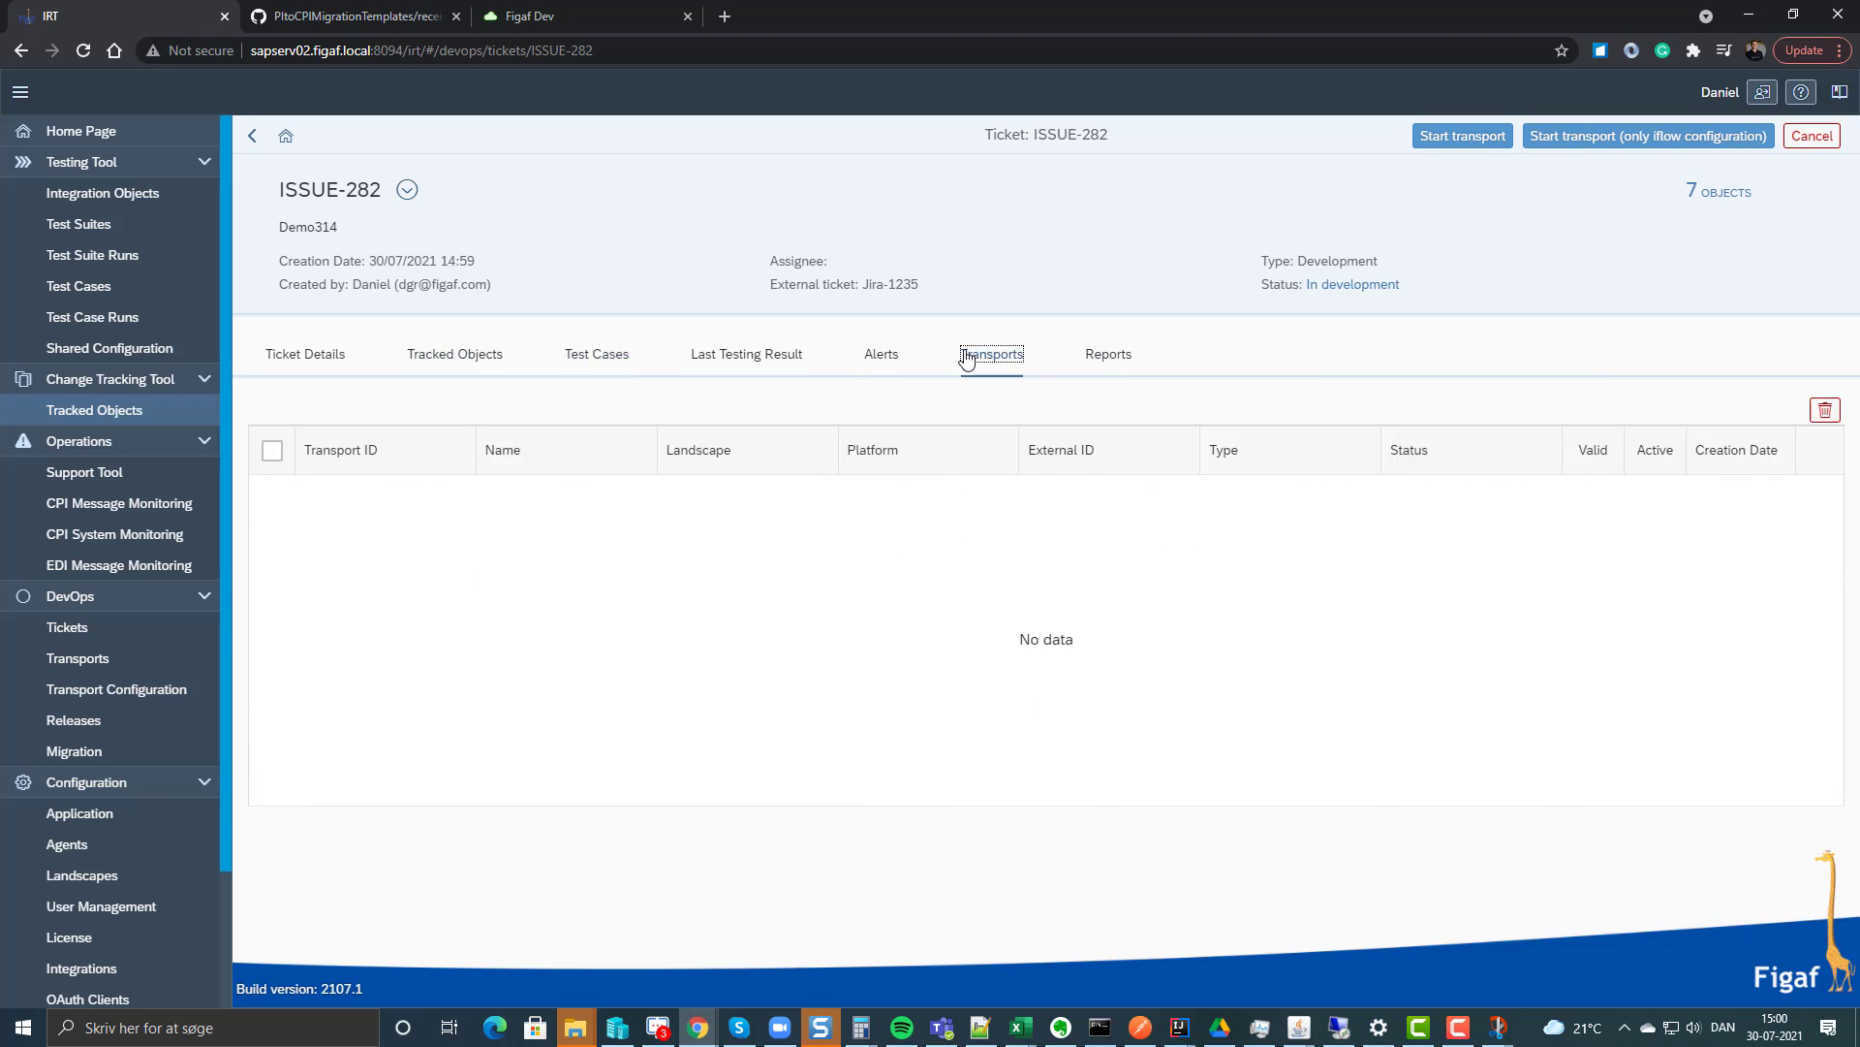
pyautogui.click(1441, 140)
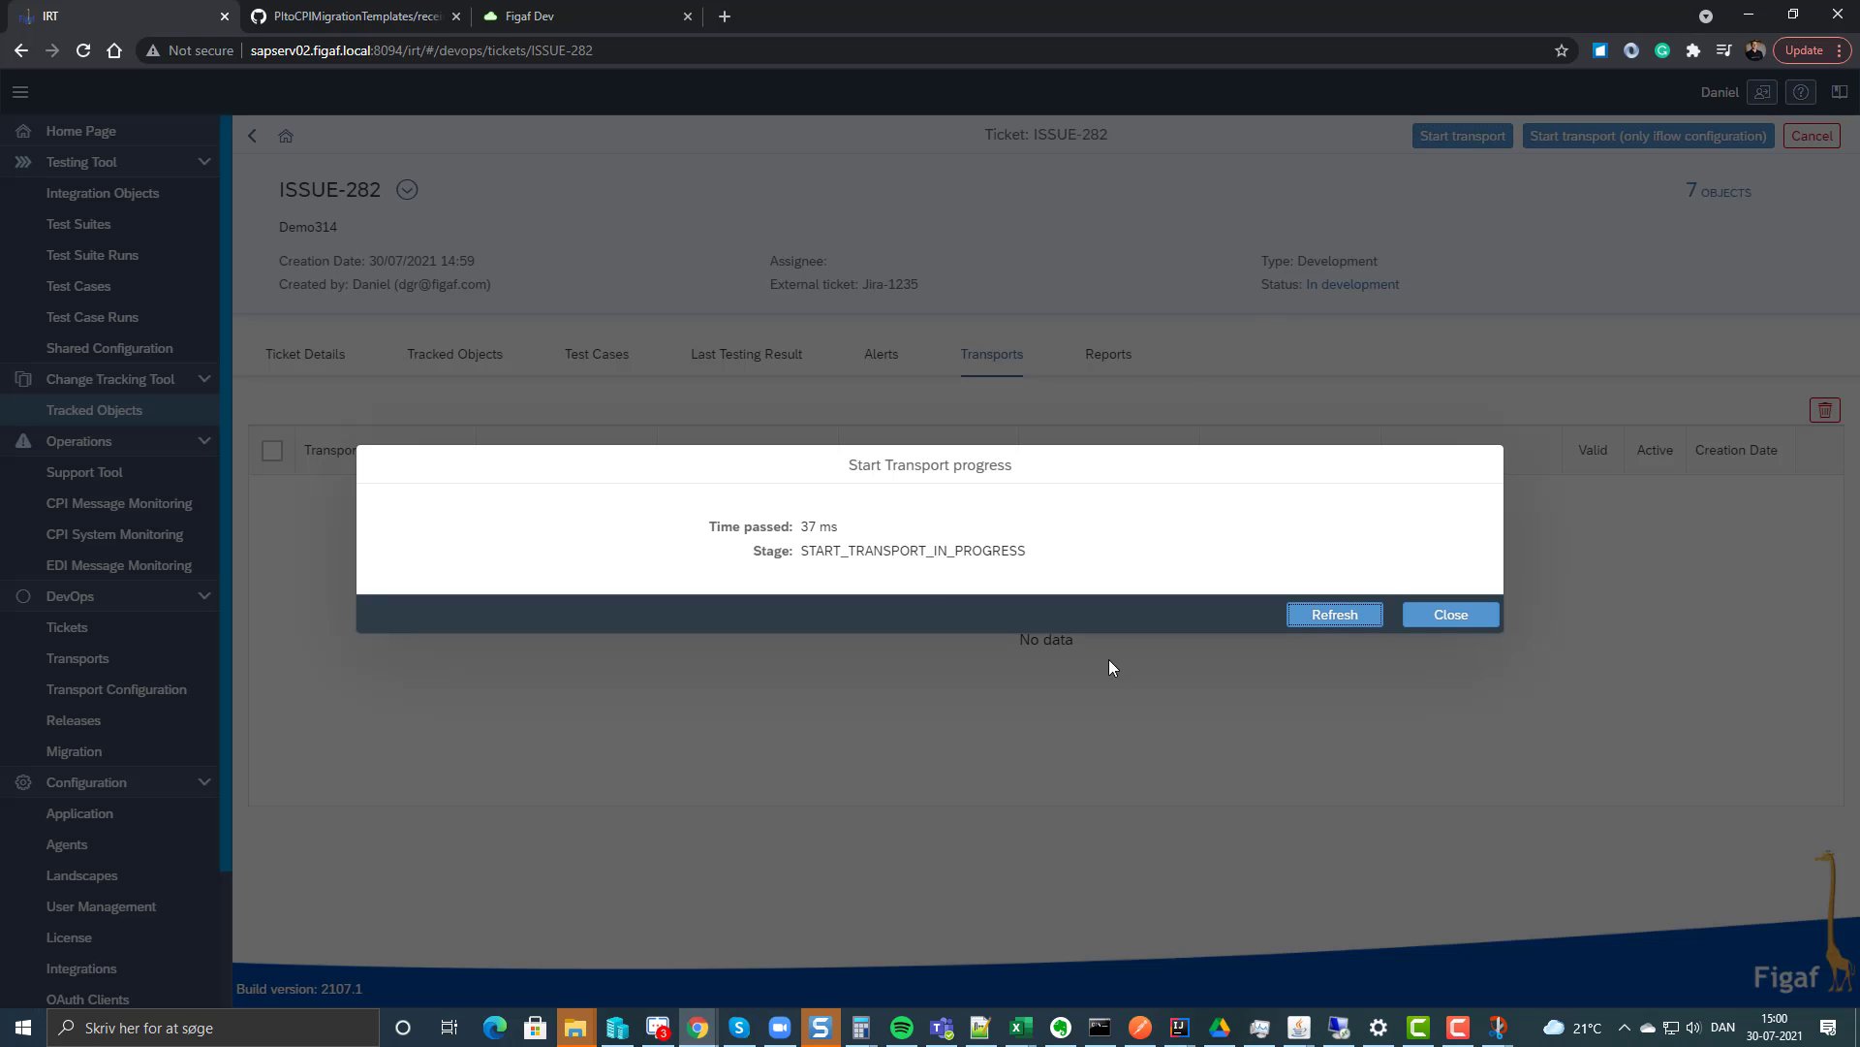
pyautogui.click(1337, 618)
pyautogui.click(1337, 616)
pyautogui.click(1337, 616)
pyautogui.click(1340, 617)
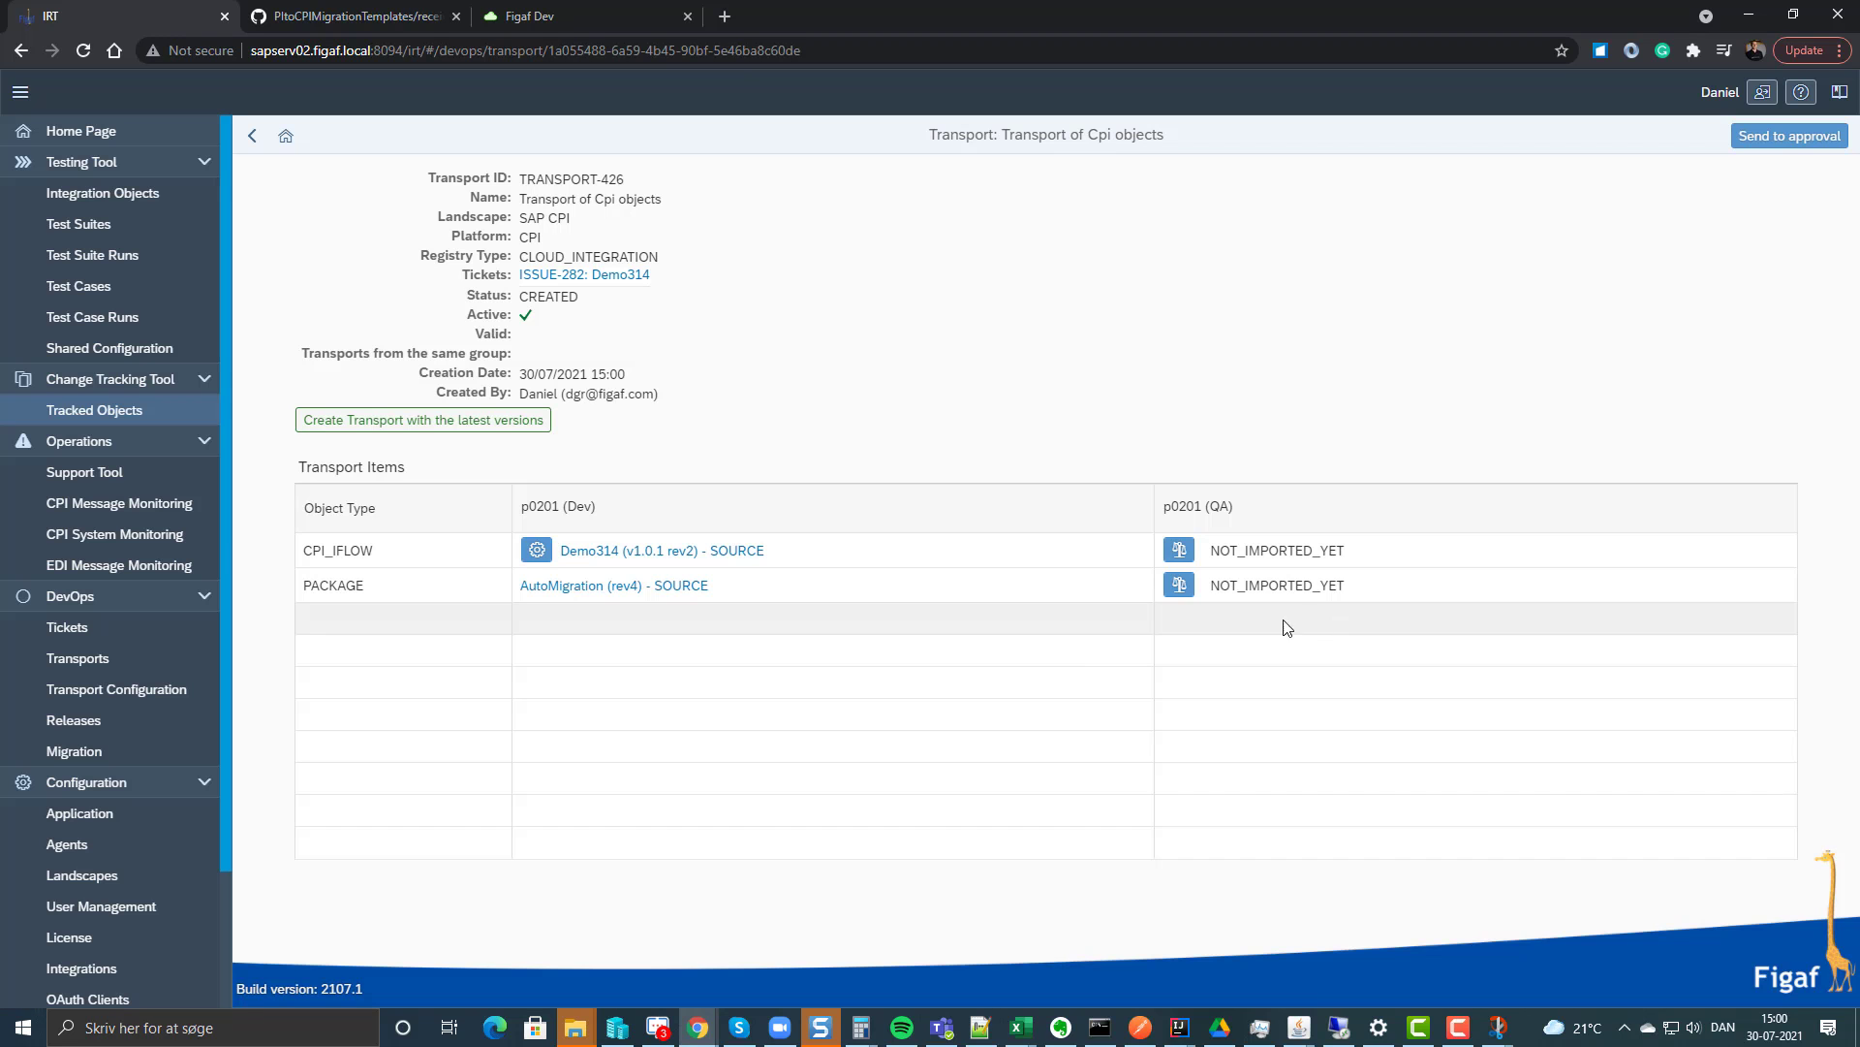
pyautogui.click(535, 550)
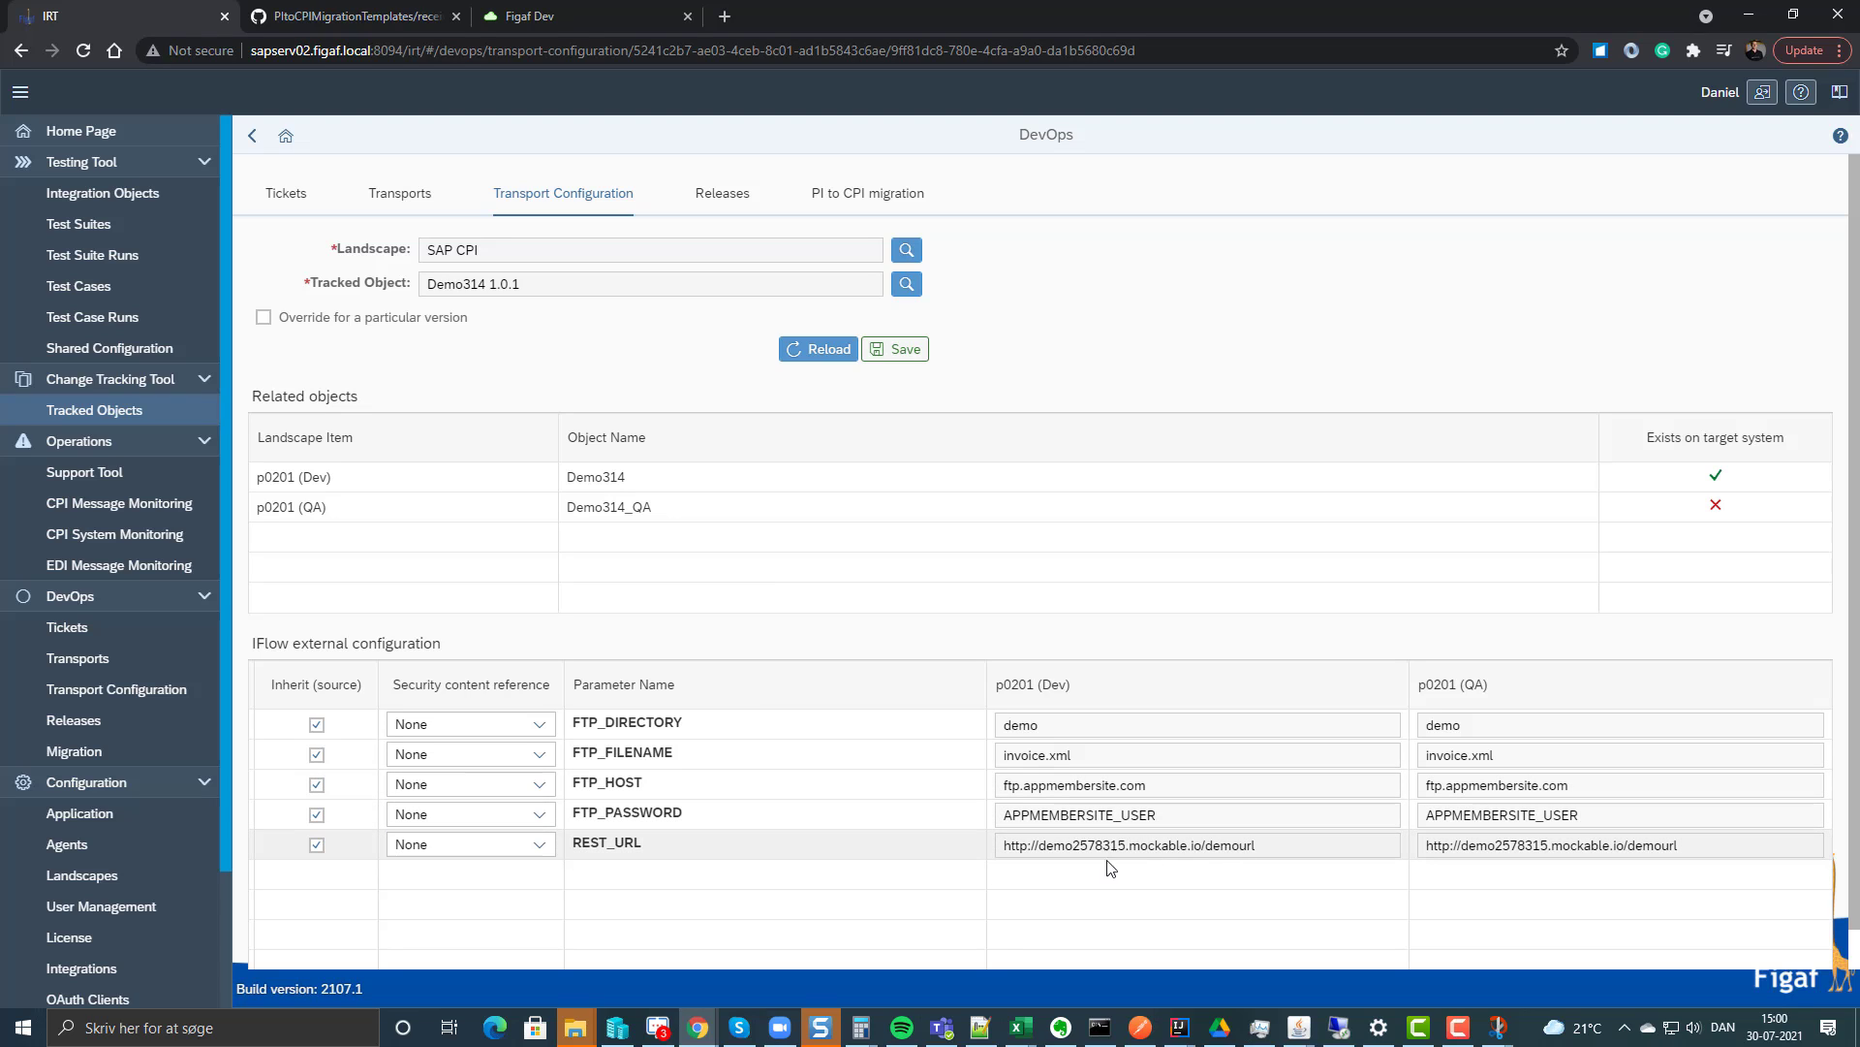
pyautogui.click(317, 844)
pyautogui.click(1692, 850)
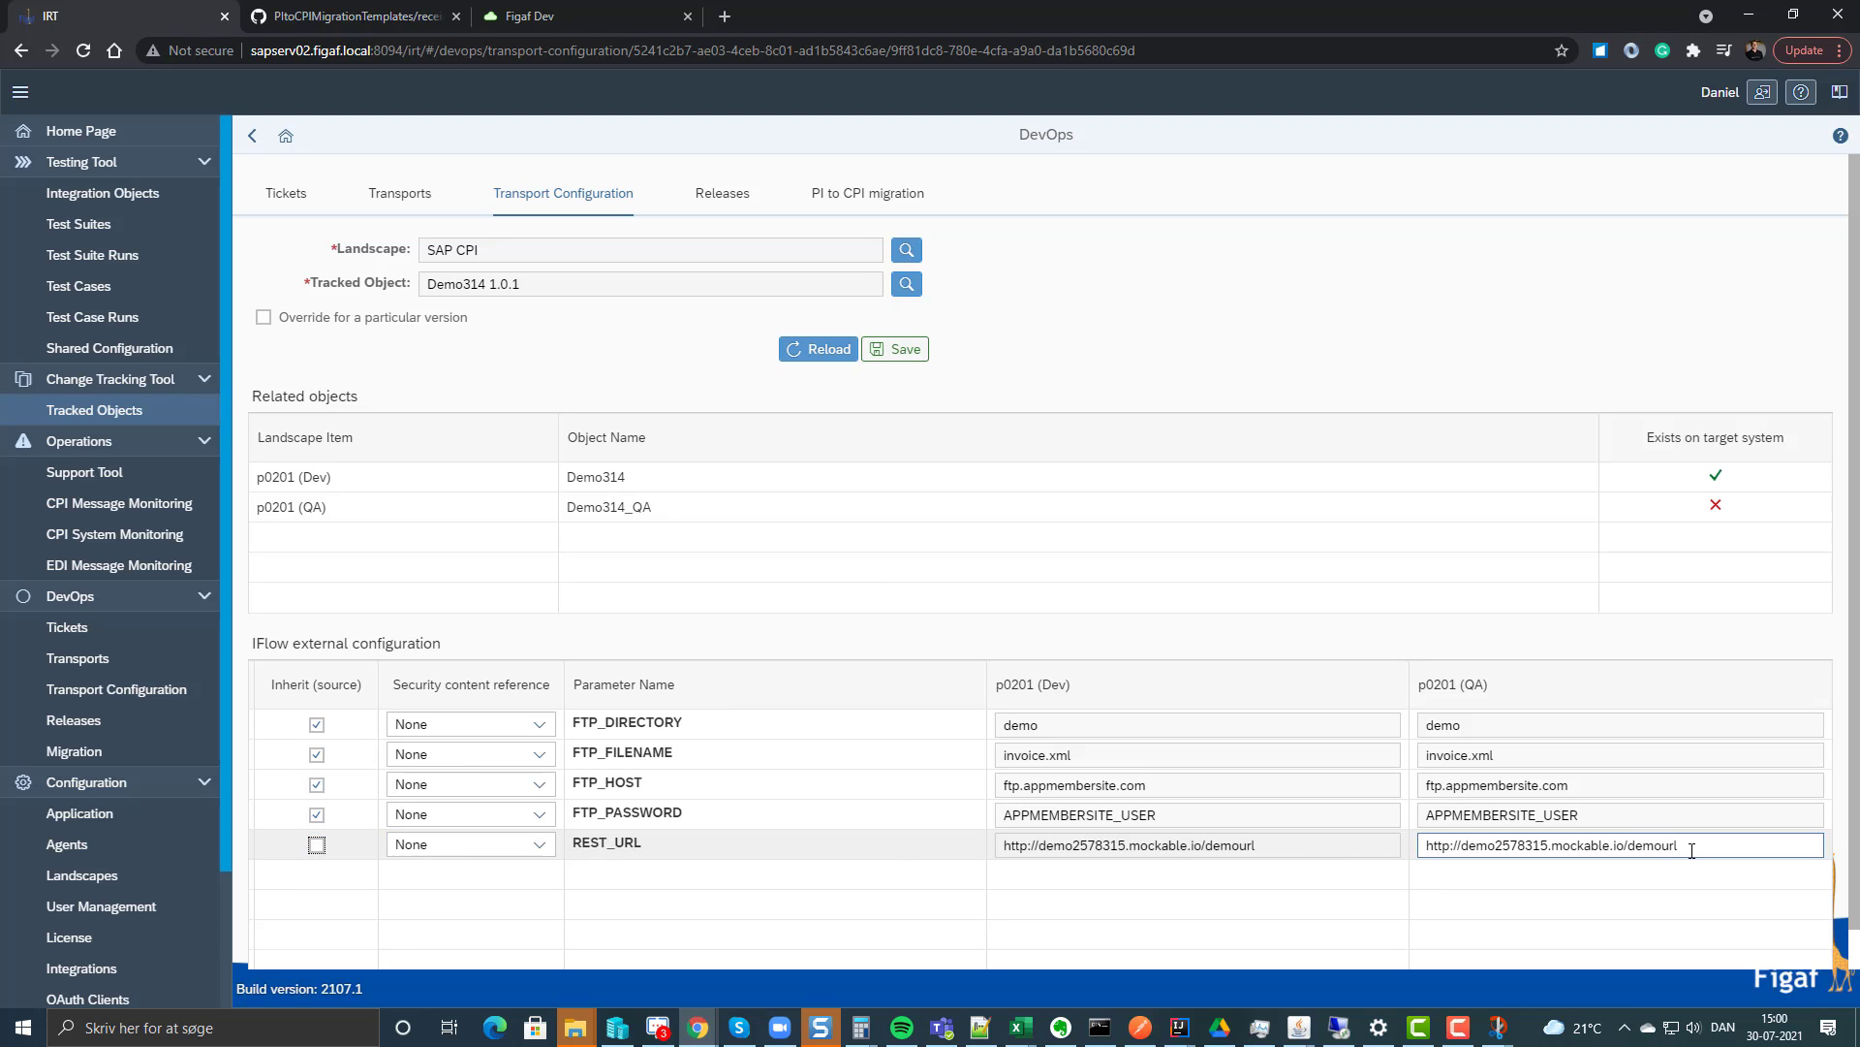
pyautogui.write('33')
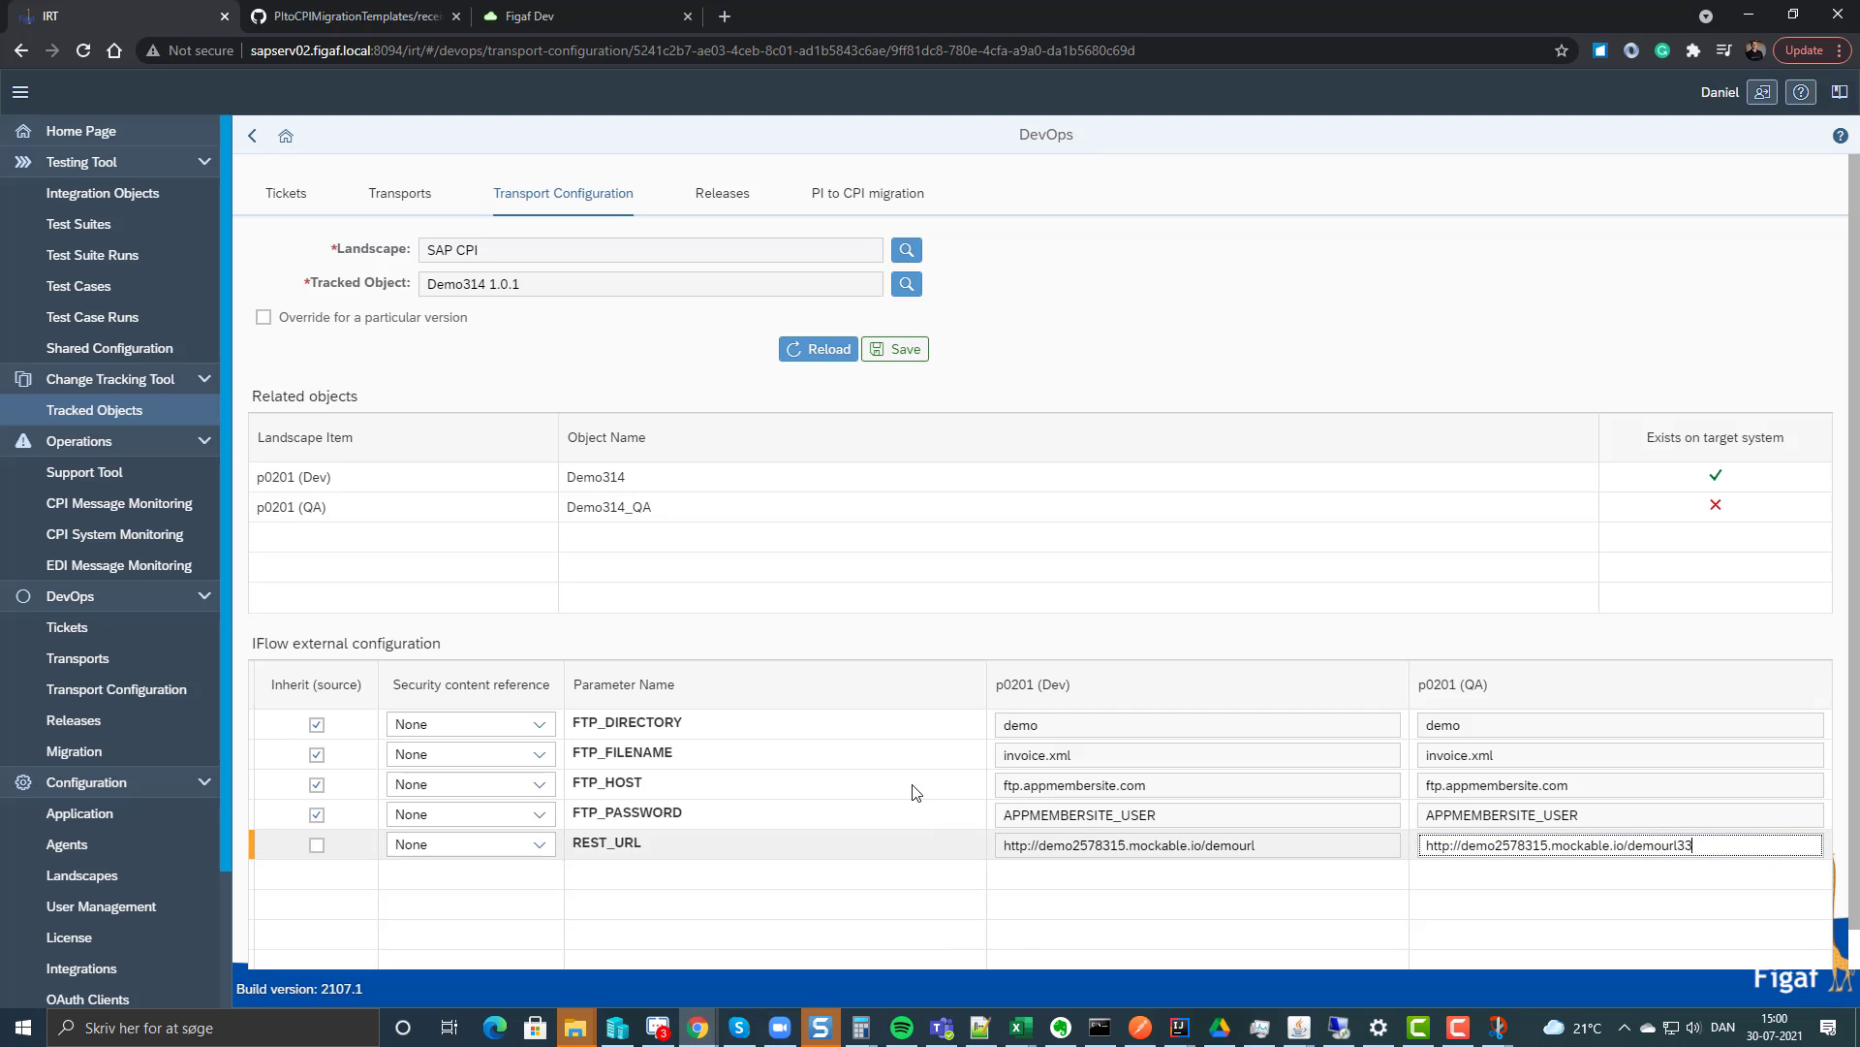
pyautogui.click(895, 349)
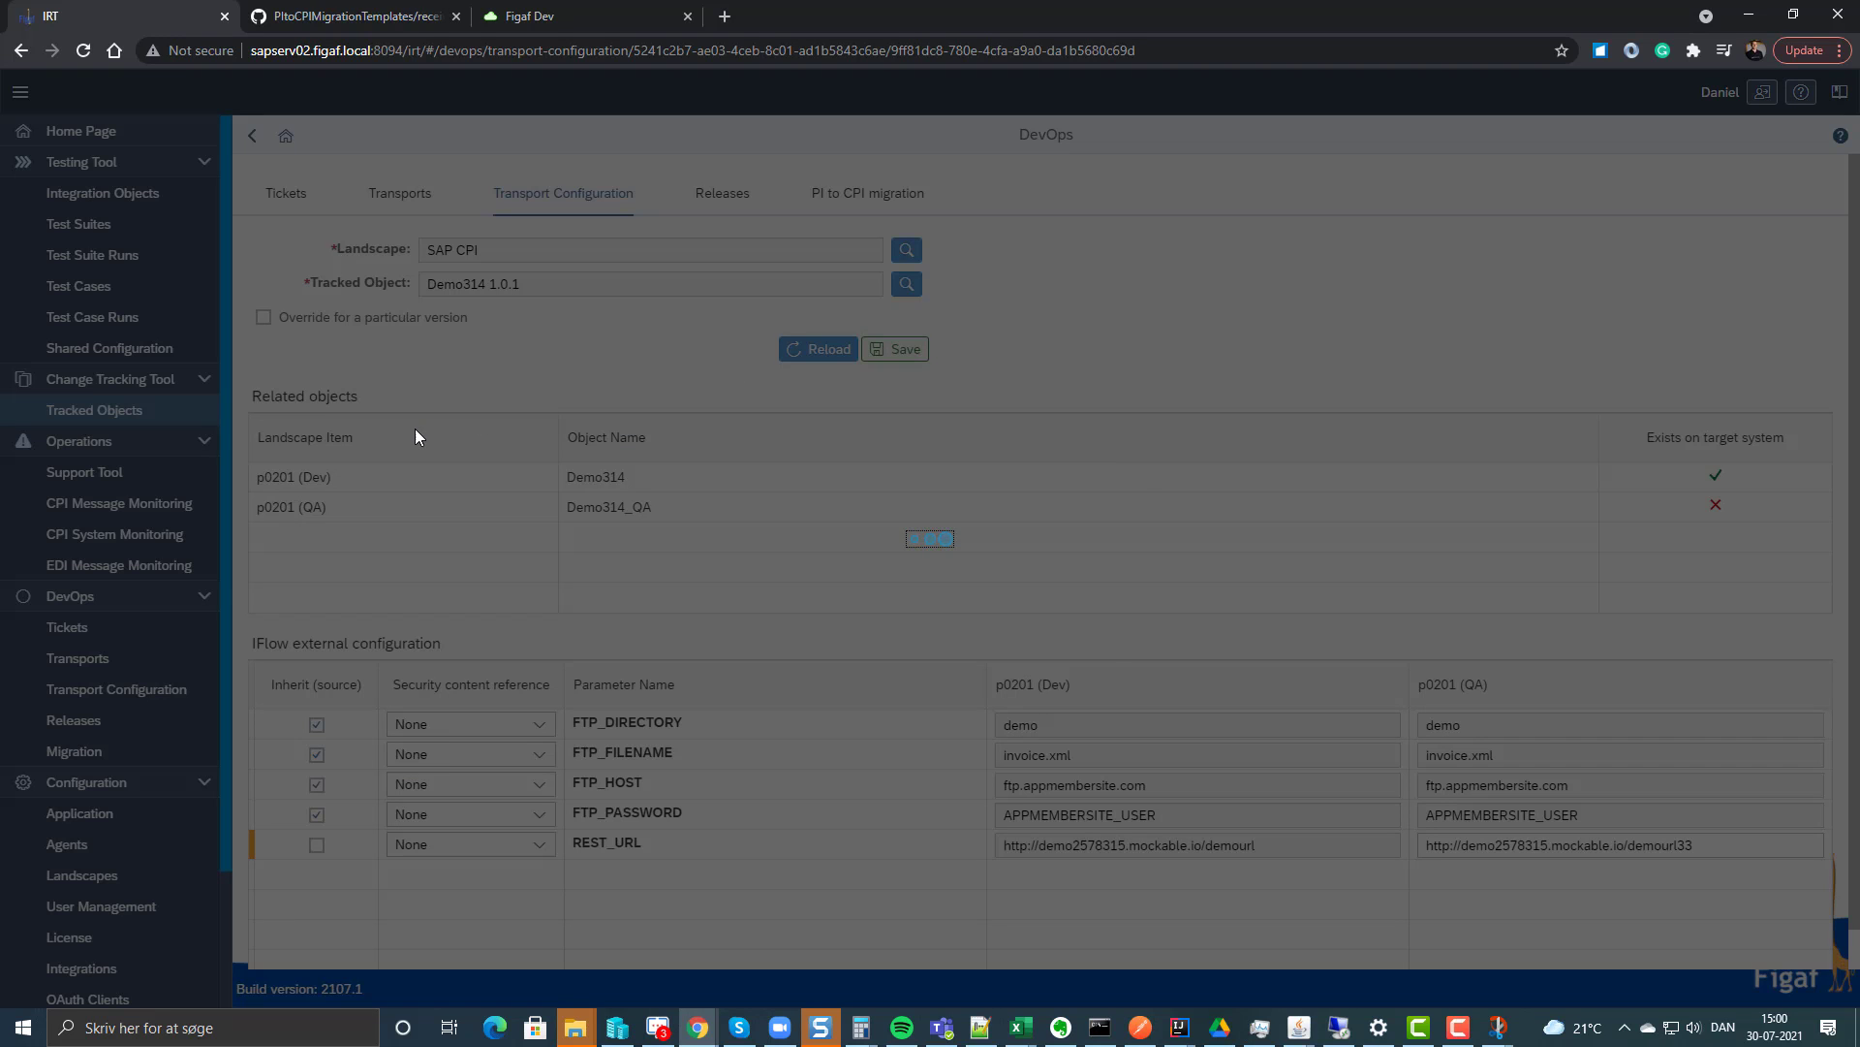
pyautogui.click(1058, 587)
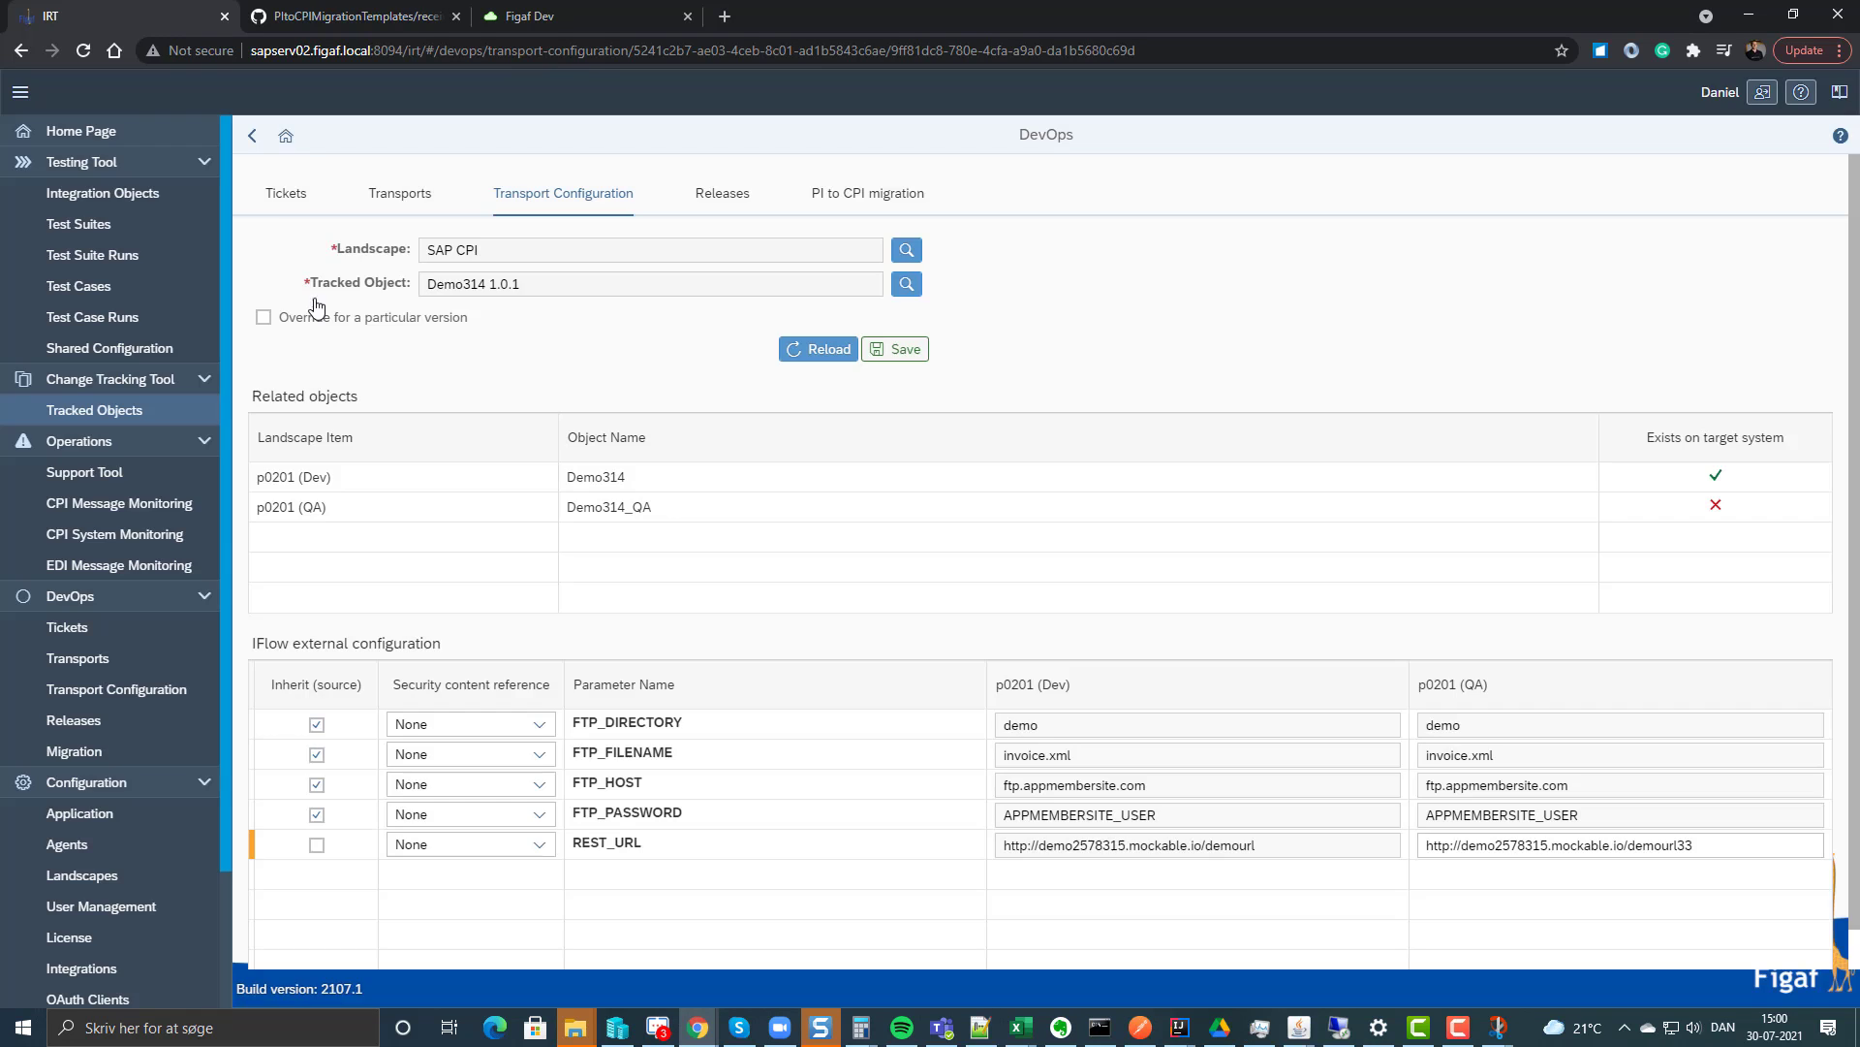
pyautogui.click(256, 139)
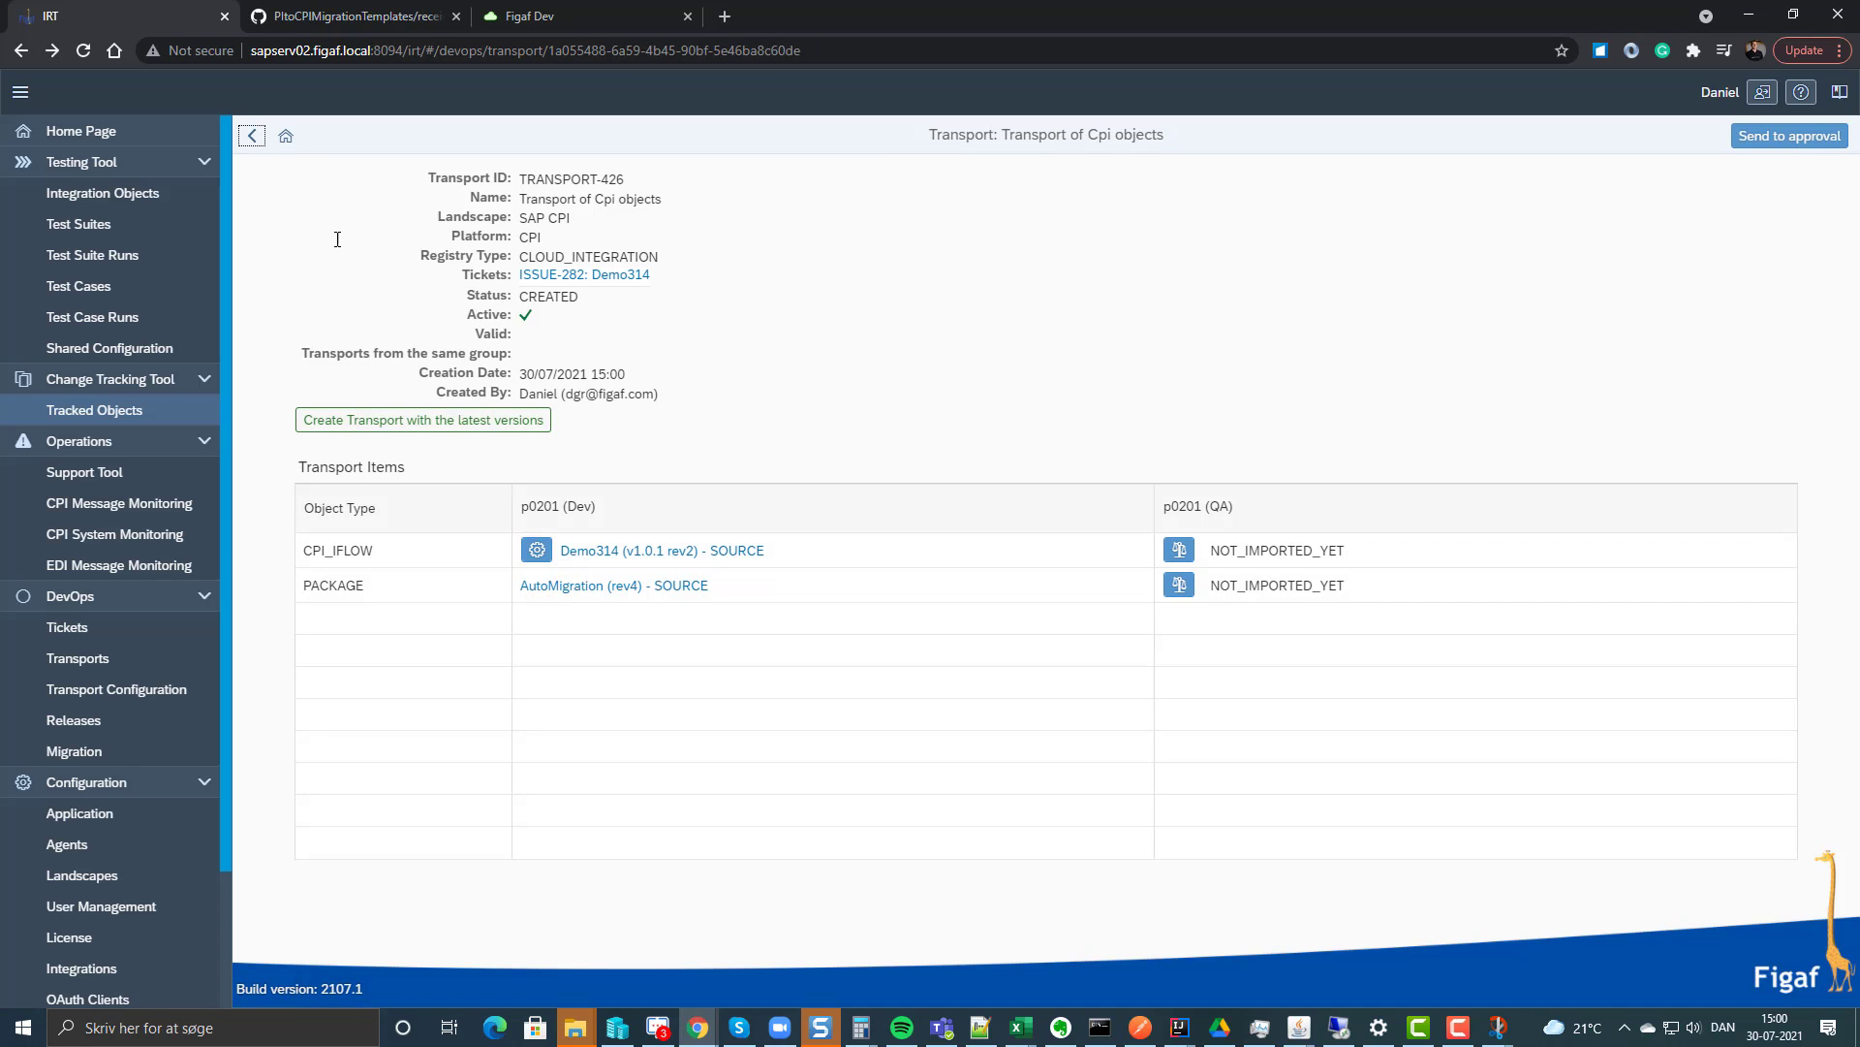
# Send the Demo314 transport to approval and approve it.
pyautogui.click(1790, 136)
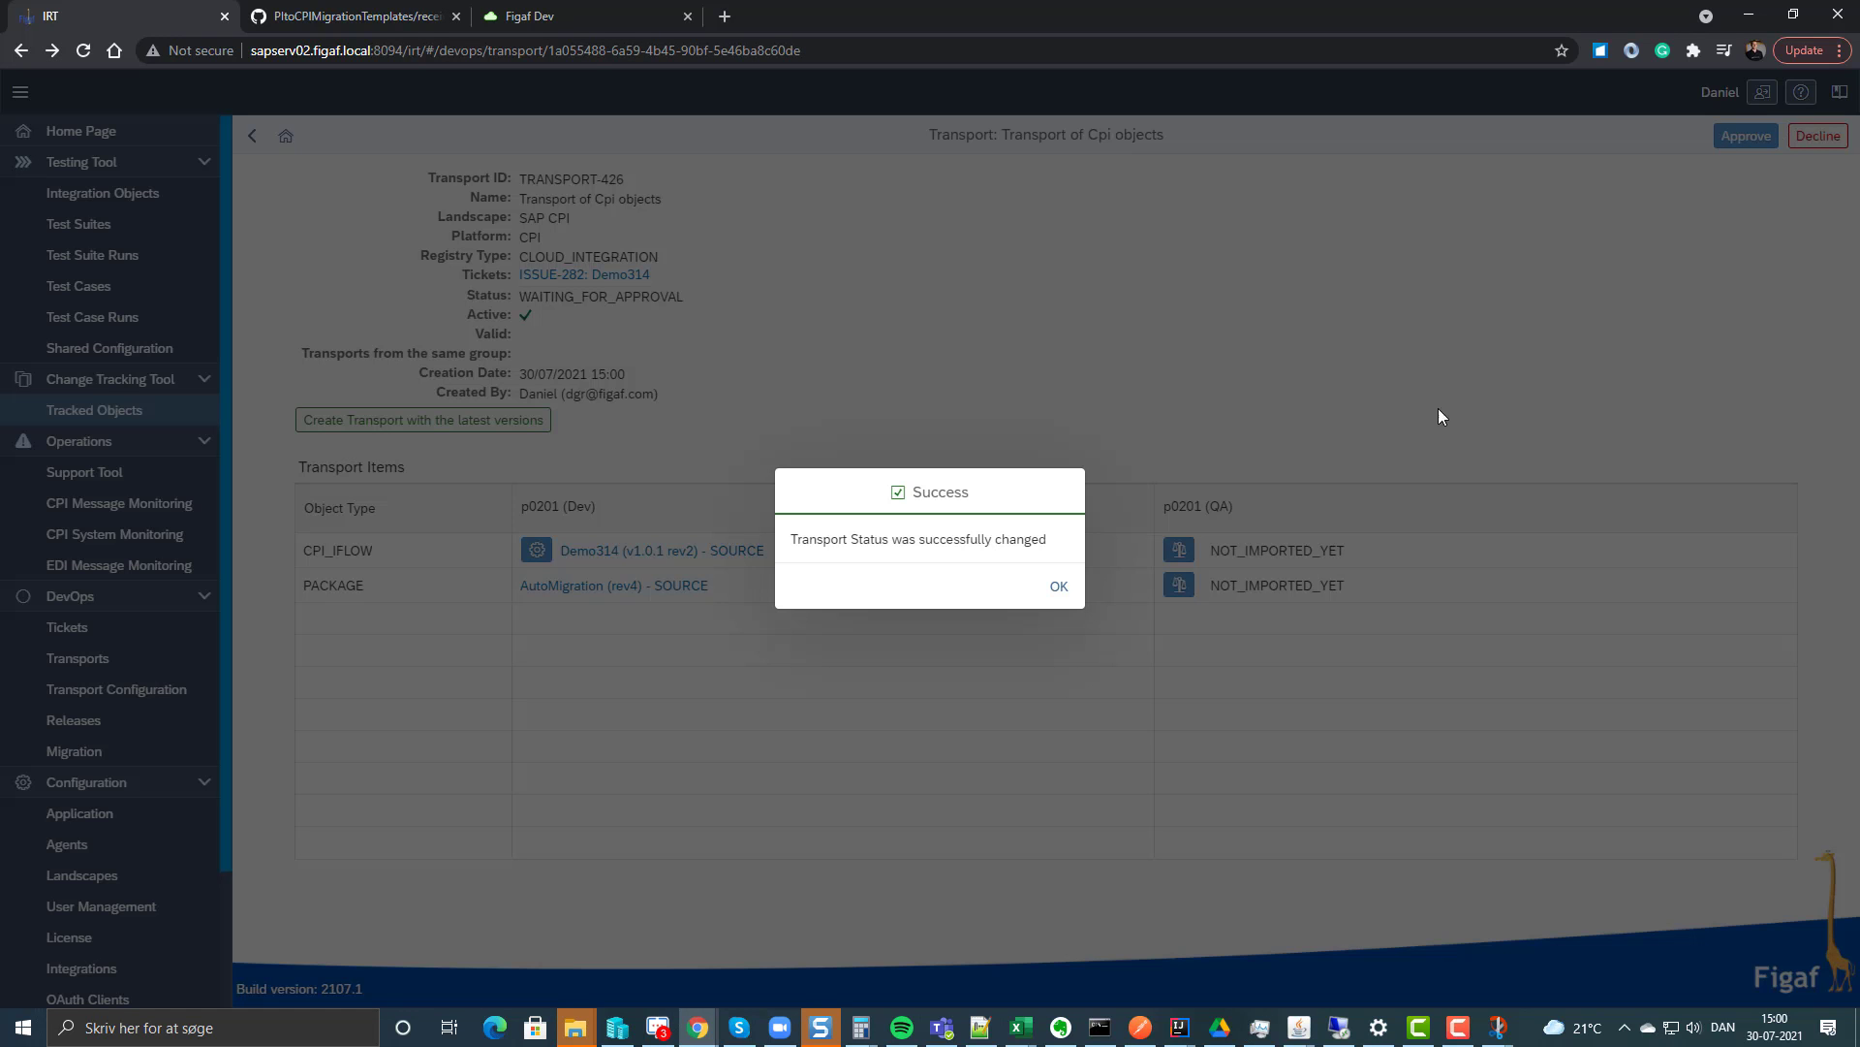
pyautogui.click(1044, 587)
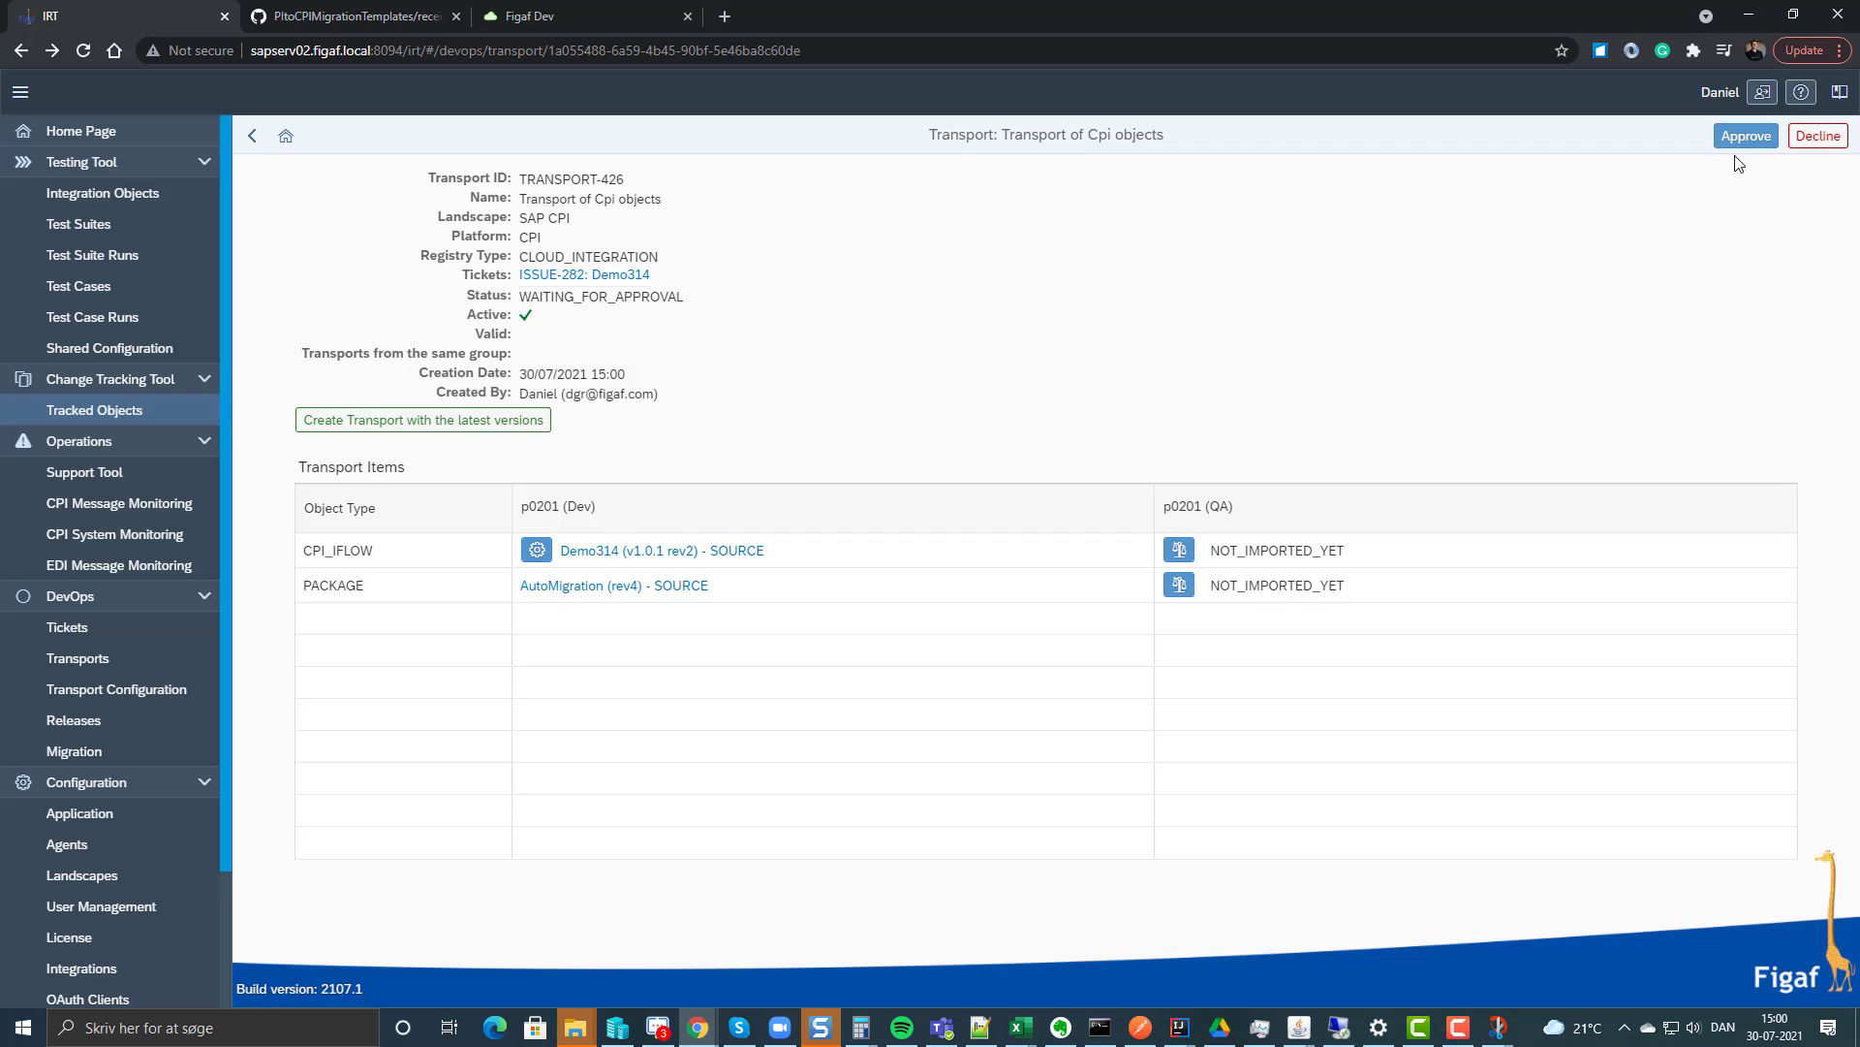
pyautogui.click(1746, 135)
pyautogui.click(1170, 628)
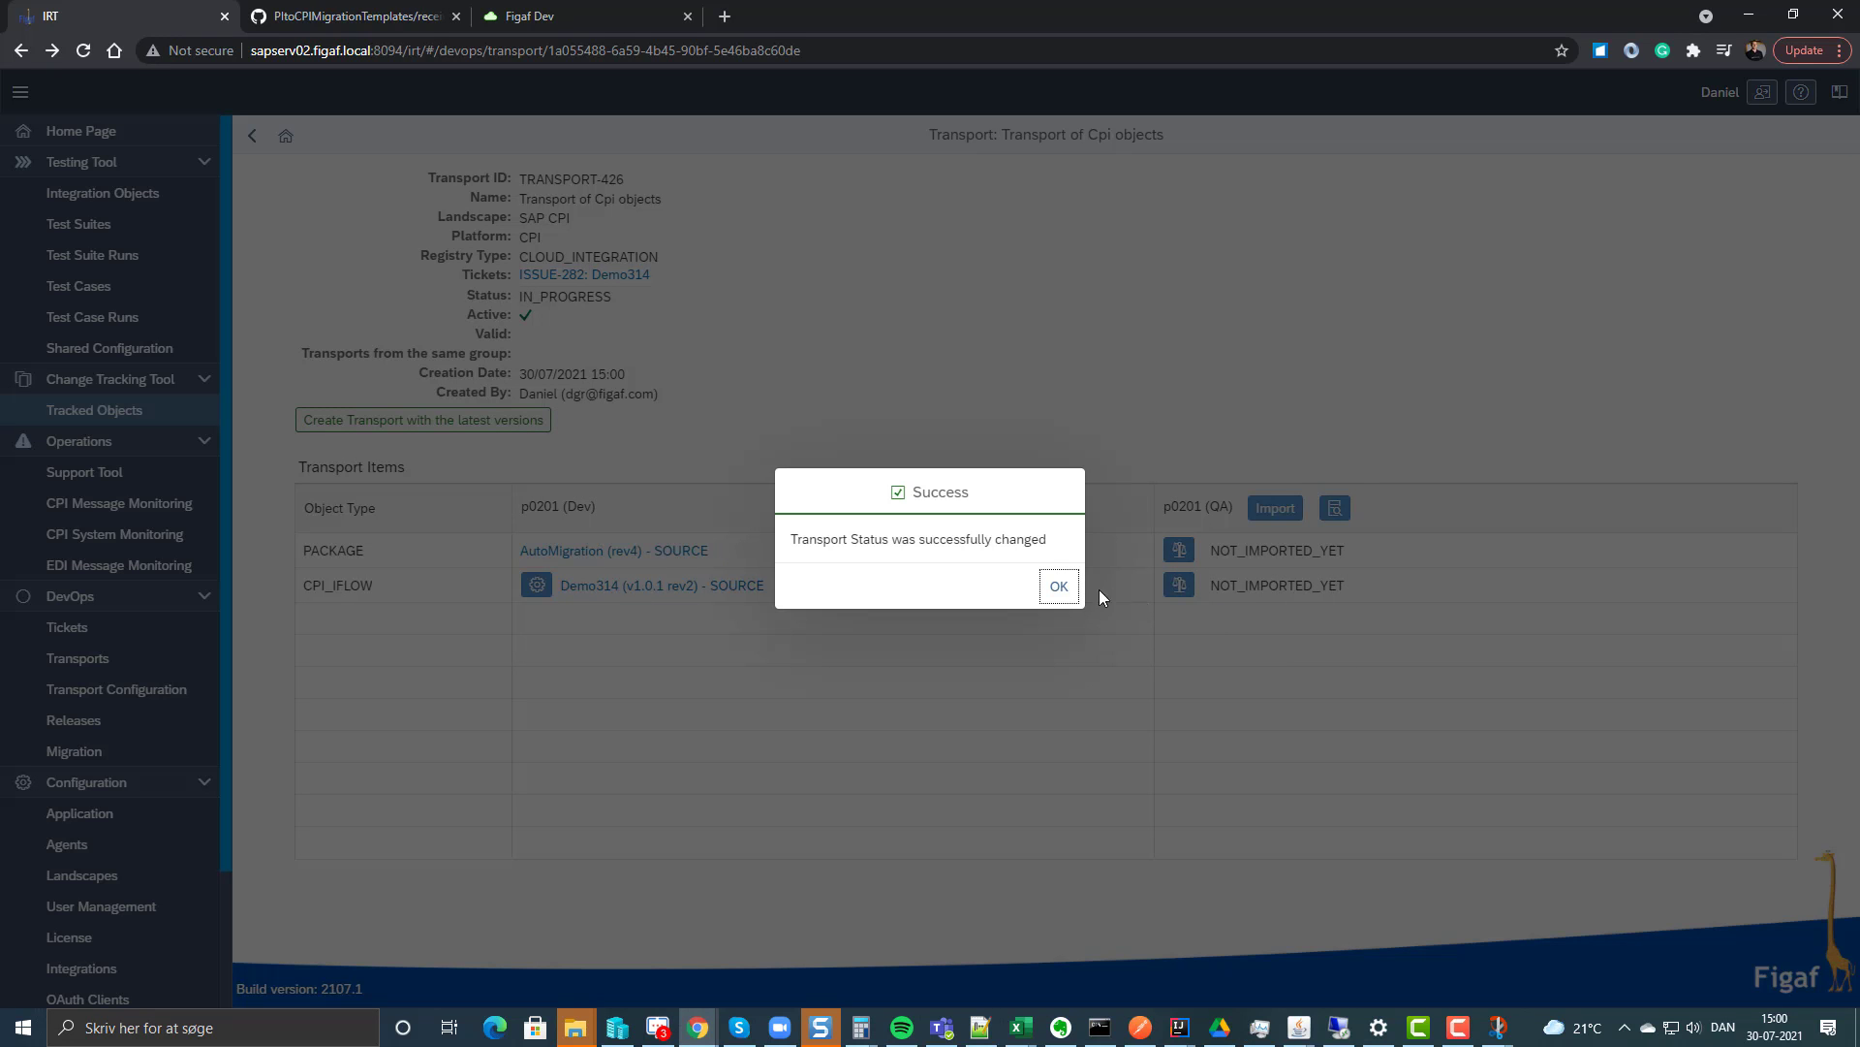
pyautogui.click(1058, 587)
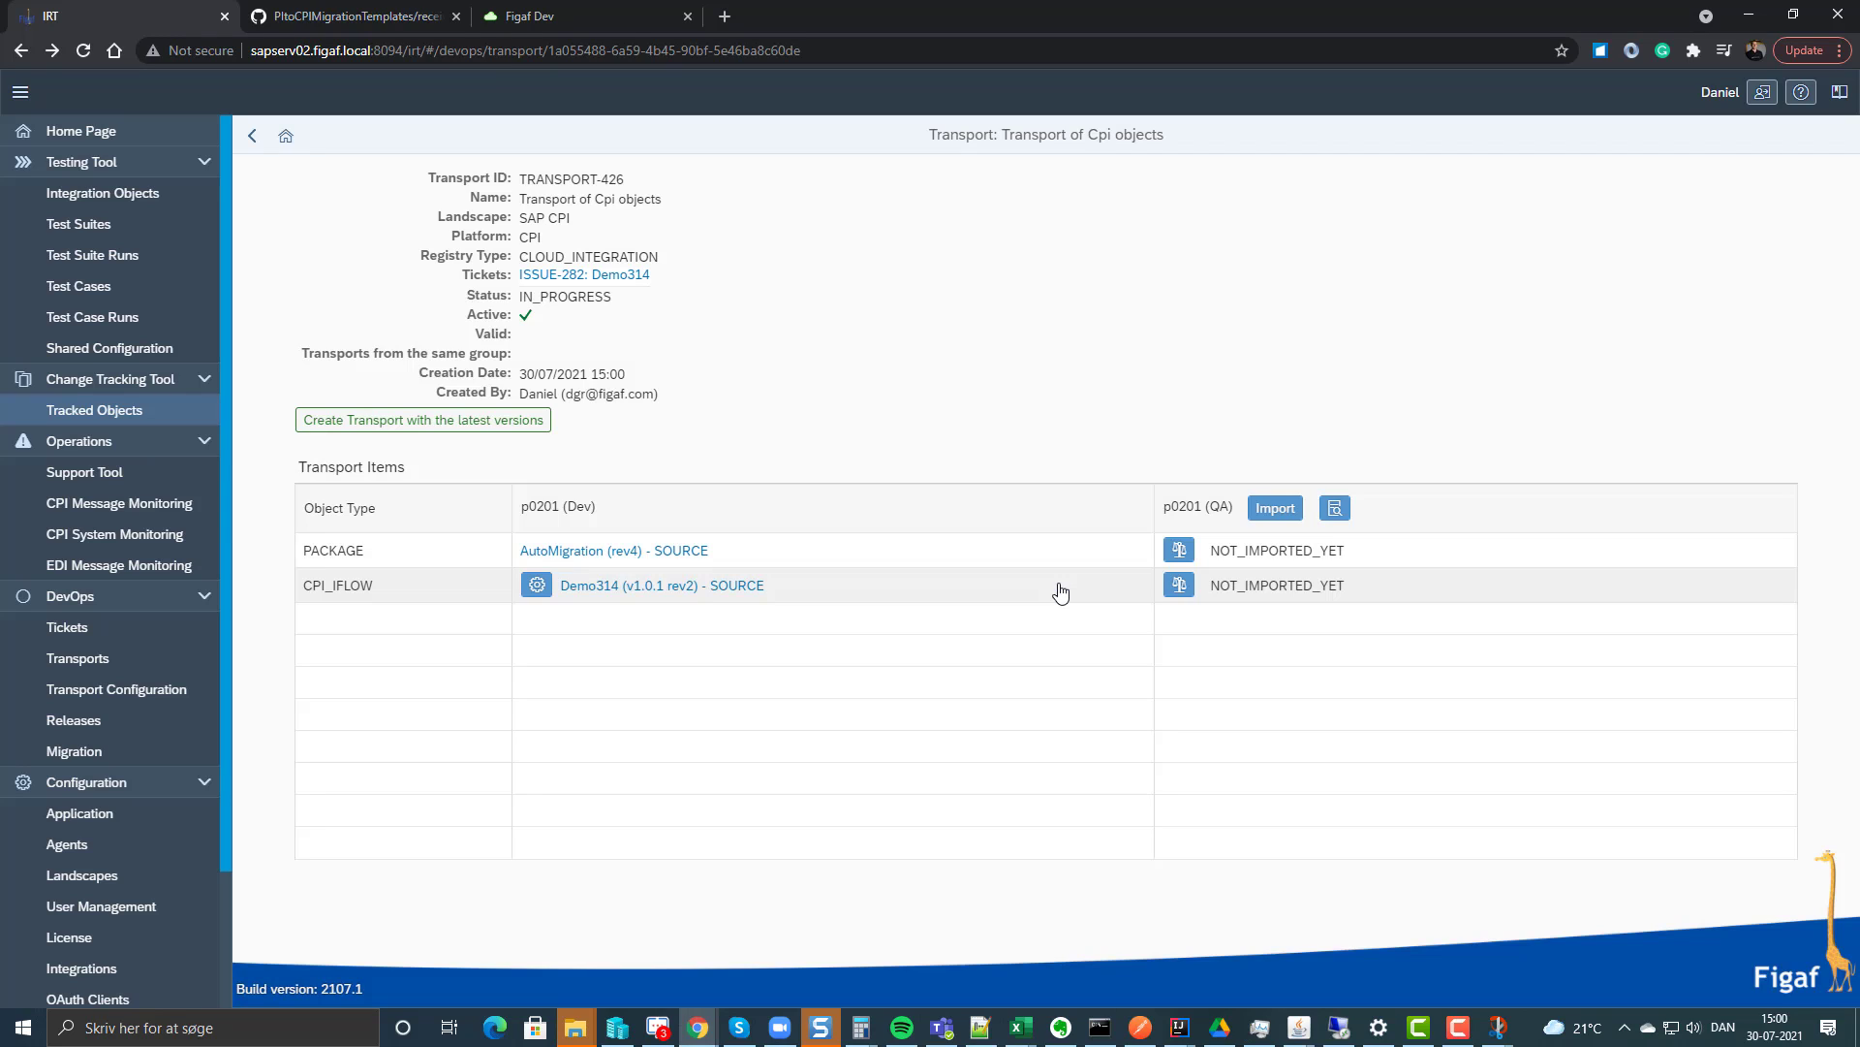